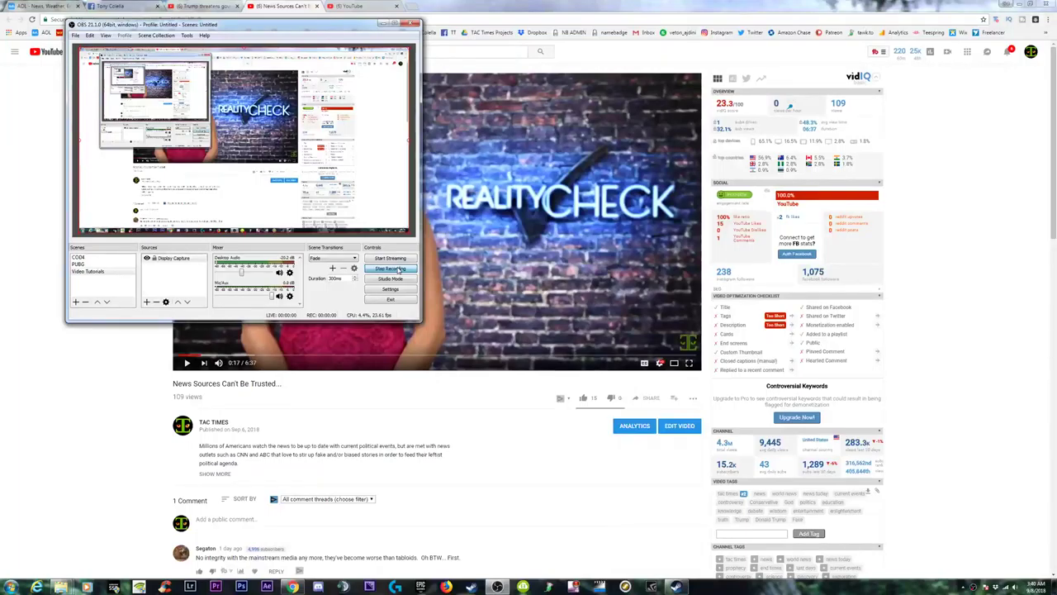
Close the OBS recorder window and open the edit page for 'News Sources Can't Be Trusted...'
click(507, 409)
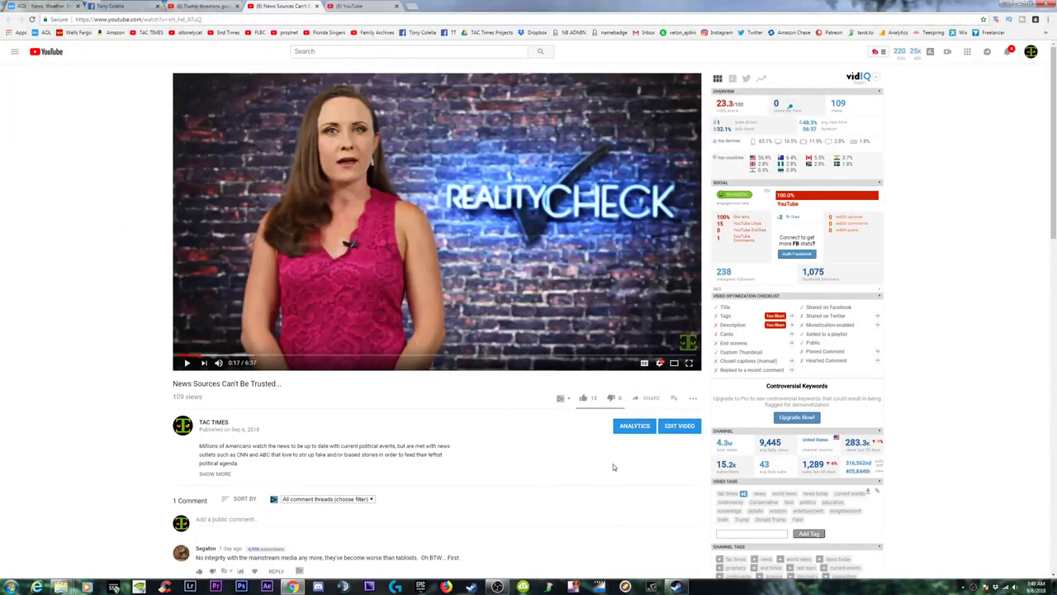
click(678, 427)
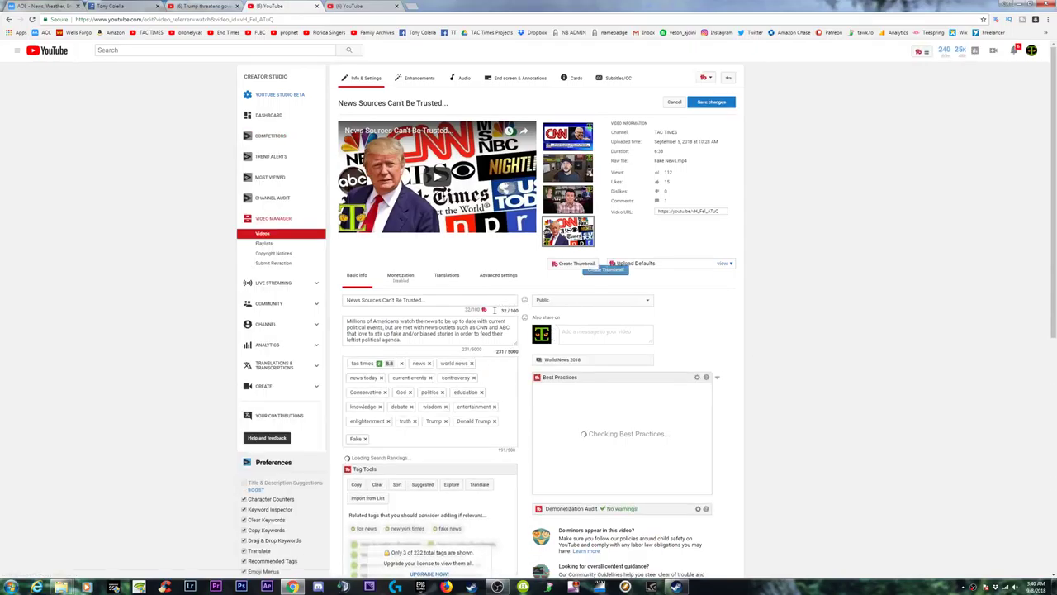
click(578, 360)
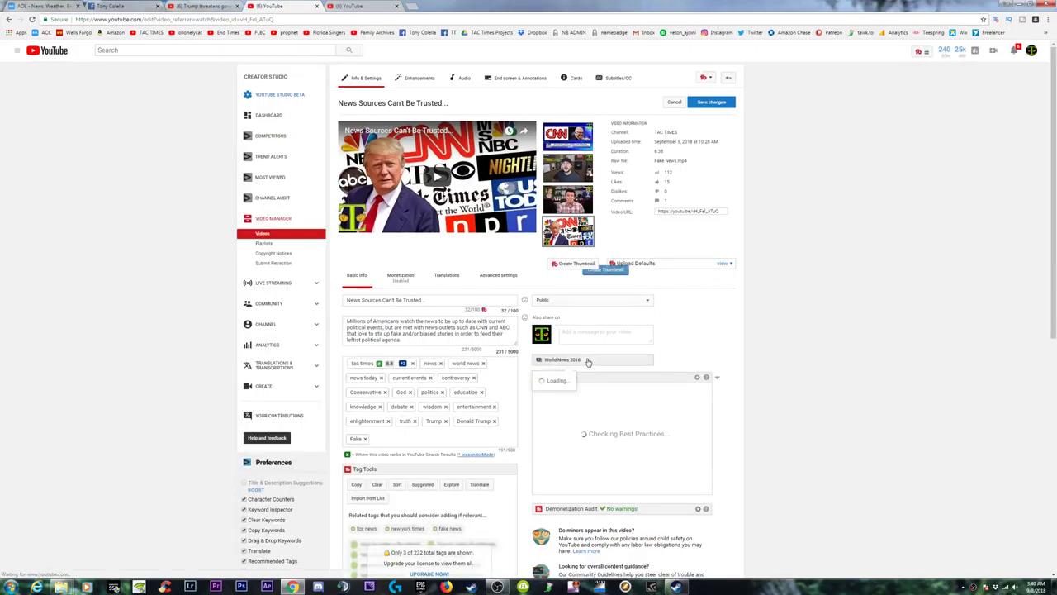
click(756, 332)
click(632, 300)
click(628, 306)
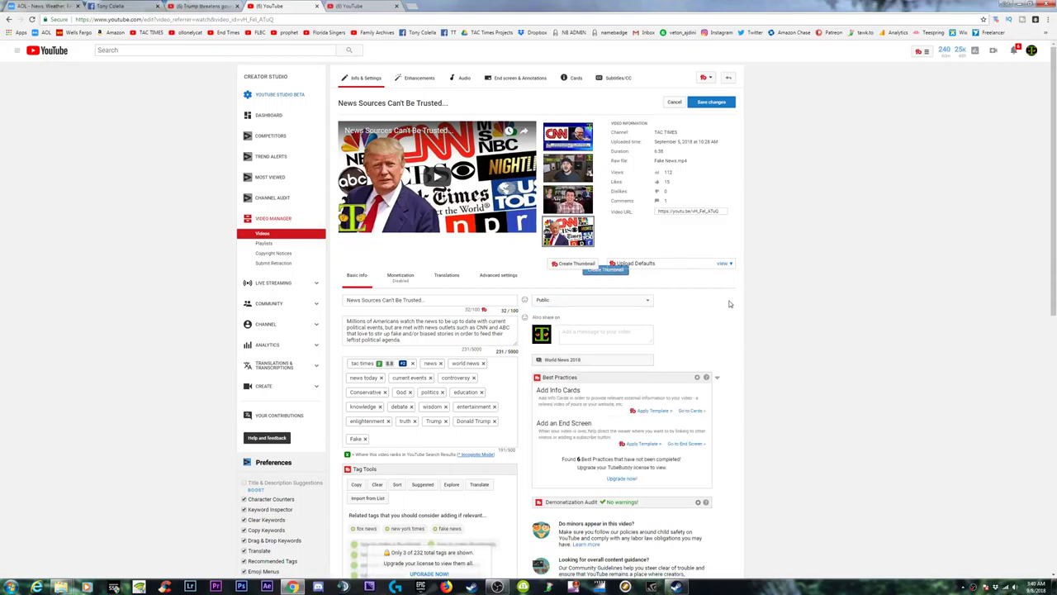
click(496, 281)
click(568, 312)
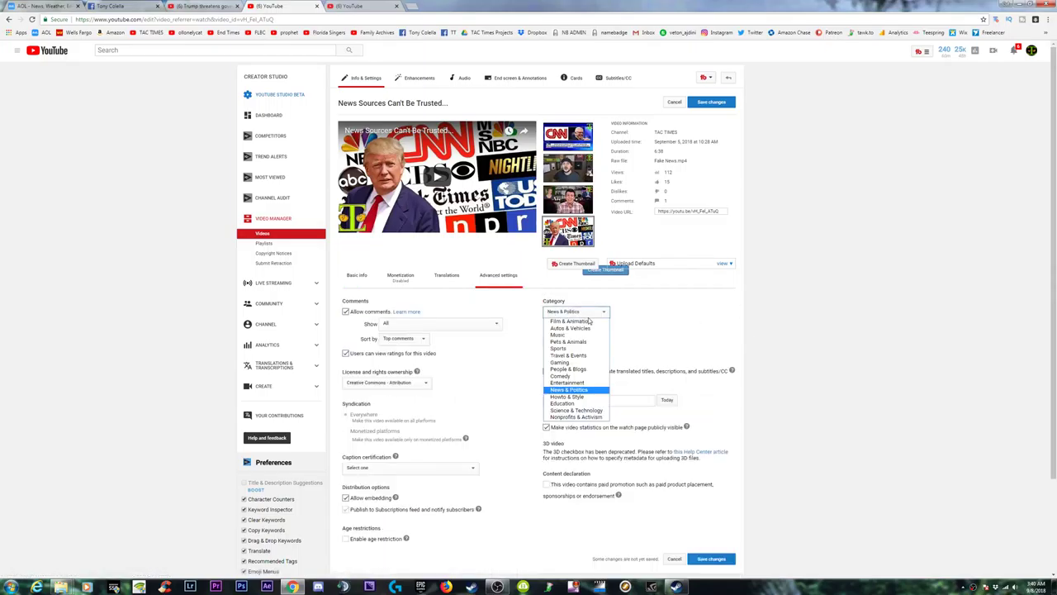
click(574, 392)
click(445, 276)
click(360, 277)
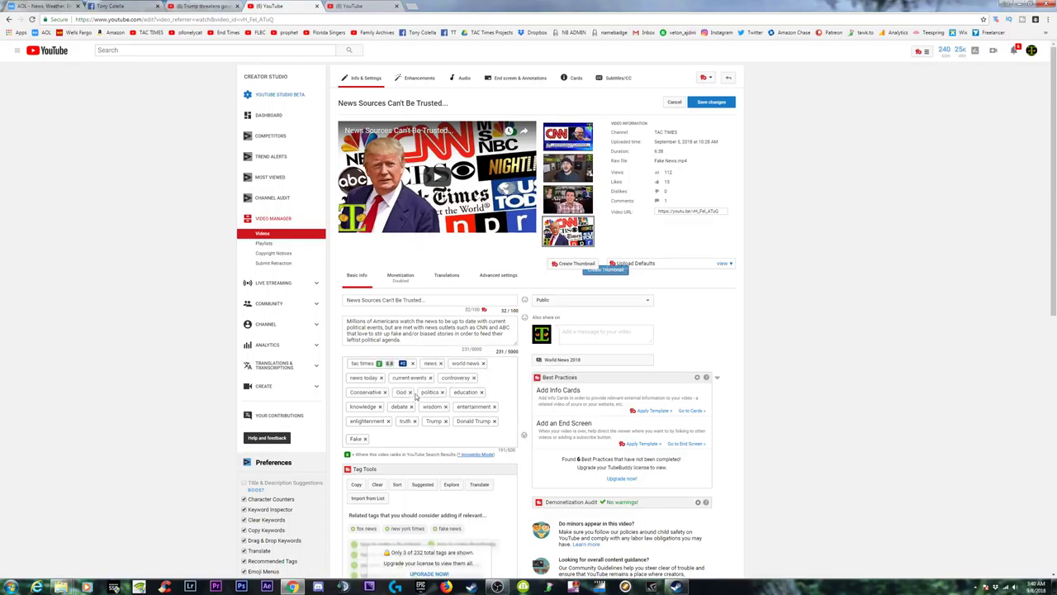
Remove the God, education, entertainment and enlightenment tags
click(409, 393)
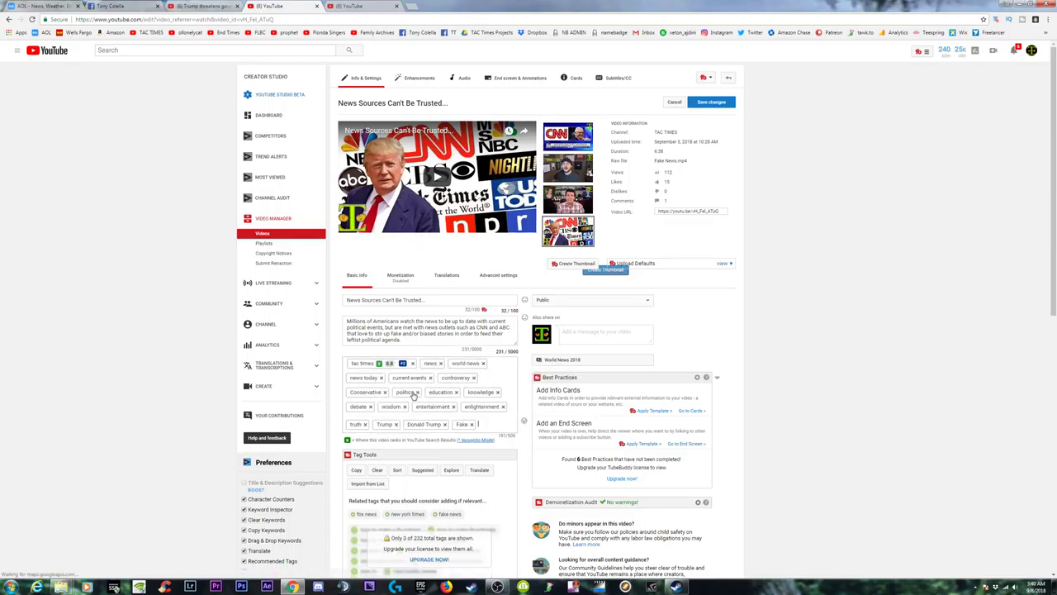
click(456, 392)
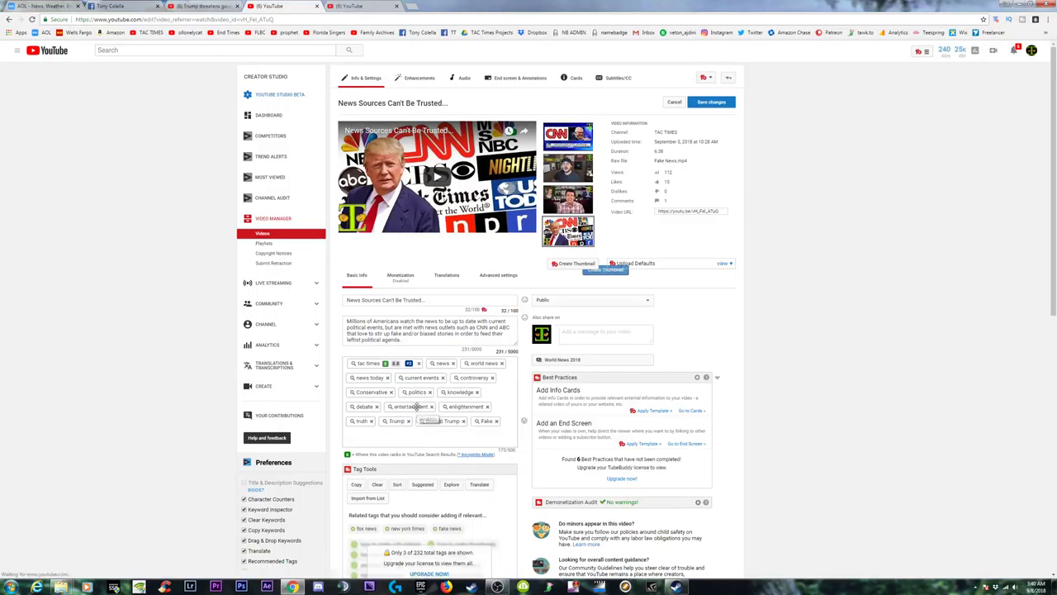
click(411, 407)
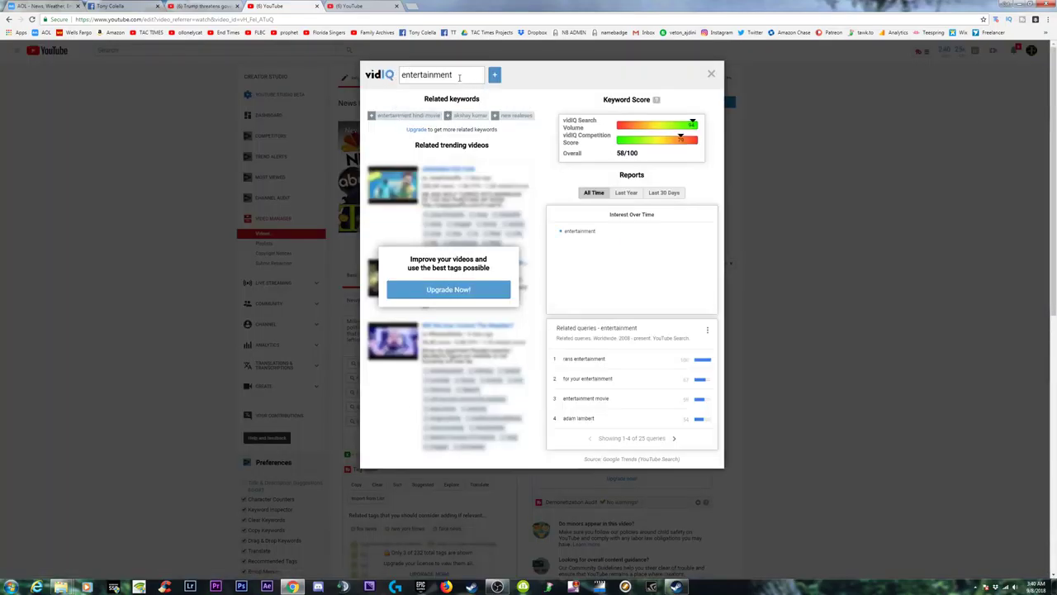
click(712, 75)
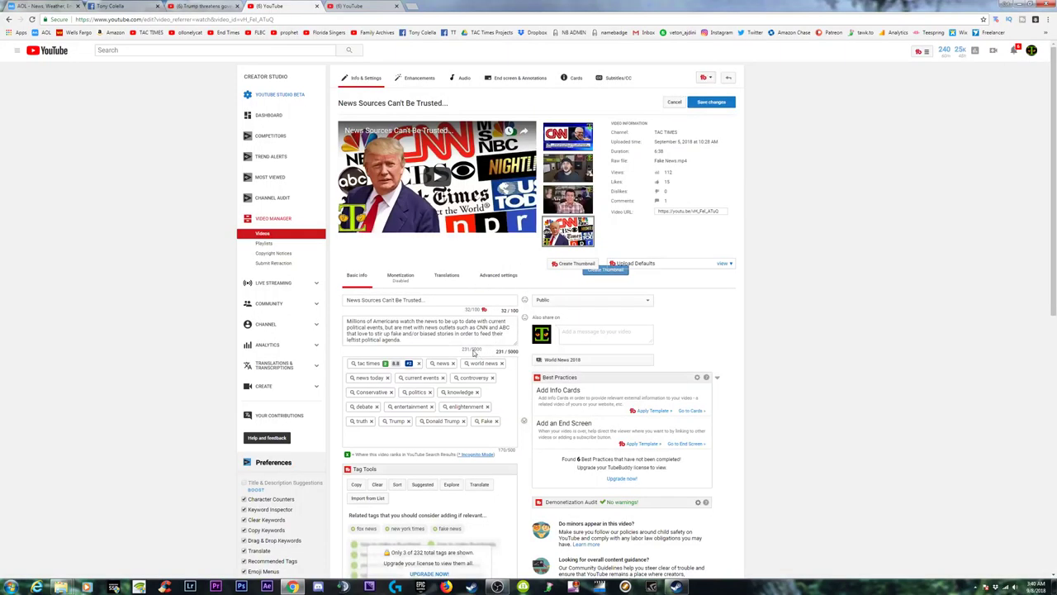
click(432, 407)
click(432, 407)
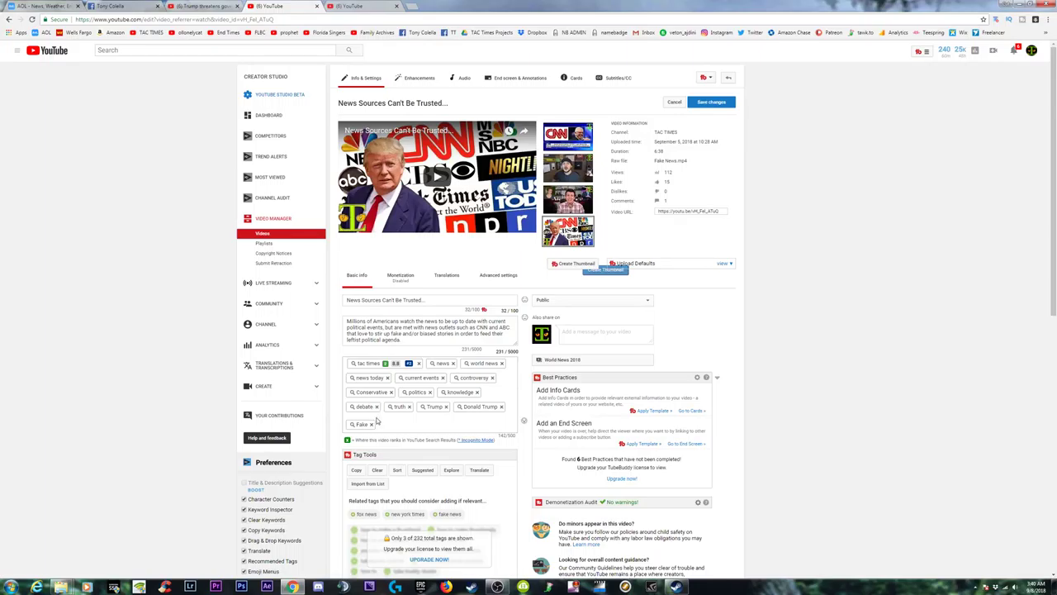
Add the tags fake news, cnn, fake cnn, fake news cnn, trump impeachment and impeach trump
text(ake news)
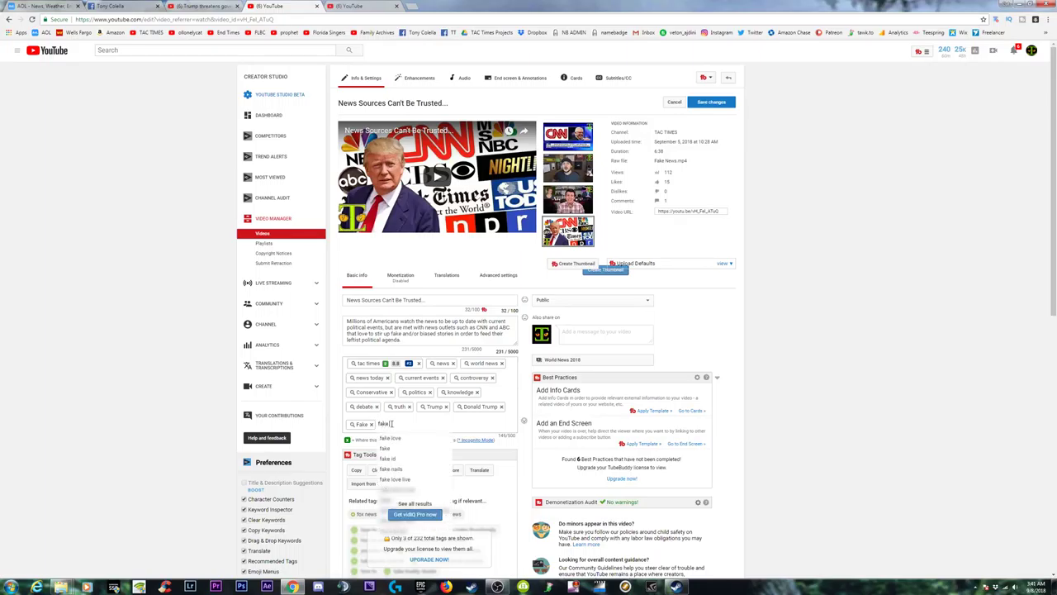
key(Return)
text(cnn)
key(Return)
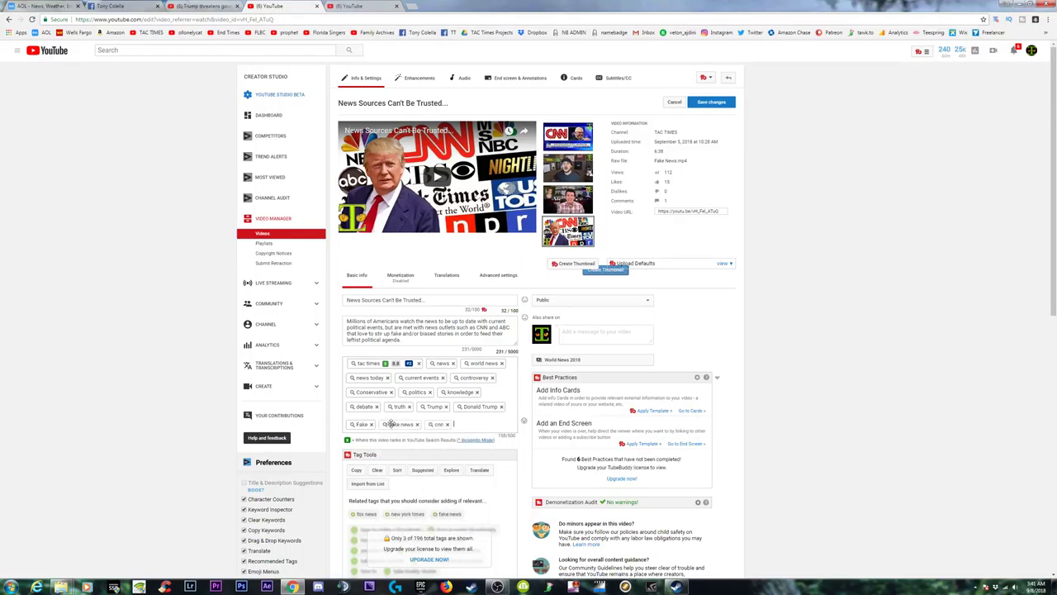
text(fake cnn)
key(Return)
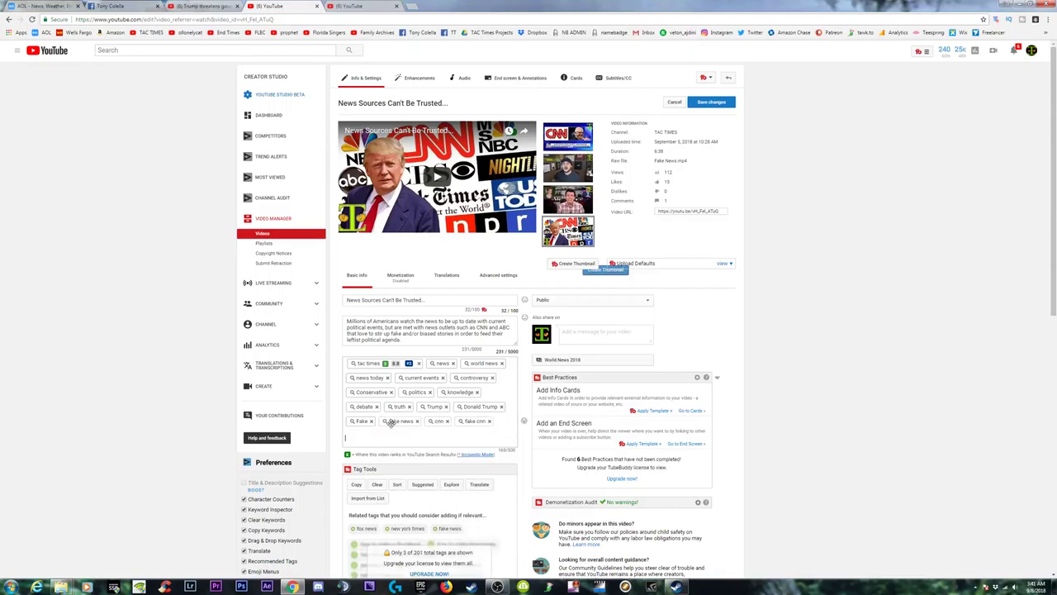
text(fake ne)
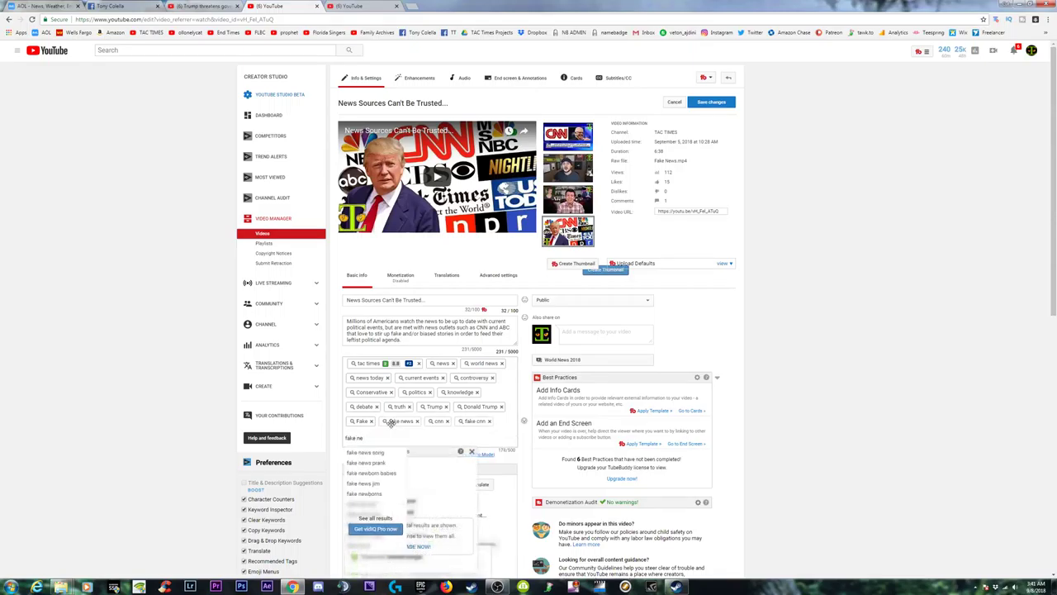
text(ws cnn)
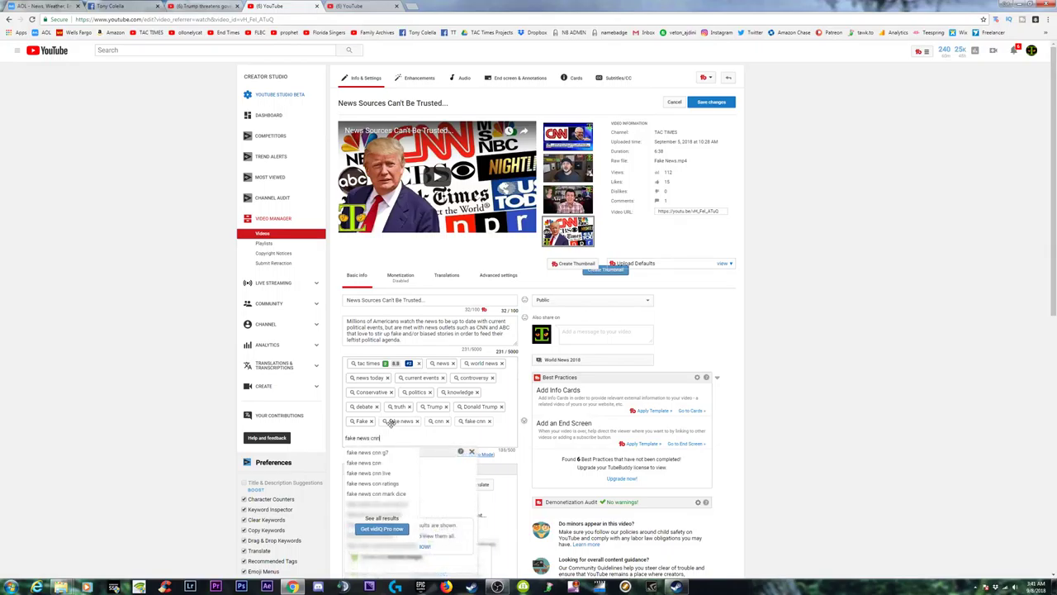
key(Return)
text(trump impeachment)
key(Return)
text(imp)
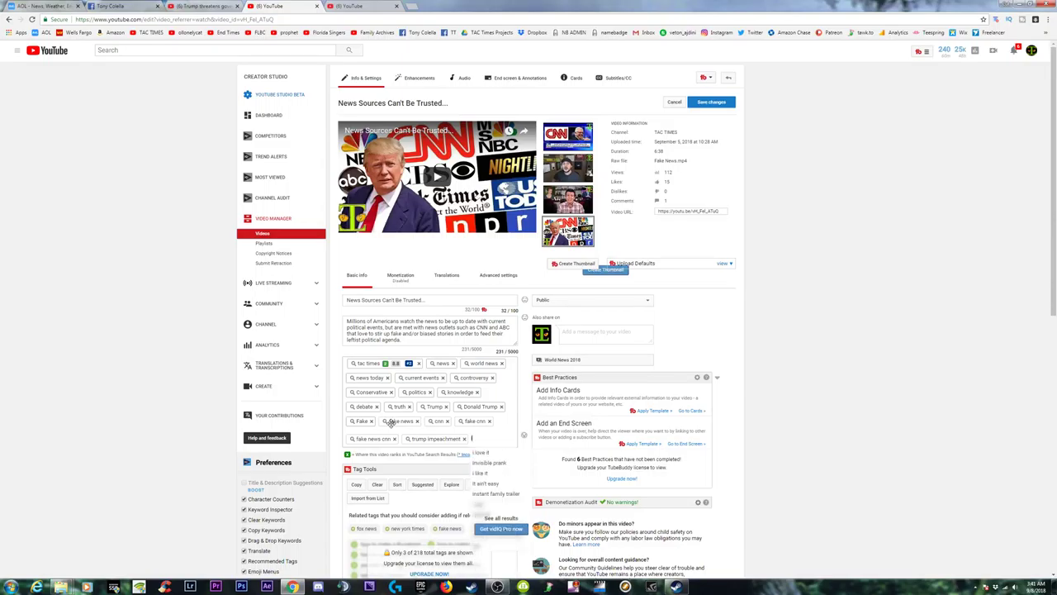
text(each trump)
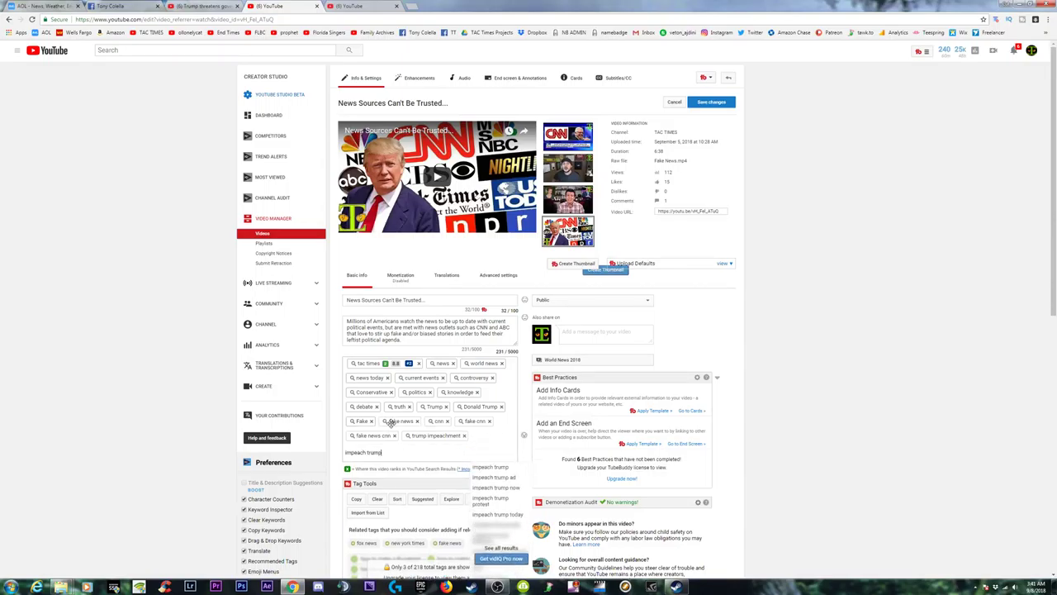
key(Return)
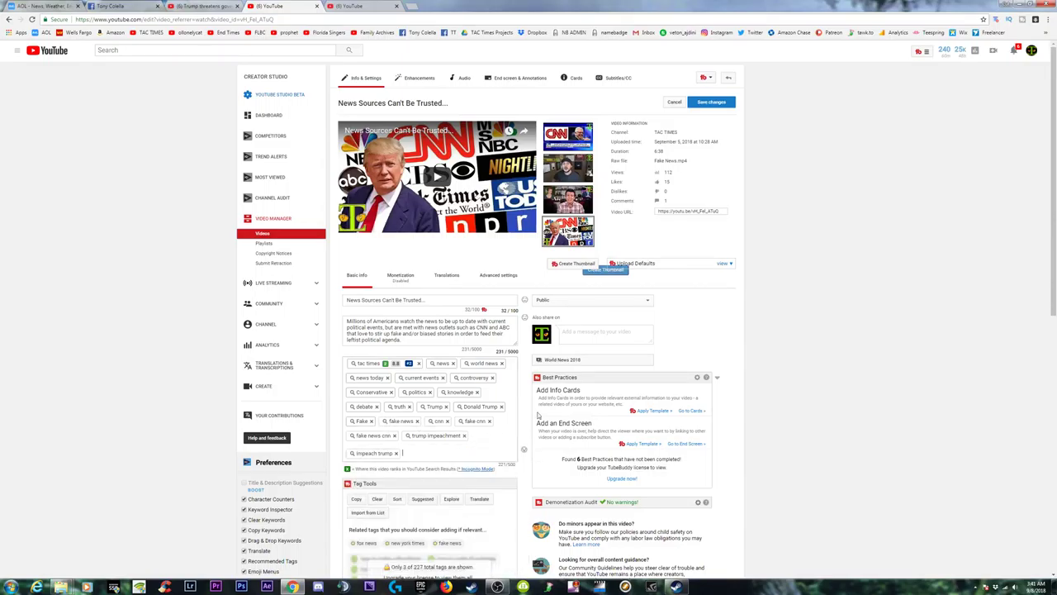
Turn on Monetize with ads and save the changes, staying on the edit page
click(398, 278)
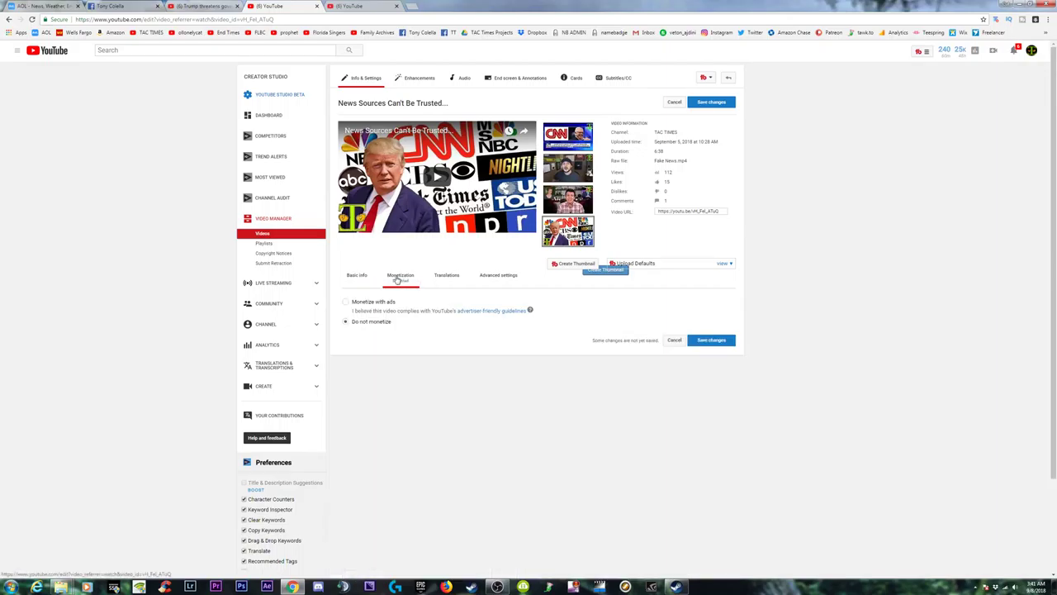
click(346, 302)
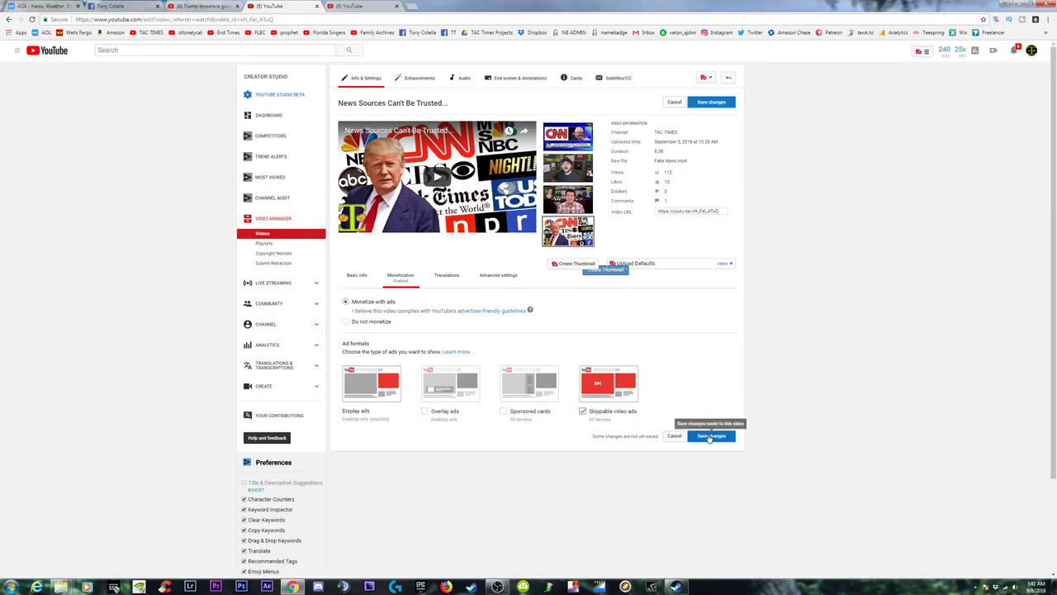
click(709, 437)
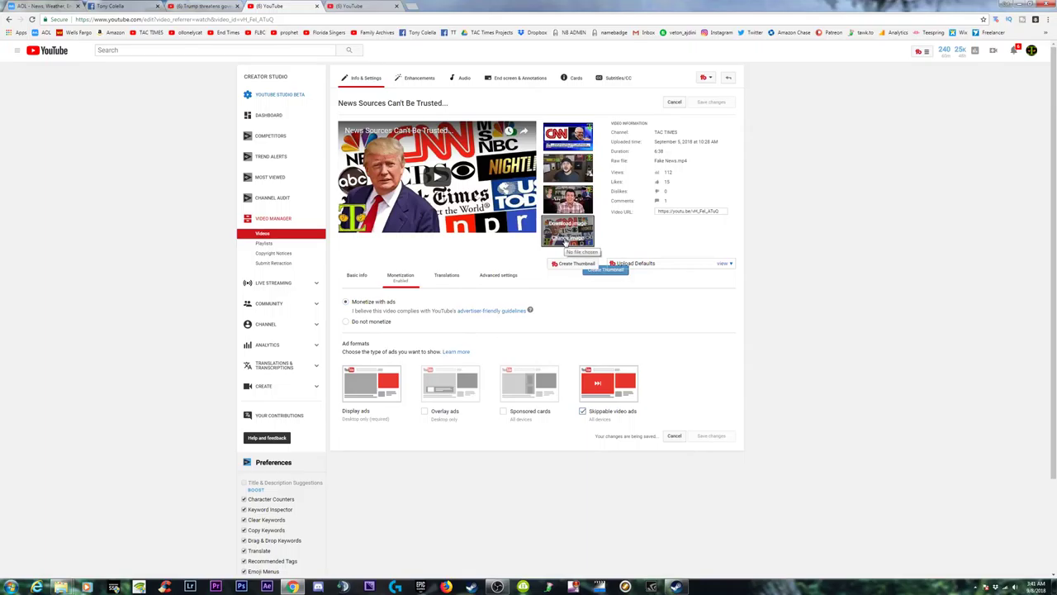
click(347, 285)
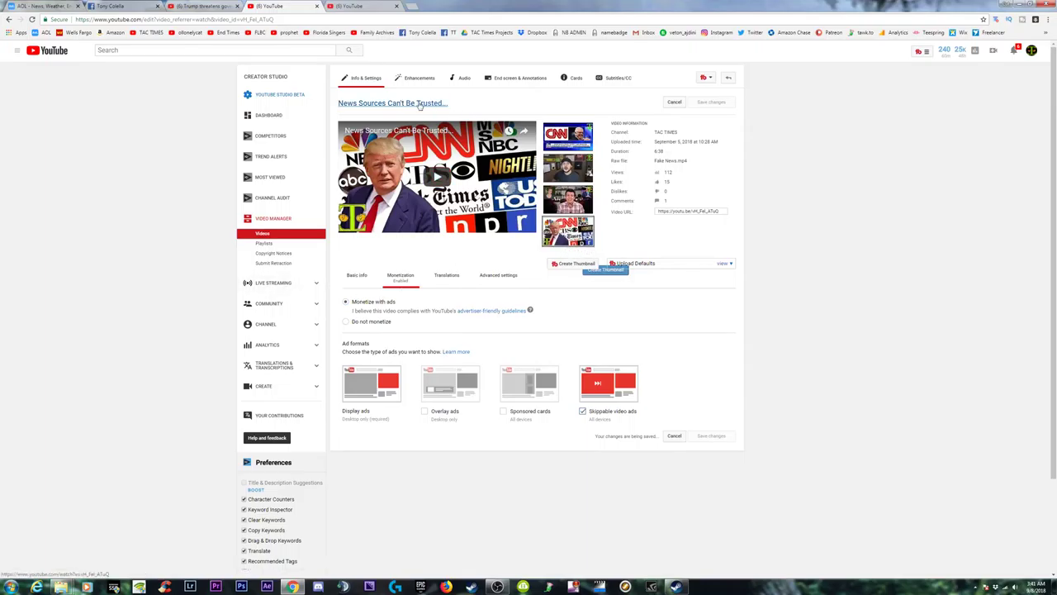
click(389, 105)
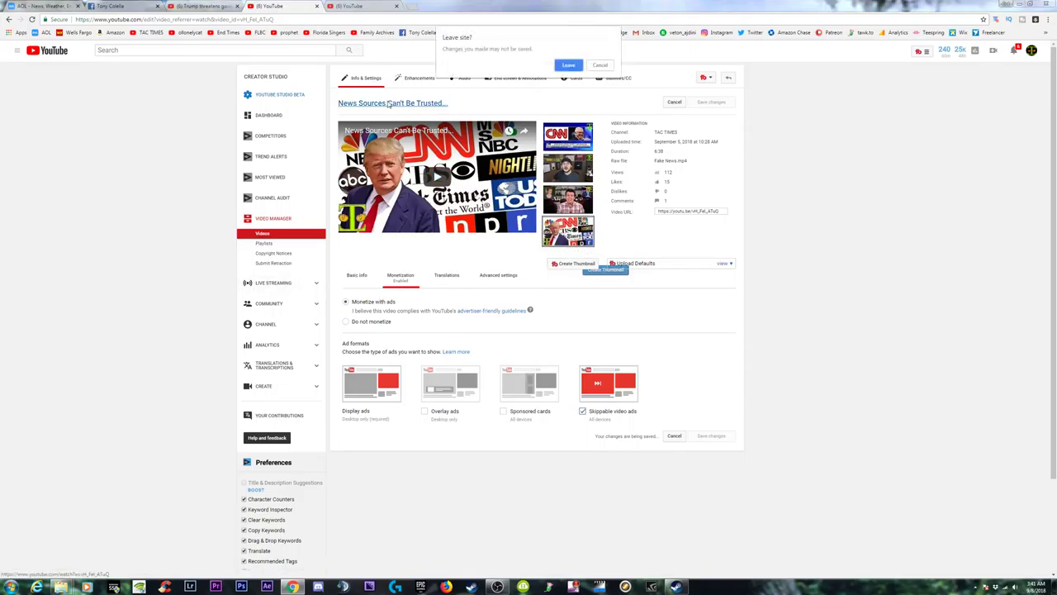
click(606, 66)
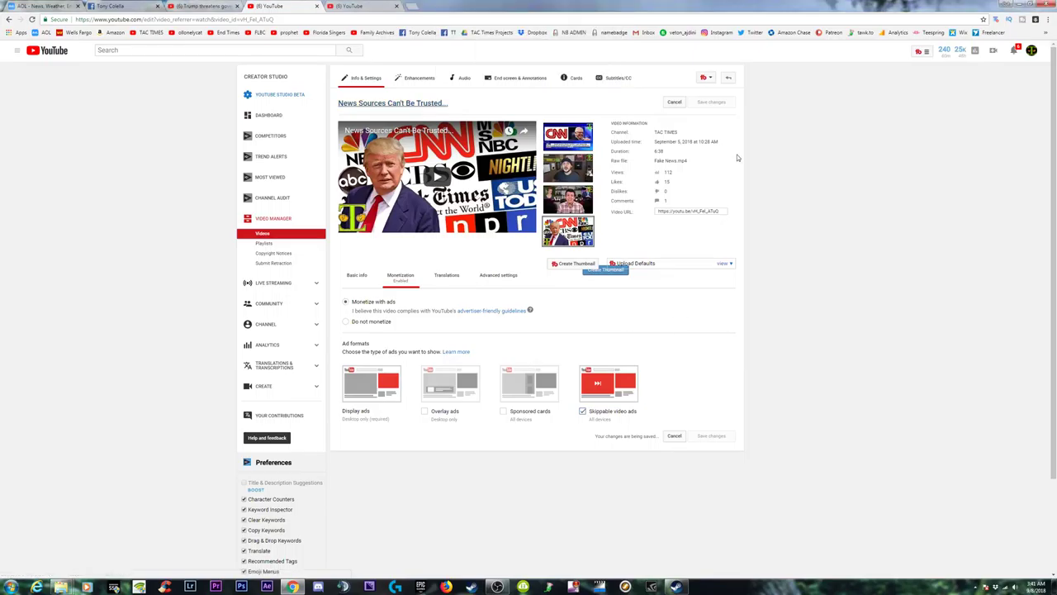
Open the video's watch page and load the search rankings for its tags
click(398, 104)
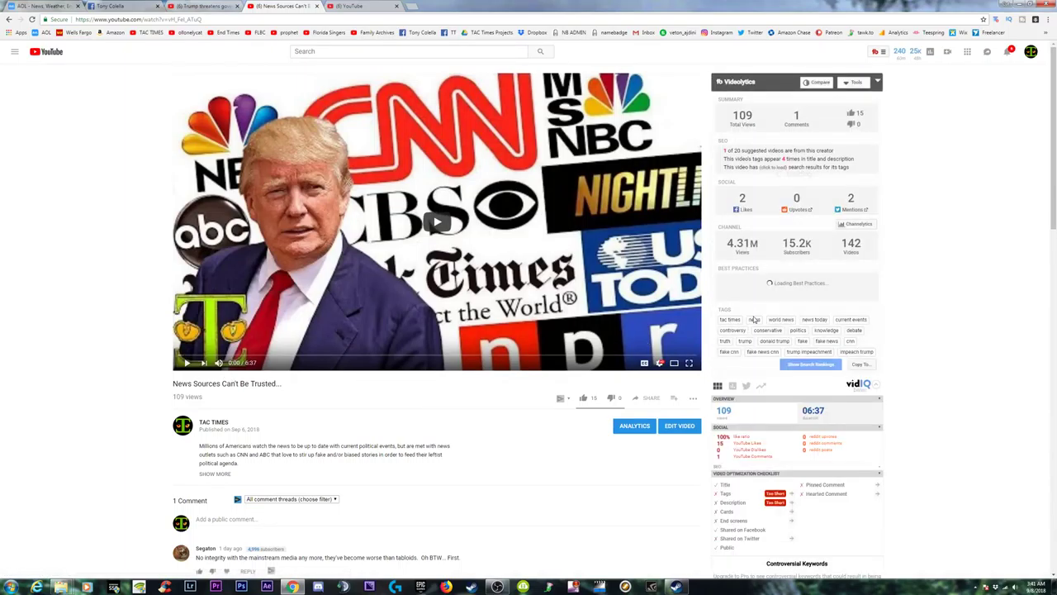
click(773, 167)
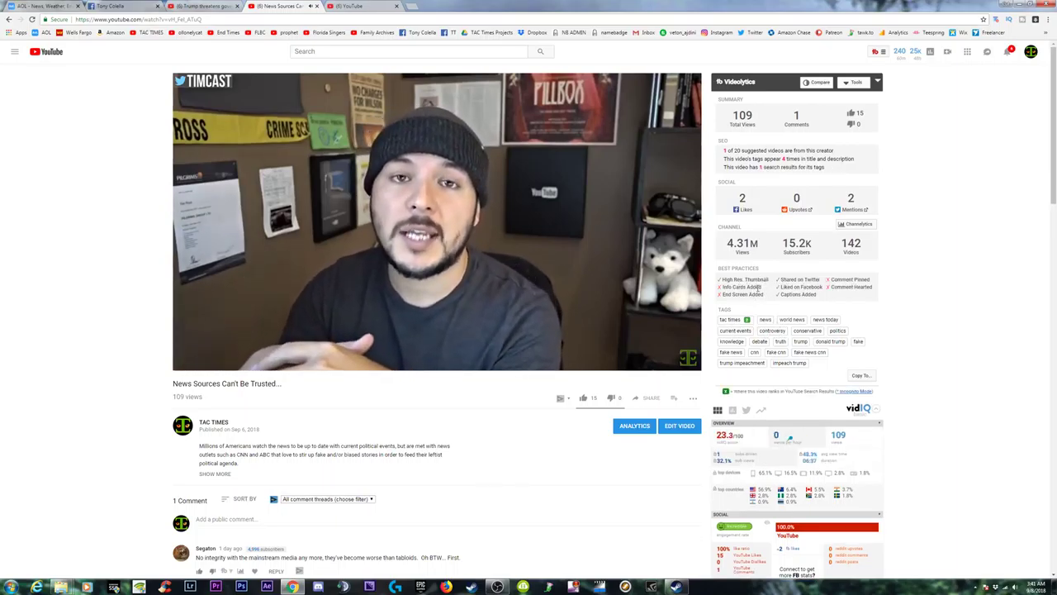
scroll(364, 470, down, 3)
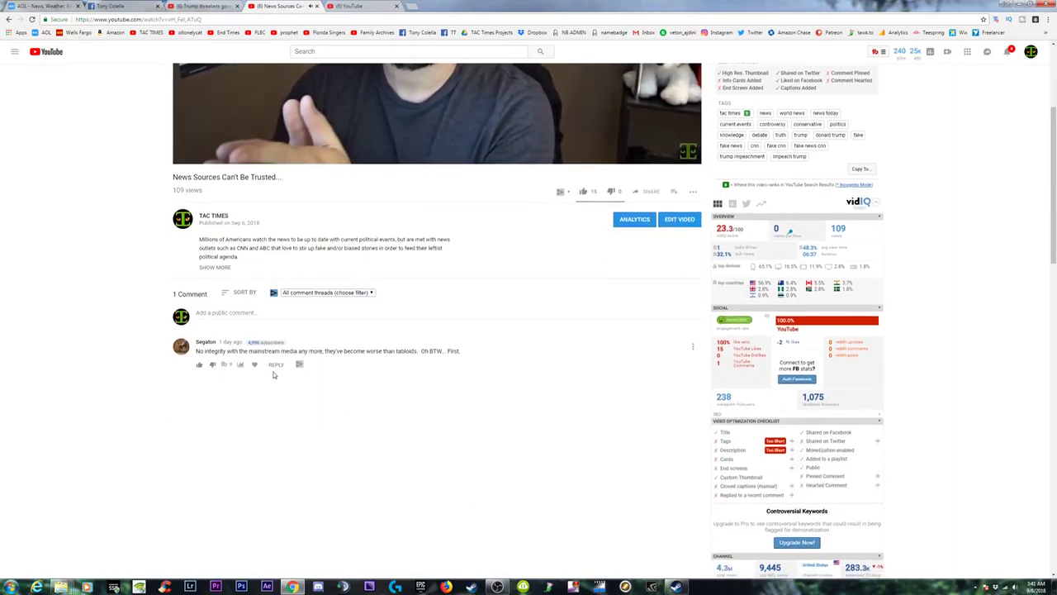
Pin the viewer's comment, like it and give it a creator heart
click(694, 349)
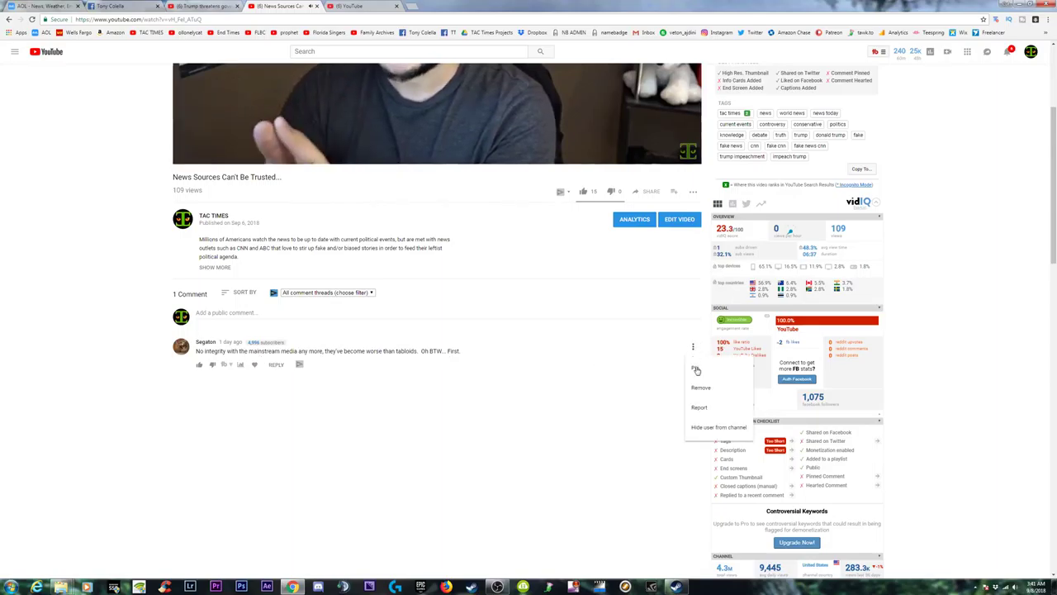
click(695, 371)
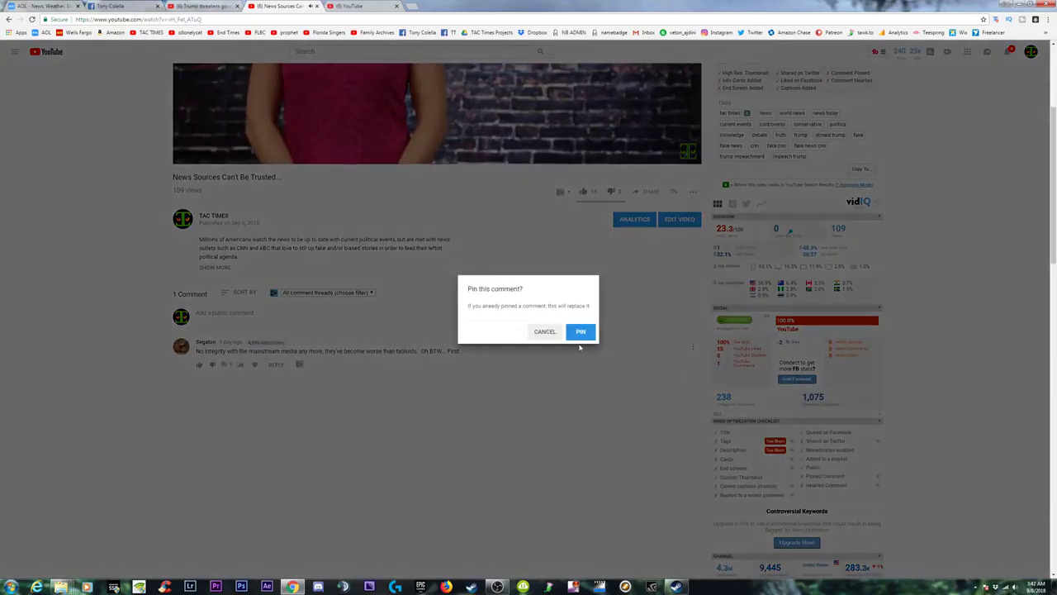
click(583, 331)
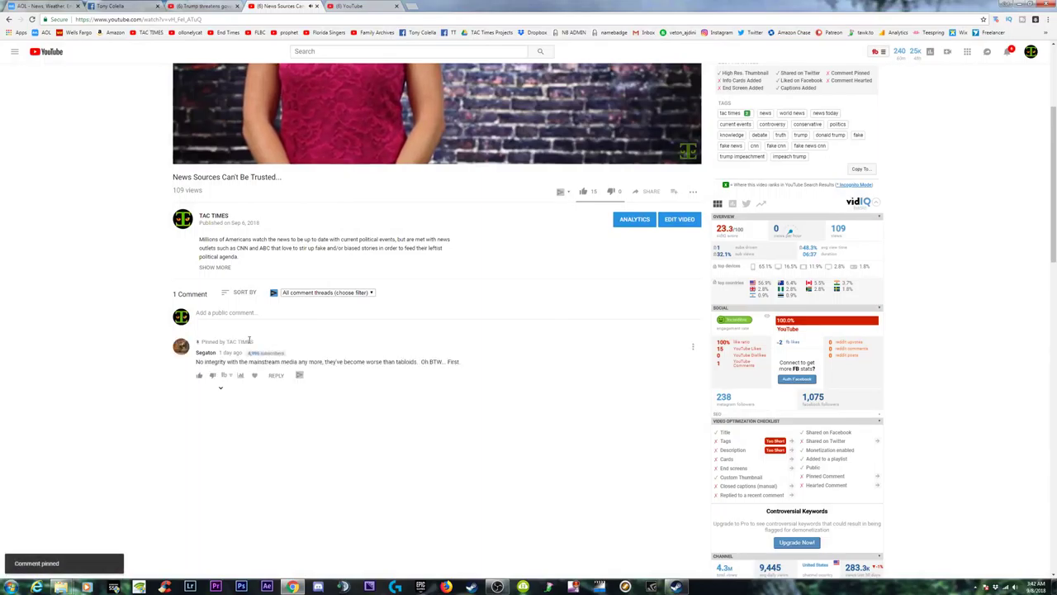
click(199, 375)
click(259, 377)
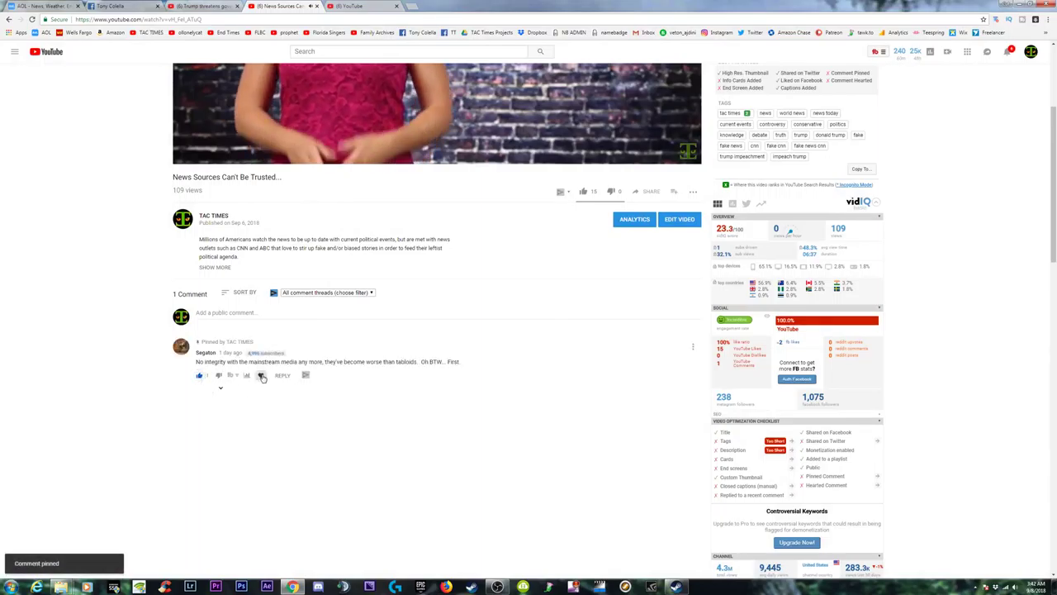
scroll(954, 260, up, 3)
scroll(954, 259, up, 1)
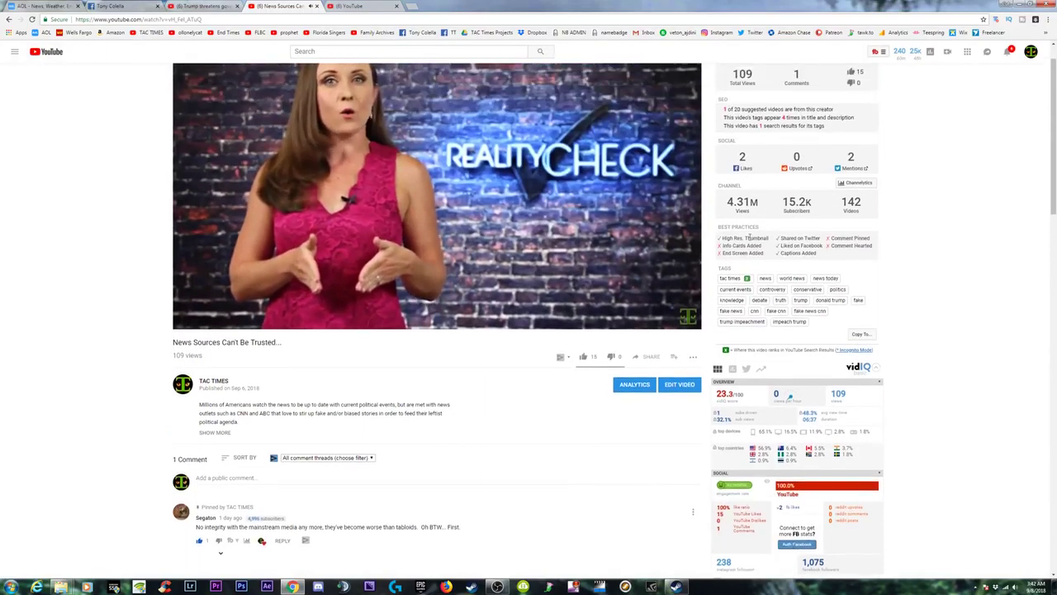
drag(717, 238, 857, 257)
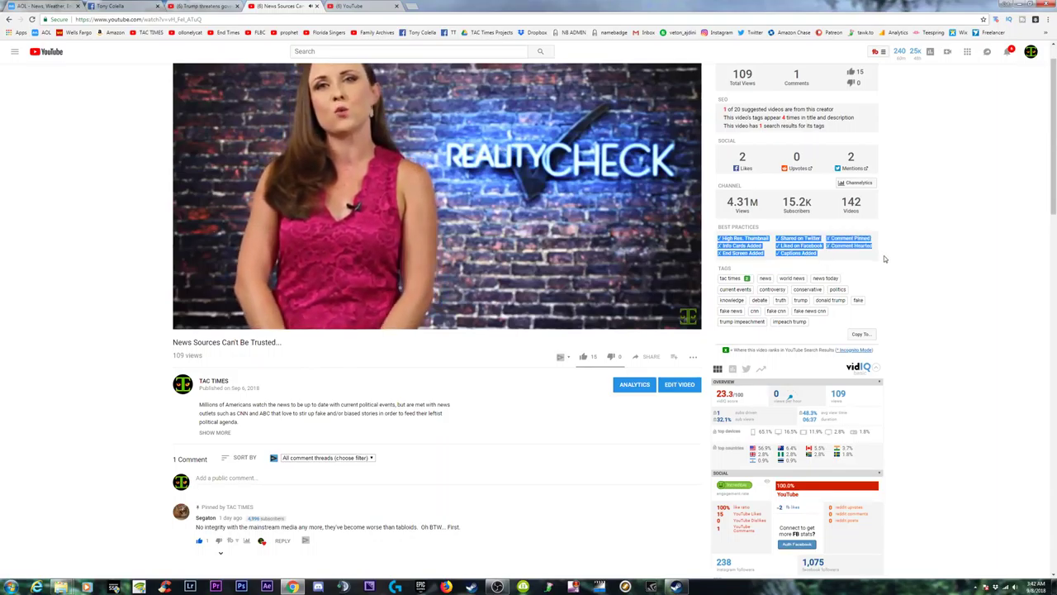
click(724, 241)
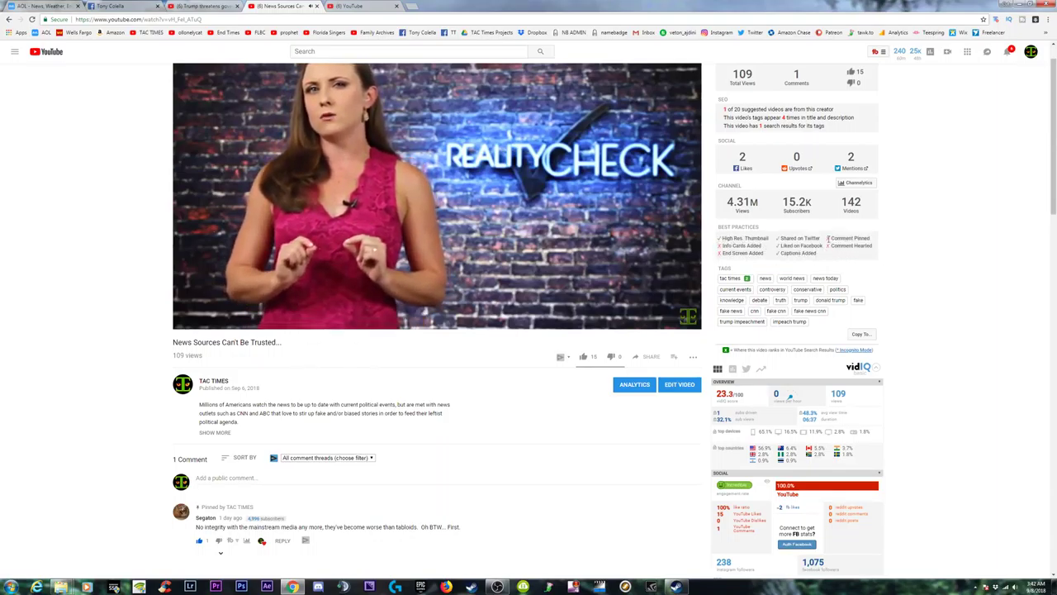
scroll(572, 168, up, 1)
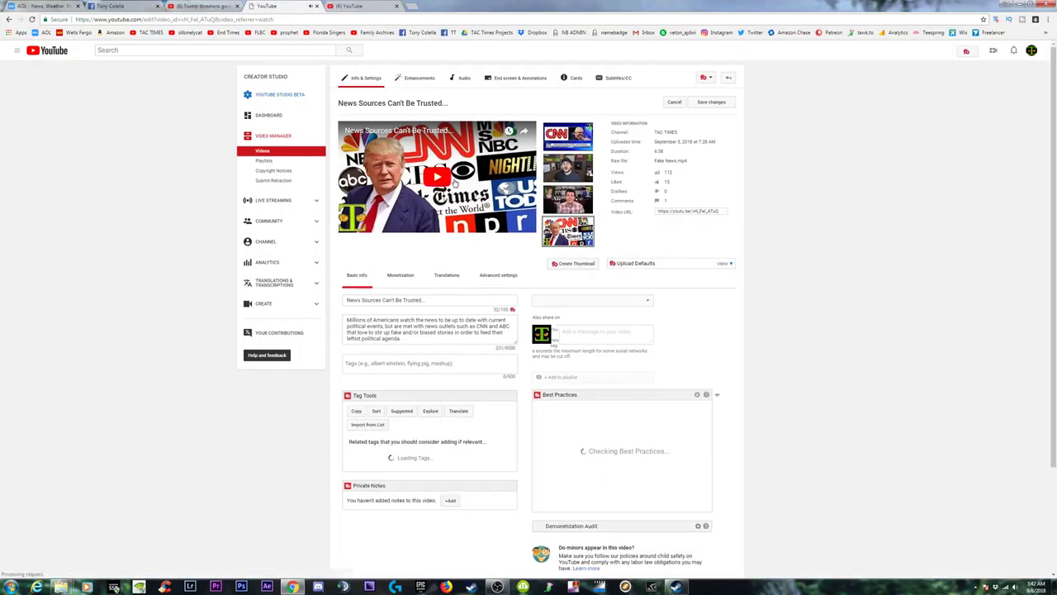
Import the end screen from the Hollywood Hypocrites video
click(515, 80)
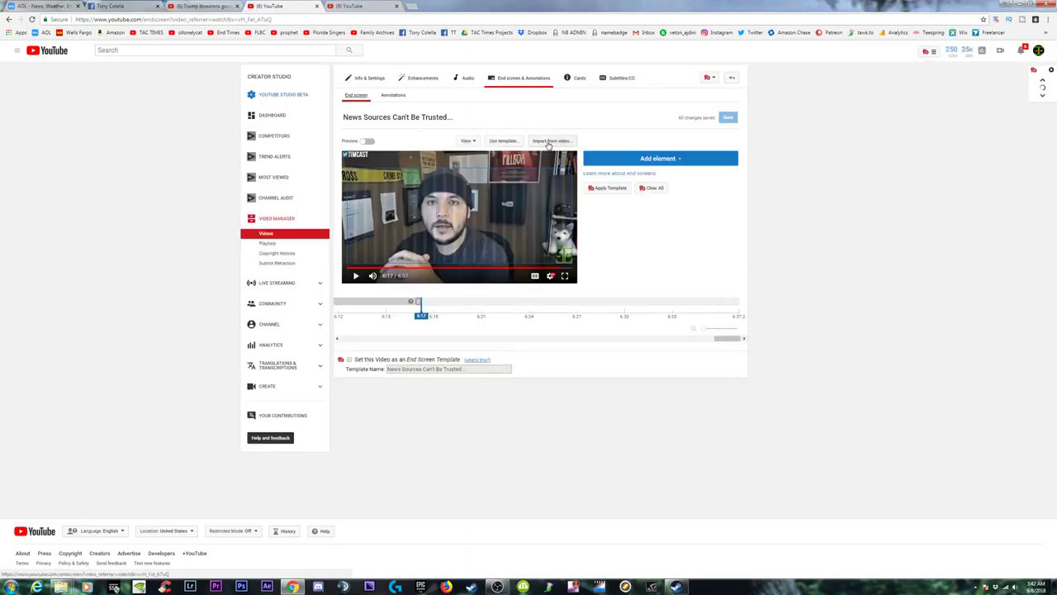
click(548, 145)
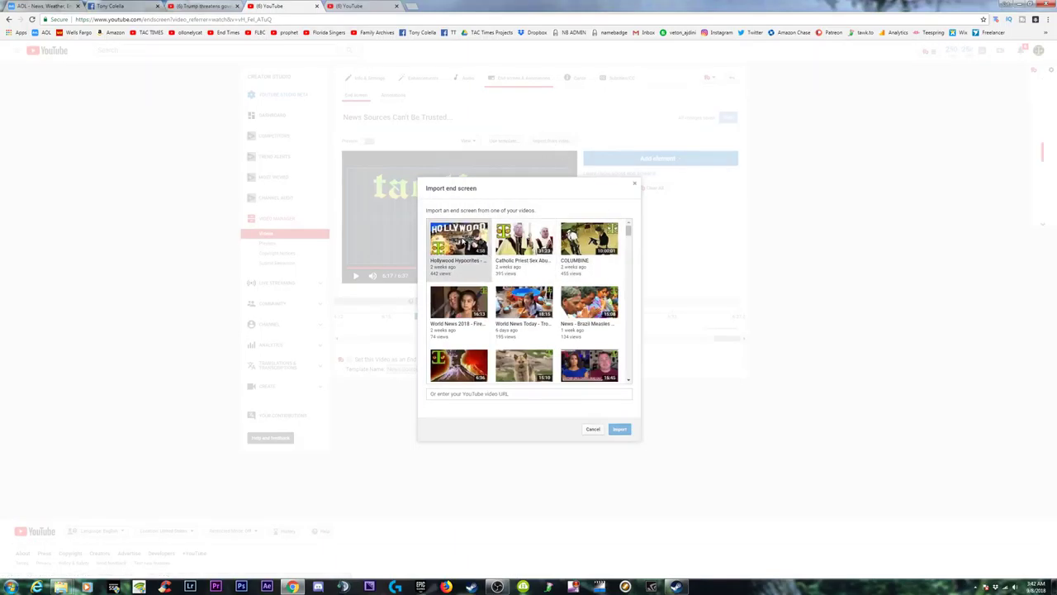
click(484, 248)
click(618, 431)
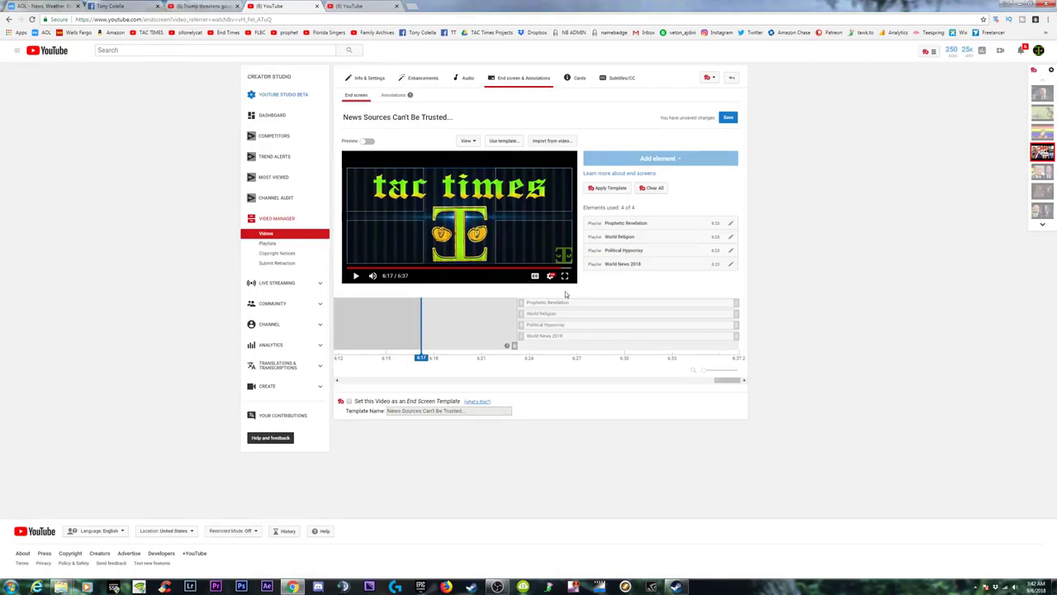
Preview the end screen, save an edit to the Prophetic Revelation element, then open Cards
click(366, 141)
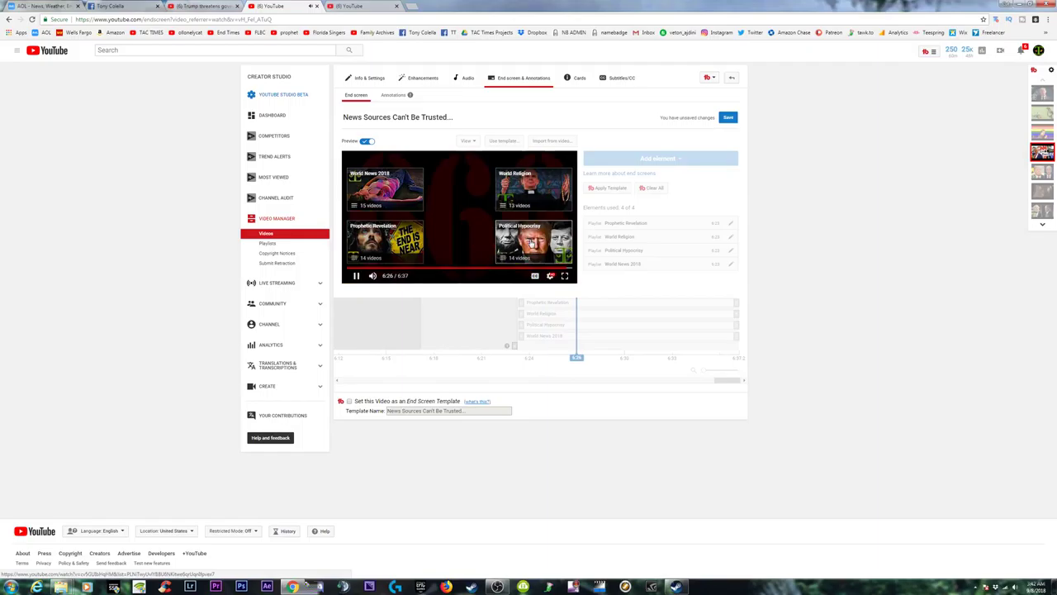
click(366, 141)
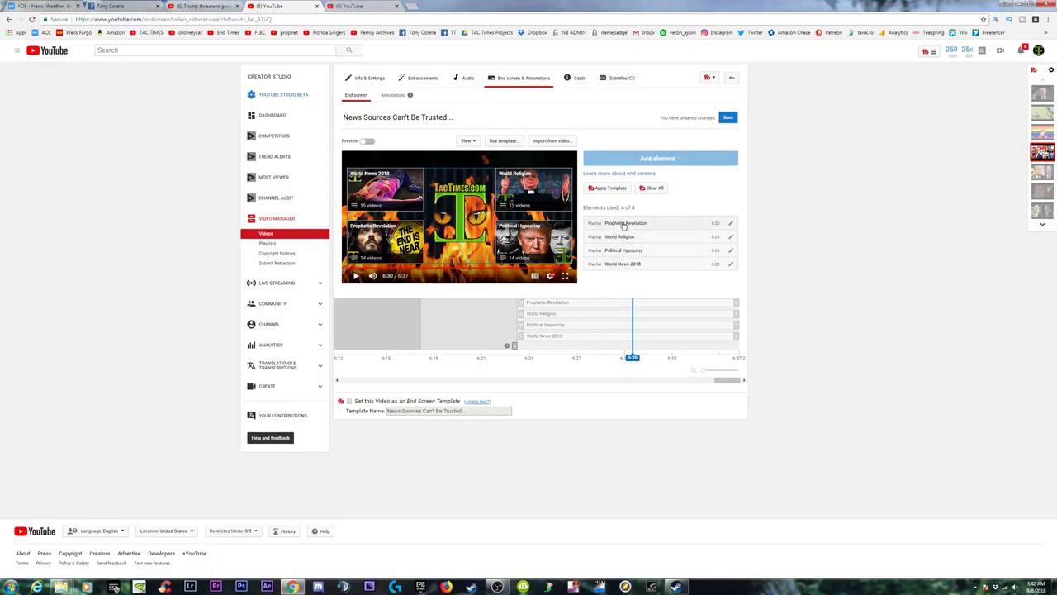
click(732, 223)
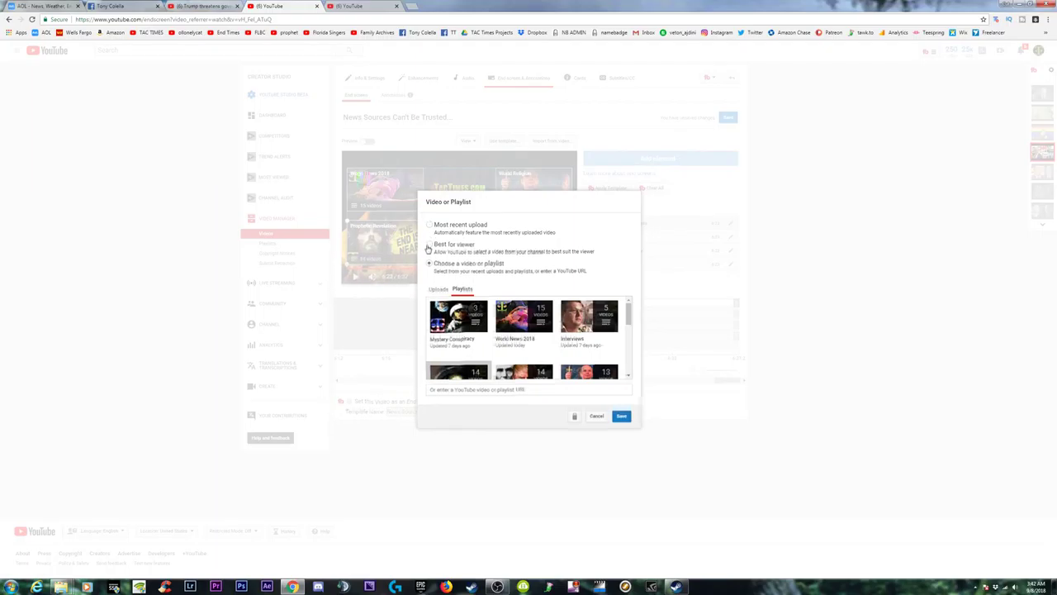
click(621, 415)
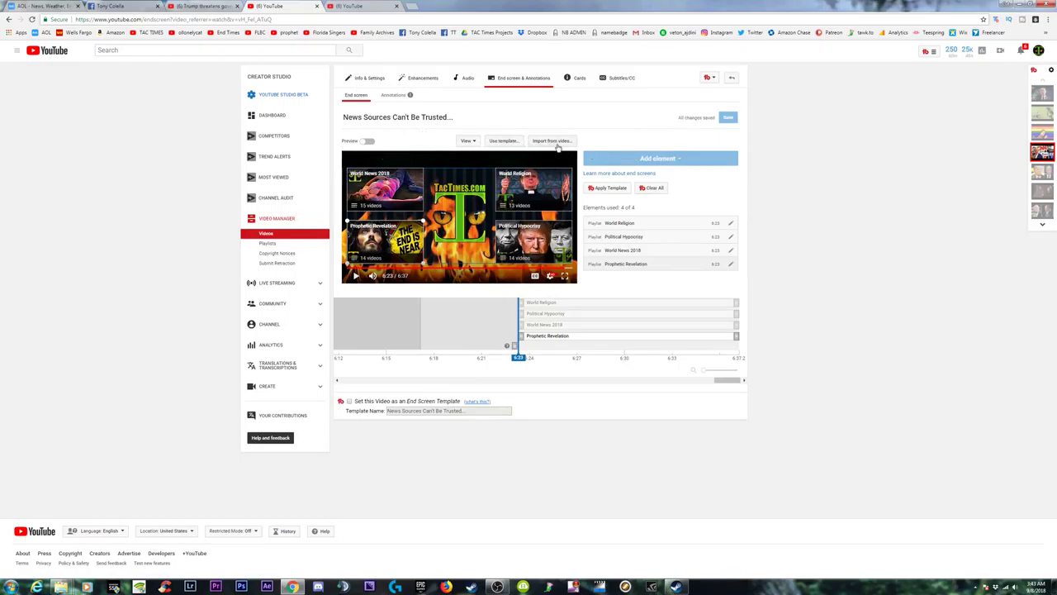
click(578, 78)
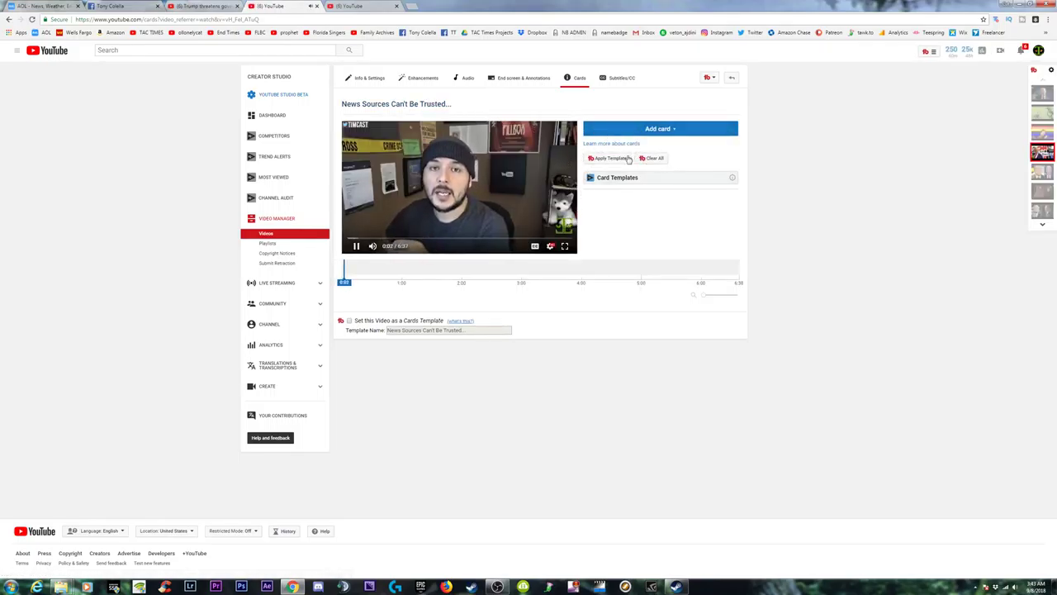
click(606, 159)
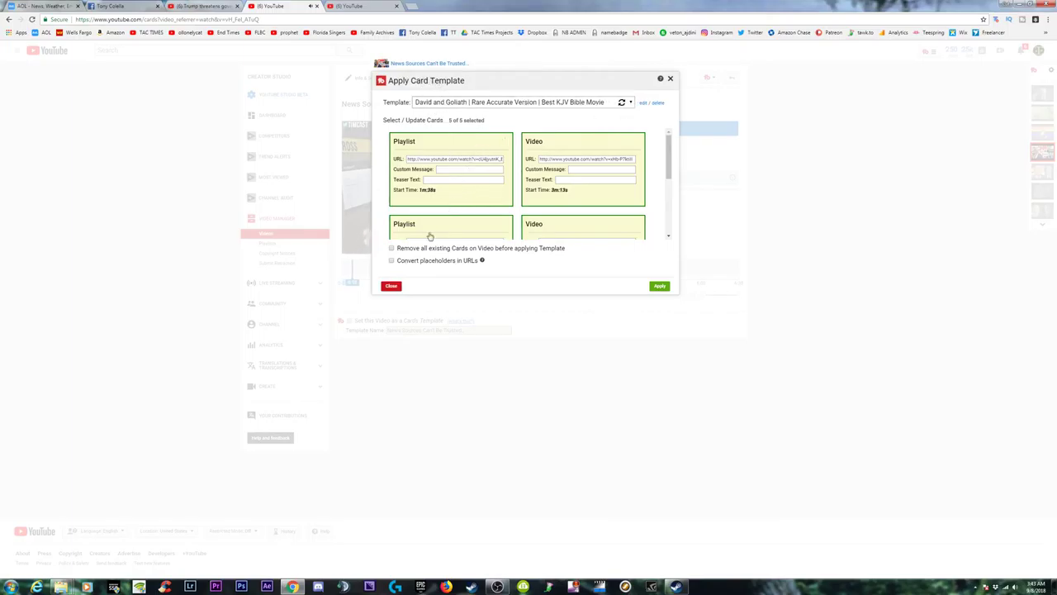
mouse_move(668, 135)
mouse_down()
mouse_move(670, 160)
mouse_move(669, 136)
mouse_up()
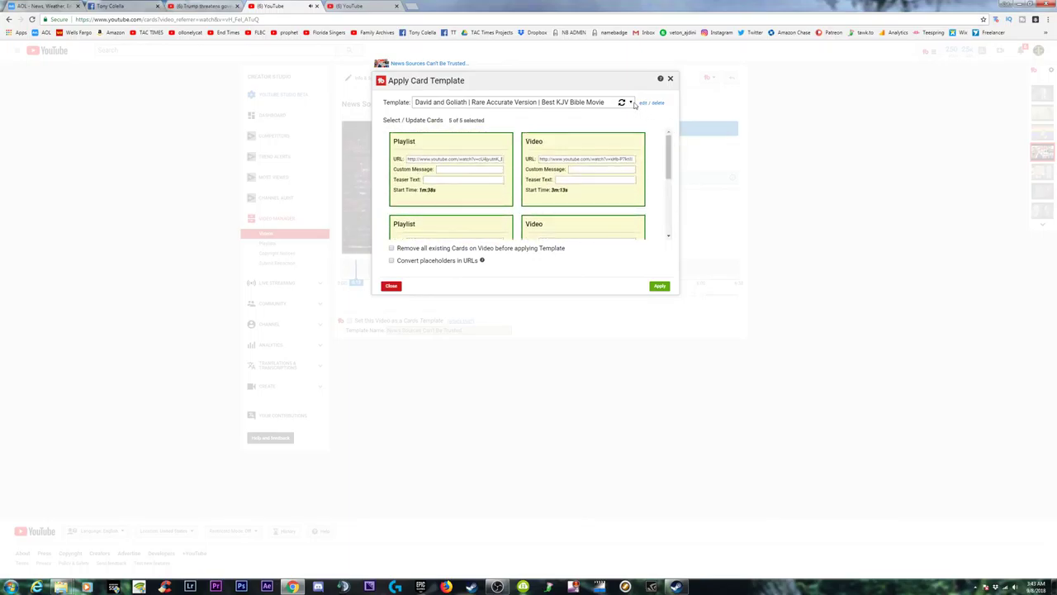
click(631, 103)
click(670, 77)
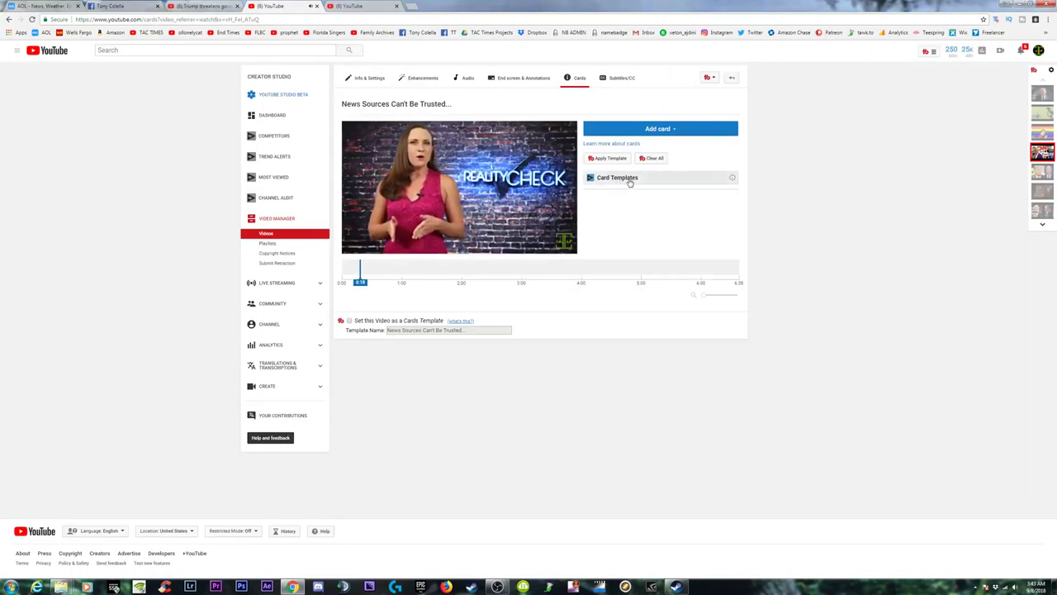
Load the TAC TIMES - THE TRUTH HURTS card template
click(669, 180)
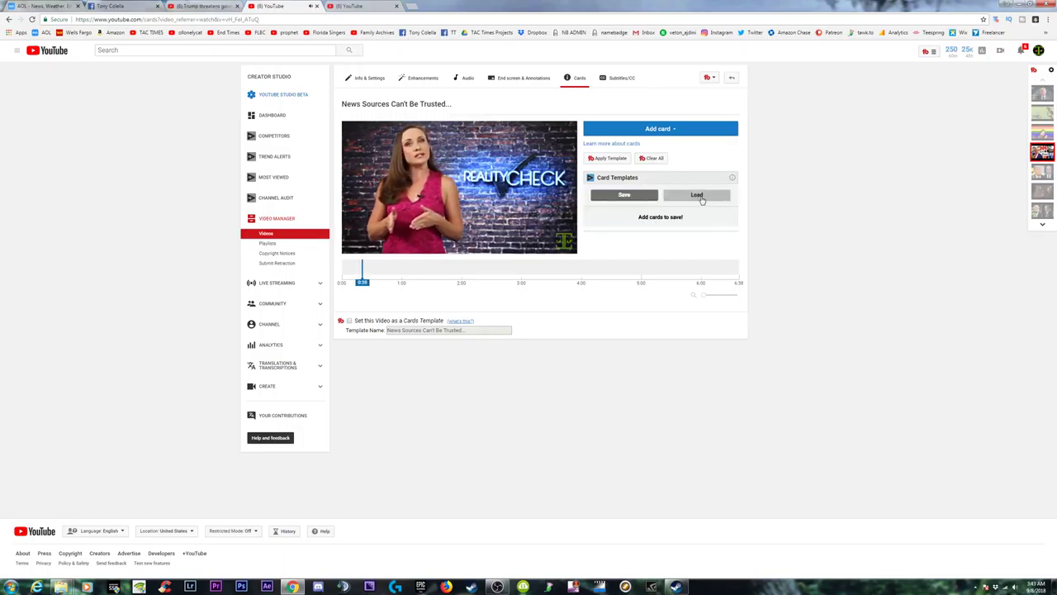
click(700, 197)
click(670, 216)
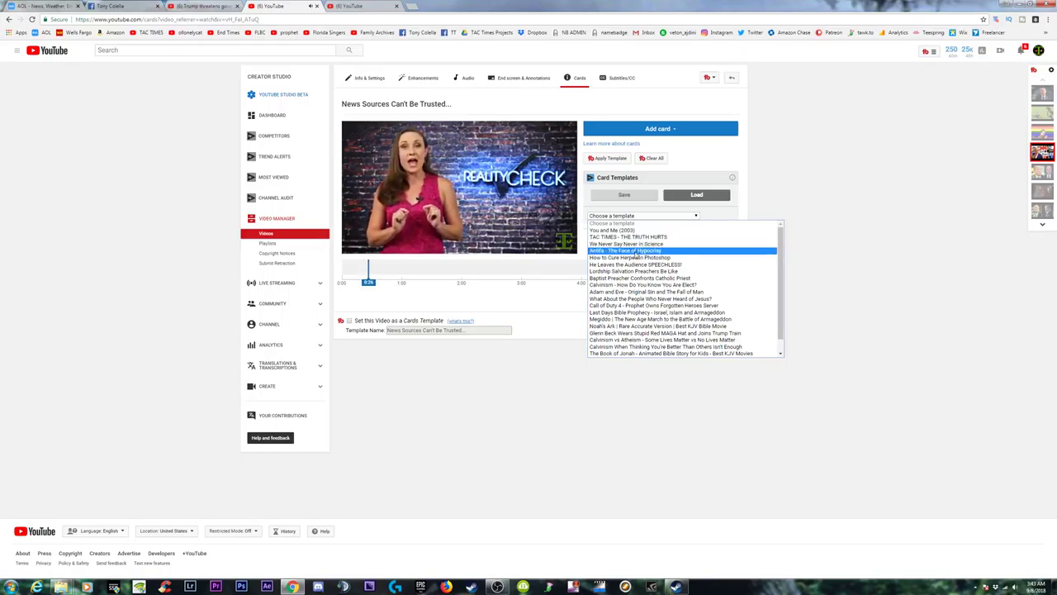
click(632, 237)
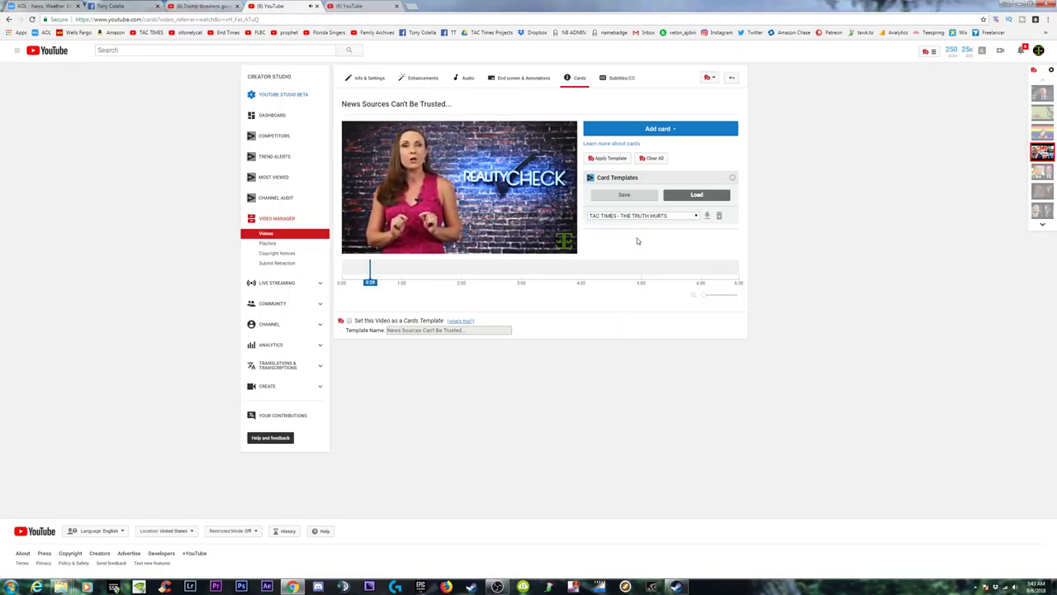
click(708, 216)
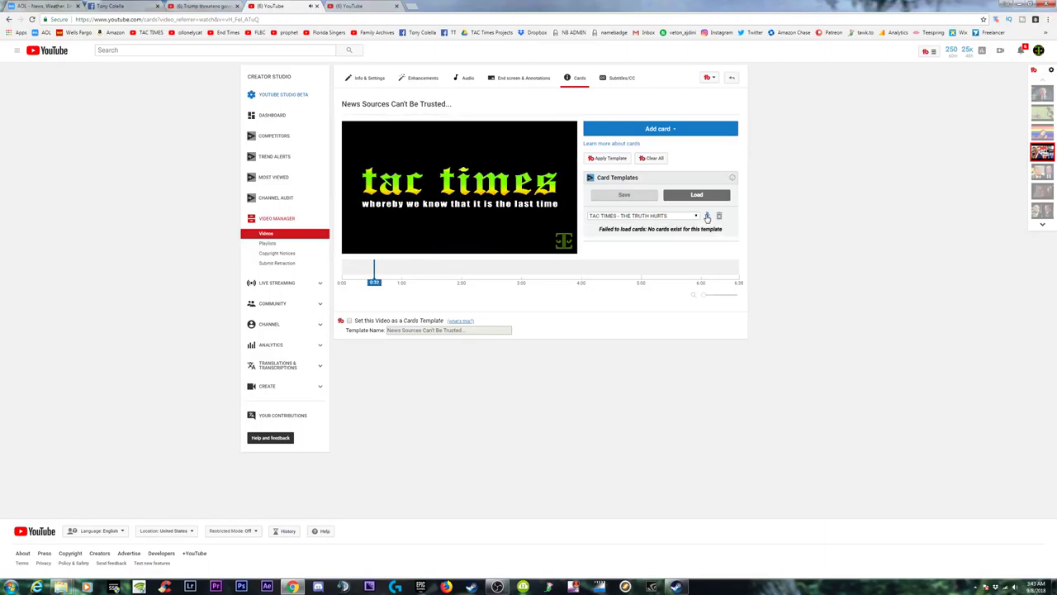
Load the Baptist Preacher Confronts Catholic Priest card template instead
click(695, 216)
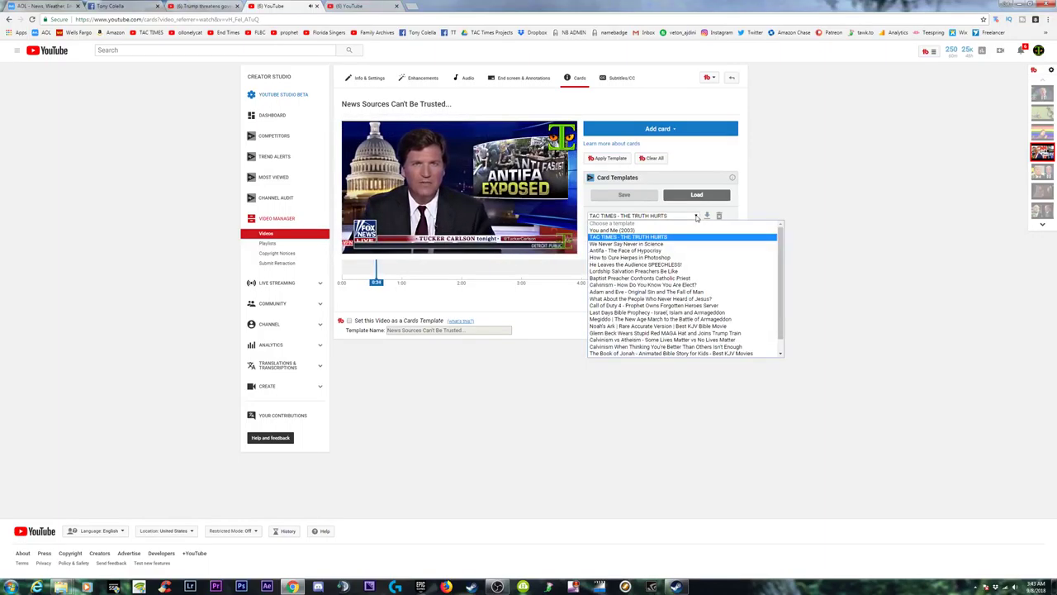
scroll(634, 334, down, 1)
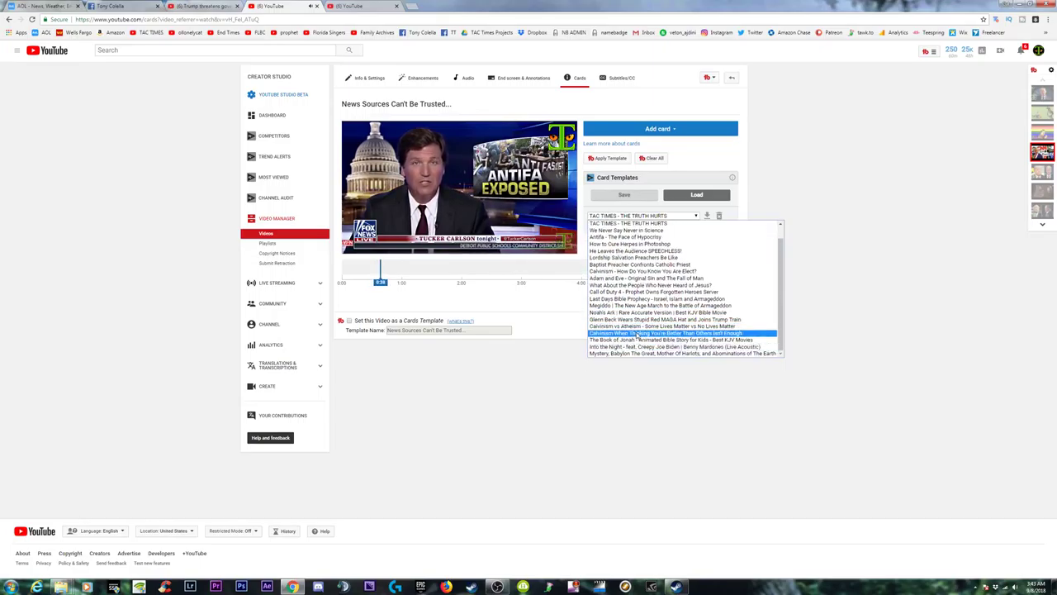
scroll(635, 231, up, 1)
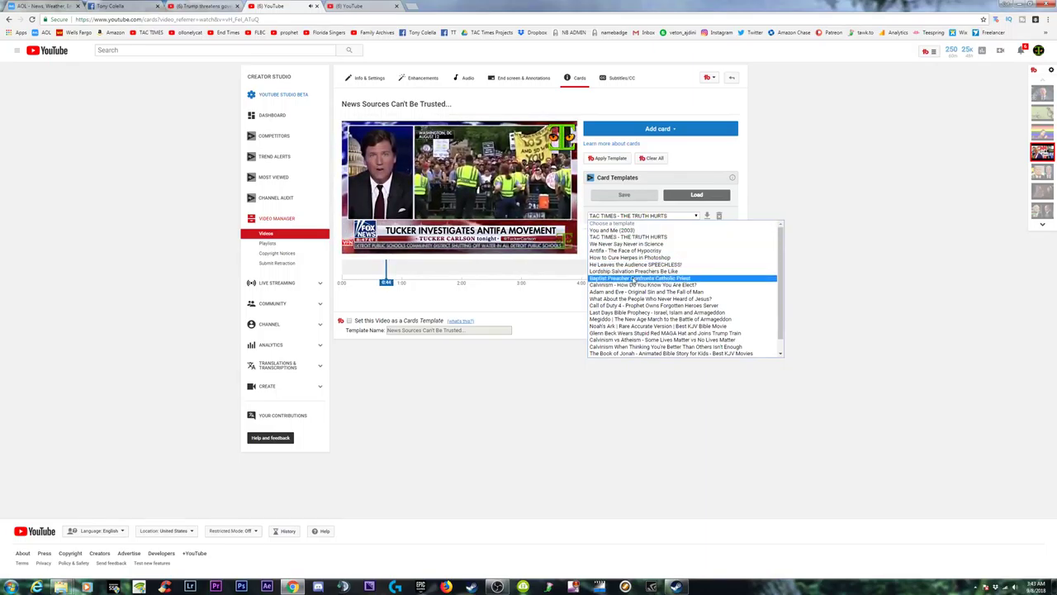
click(632, 280)
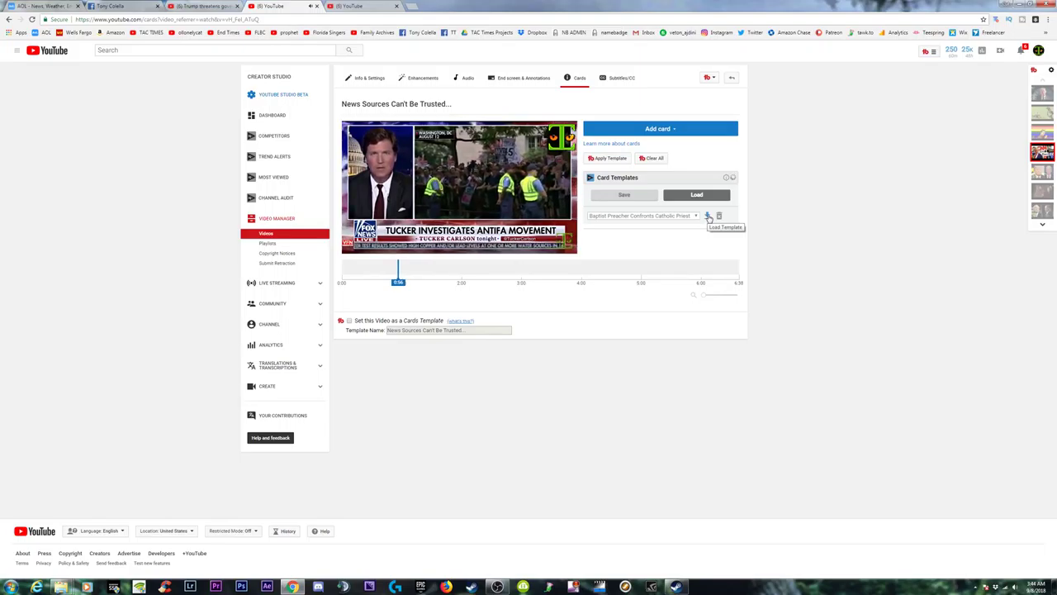
click(708, 217)
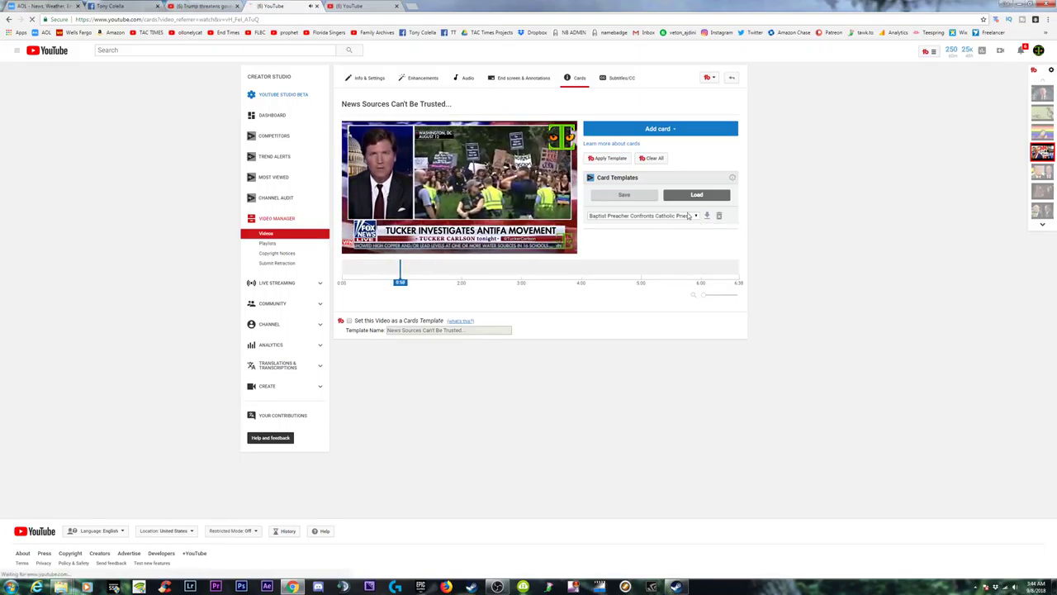
click(688, 216)
click(543, 301)
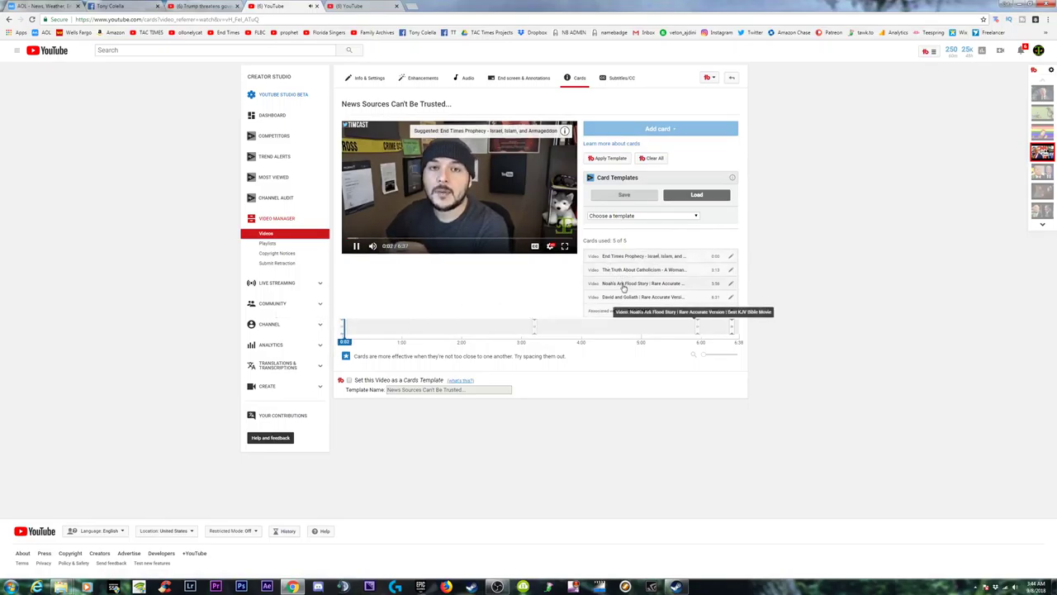
Point the first card to Hillary Clinton Football Meme and the second to Catholic Leaders
click(419, 330)
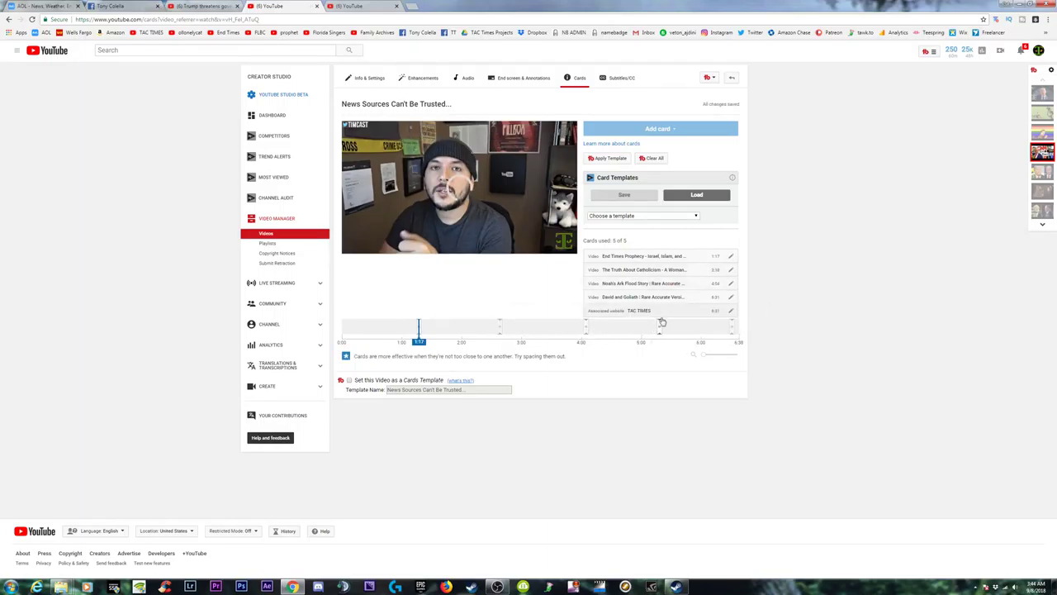
click(731, 258)
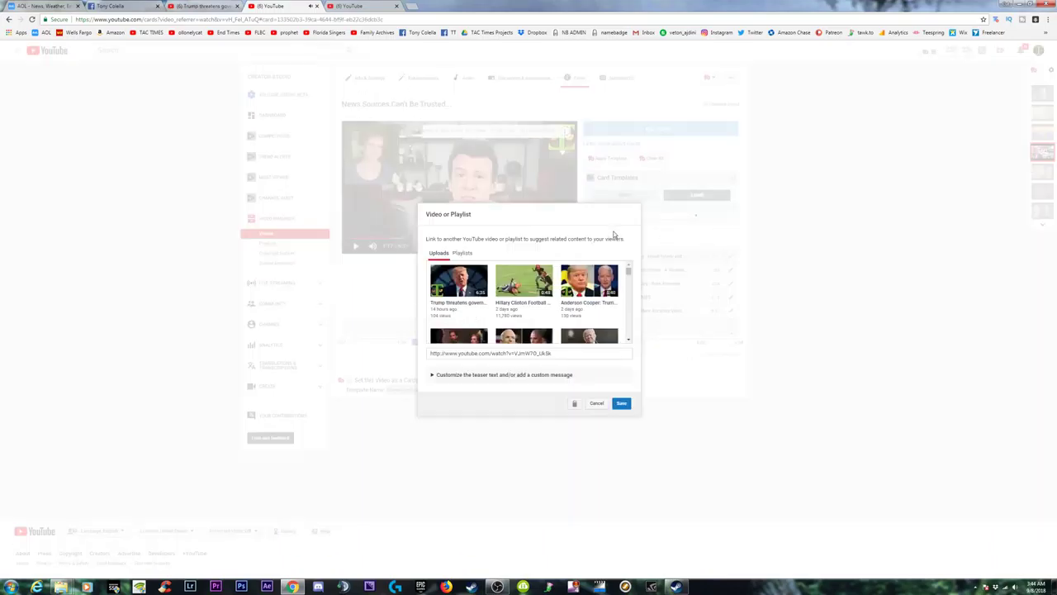
click(524, 302)
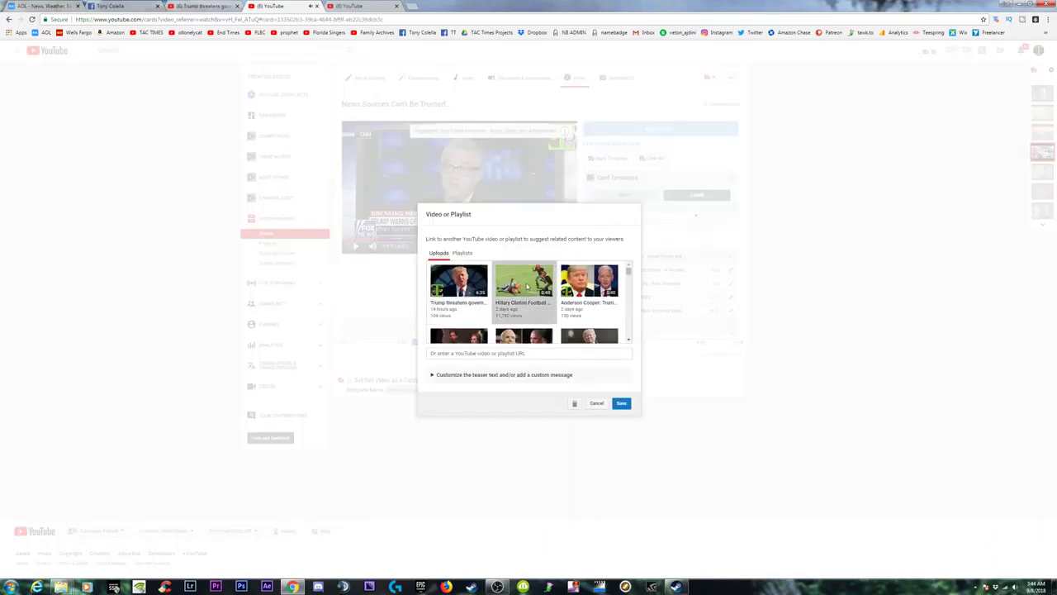
click(621, 403)
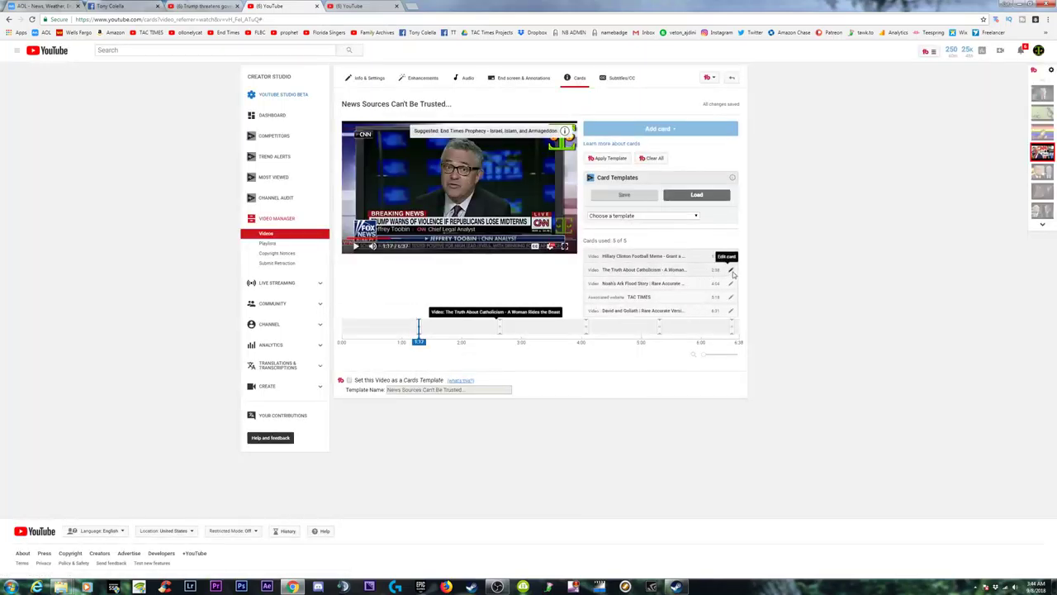
click(730, 270)
scroll(602, 311, down, 3)
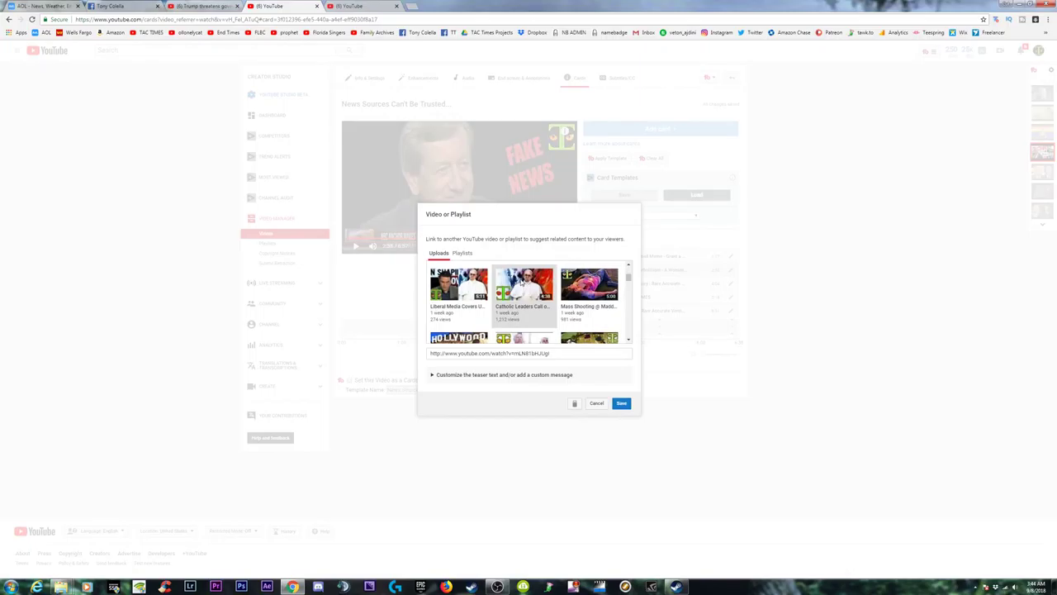
click(541, 296)
click(628, 403)
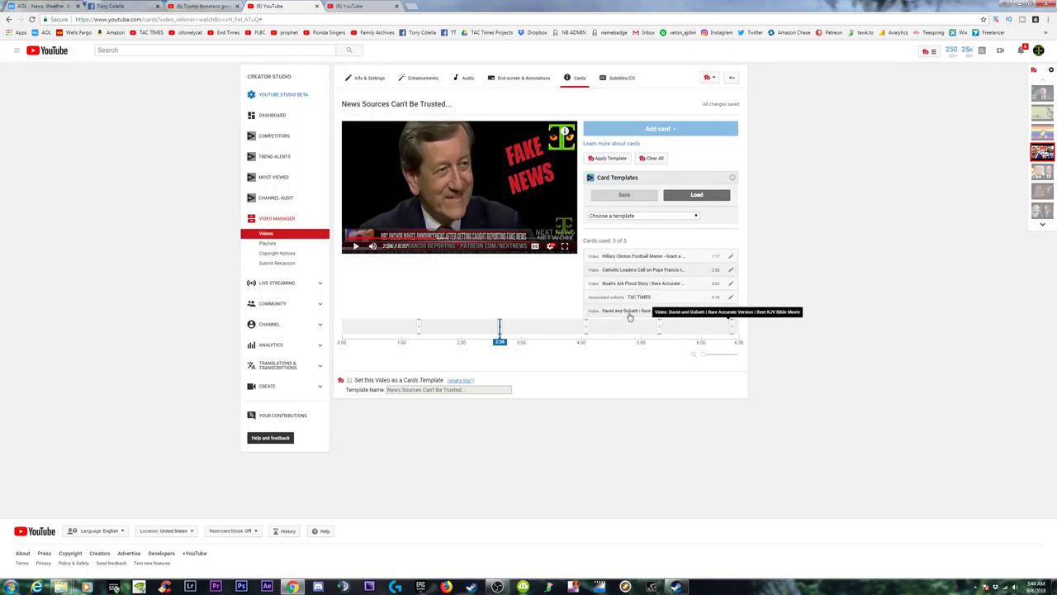
Preview the cards panel at the 5:18 card time
click(649, 300)
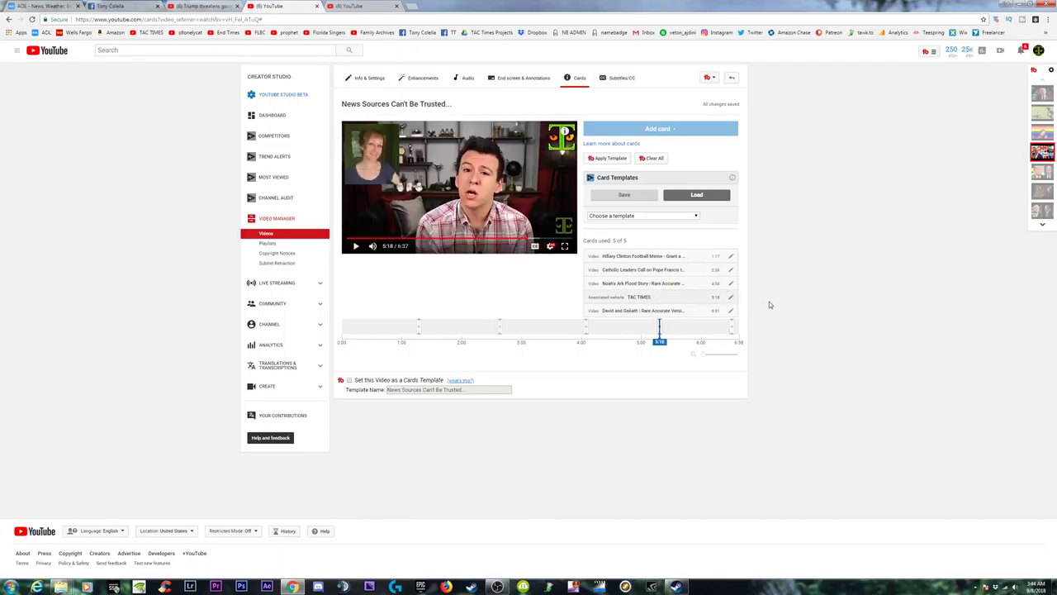
click(569, 134)
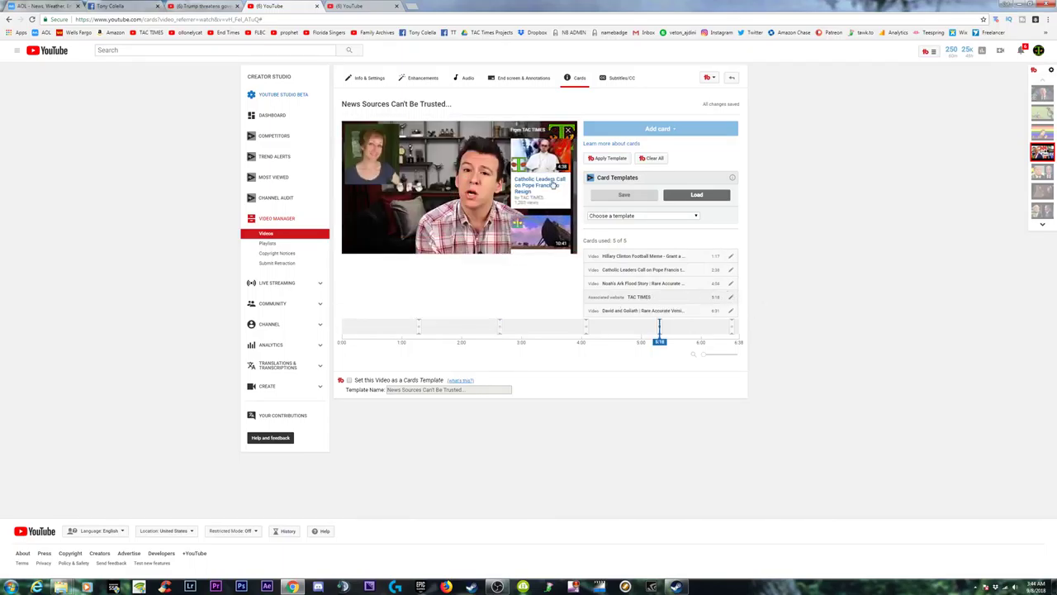
scroll(557, 208, down, 2)
scroll(558, 203, down, 2)
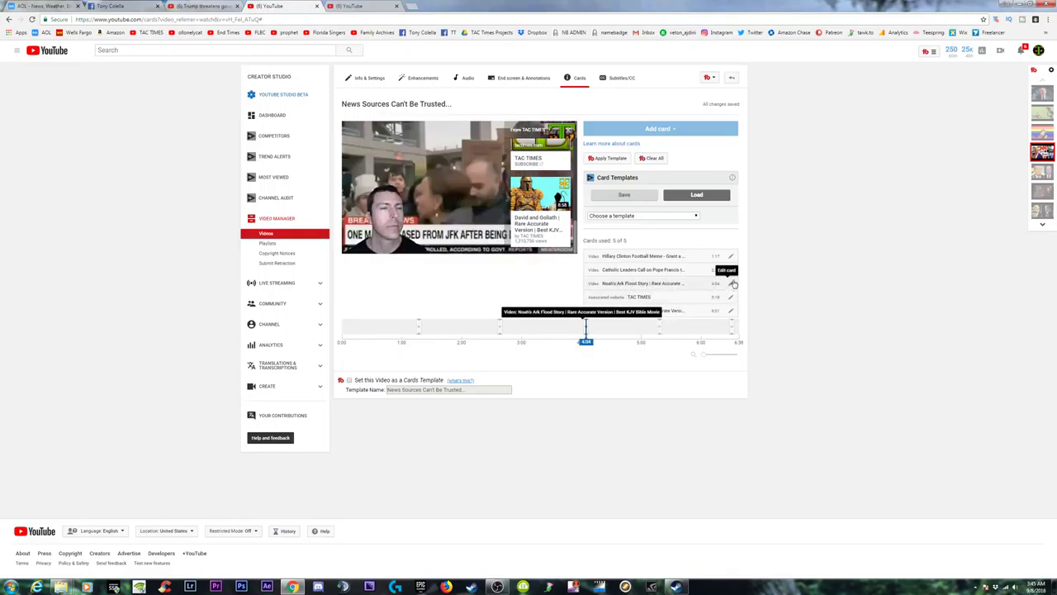
Change the Noah's Ark card to show the Political Hypocrisy playlist
click(731, 284)
click(463, 253)
drag(628, 276, 630, 295)
click(524, 281)
click(622, 403)
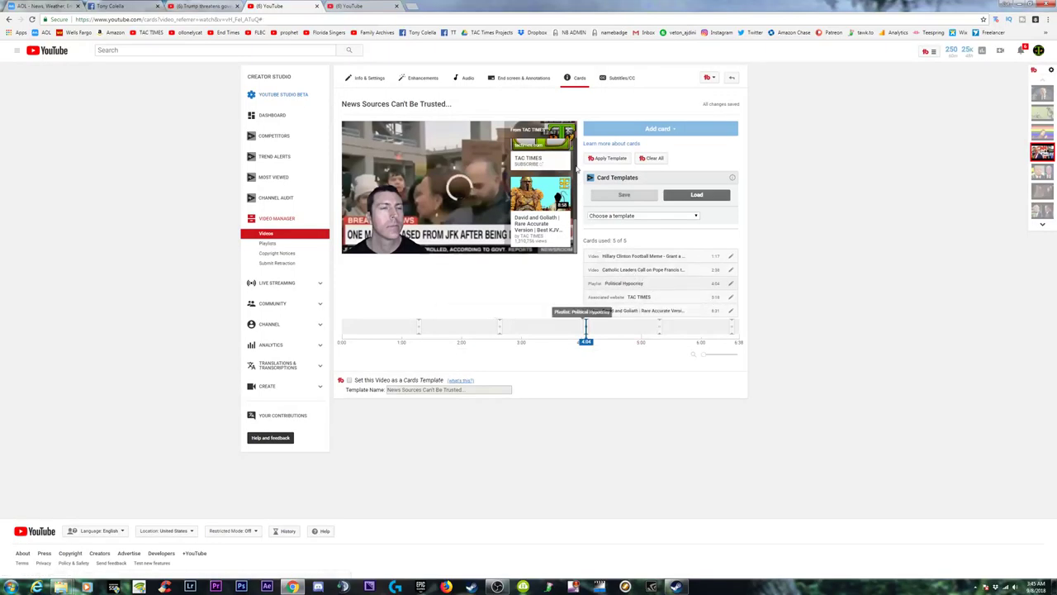
Save the cards as the 'News Sources Can't Be Trusted...' template and open the video's info page
scroll(559, 197, up, 2)
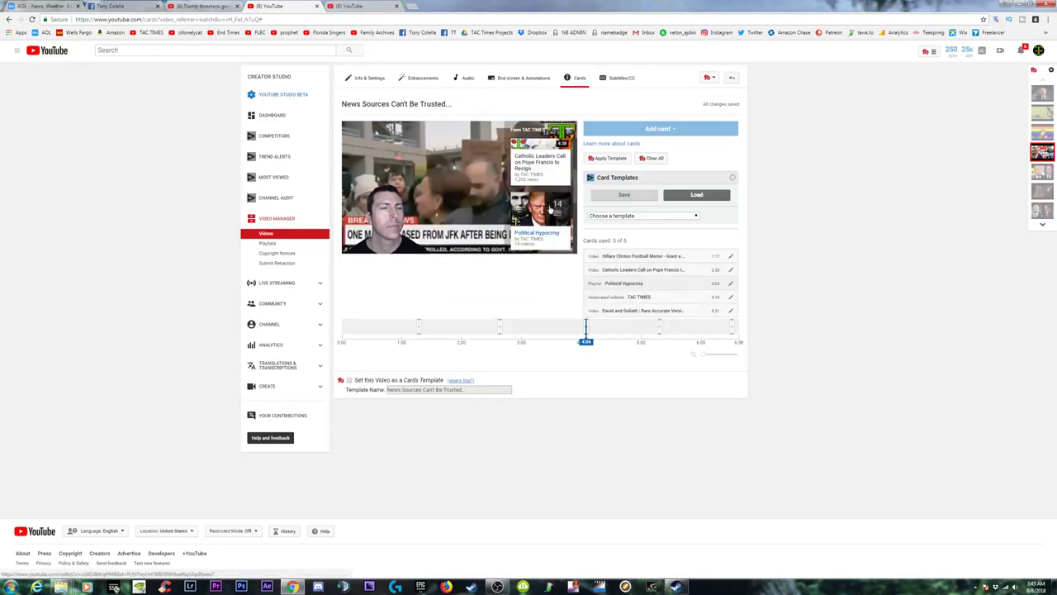
scroll(550, 209, up, 1)
scroll(549, 209, down, 1)
scroll(550, 209, down, 1)
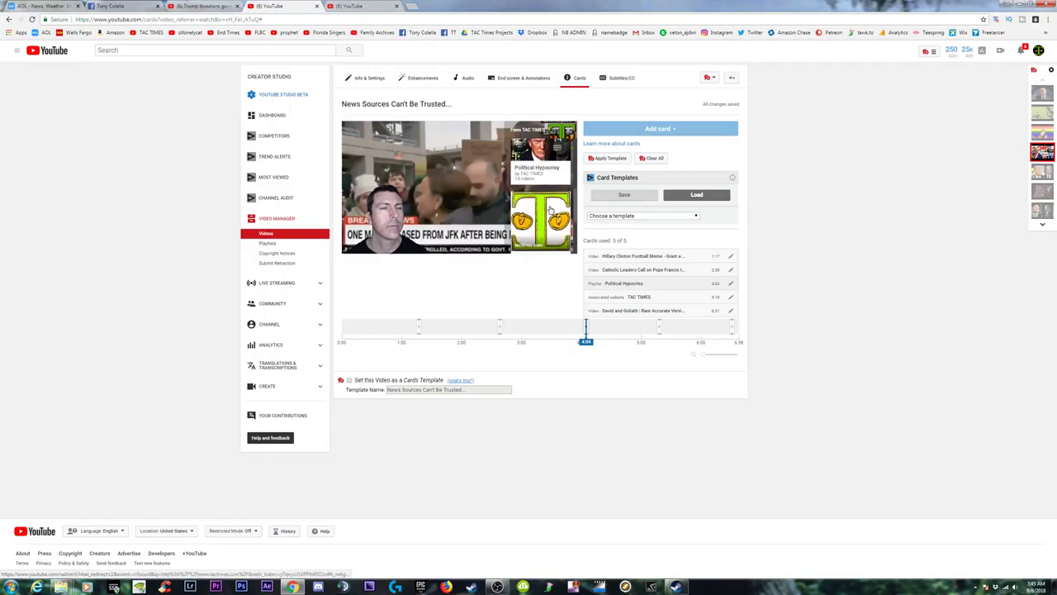
scroll(550, 209, down, 1)
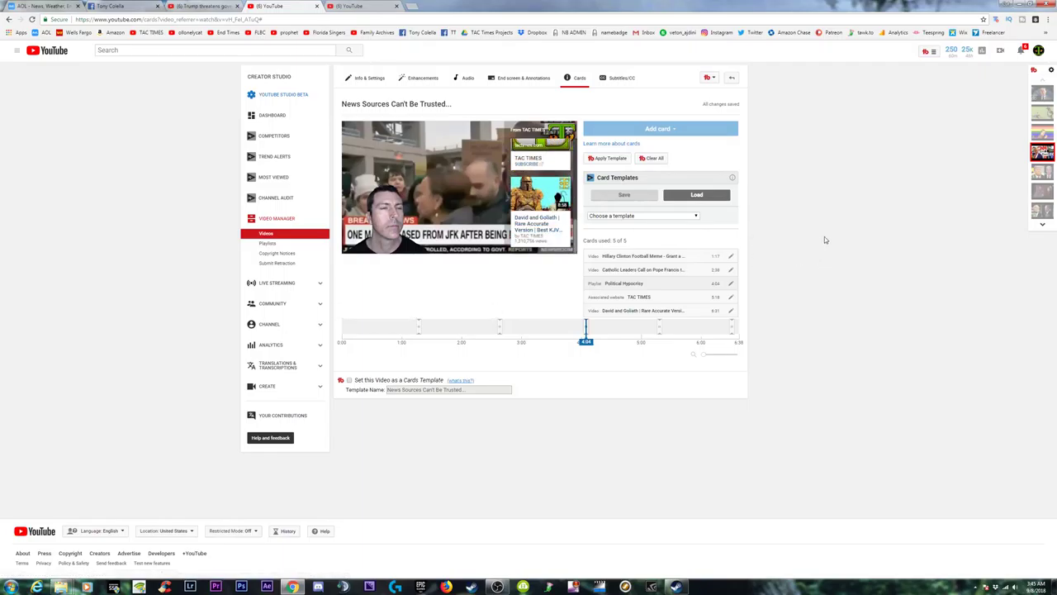
click(625, 195)
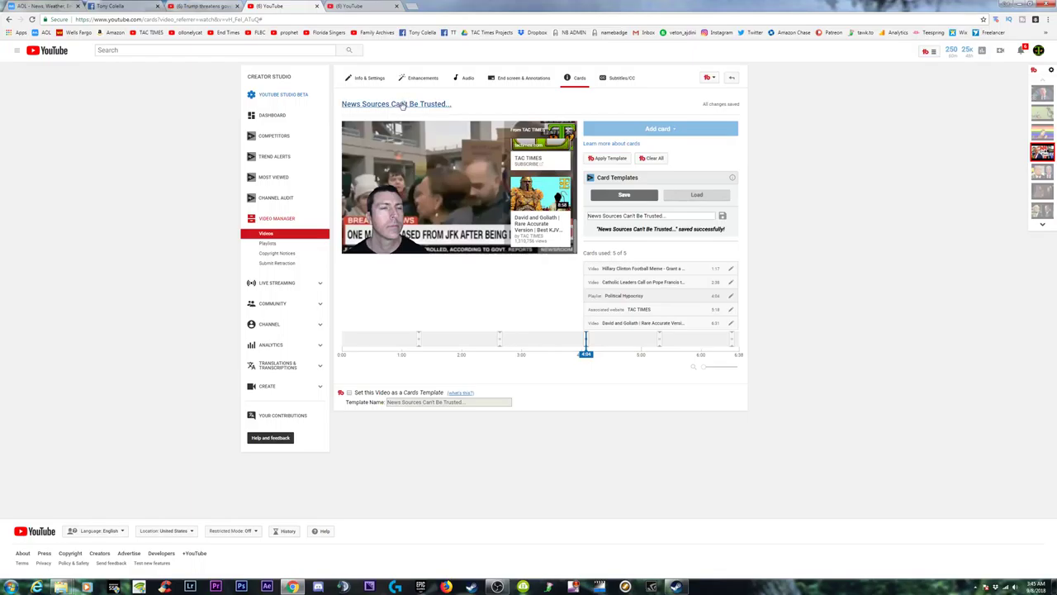
click(370, 78)
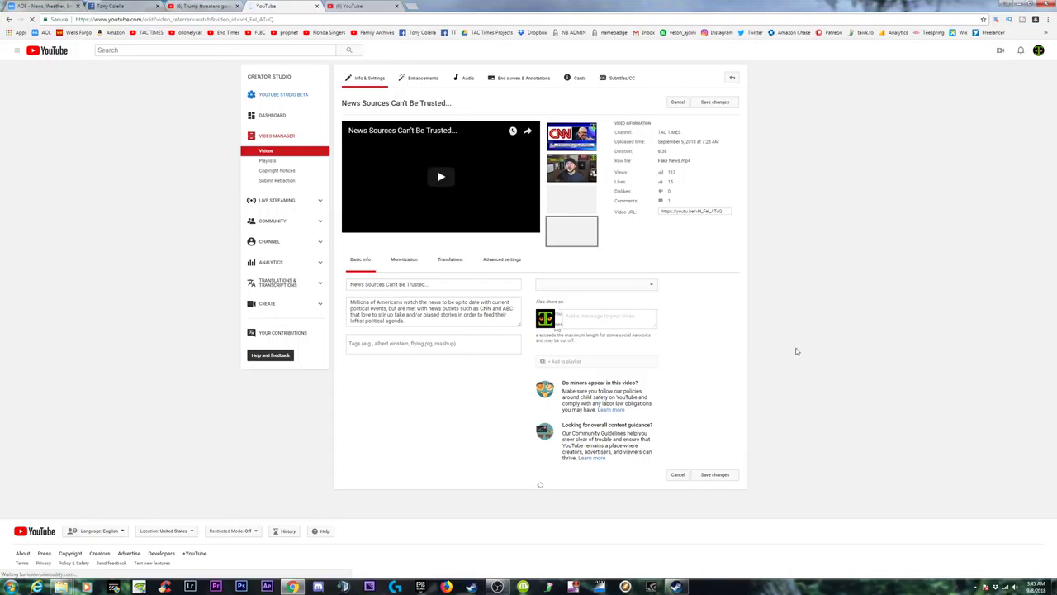
Replace the title with 'Trump's Impeachment - Can the News Be Trusted?', removing stray spaces
click(434, 284)
drag(434, 284, 316, 284)
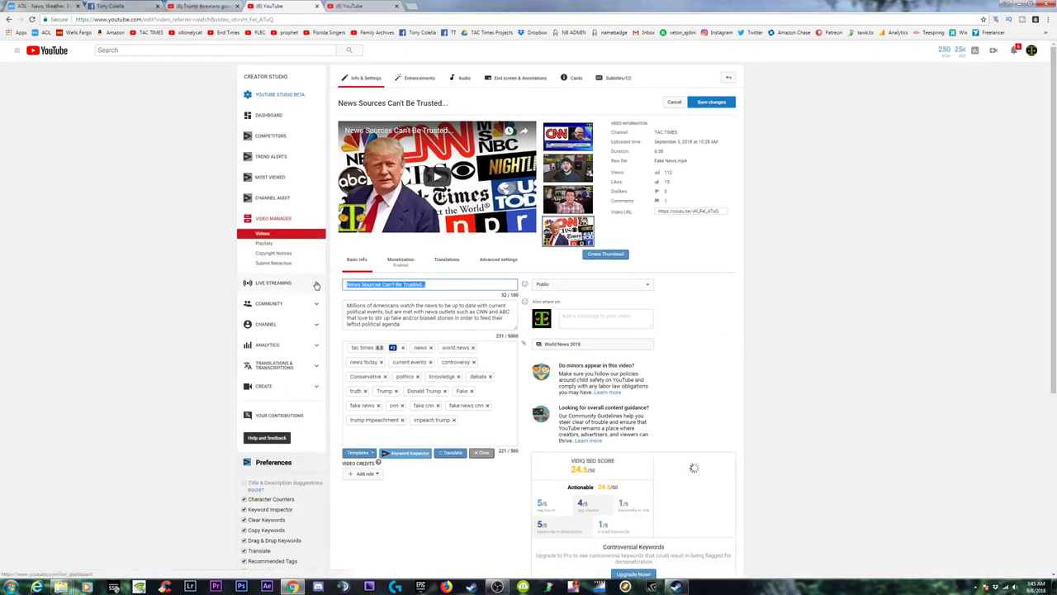
text(Can the News Be )
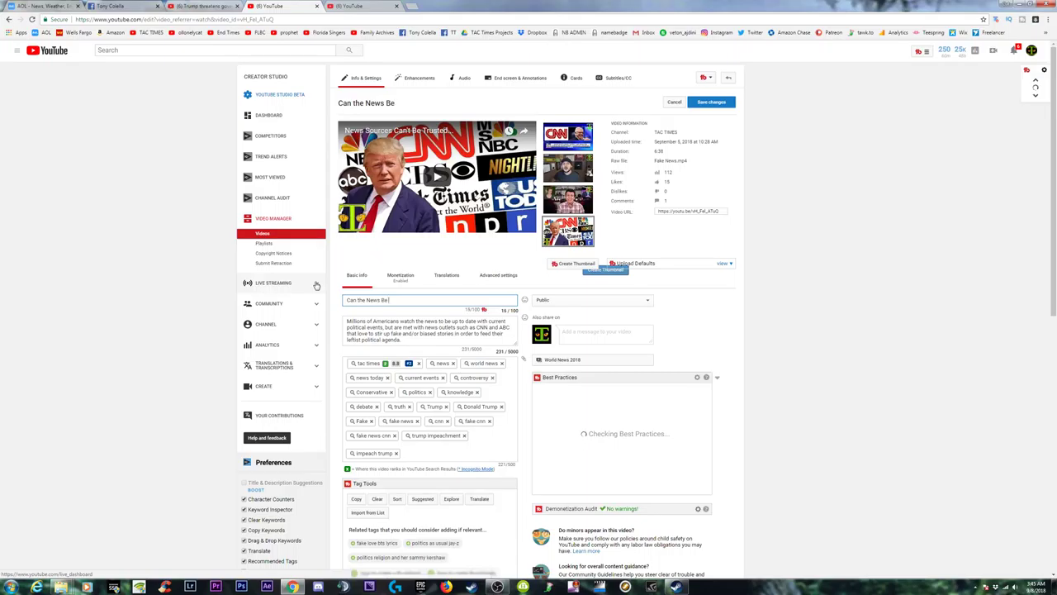
text(Trusted?)
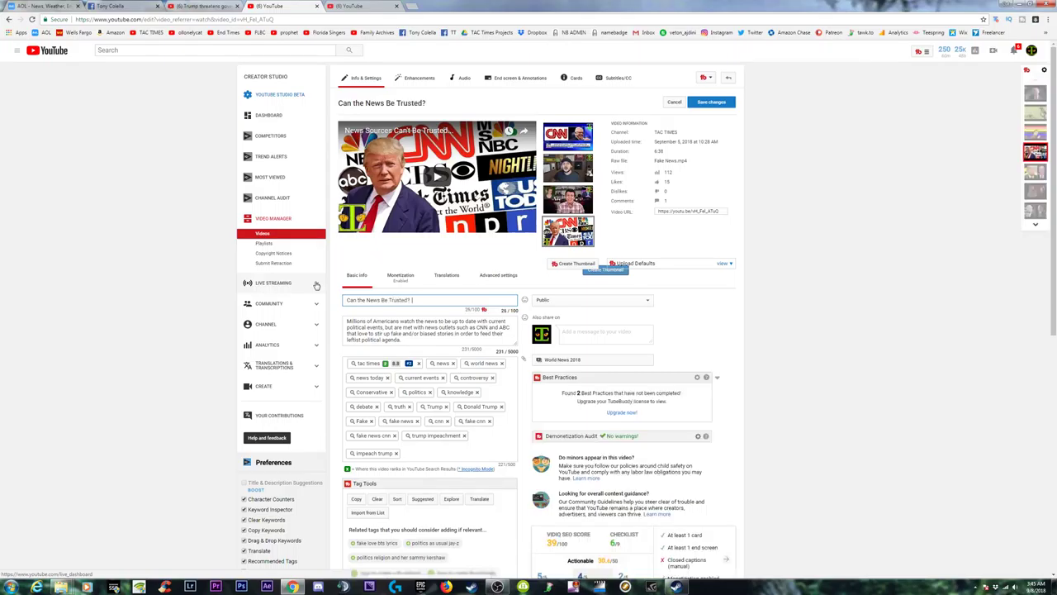
key(BackSpace)
text(I)
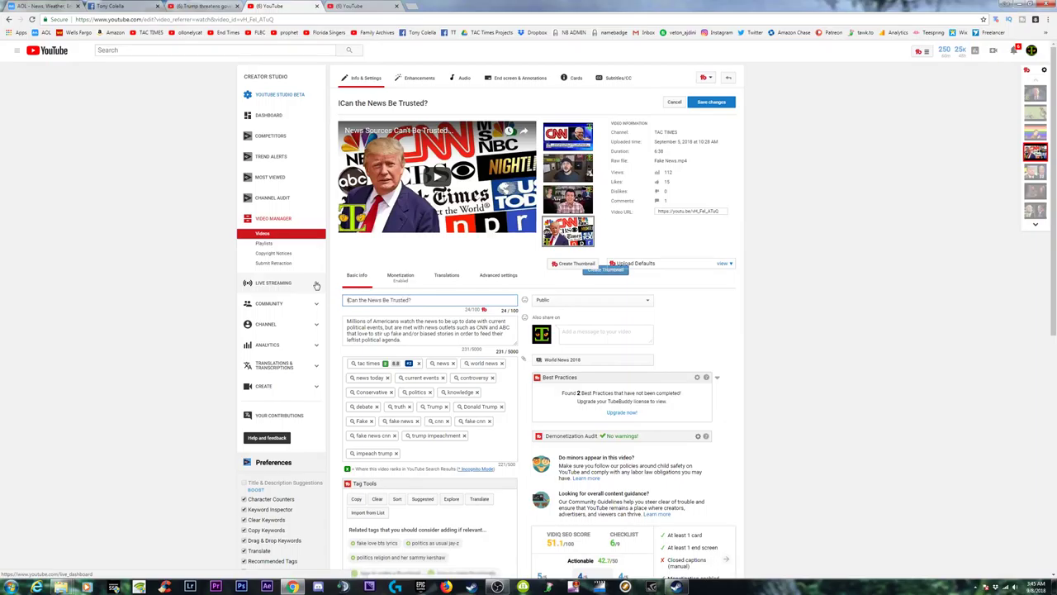
text(mpea)
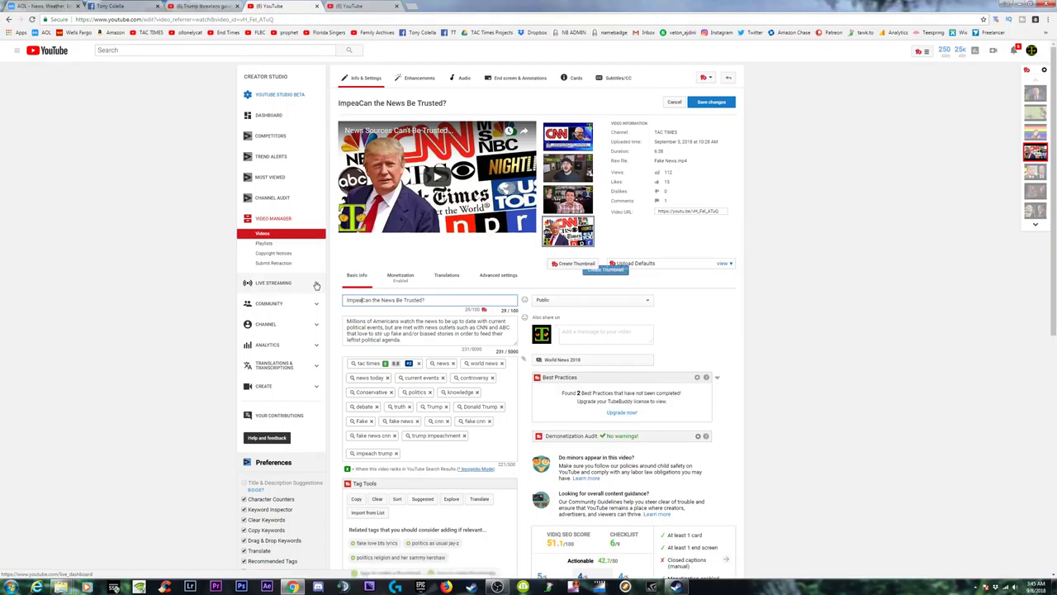
text(ching Trump)
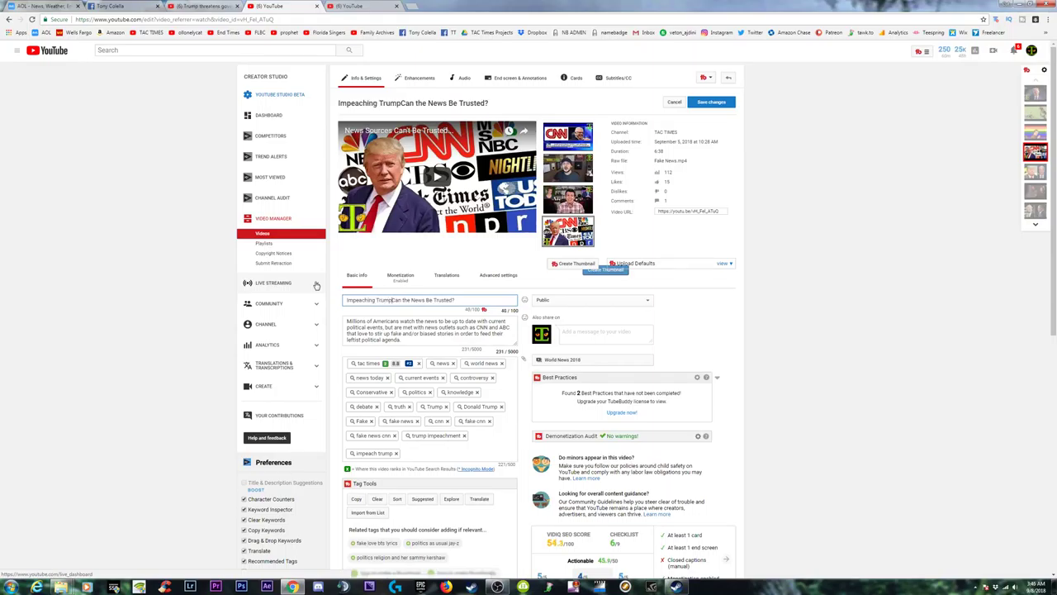
text( -)
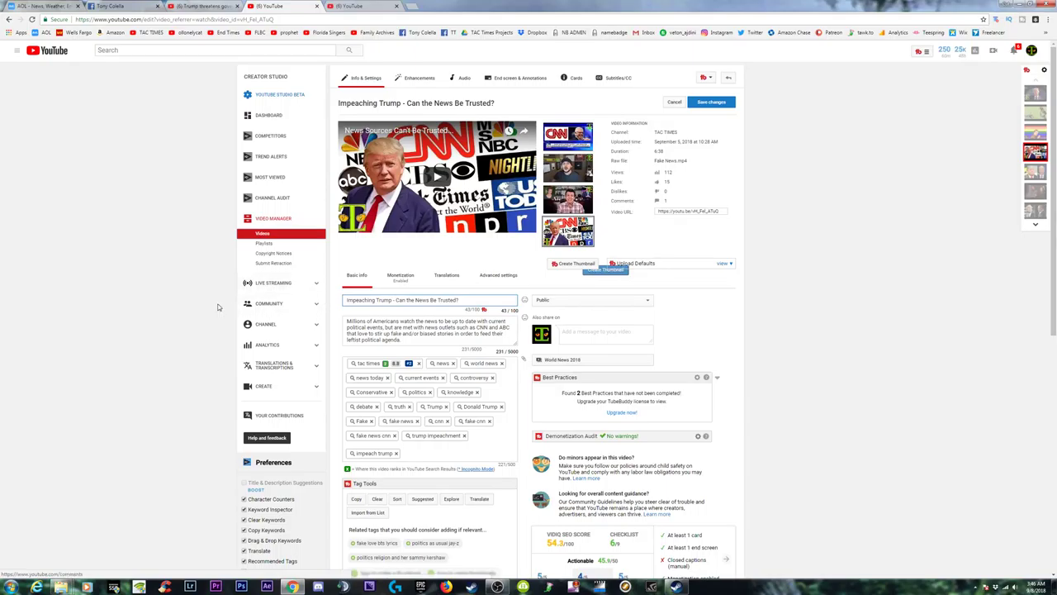
drag(383, 300, 341, 303)
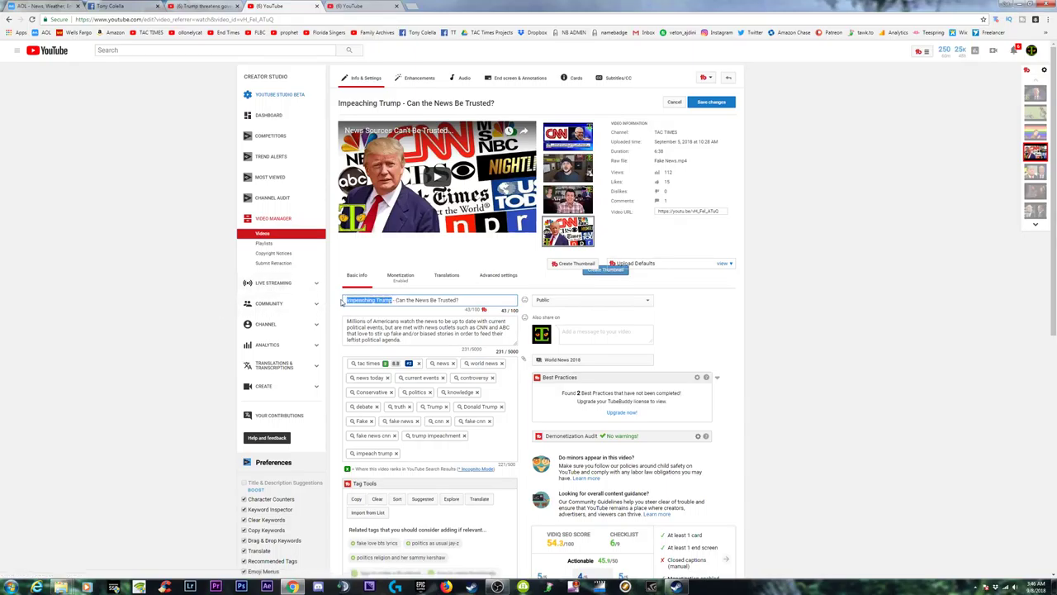
text(Trumps Impe)
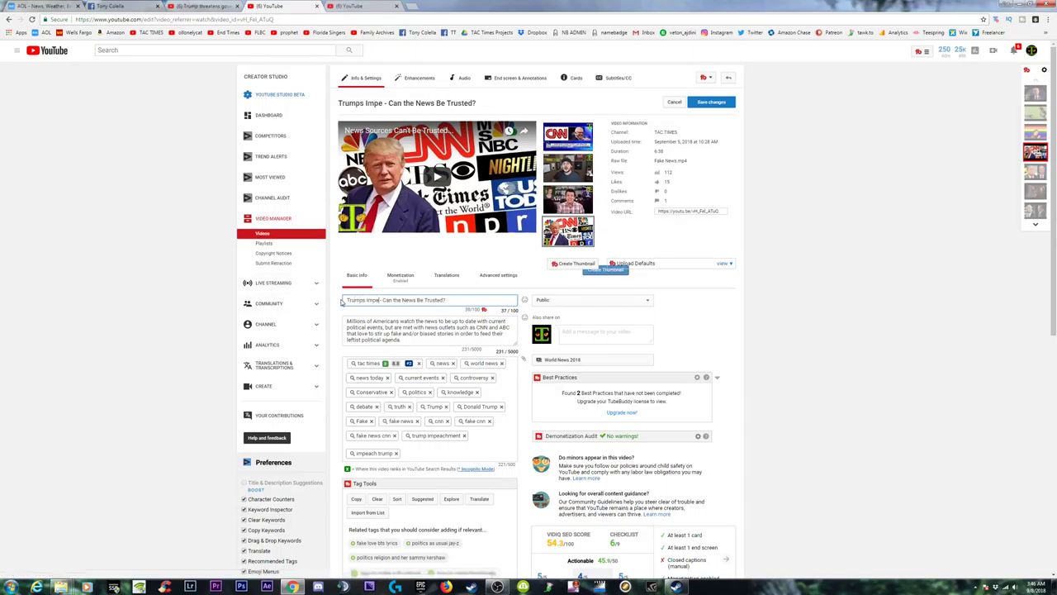
text(achment)
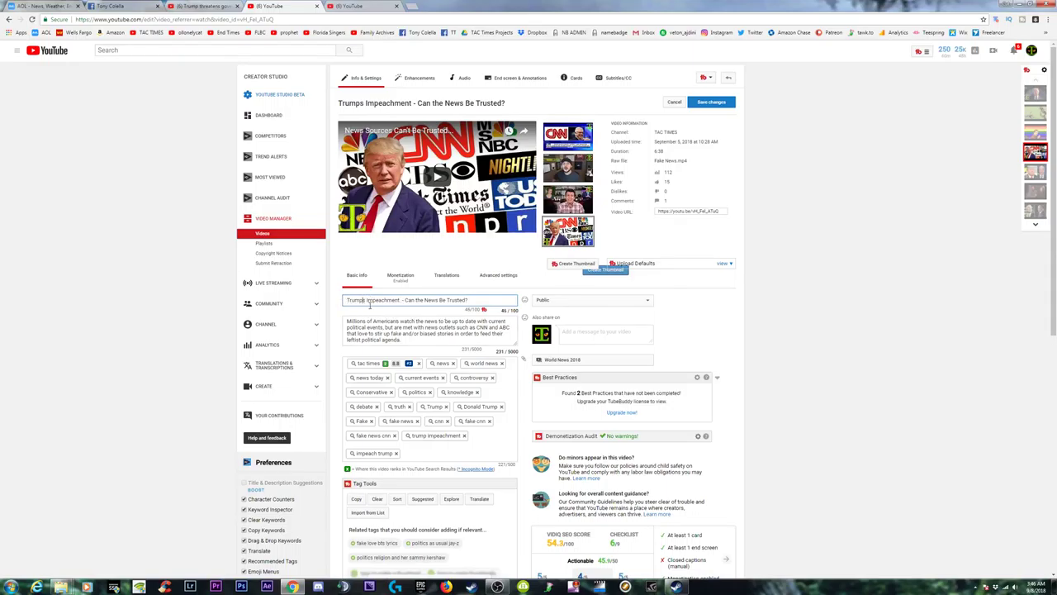
text(')
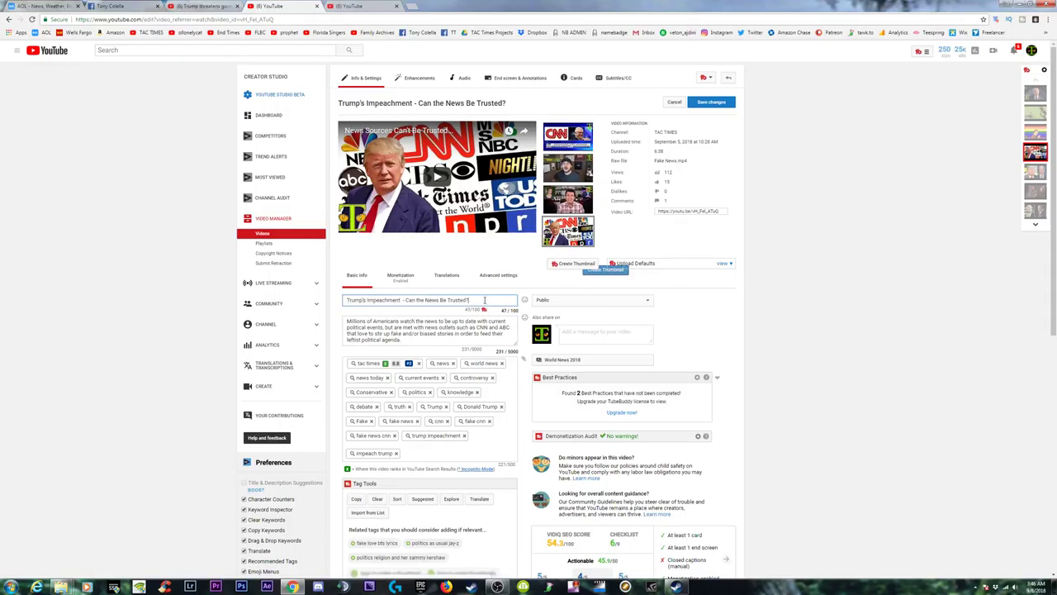
key(BackSpace)
Add 'Trump's Impeachment' from the title and 'political events' from the description as tags
drag(347, 300, 401, 301)
drag(347, 301, 400, 301)
key(ctrl+c)
click(436, 453)
key(ctrl+v)
key(Return)
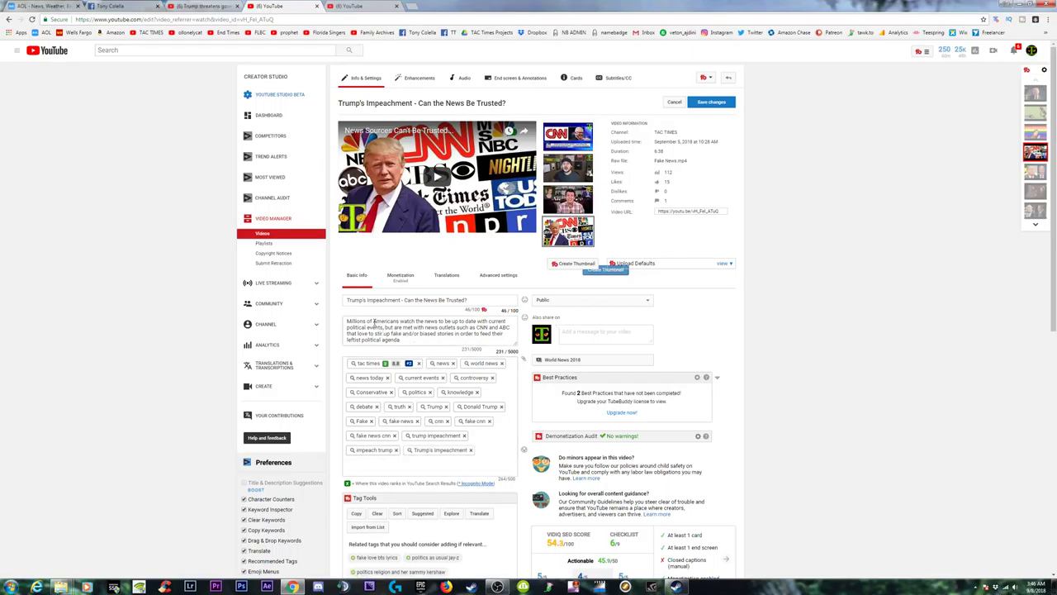
drag(347, 327, 382, 327)
key(ctrl+c)
click(482, 453)
key(ctrl+v)
key(Return)
Add 'current political' and 'news outlets' from the description as tags
double_click(496, 320)
drag(498, 321, 366, 325)
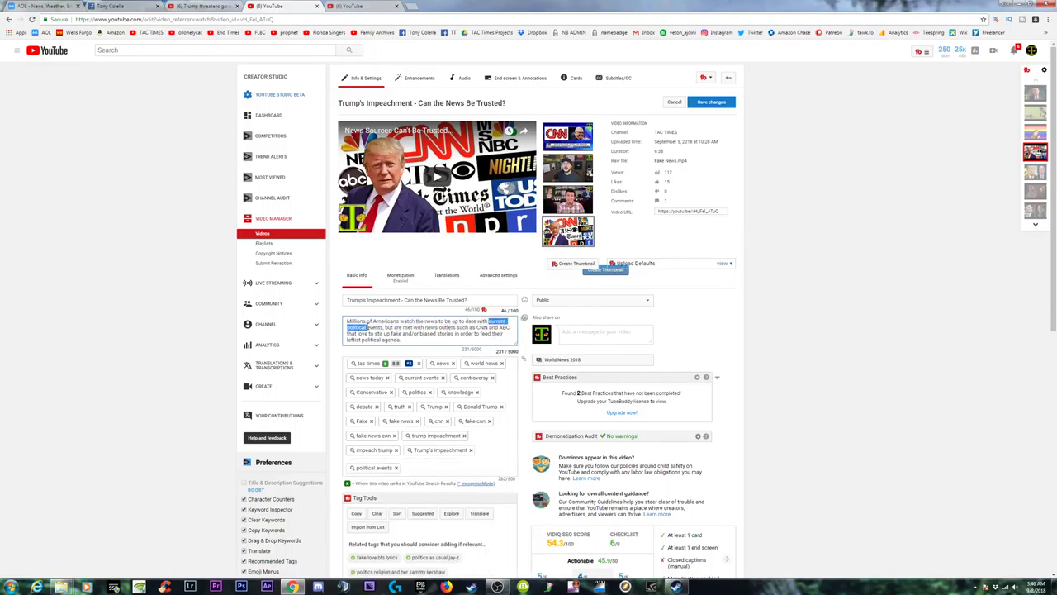
key(ctrl+c)
click(445, 472)
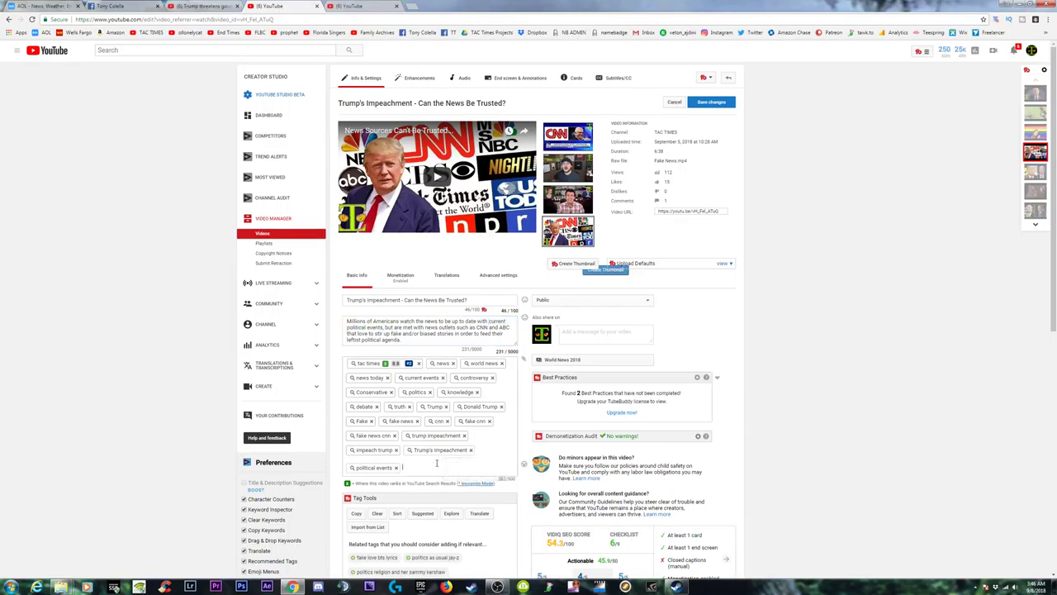
key(ctrl+v)
key(Return)
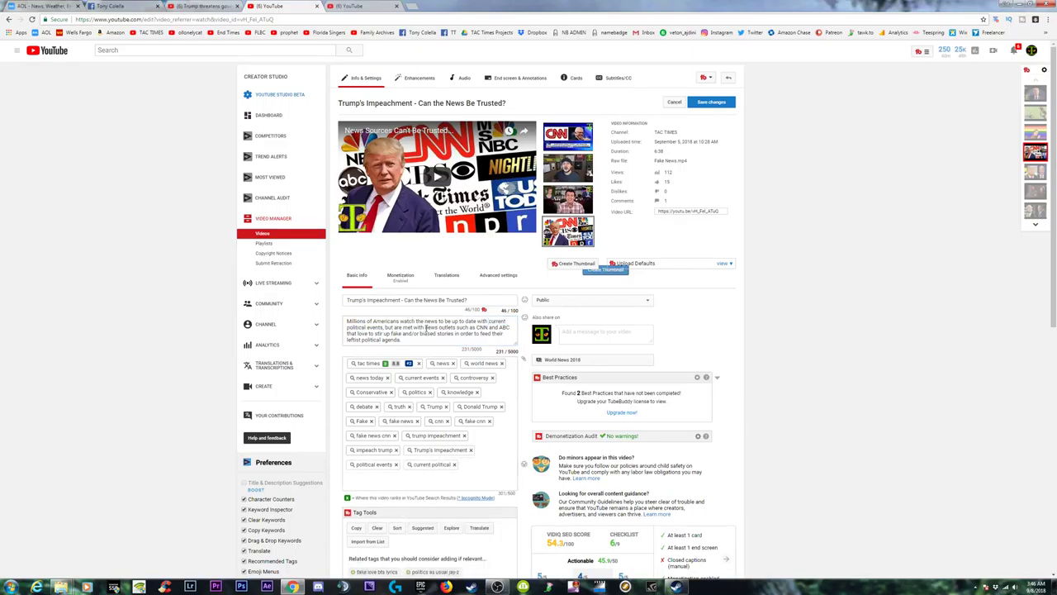
drag(425, 327, 454, 328)
key(ctrl+c)
click(436, 476)
key(ctrl+v)
key(Return)
Add 'biased stories' from the description as a tag
drag(499, 327, 508, 328)
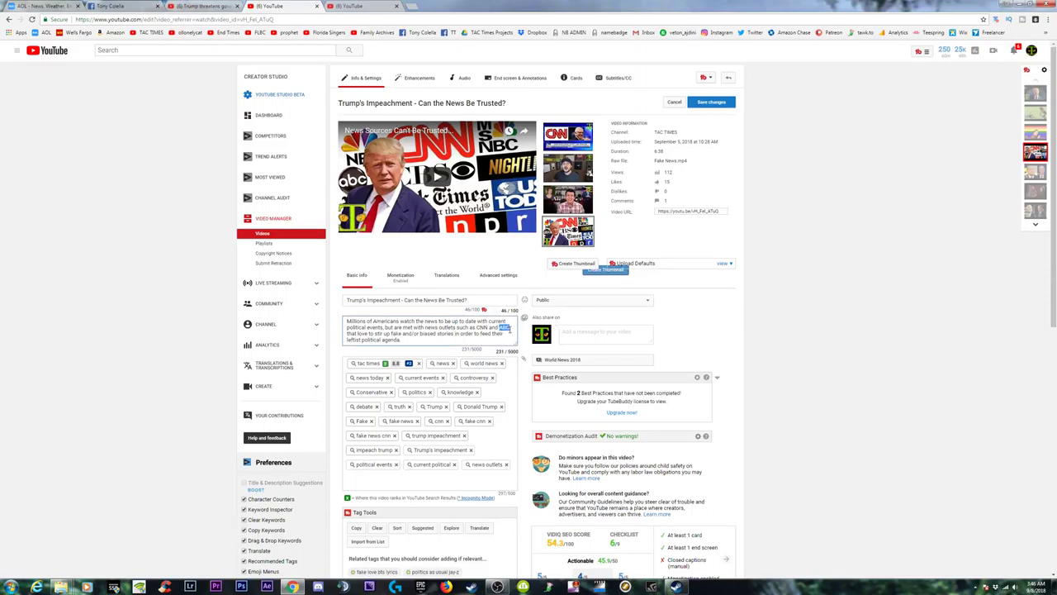
click(370, 340)
drag(429, 334, 452, 337)
key(ctrl+c)
click(411, 477)
key(ctrl+v)
key(Return)
Drag 'leftist', 'leftist political', 'political agenda' and 'leftist political agenda' into the tags
double_click(349, 340)
drag(405, 485, 400, 483)
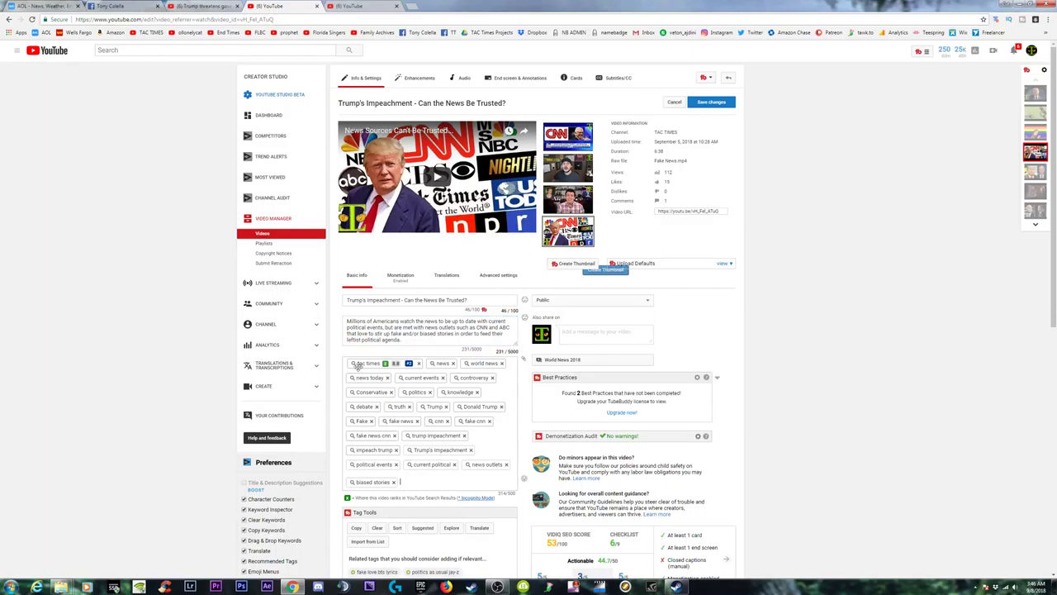
drag(347, 340, 380, 340)
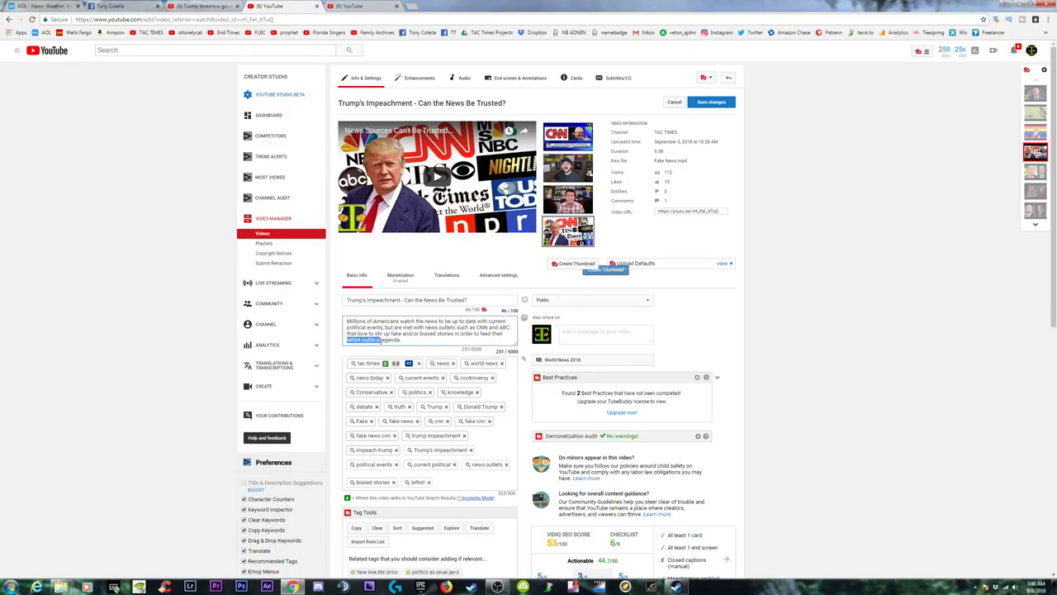
click(447, 477)
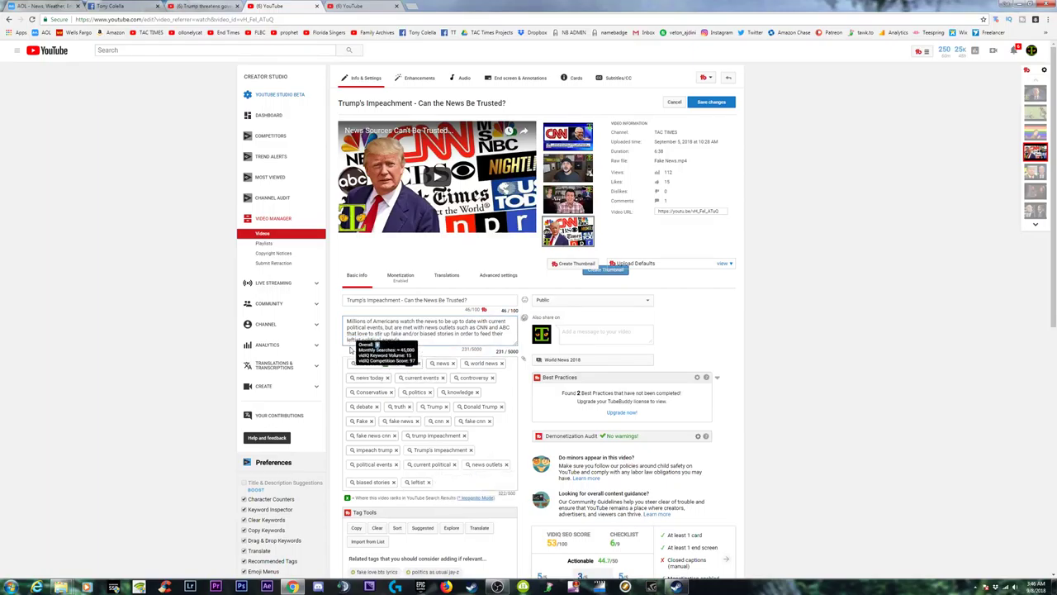
drag(347, 339, 381, 339)
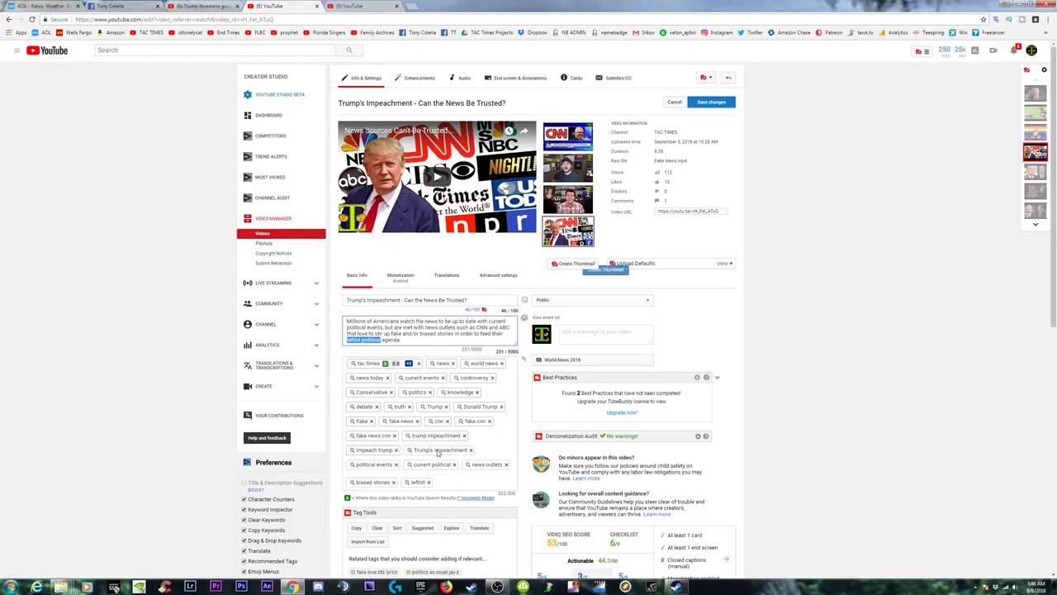
drag(438, 452, 444, 465)
mouse_move(362, 339)
mouse_down()
mouse_move(406, 342)
mouse_move(446, 494)
mouse_up()
drag(347, 339, 402, 339)
drag(372, 339, 456, 513)
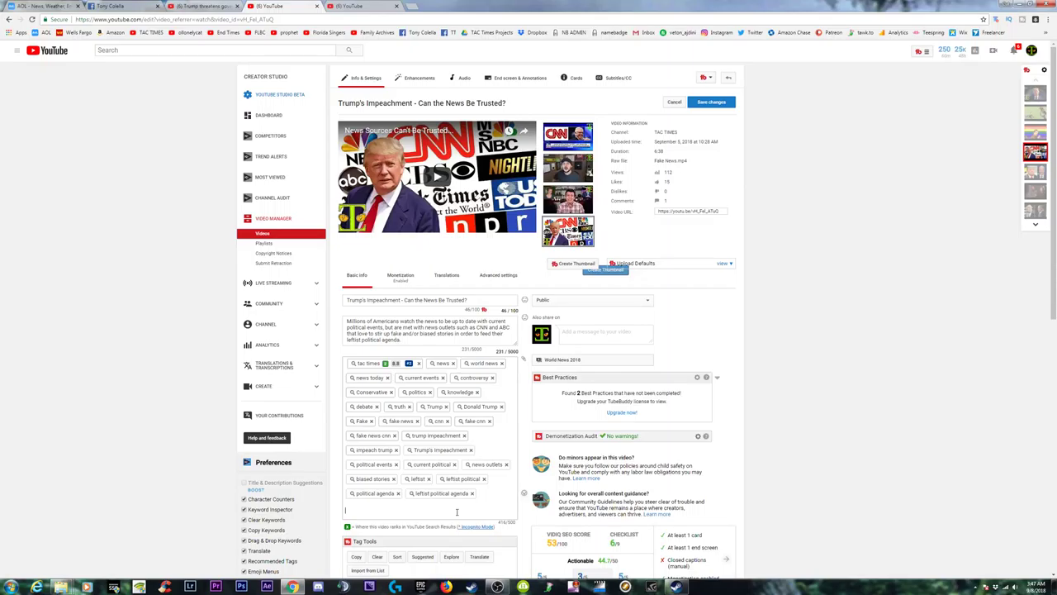
Add 'liberal hypocrisy' and 'liberal vs conservative' as tags
text(liberal hypo)
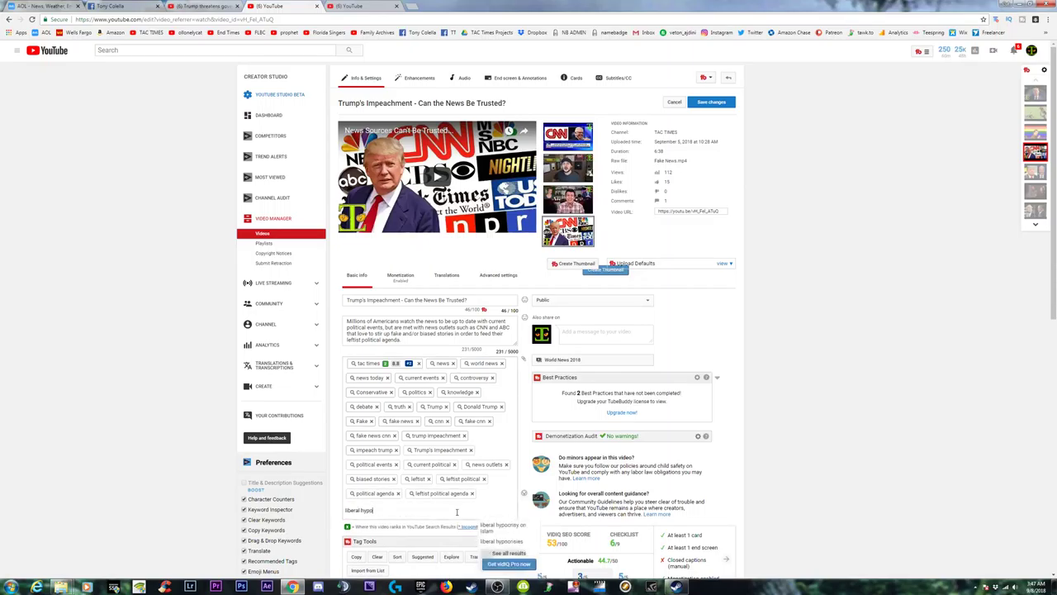
text(crisy)
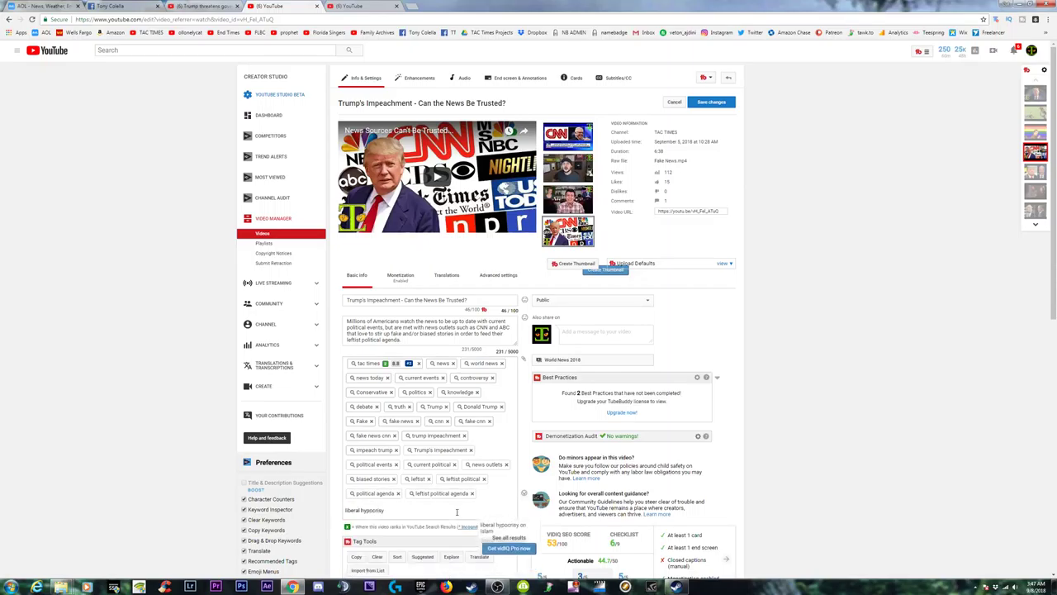
key(Return)
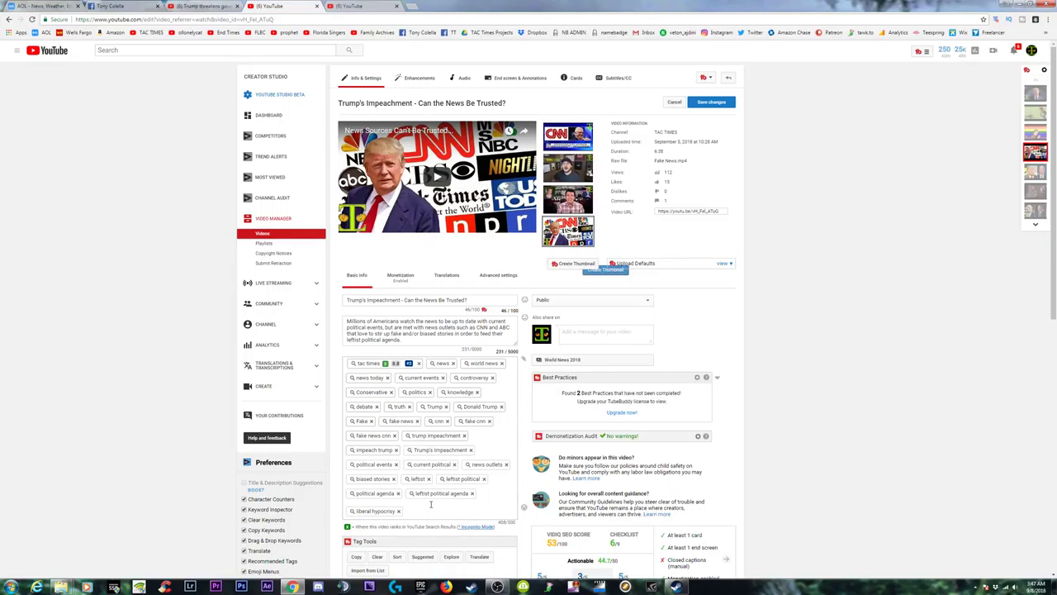
scroll(430, 504, down, 1)
click(423, 474)
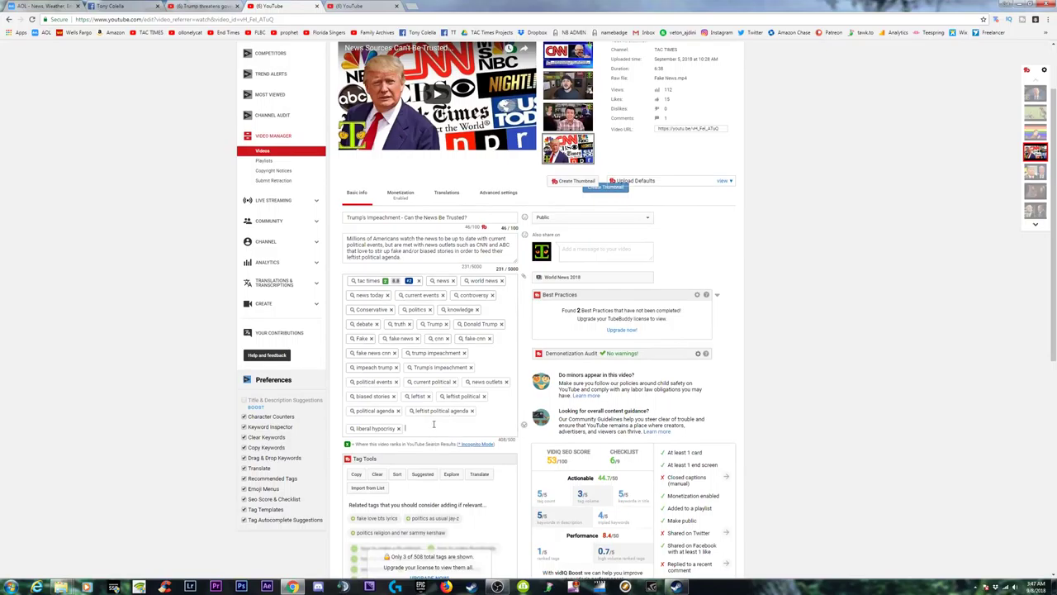
text(liberal)
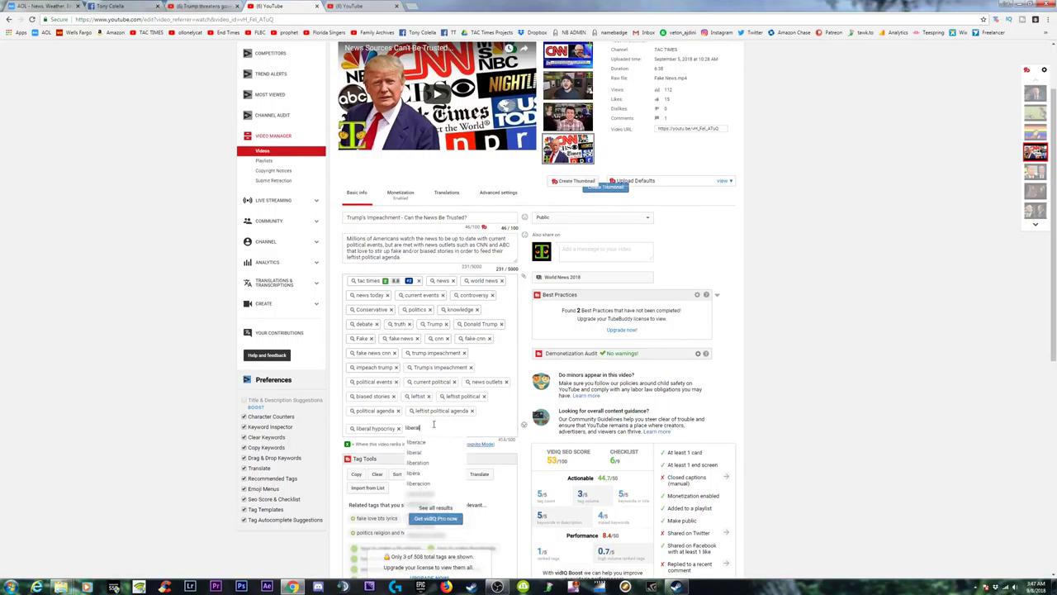
text( vs conservat)
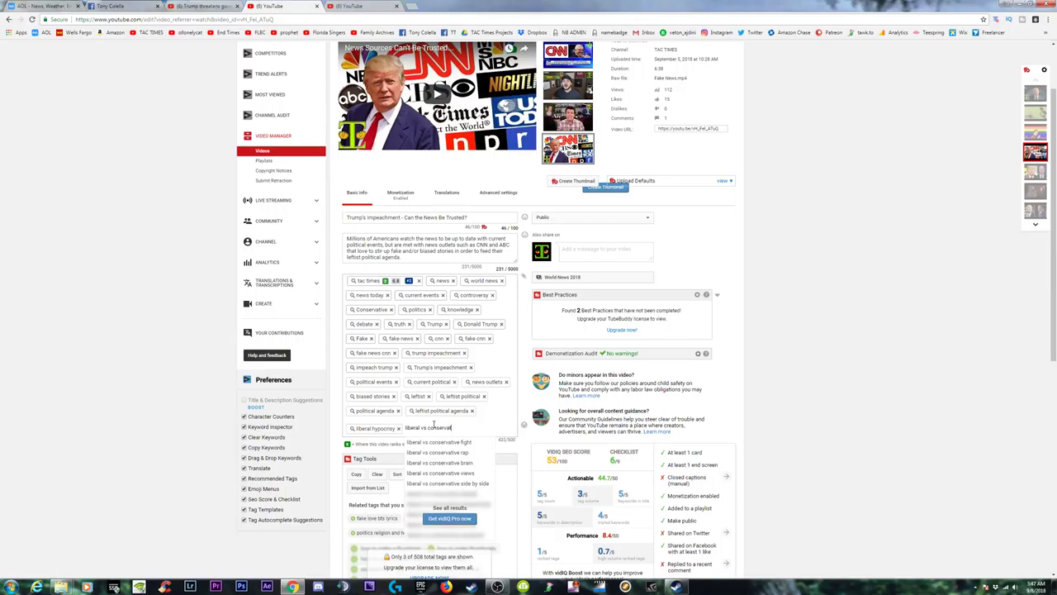
text(ive)
key(Return)
Add the tags 'real news', 'will trump be impeached' and 'false news'
text(real nbe)
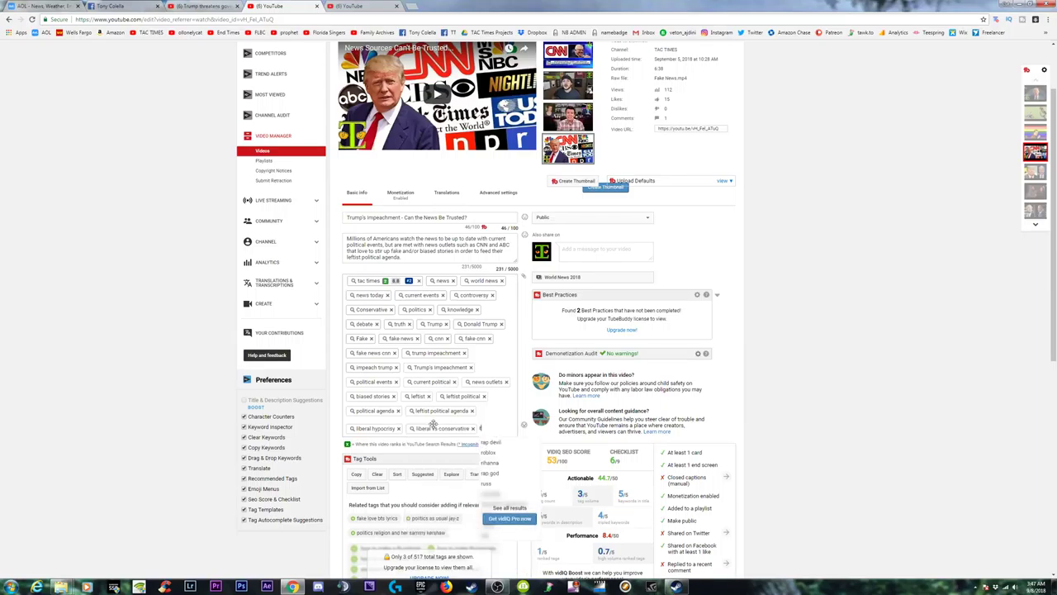
key(BackSpace)
key(BackSpace)
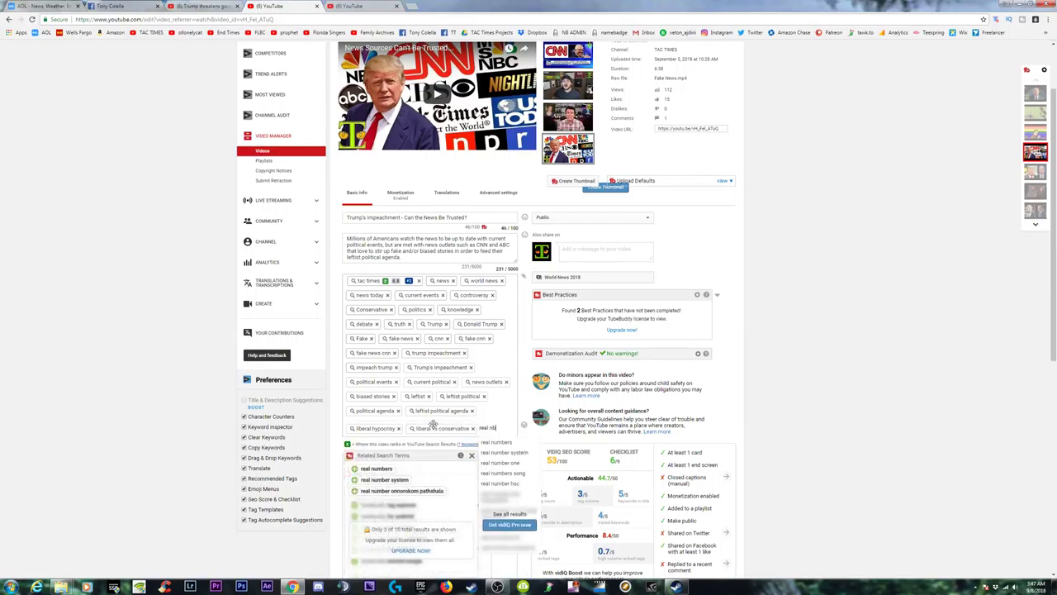
text(ews)
key(Return)
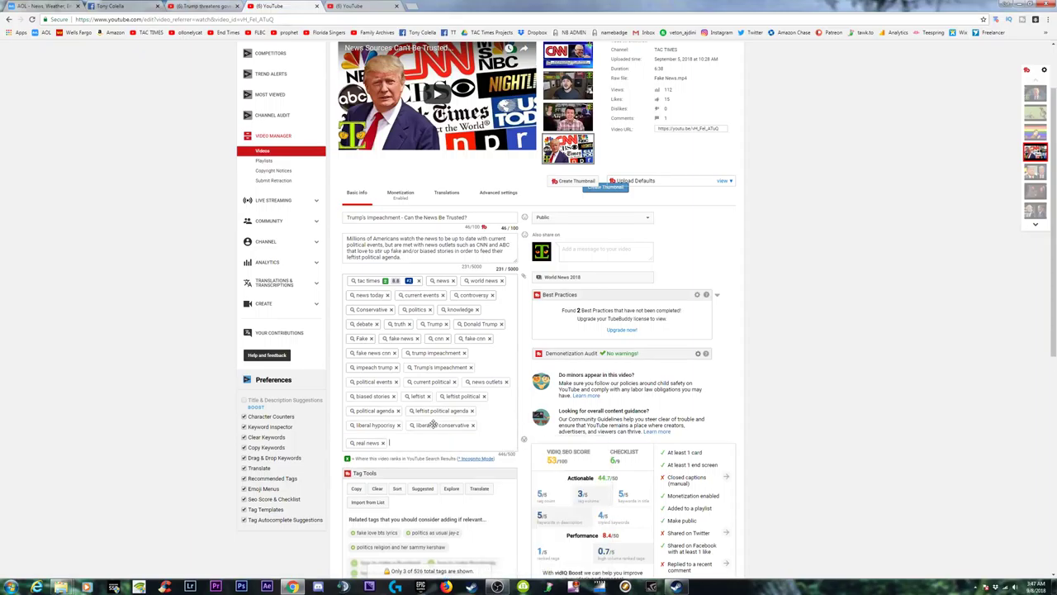
text(will trump)
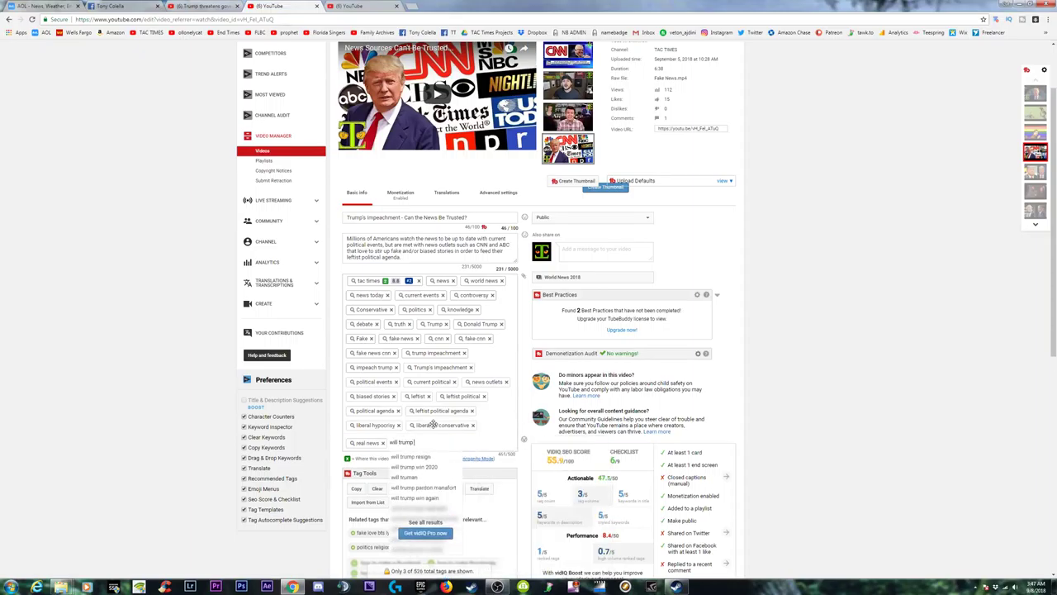
text( be imp)
text(hed)
key(Return)
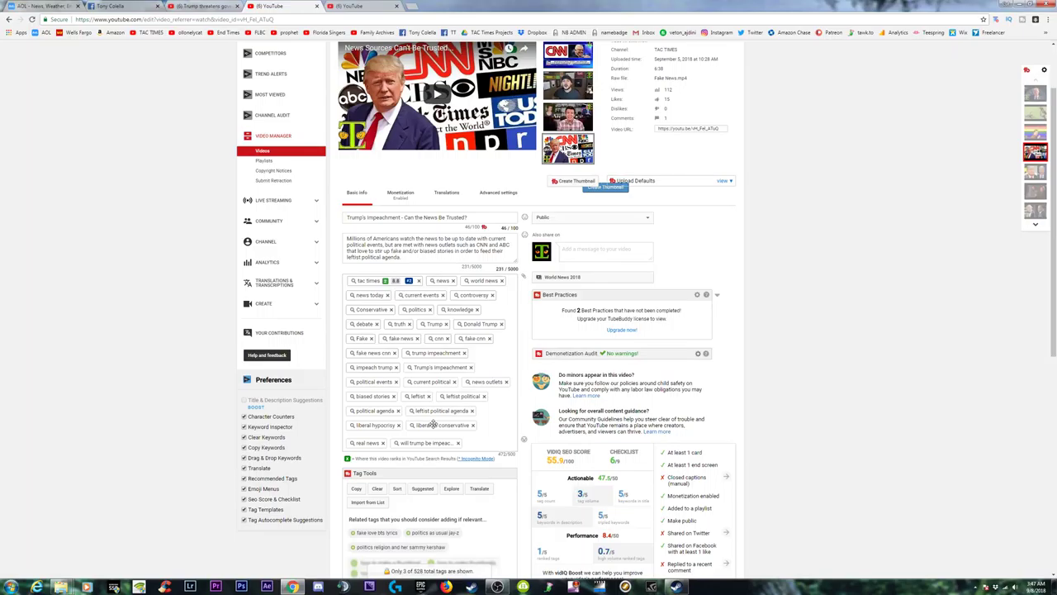
scroll(446, 426, down, 2)
scroll(450, 425, up, 2)
text(false news)
key(Return)
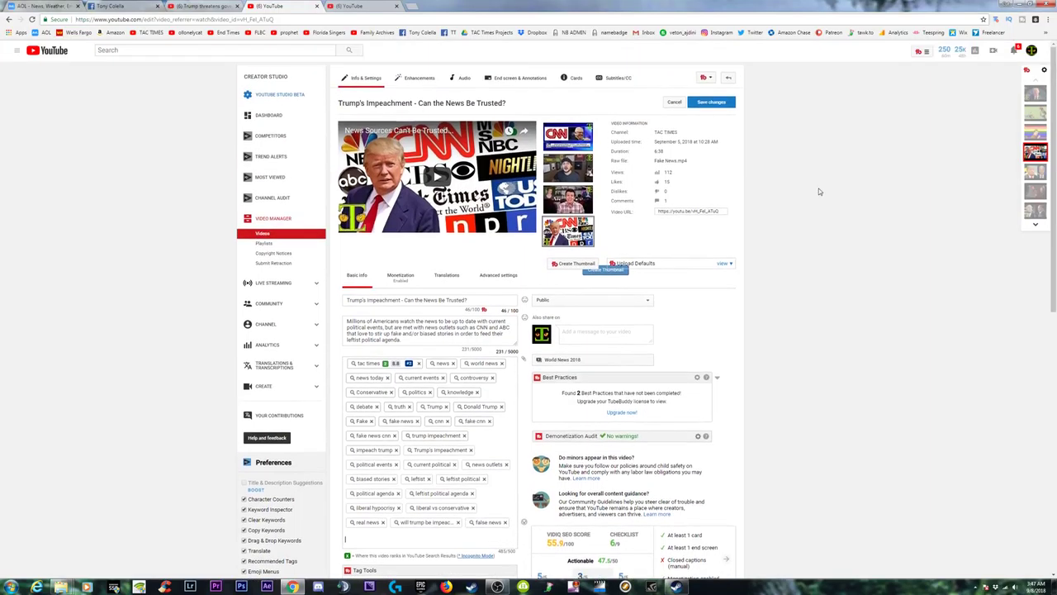
scroll(819, 188, up, 2)
Save the tag edits, then copy 'government shutdown' from the other video's title into Tags
click(716, 102)
click(202, 5)
click(285, 6)
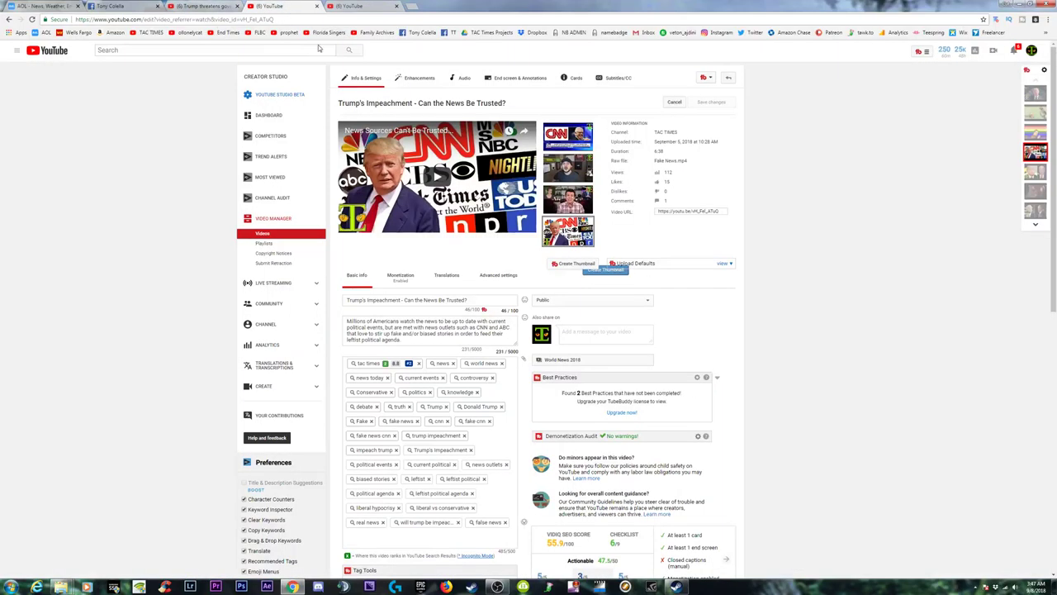
click(202, 7)
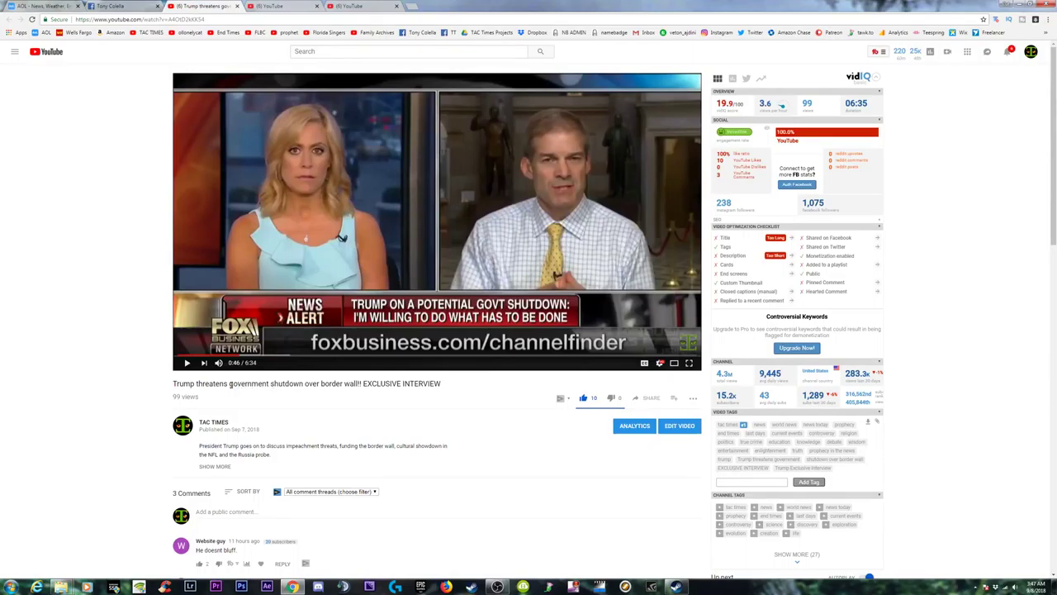
drag(230, 384, 302, 384)
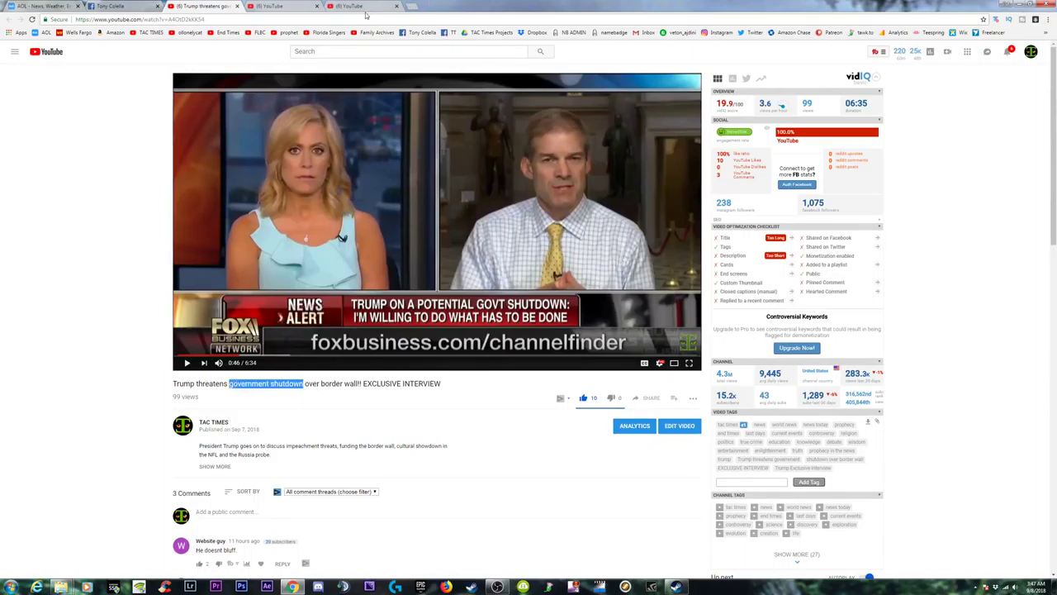
click(289, 8)
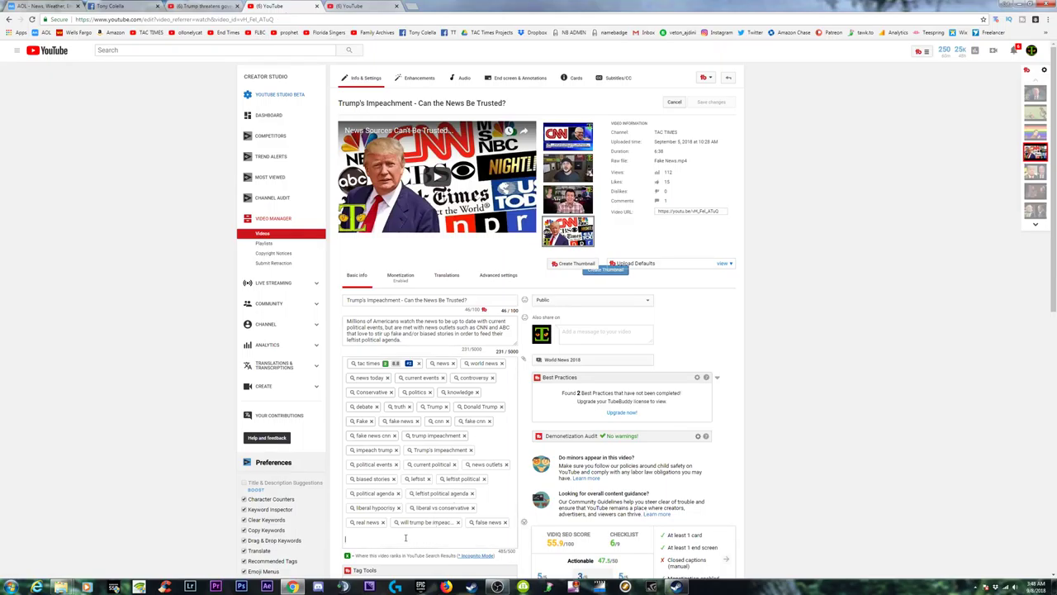
text(government shutdown)
key(Return)
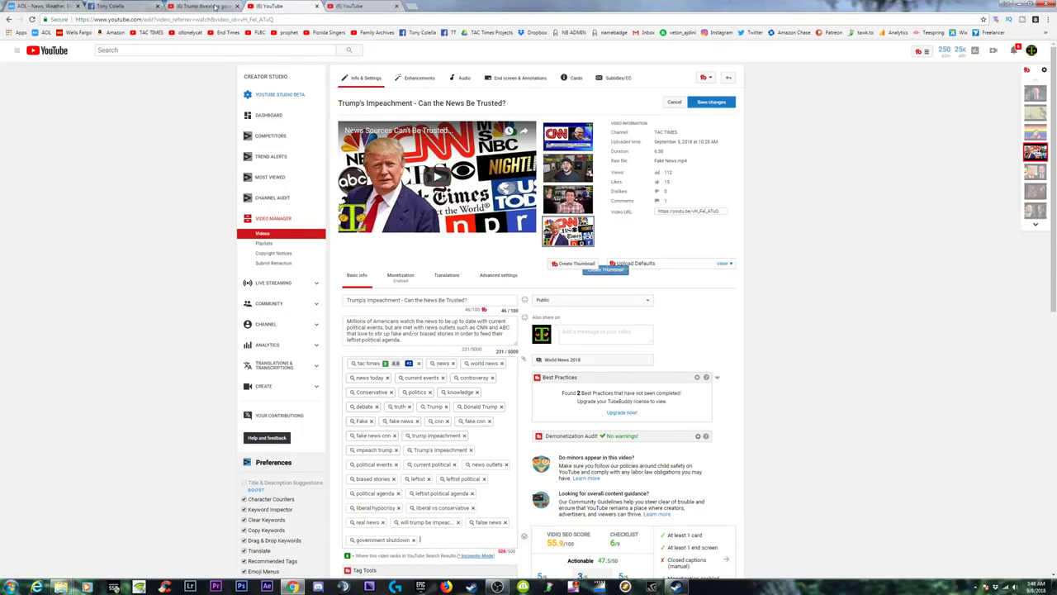
Copy 'border wall' from the other video's title into Tags and view the knowledge tag's stats
click(215, 7)
drag(321, 383, 360, 383)
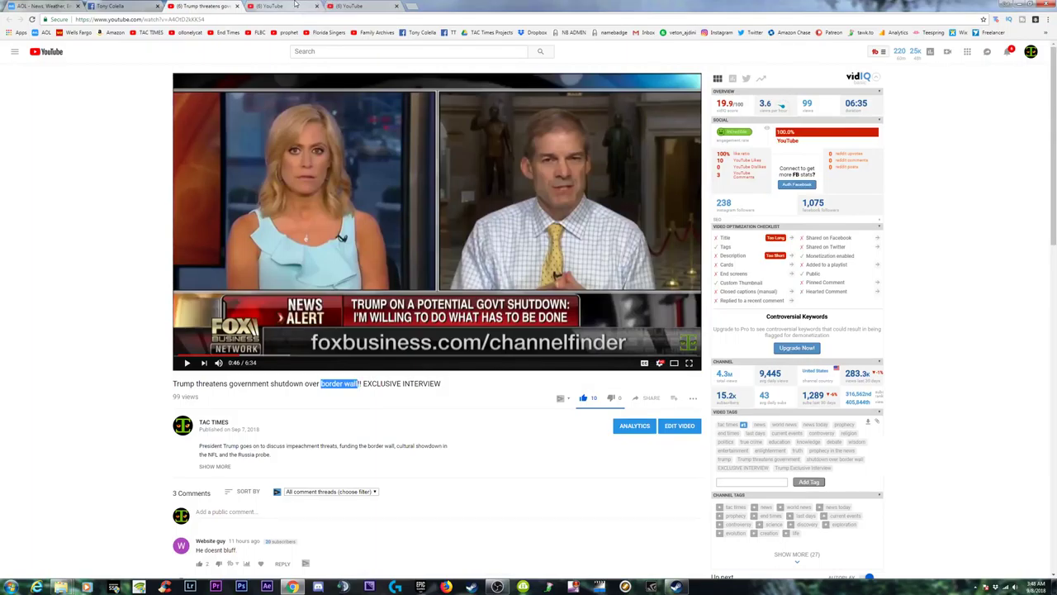
click(283, 8)
text(border wall)
key(Return)
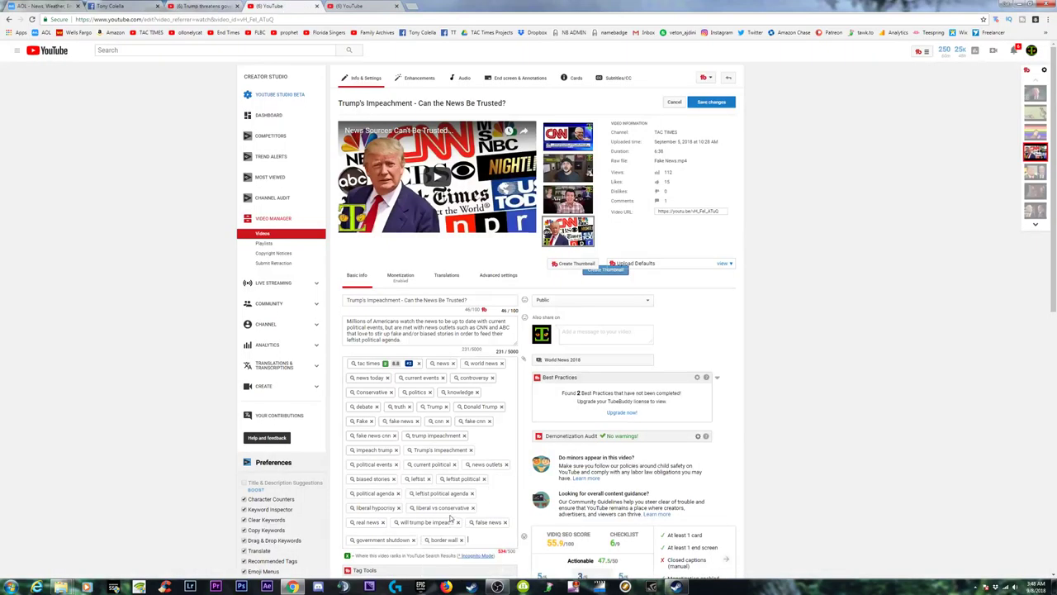
click(477, 395)
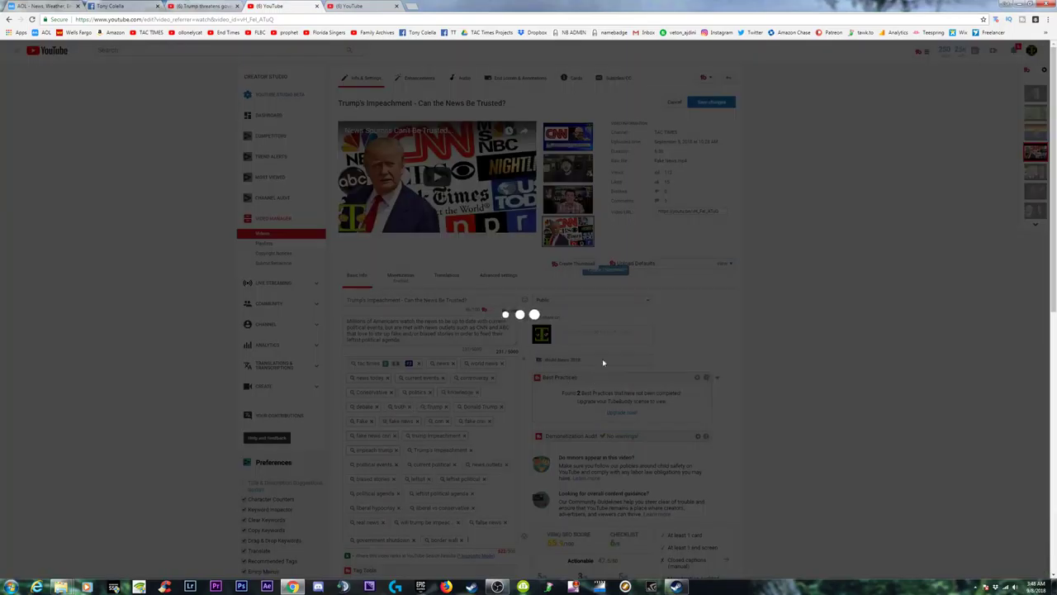
Close the keyword stats popup and remove the knowledge tag
click(237, 304)
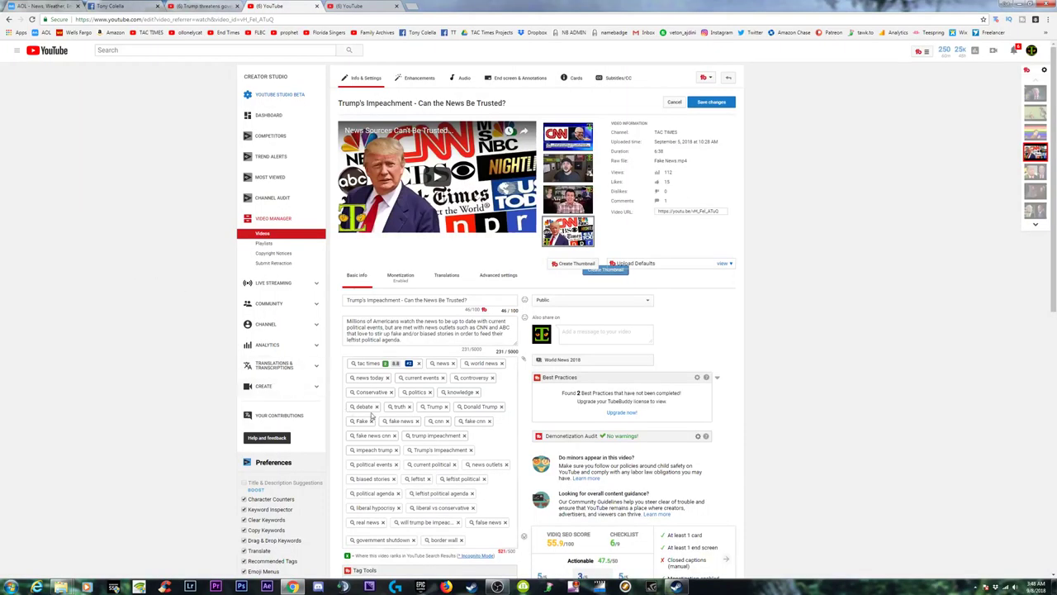
click(477, 392)
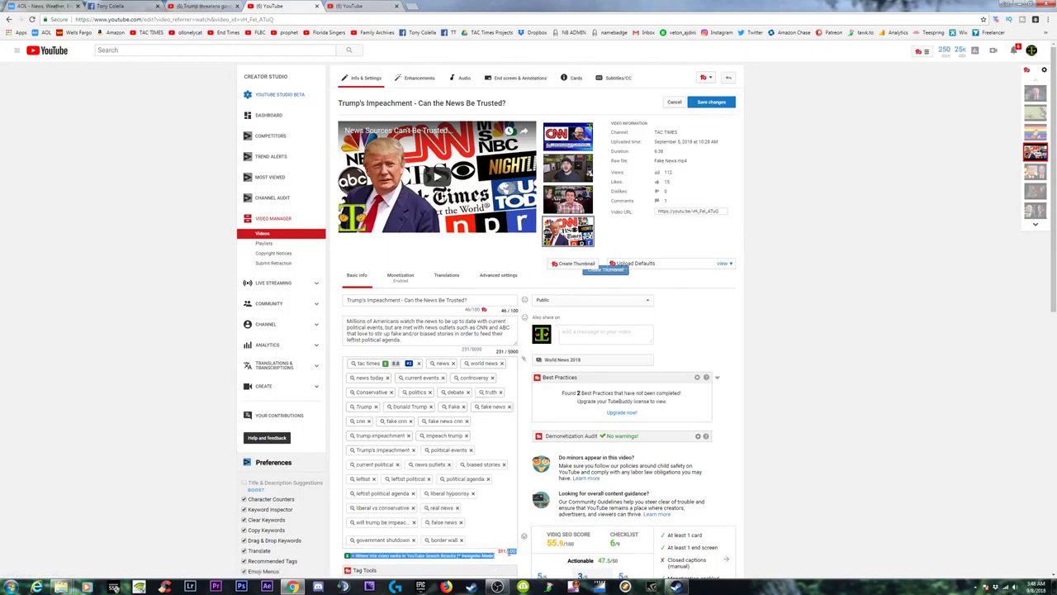
triple_click(496, 555)
click(499, 533)
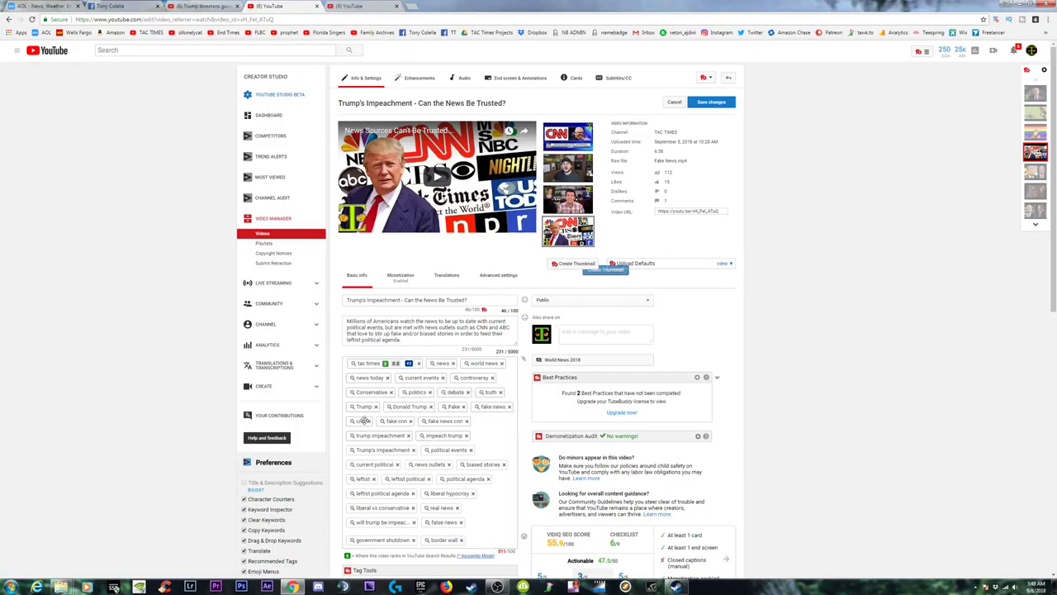
Delete the 'news' and 'world news' tags and save the trimmed list
click(452, 363)
click(468, 364)
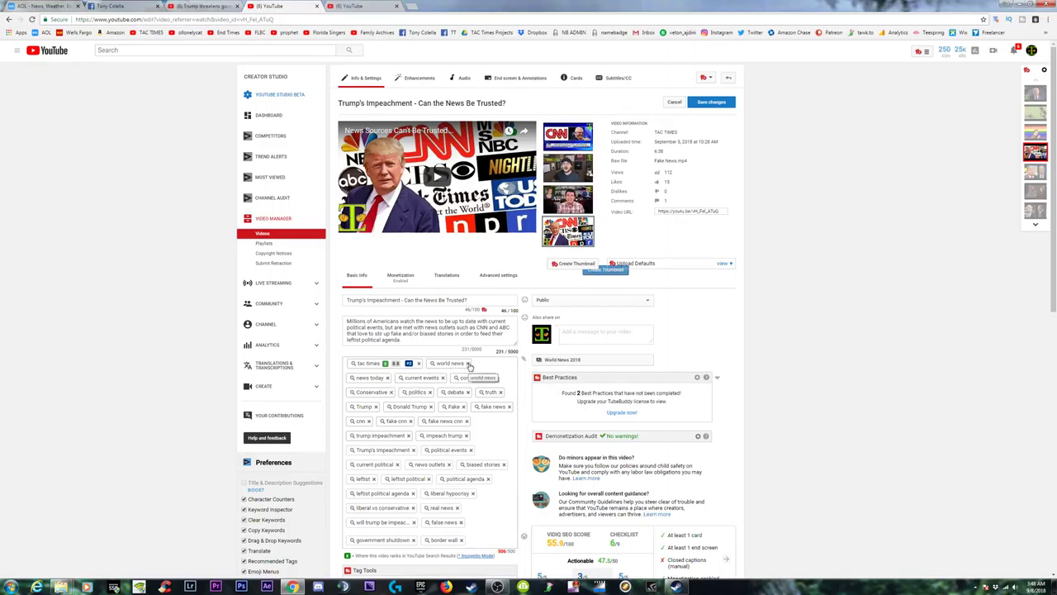
click(484, 522)
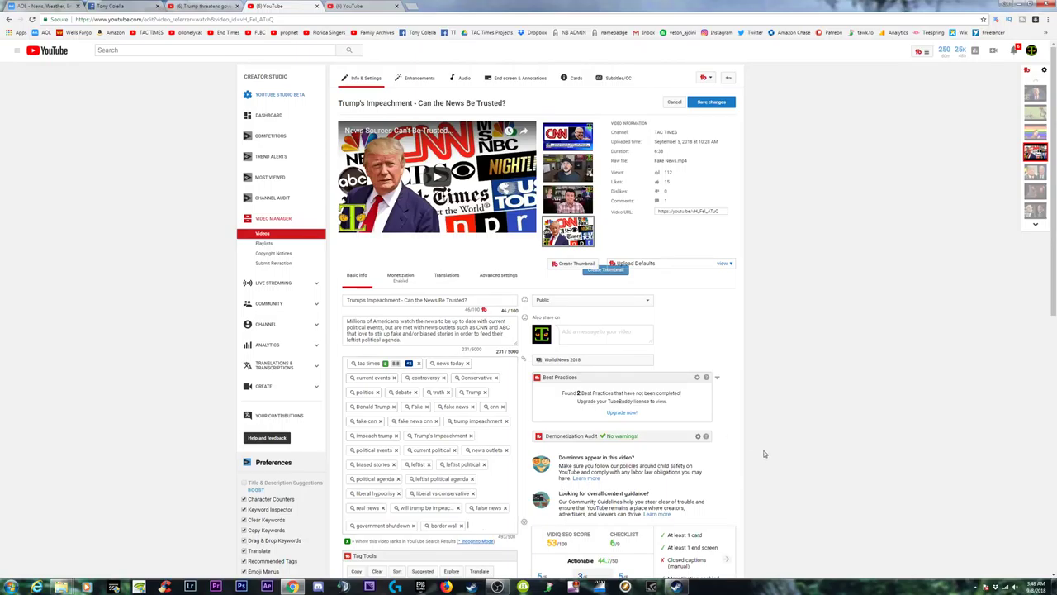
scroll(764, 454, down, 3)
scroll(764, 453, up, 3)
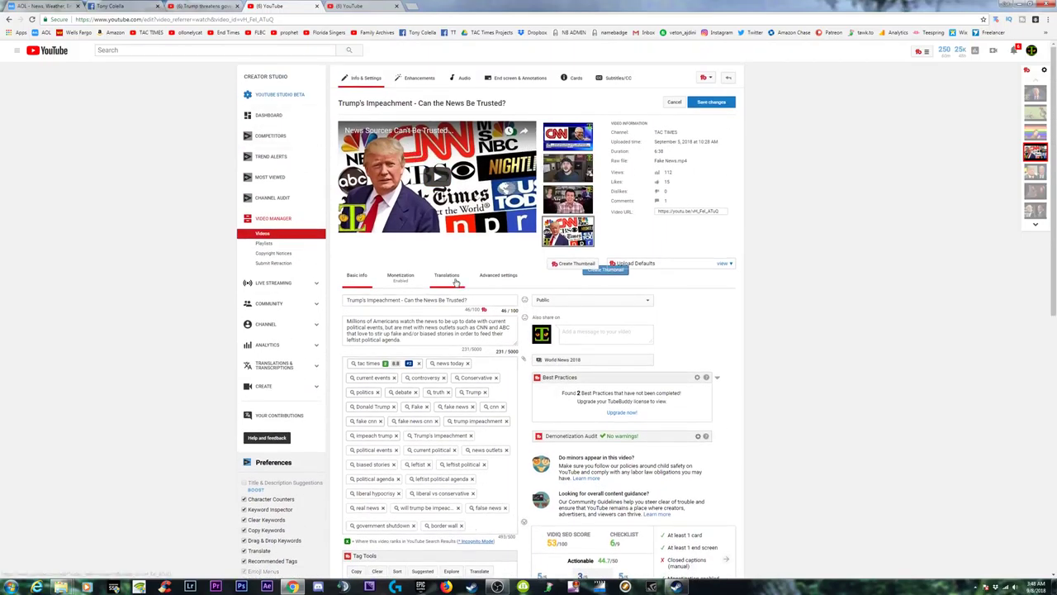
click(710, 101)
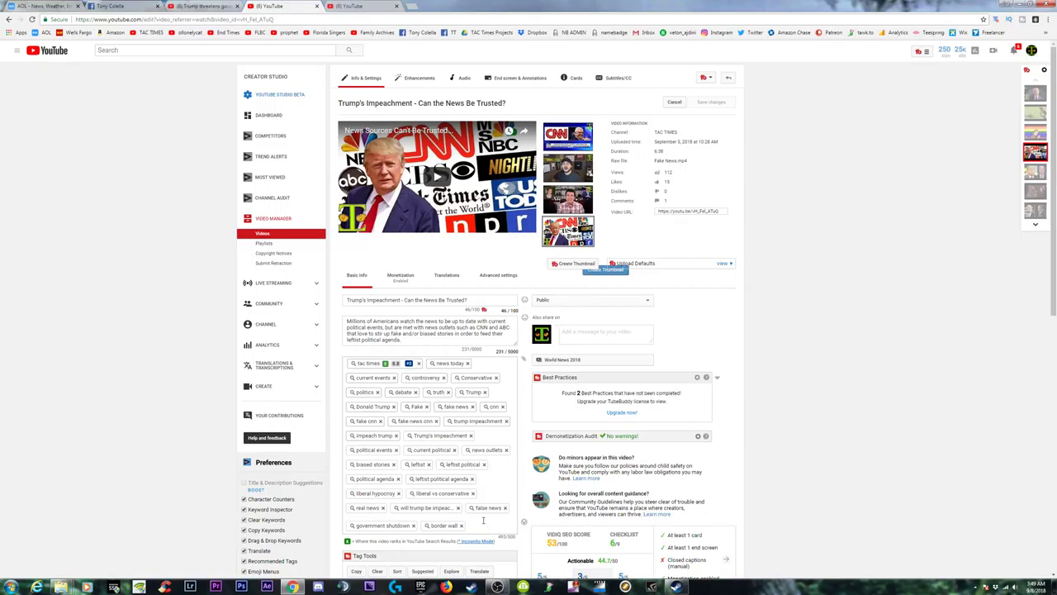
Add 'news' back as the last tag in the list
text(news)
key(Return)
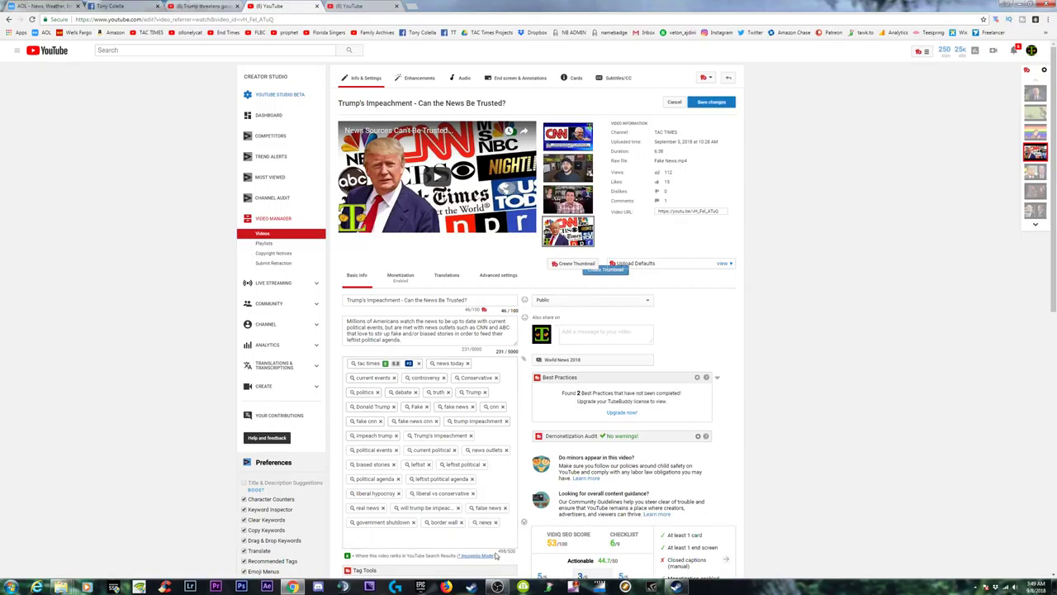
double_click(503, 550)
scroll(826, 207, down, 2)
scroll(826, 207, up, 2)
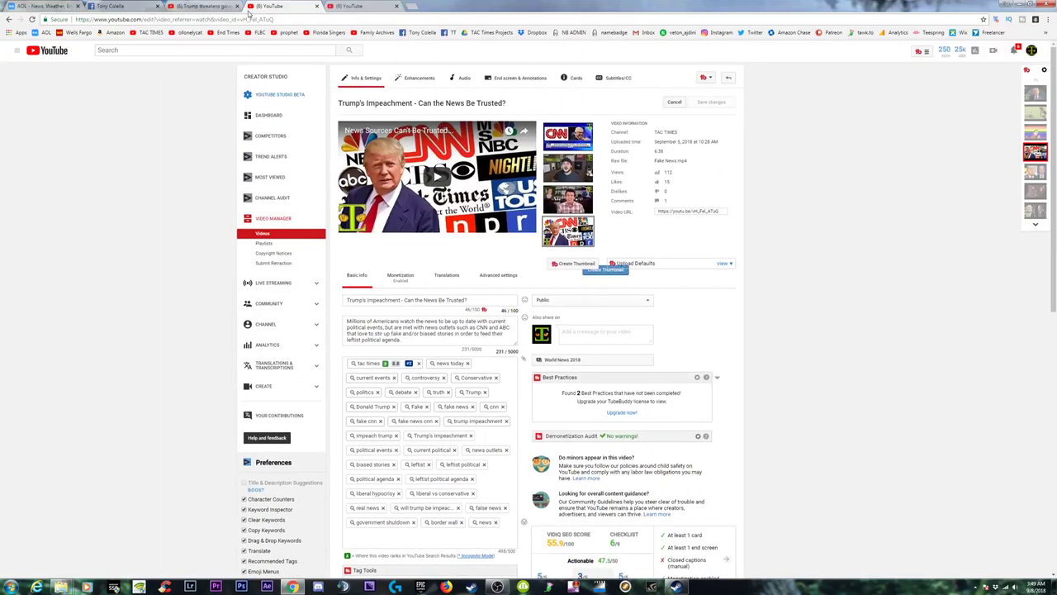
click(203, 6)
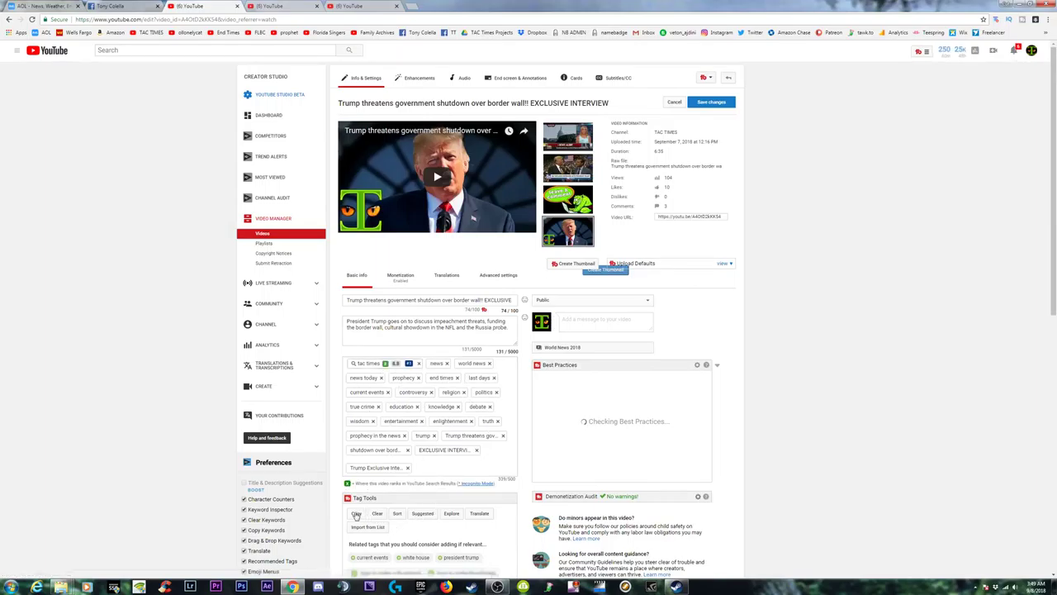
Clear the shutdown video's tags with TubeBuddy, paste the copied tag list, and save
click(377, 514)
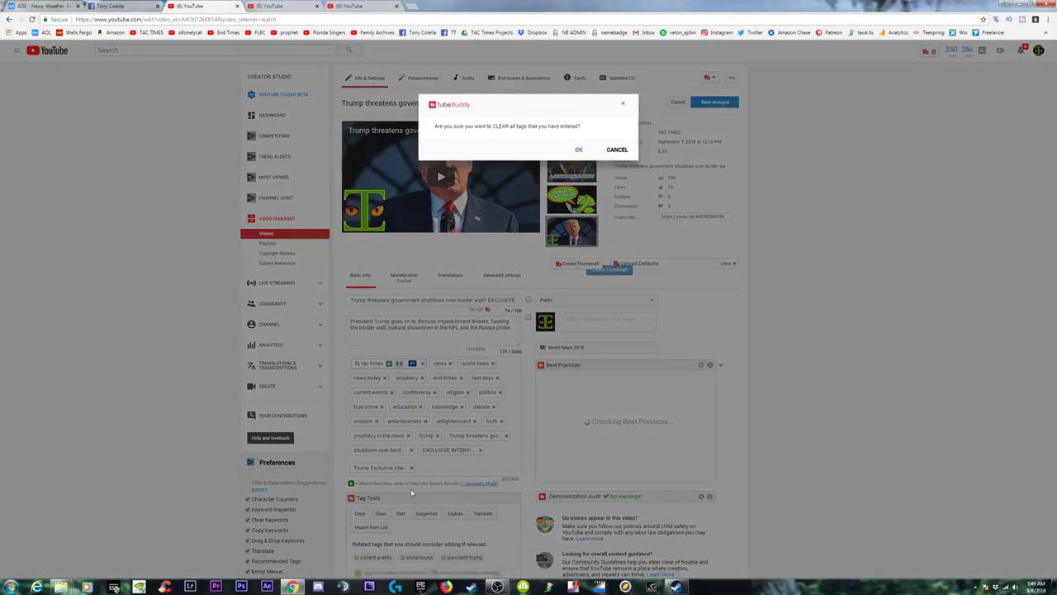
click(578, 152)
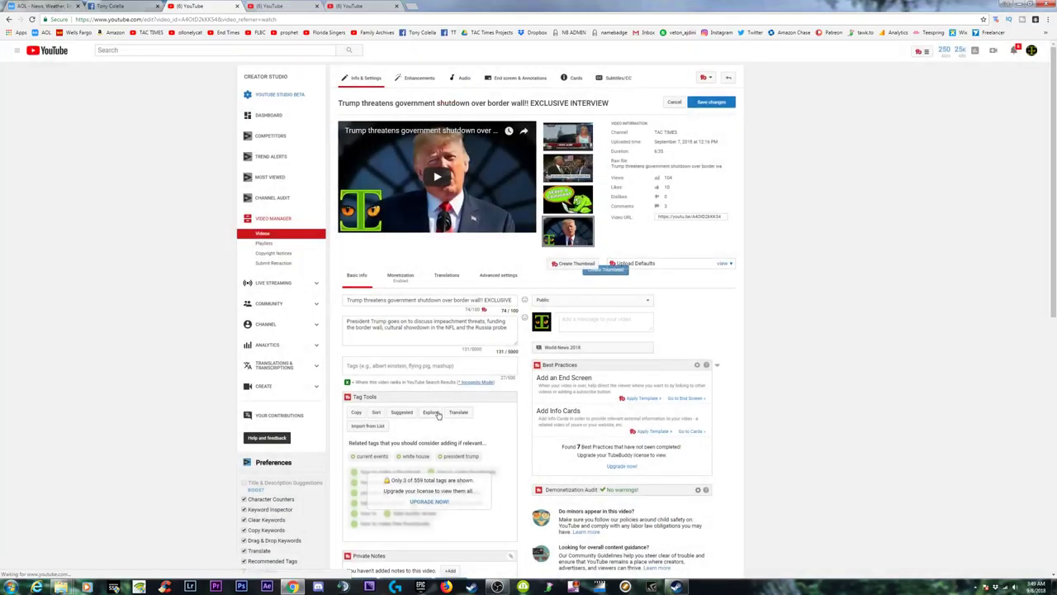
click(393, 366)
key(ctrl+v)
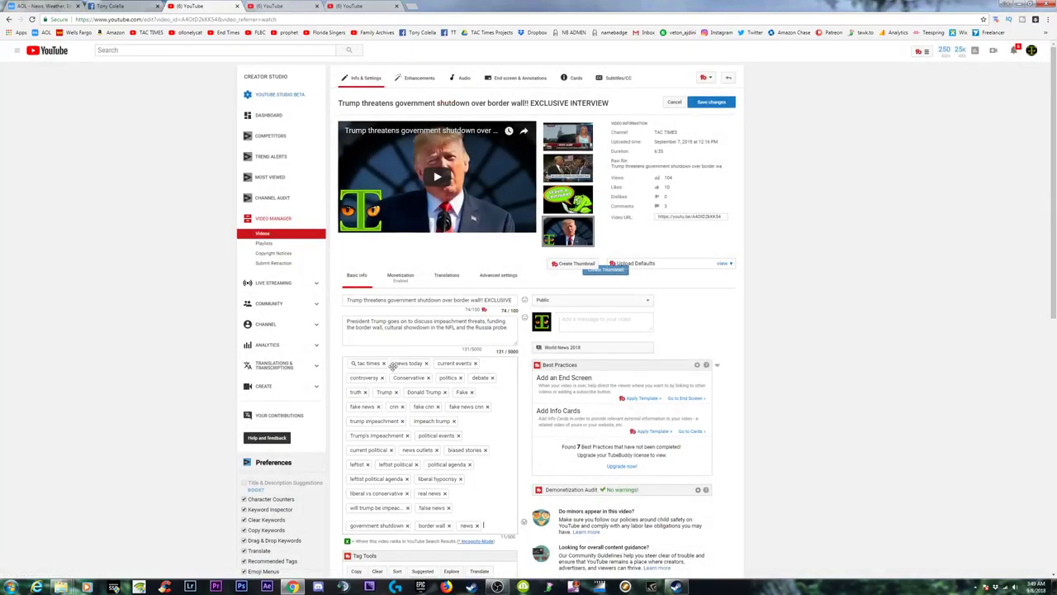
scroll(826, 437, down, 3)
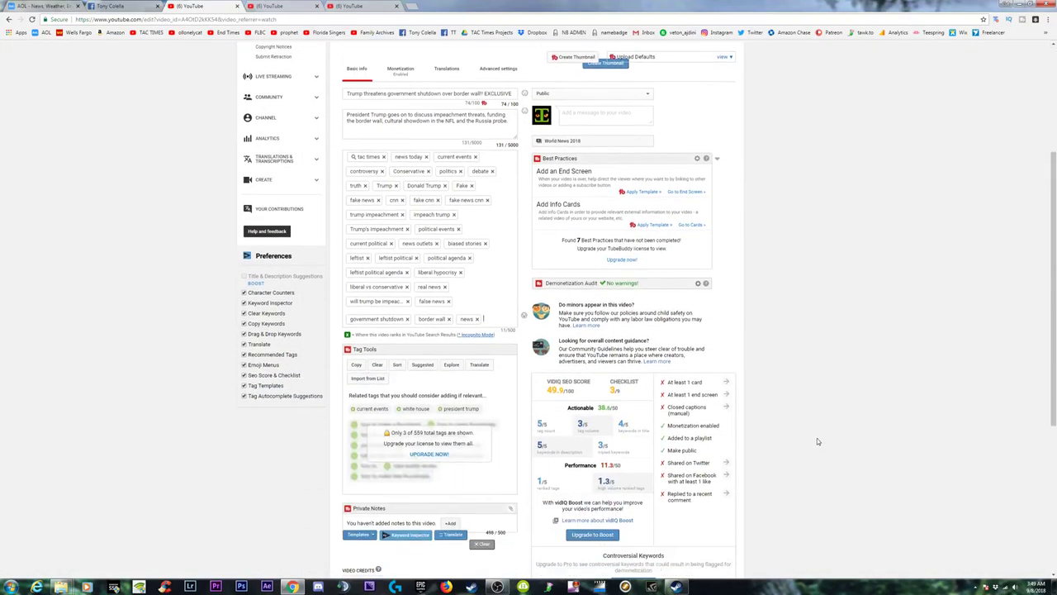
scroll(817, 441, up, 3)
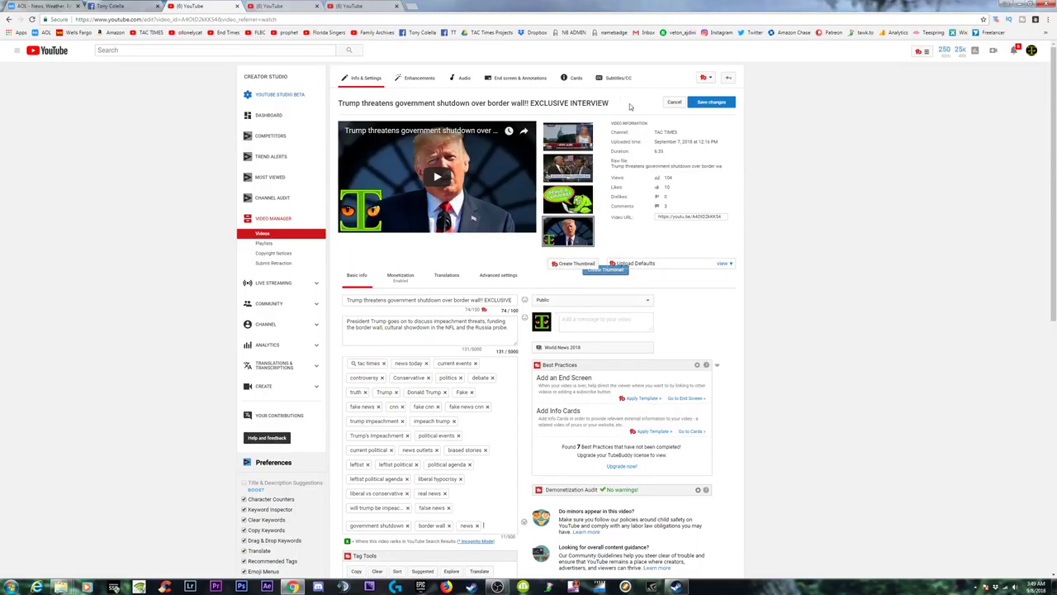
click(710, 102)
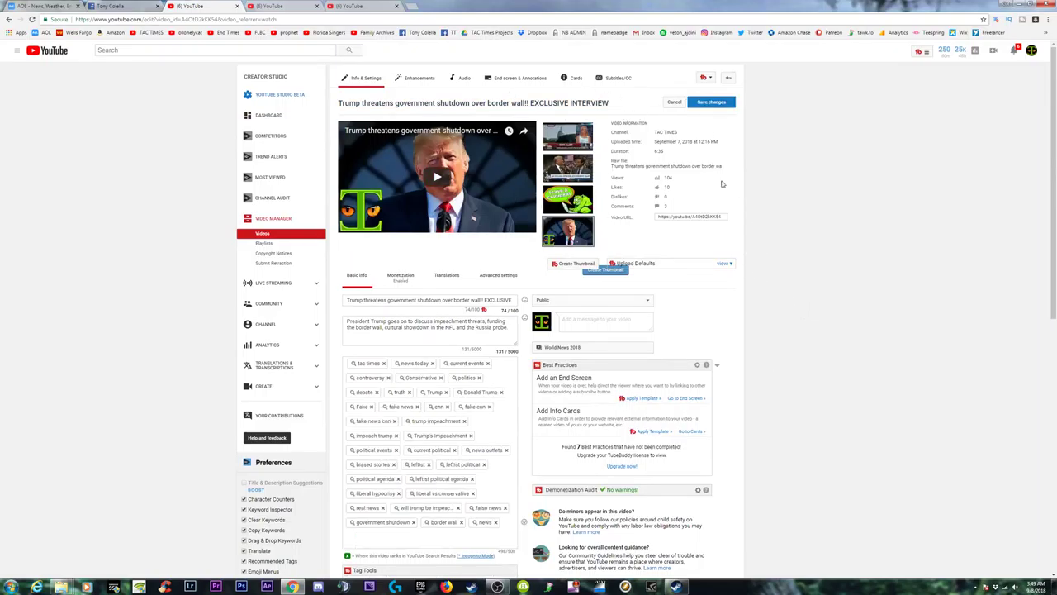
click(516, 78)
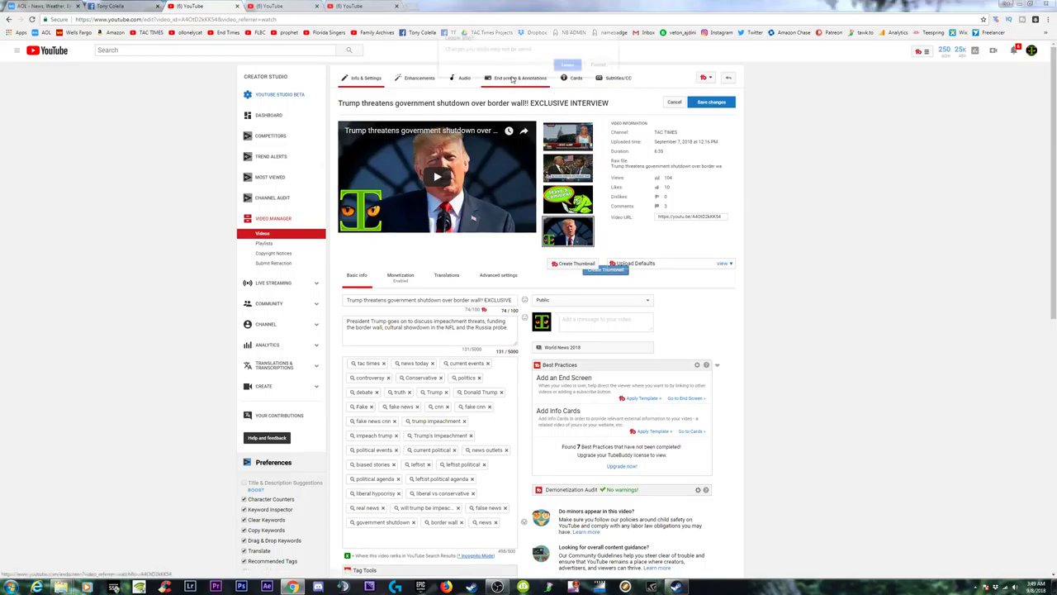
Leave the details page for the shutdown video's end screen editor and open Import end screen
click(611, 70)
scroll(839, 275, down, 3)
scroll(736, 269, up, 3)
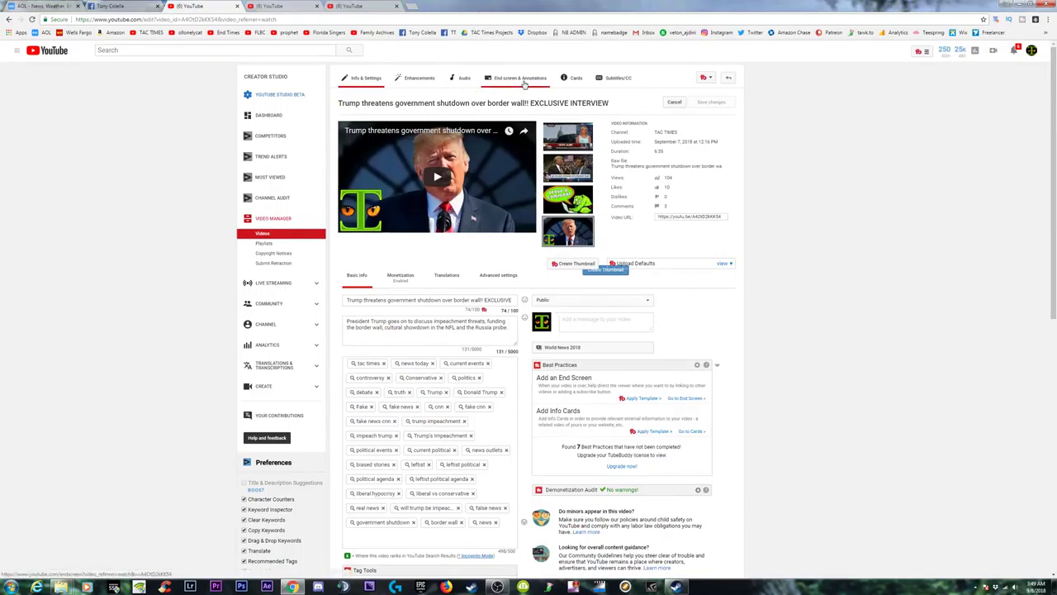
click(522, 79)
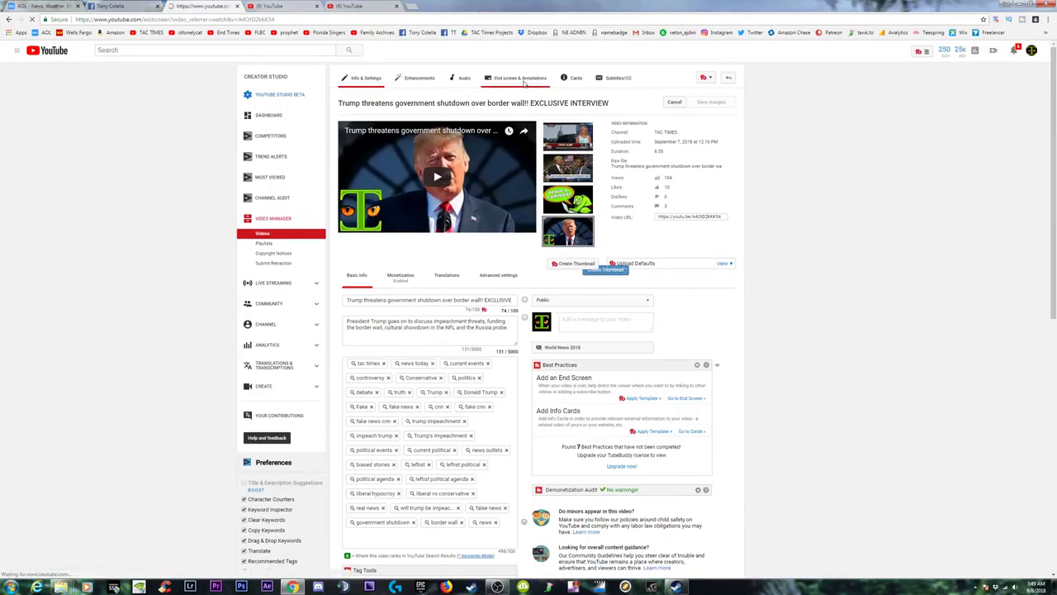
click(552, 140)
Import another channel video's end screen and preview it from 6:21
scroll(454, 248, down, 1)
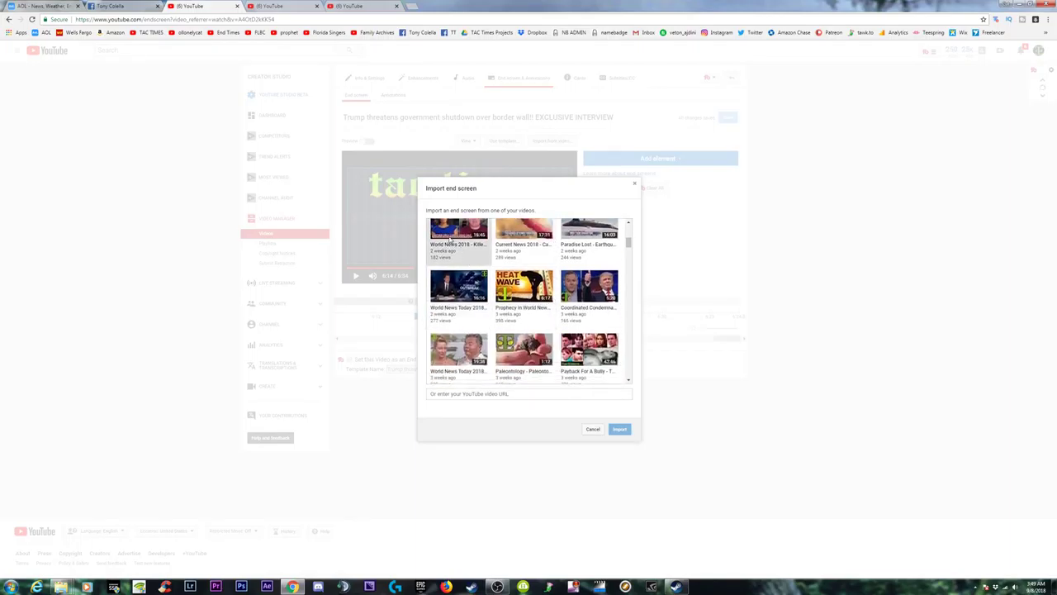
click(589, 293)
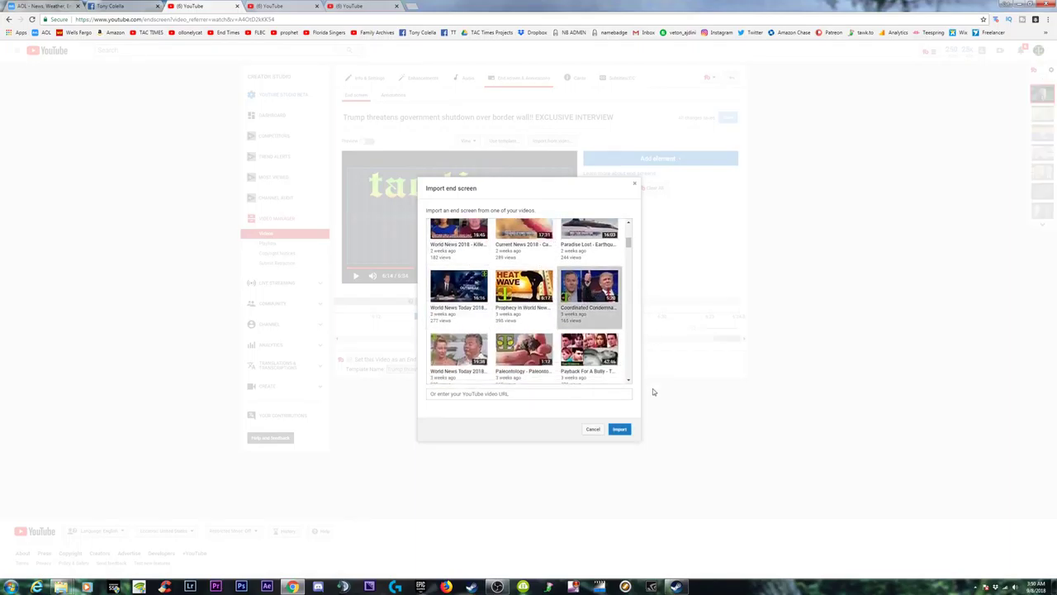
click(619, 429)
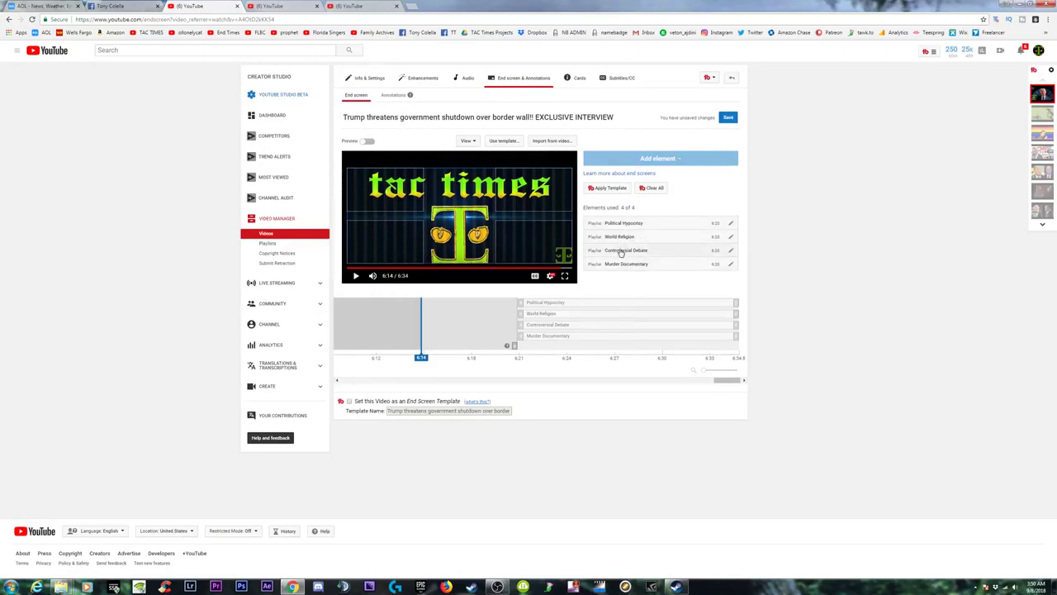
drag(421, 312, 522, 313)
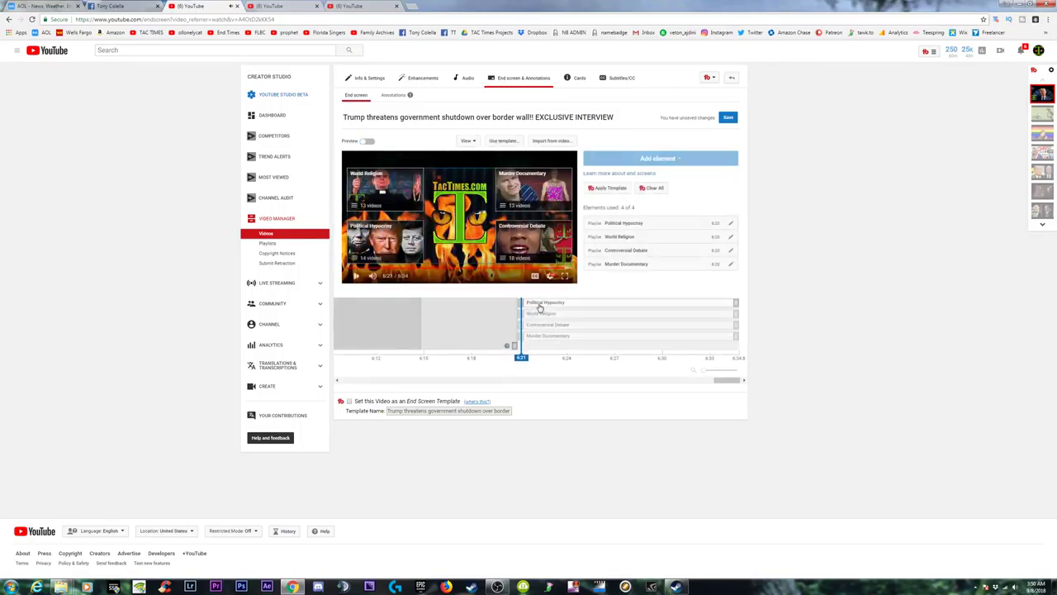
click(369, 141)
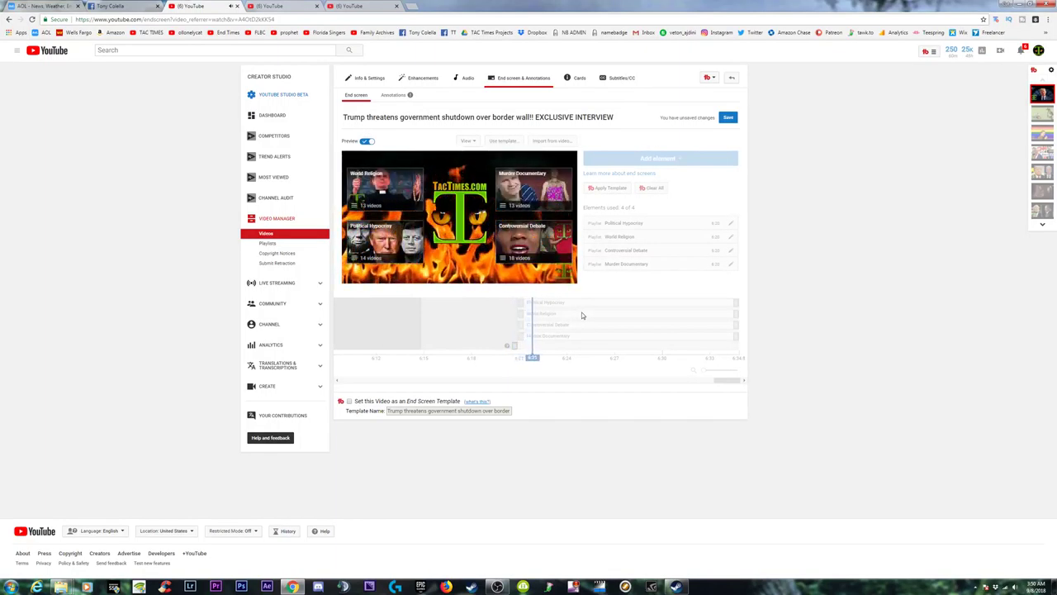
click(520, 314)
Retime the World Religion tile to about 6:20.9 and start Murder Documentary earlier, then save
mouse_move(520, 313)
mouse_down()
mouse_move(542, 314)
mouse_move(570, 336)
mouse_up()
click(368, 140)
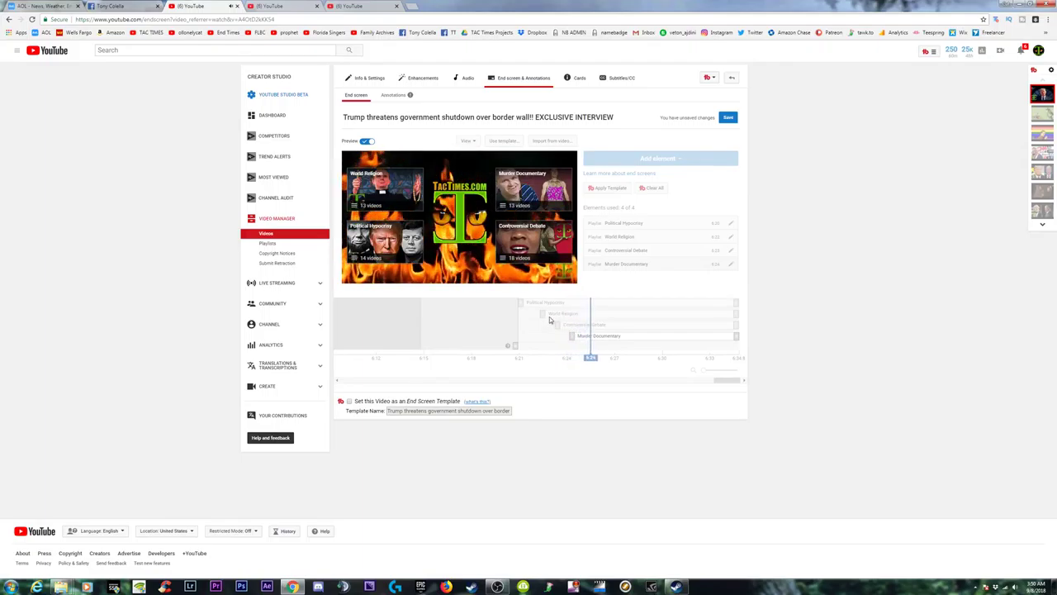
drag(544, 317, 521, 315)
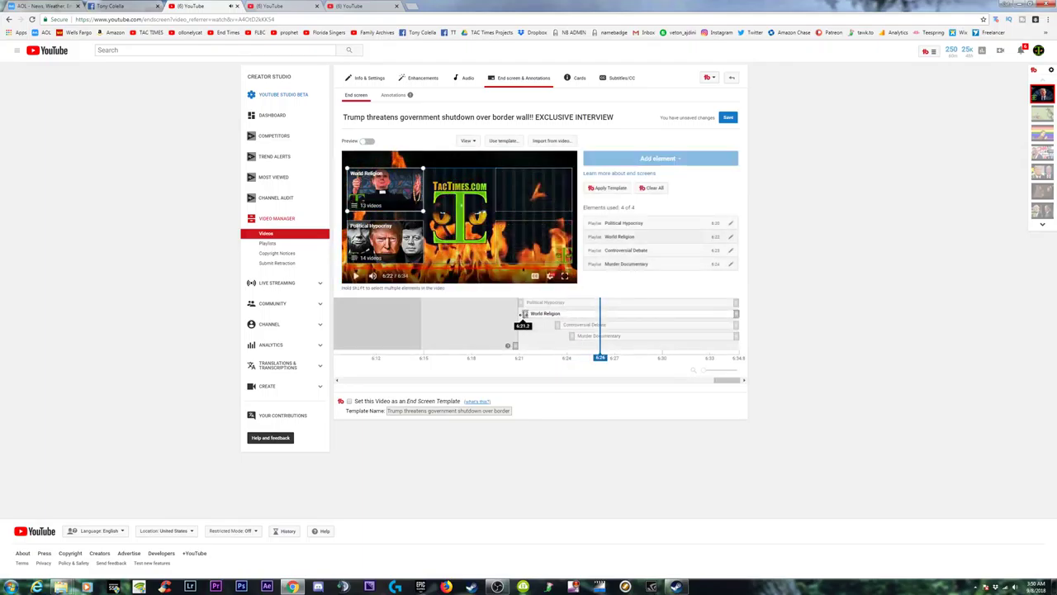
mouse_move(569, 336)
mouse_down()
mouse_move(537, 337)
mouse_move(545, 304)
mouse_up()
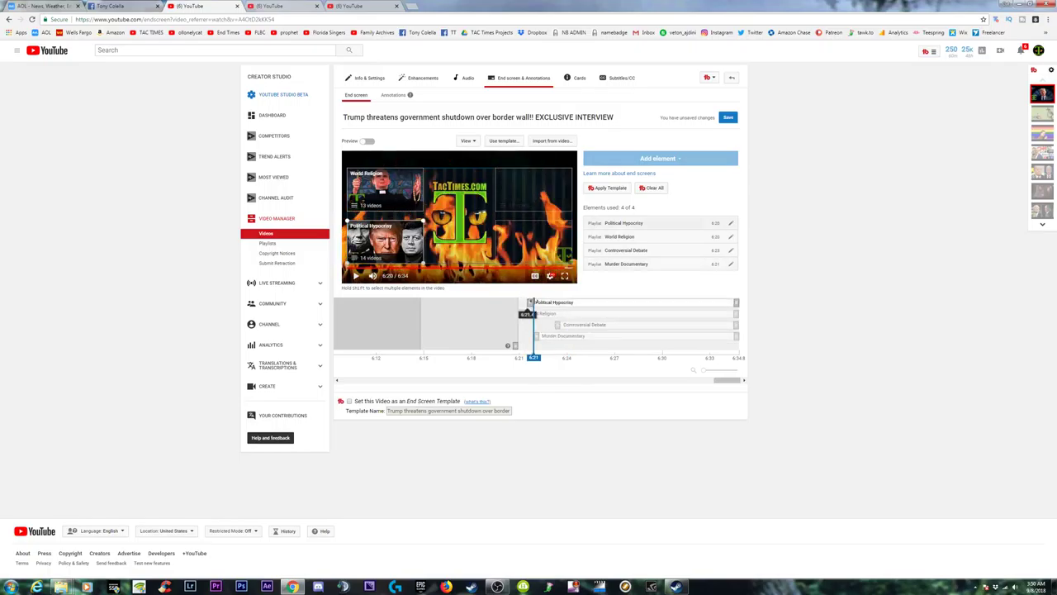
click(368, 142)
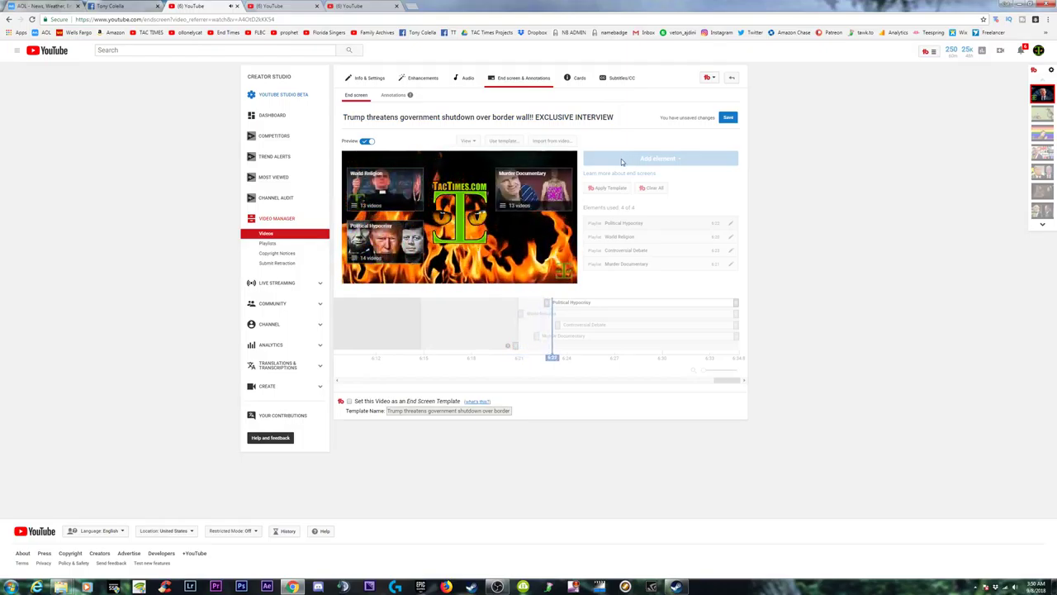
click(728, 118)
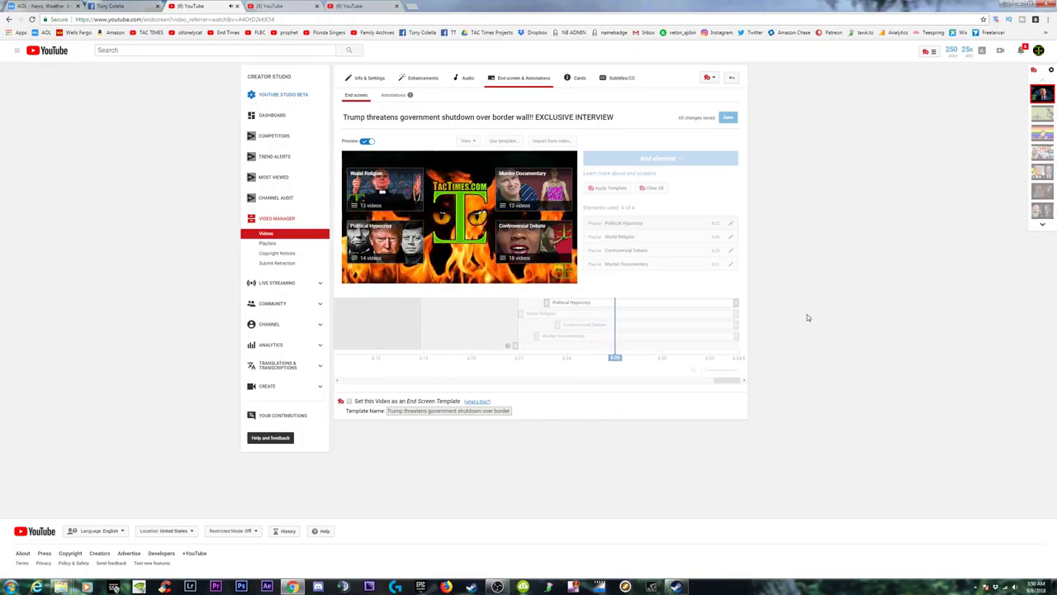
click(403, 118)
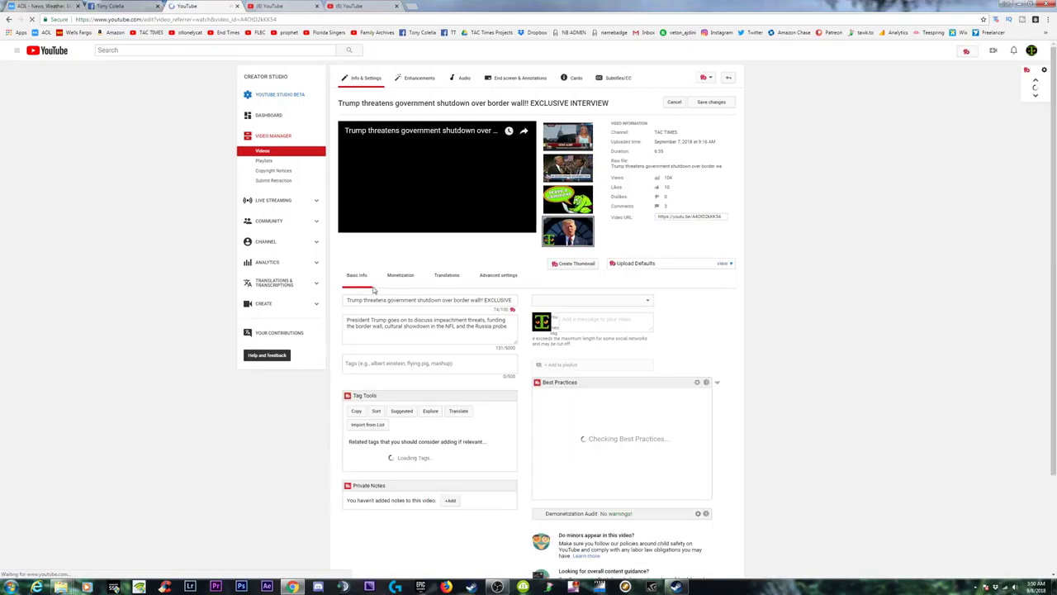
Capitalise Threatens, Government, Shutdown, Over, Border and Wall in the title
key(BackSpace)
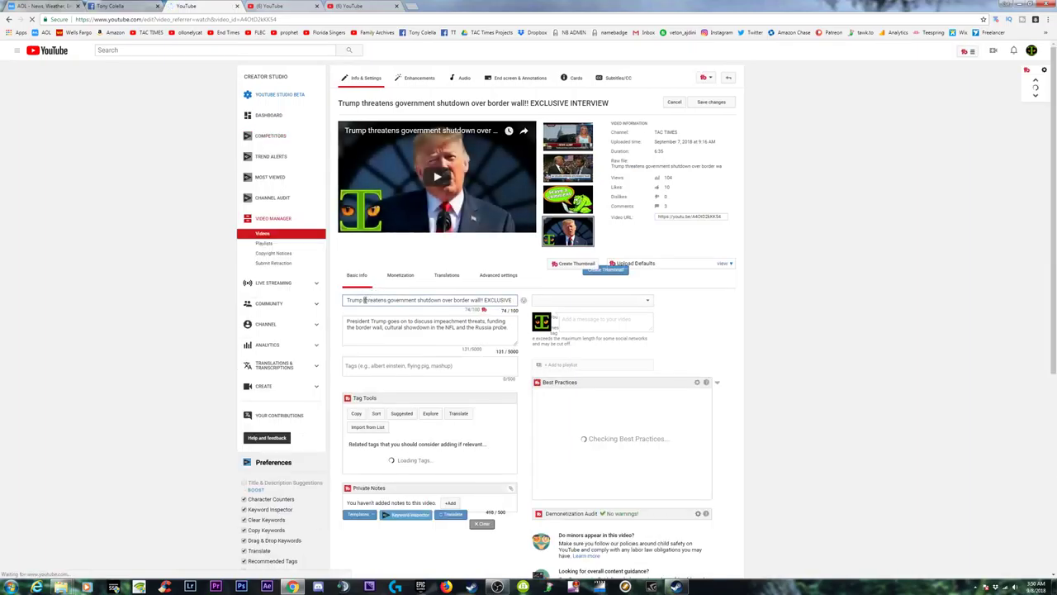
text(T)
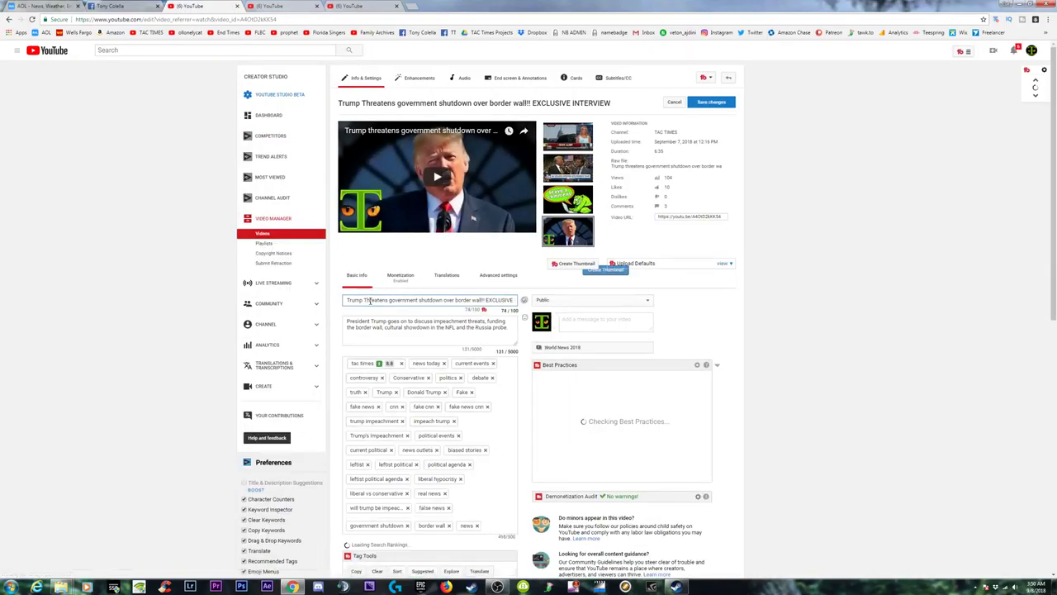
key(ctrl+Right)
key(Delete)
text(G)
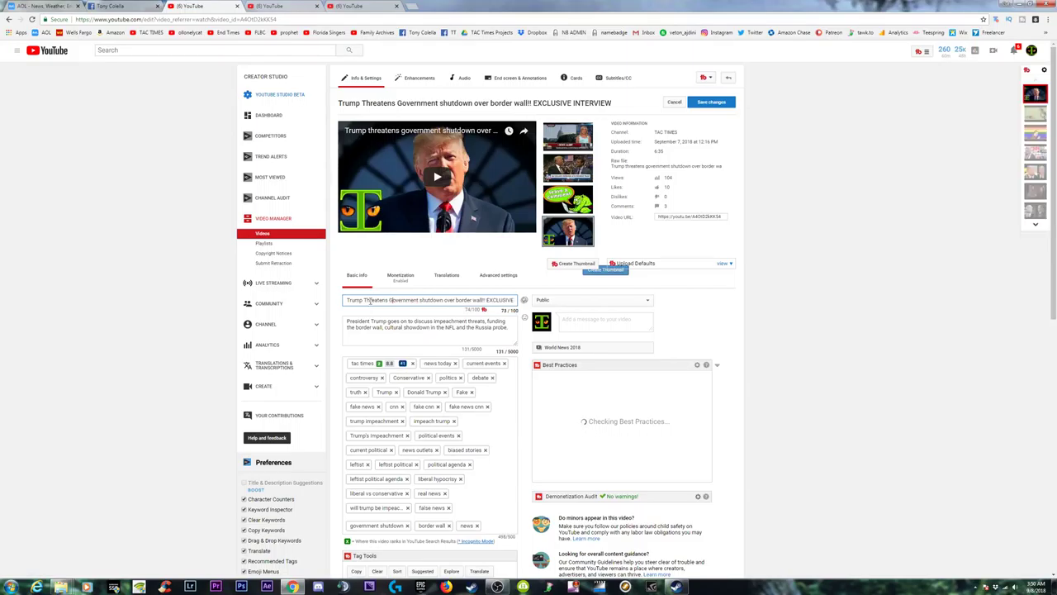
key(Delete)
text(S)
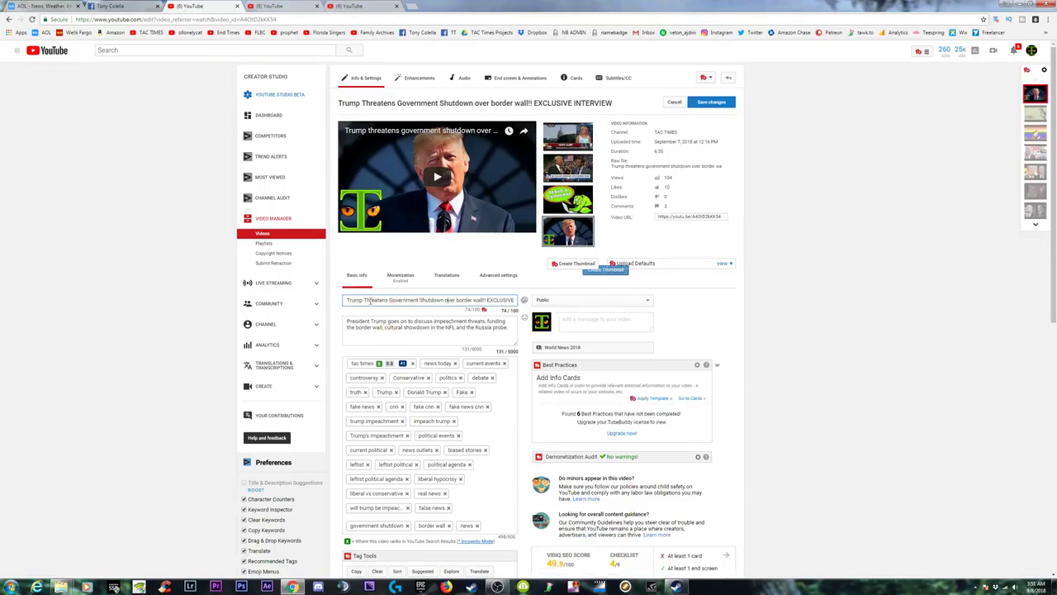
key(Delete)
text(O)
key(Delete)
text(B)
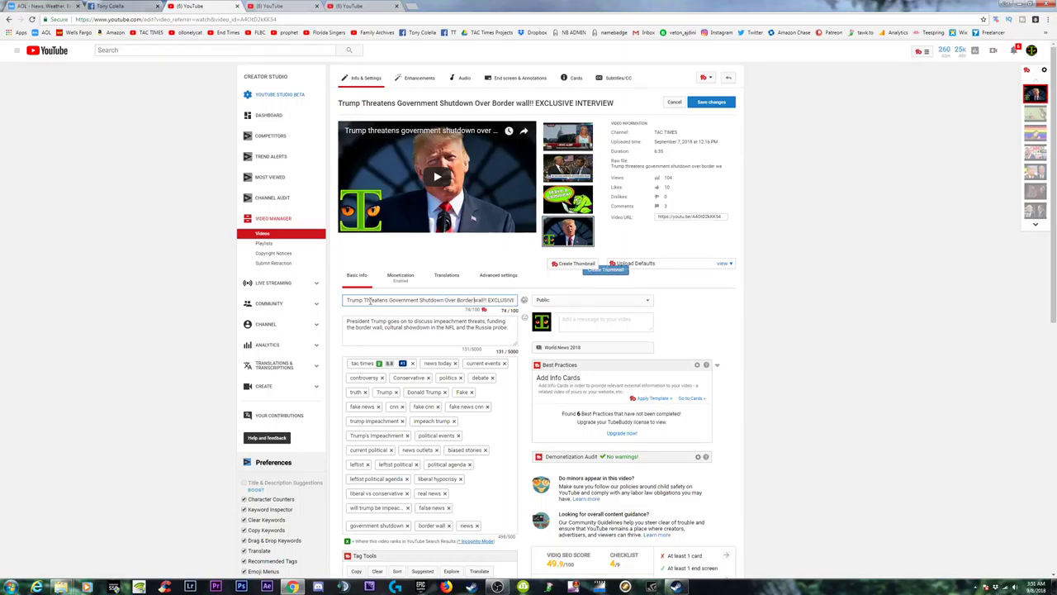
key(Delete)
text(W)
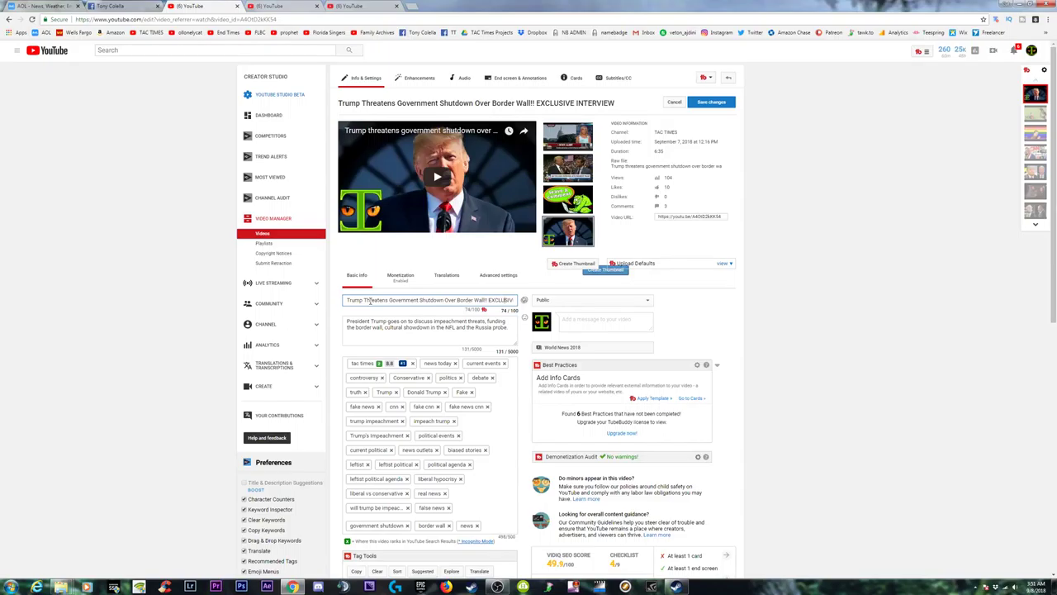
key(End)
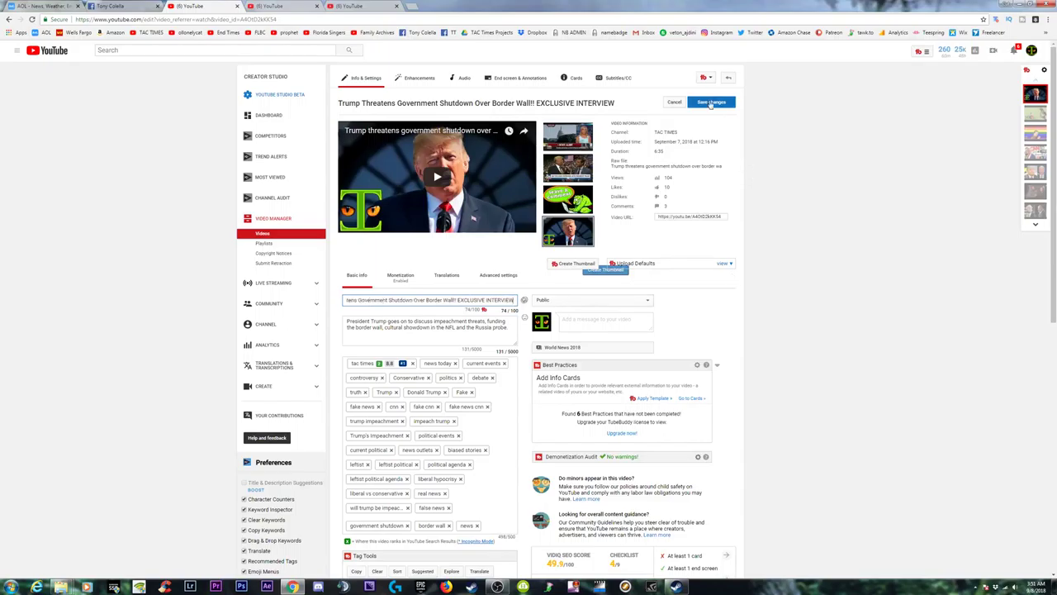
Add 'EXCLUSIVE INTERVIEW' as a tag, remove the debate and current events tags, and save
drag(458, 301, 515, 301)
scroll(445, 464, down, 1)
drag(484, 428, 491, 424)
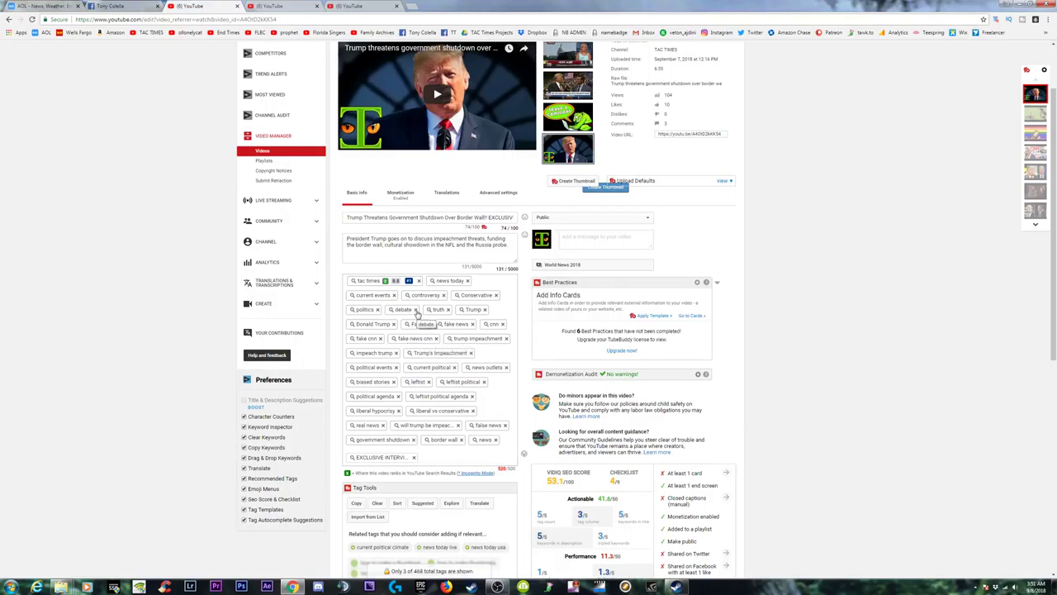
click(416, 309)
click(394, 295)
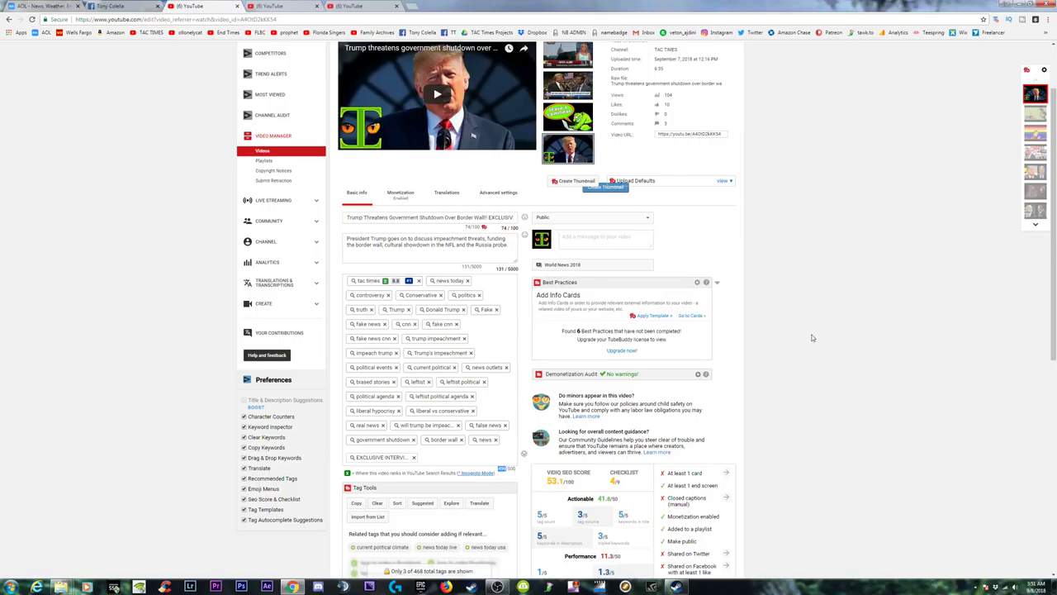
scroll(818, 322, up, 2)
click(710, 103)
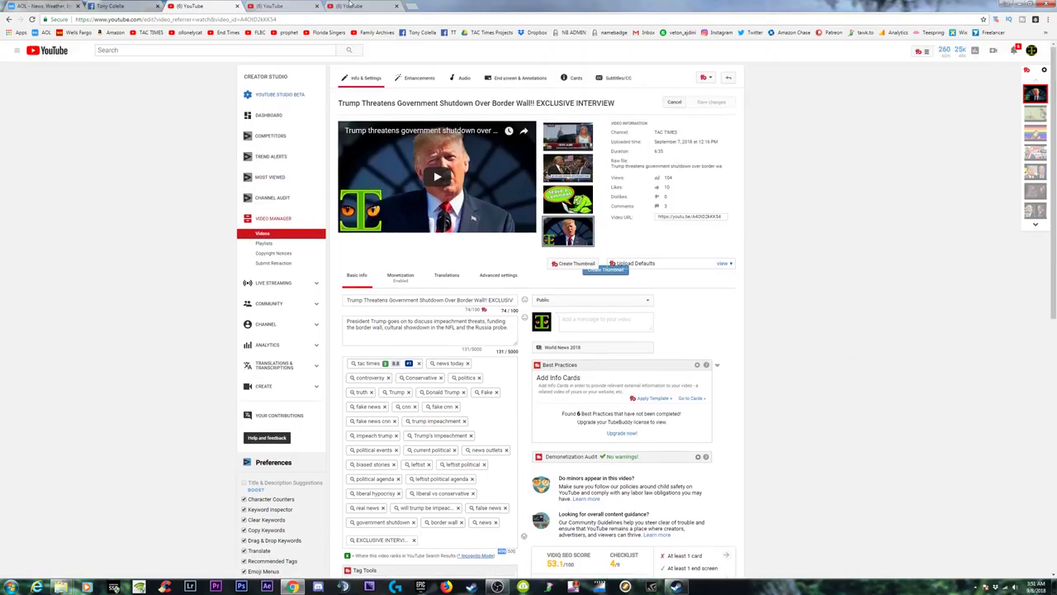
click(296, 8)
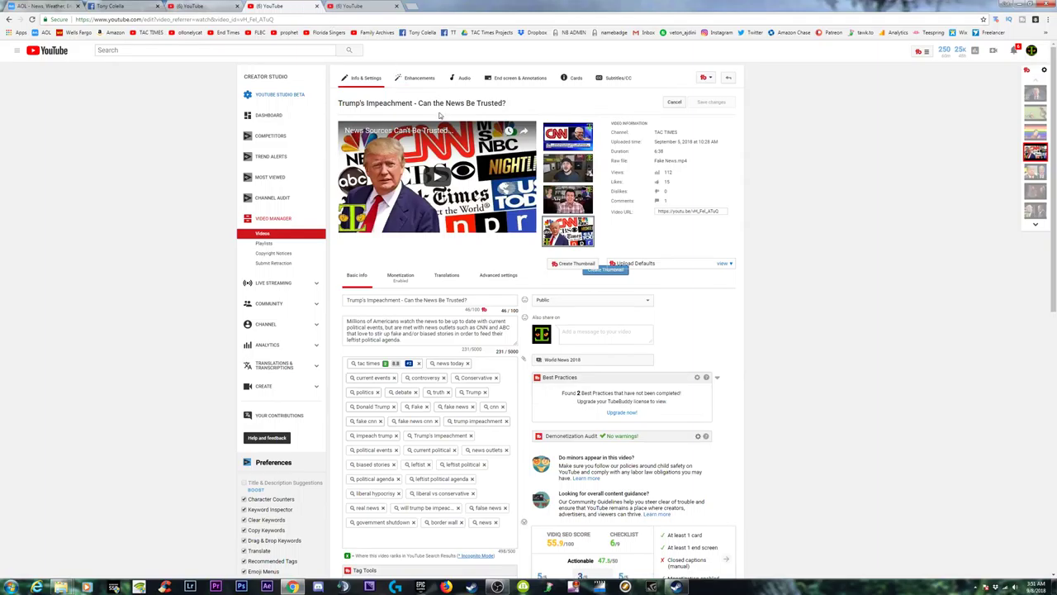
Open both videos' watch pages and pause the shutdown video at 0:04
key(ctrl+shift+Tab)
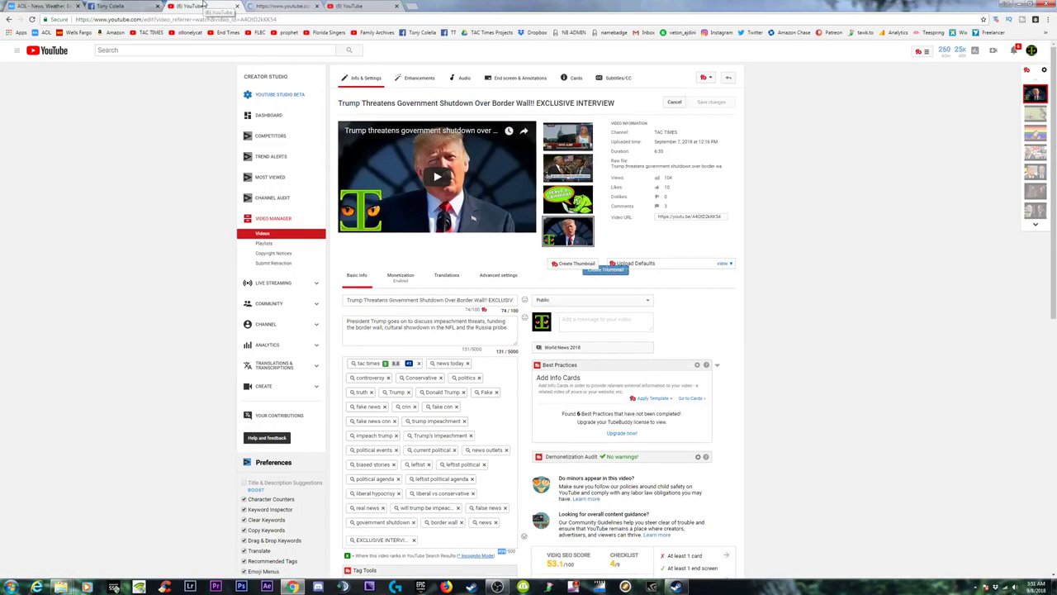
click(421, 104)
click(291, 8)
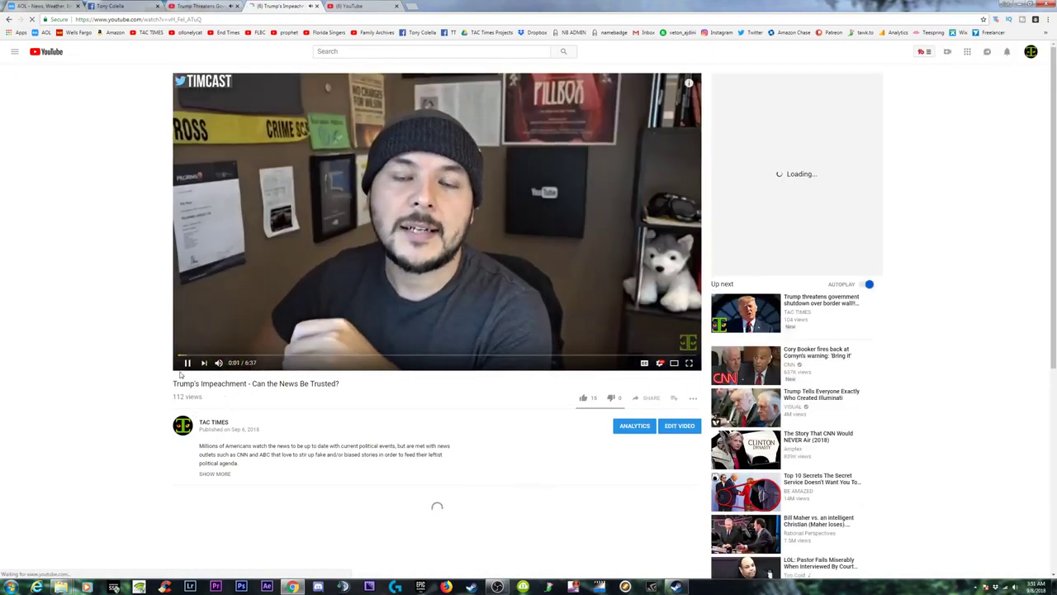
key(ctrl+shift+Tab)
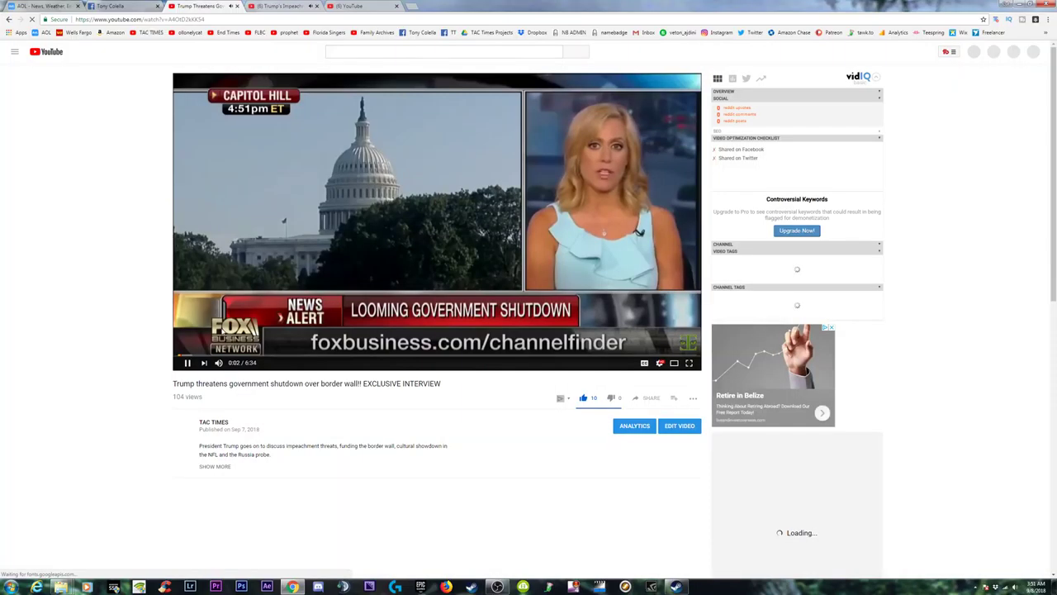
click(188, 364)
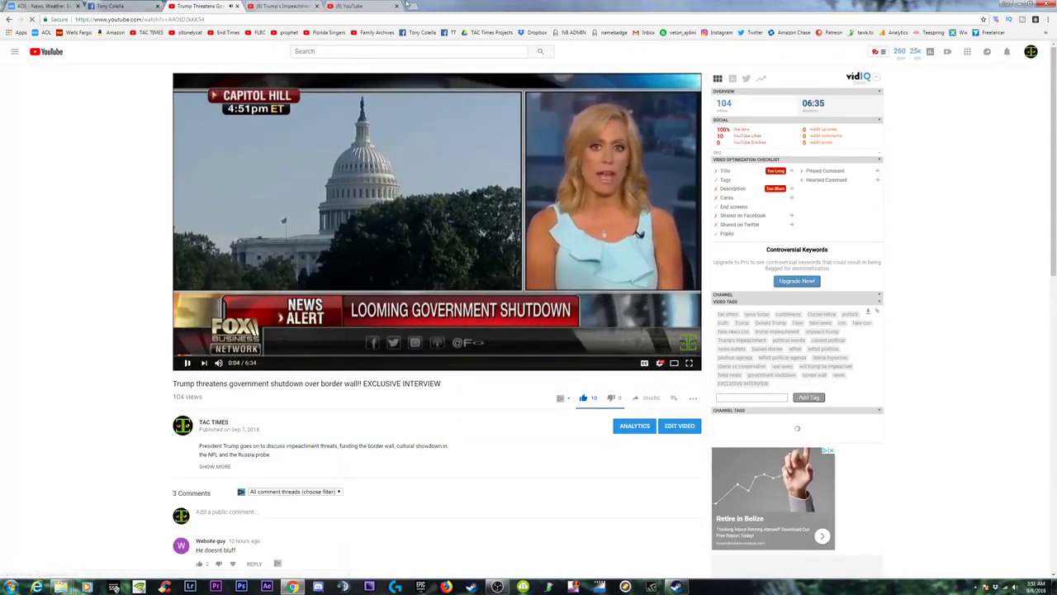
Compare the Videolytics Best Practices checklists on the two watch pages
click(276, 7)
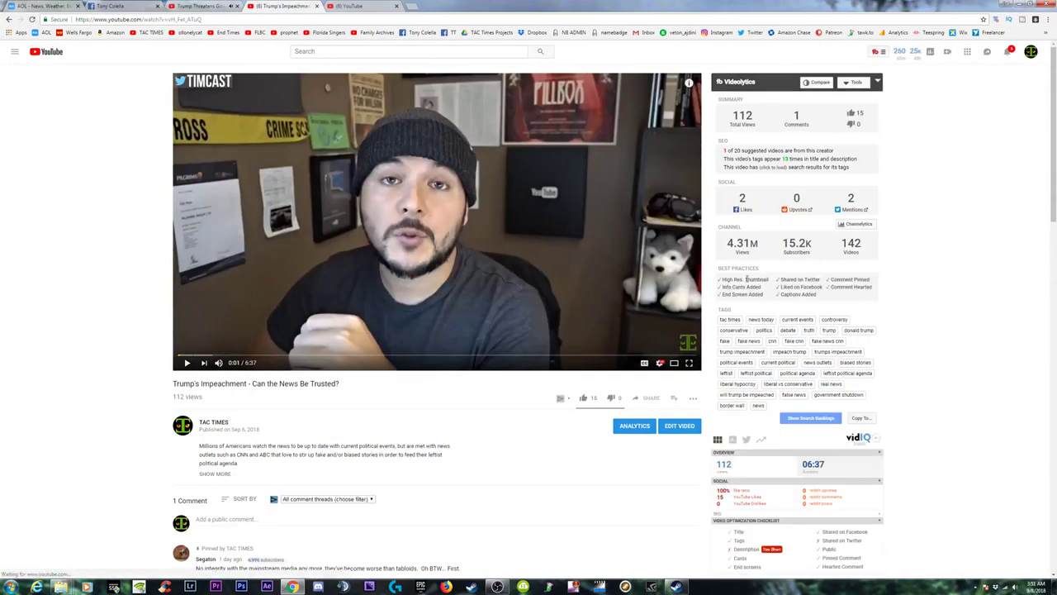
drag(720, 279, 828, 288)
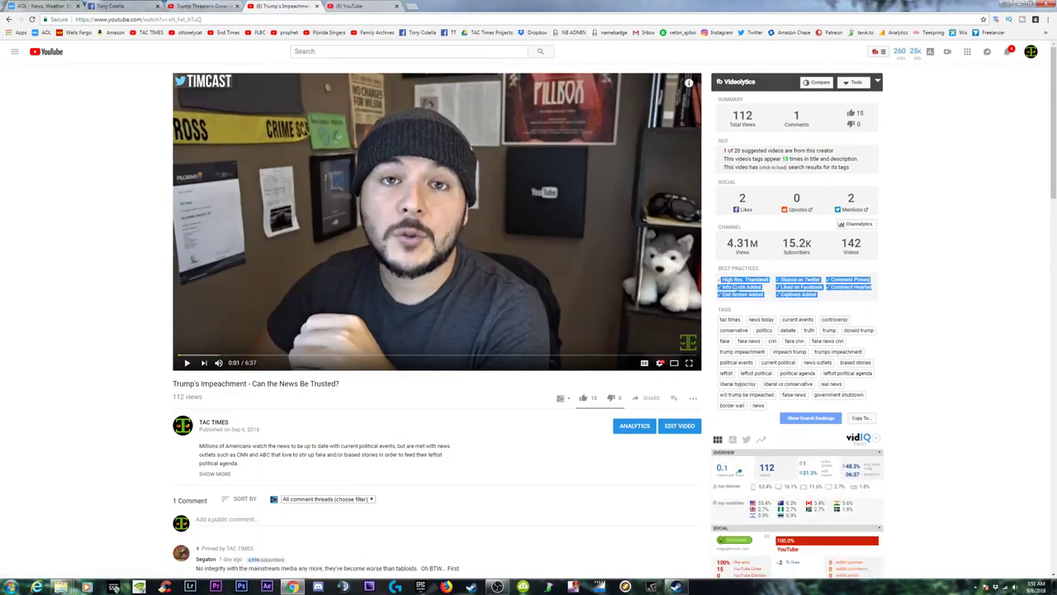
drag(718, 279, 841, 302)
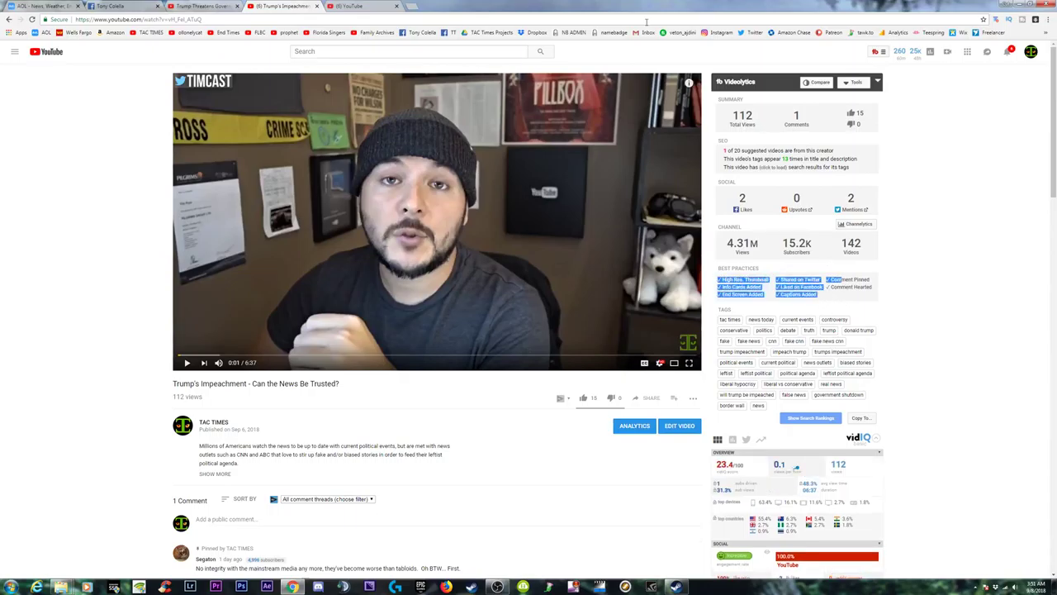
click(242, 6)
mouse_move(718, 279)
mouse_down()
mouse_move(768, 294)
mouse_move(864, 290)
mouse_up()
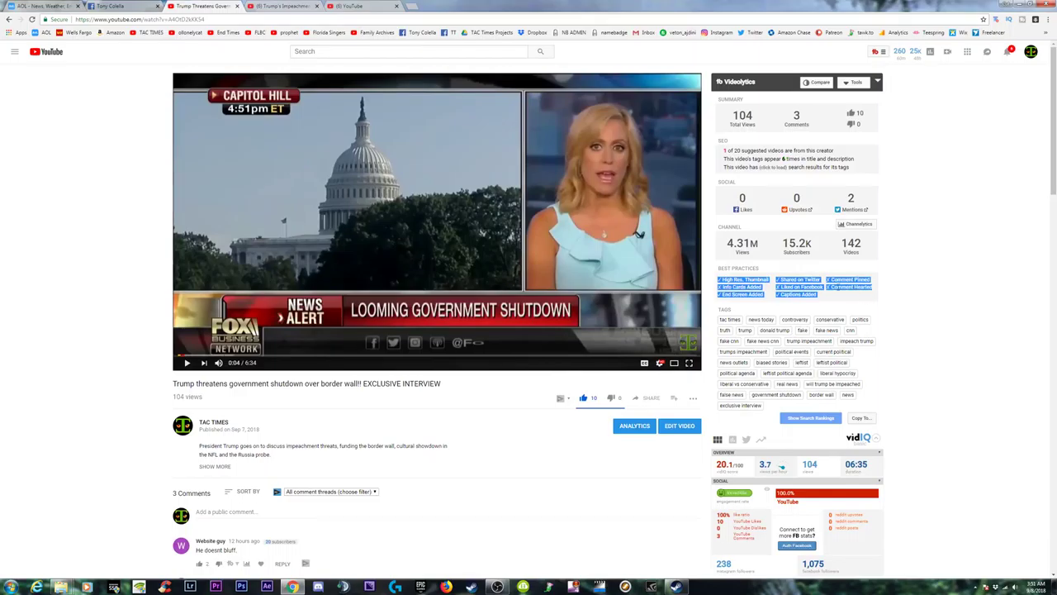
drag(828, 299, 860, 296)
click(860, 296)
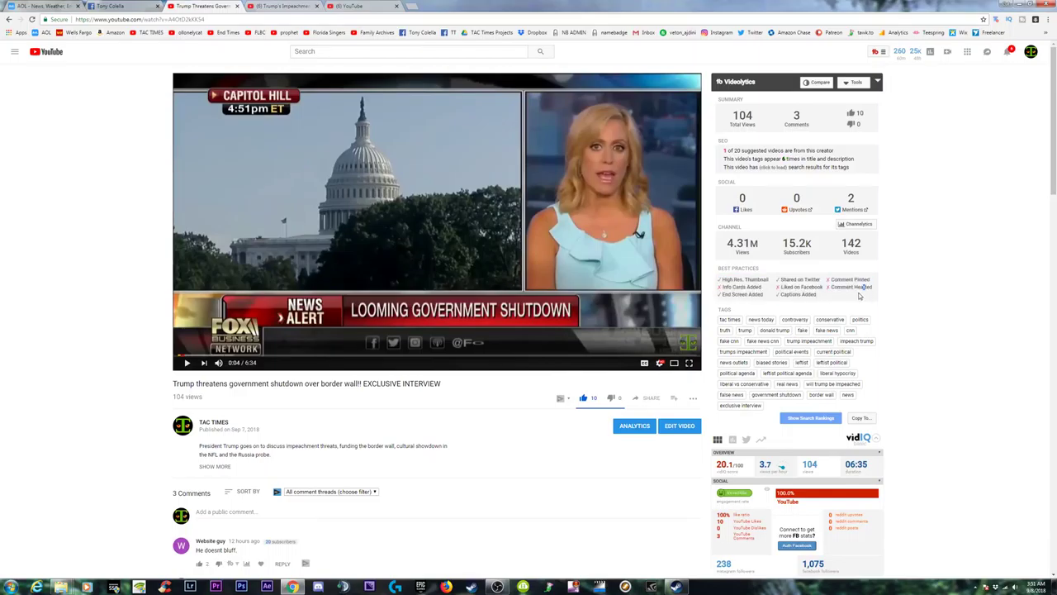
scroll(457, 429, down, 1)
scroll(457, 430, down, 2)
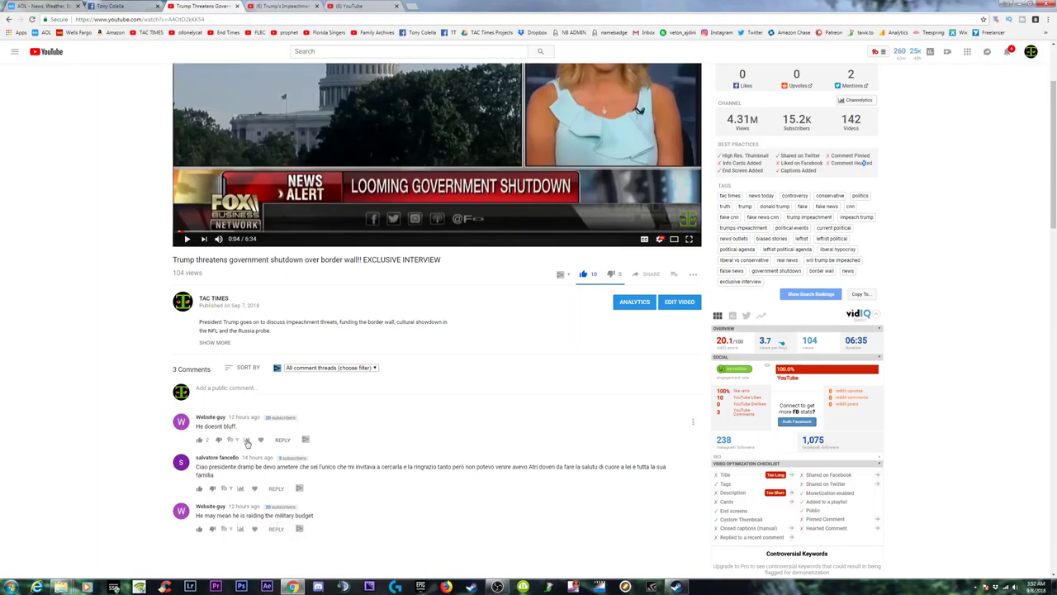
Like the Italian comment, pin the 'He doesnt bluff' comment, and reload the page
click(200, 487)
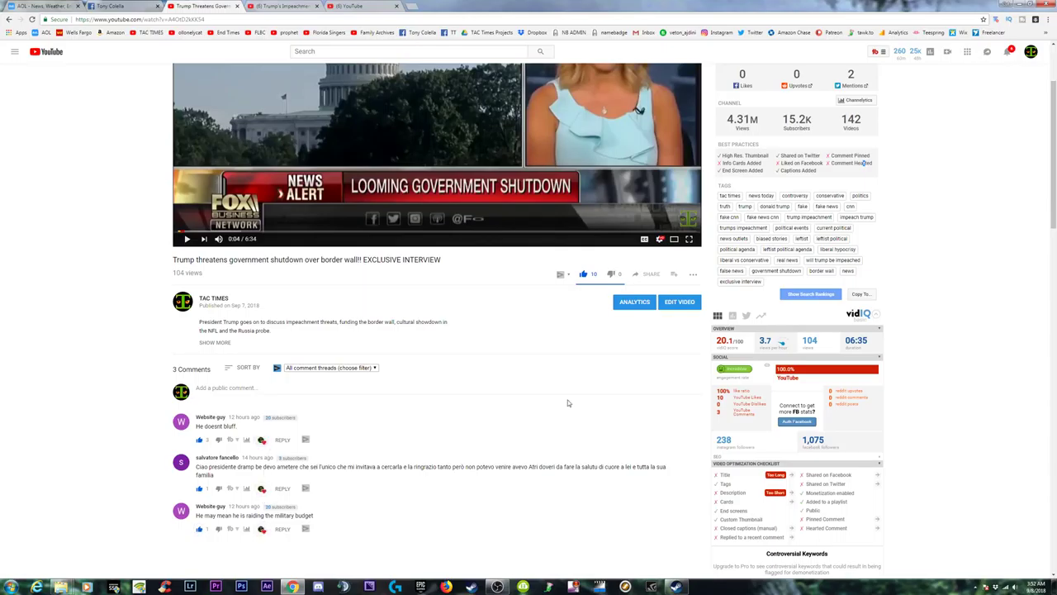
click(693, 424)
click(714, 477)
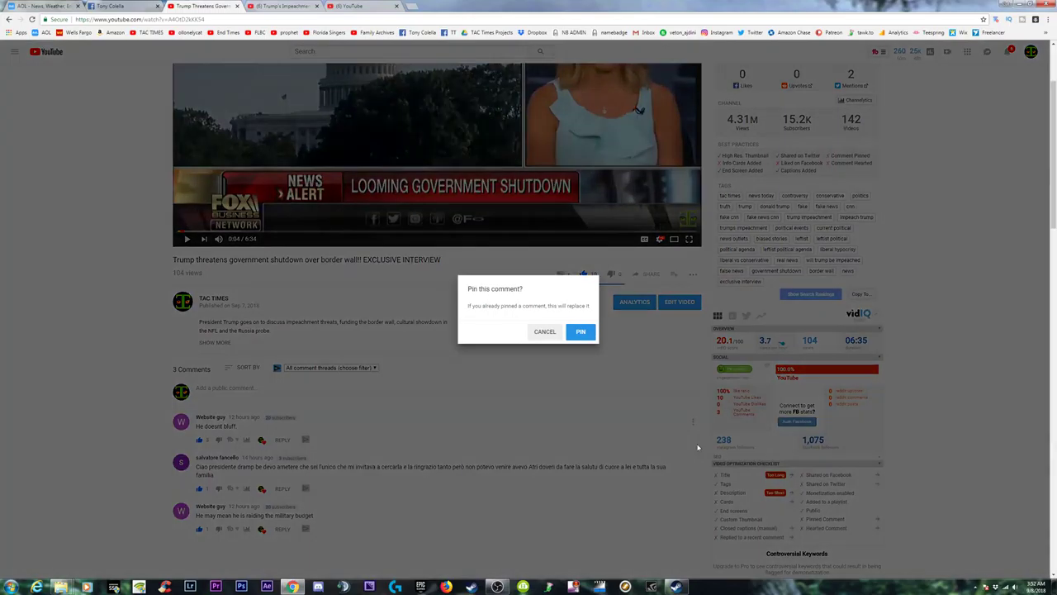
click(581, 333)
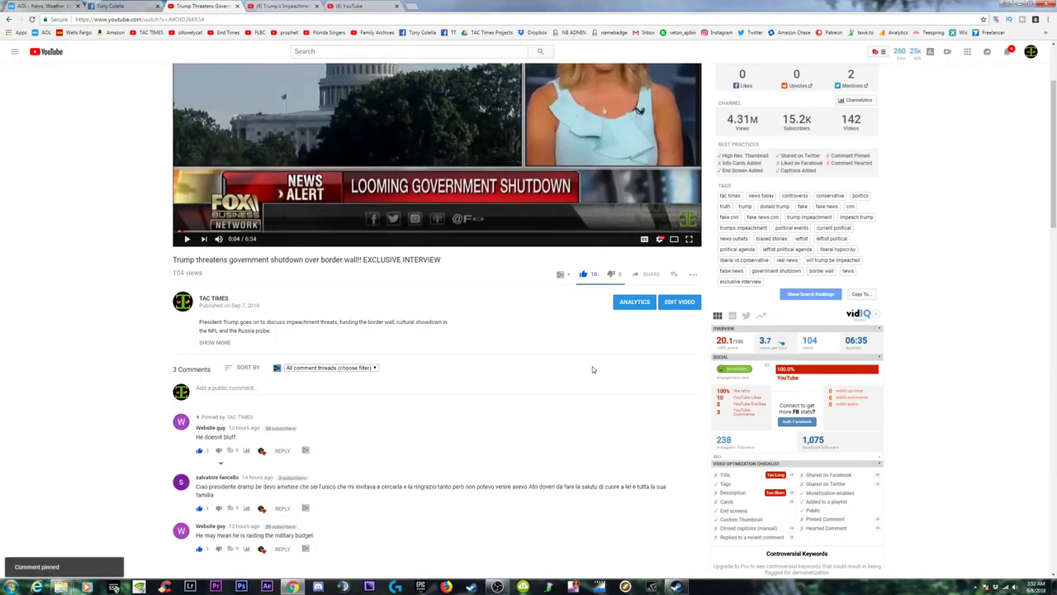
scroll(817, 282, up, 2)
drag(817, 283, 682, 212)
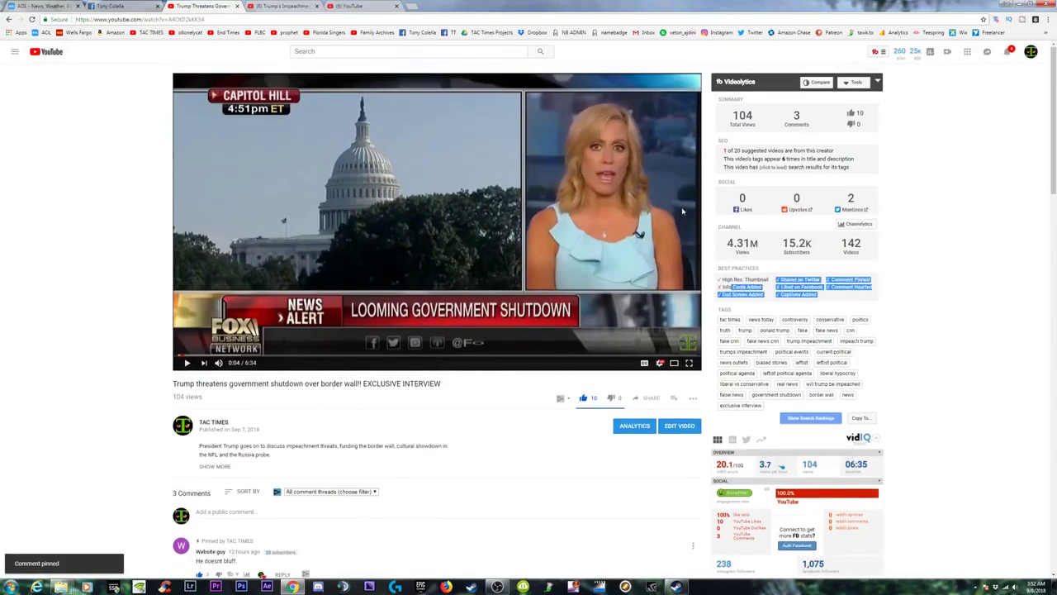
click(31, 19)
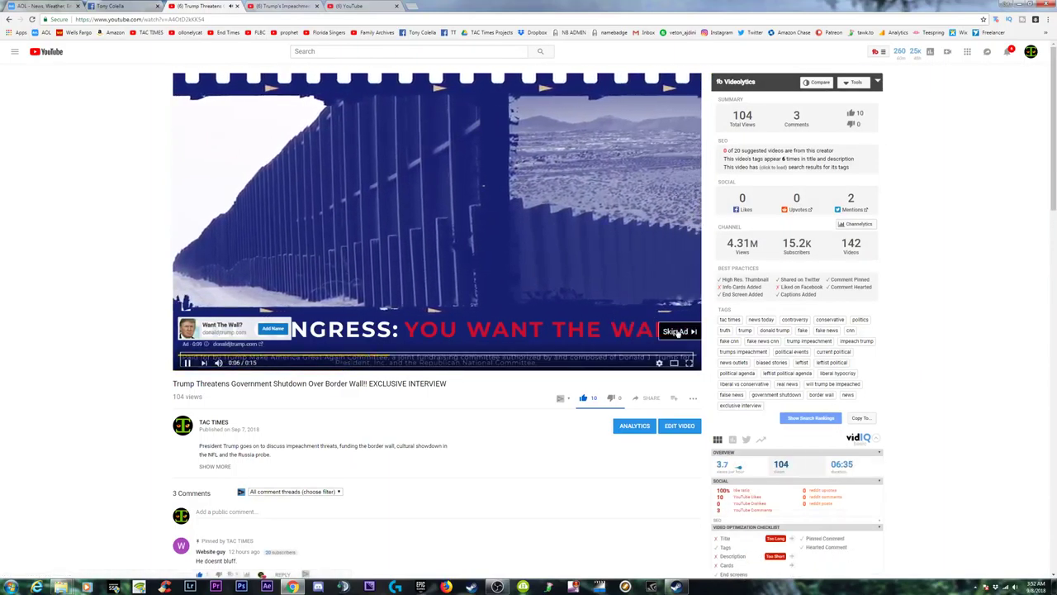
Skip the ad, copy the shutdown video's URL, and open TAC TIMES Facebook in a new tab
click(677, 331)
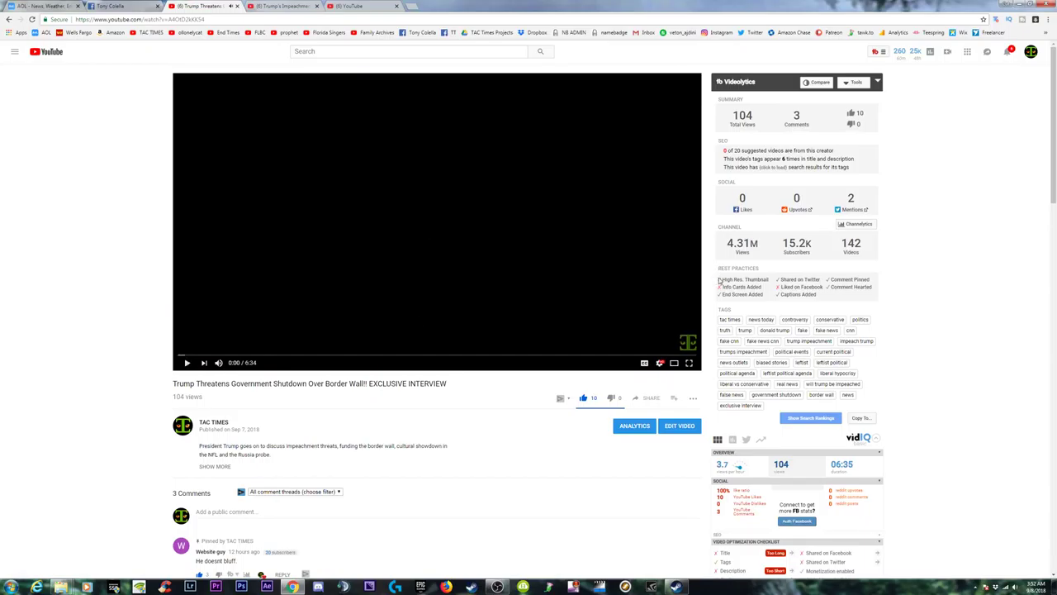
drag(719, 280, 847, 298)
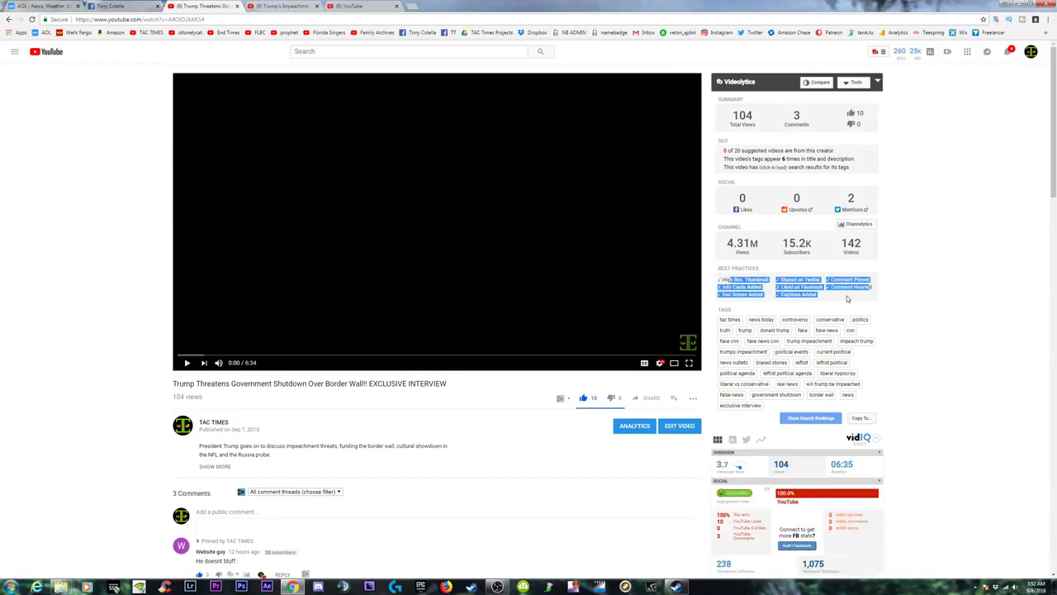
click(837, 302)
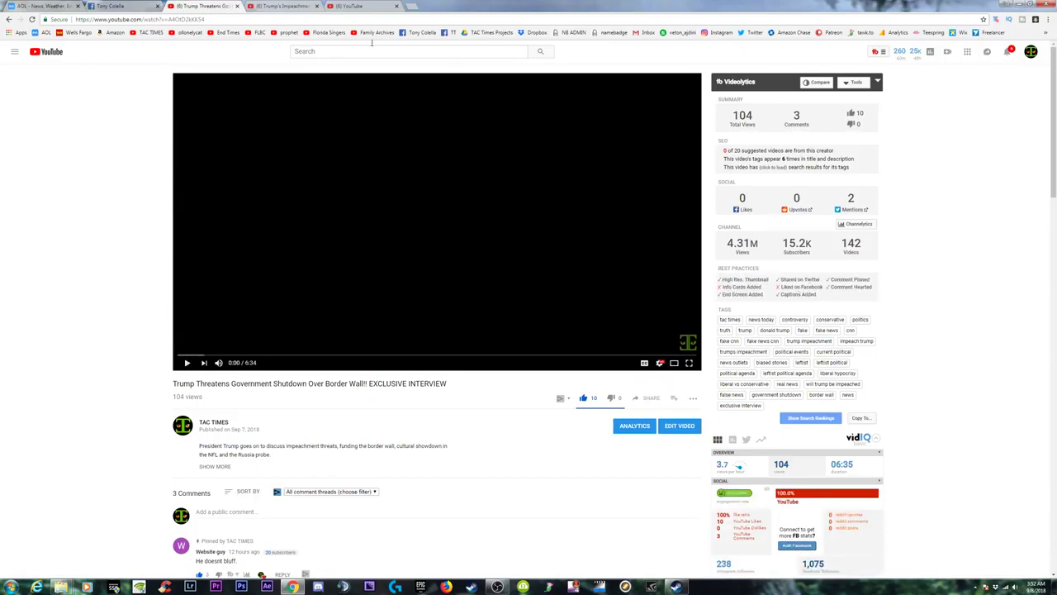
right_click(159, 18)
click(177, 47)
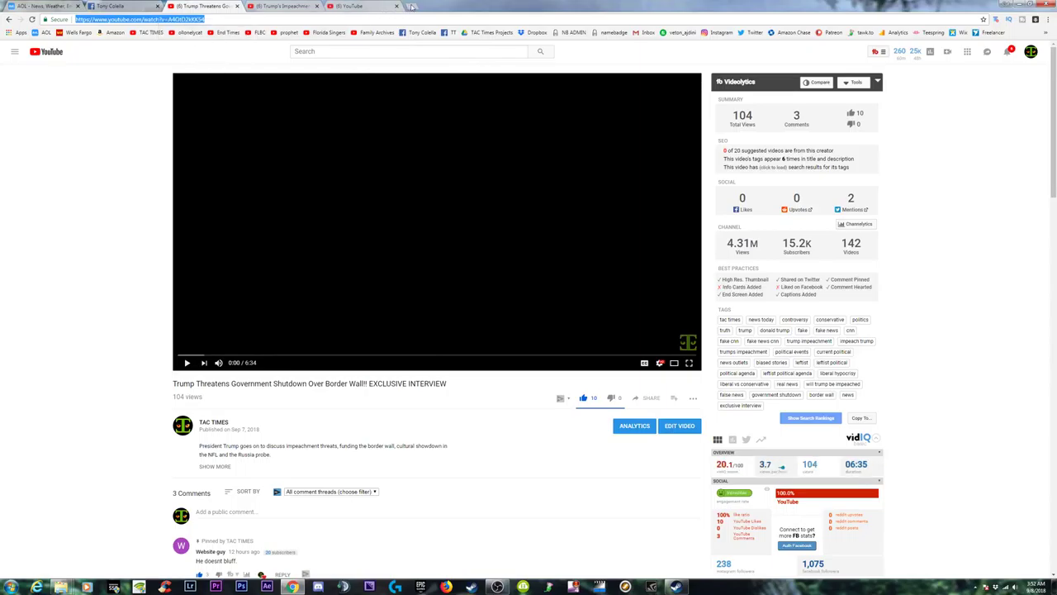
click(412, 6)
click(645, 296)
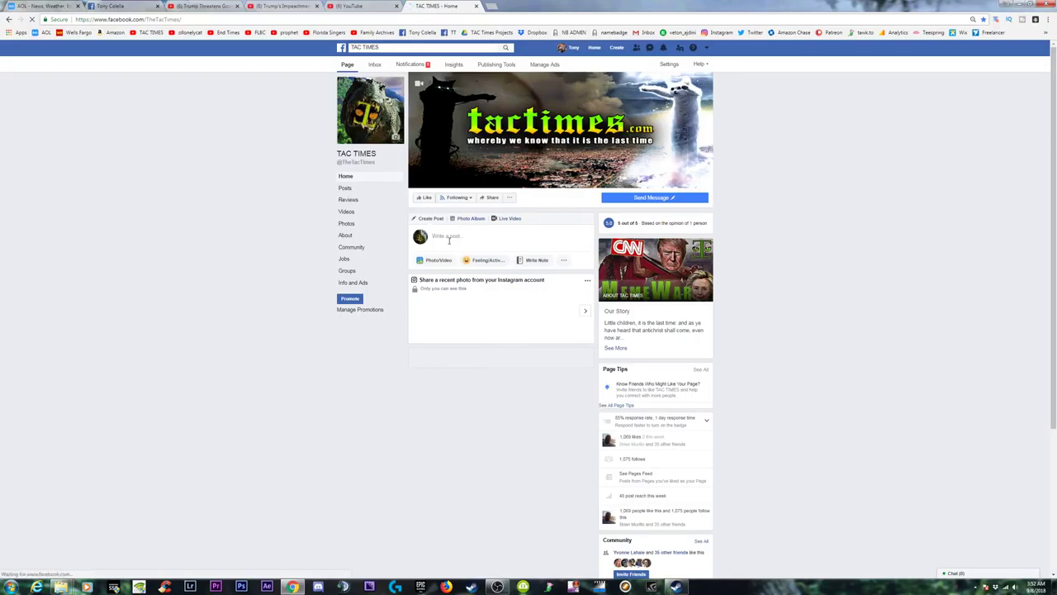
Share the Trump Threatens Government Shutdown video link as a new TAC TIMES post
click(448, 237)
text(https://www.youtube.com/watch?v=A4OtD2kKK54)
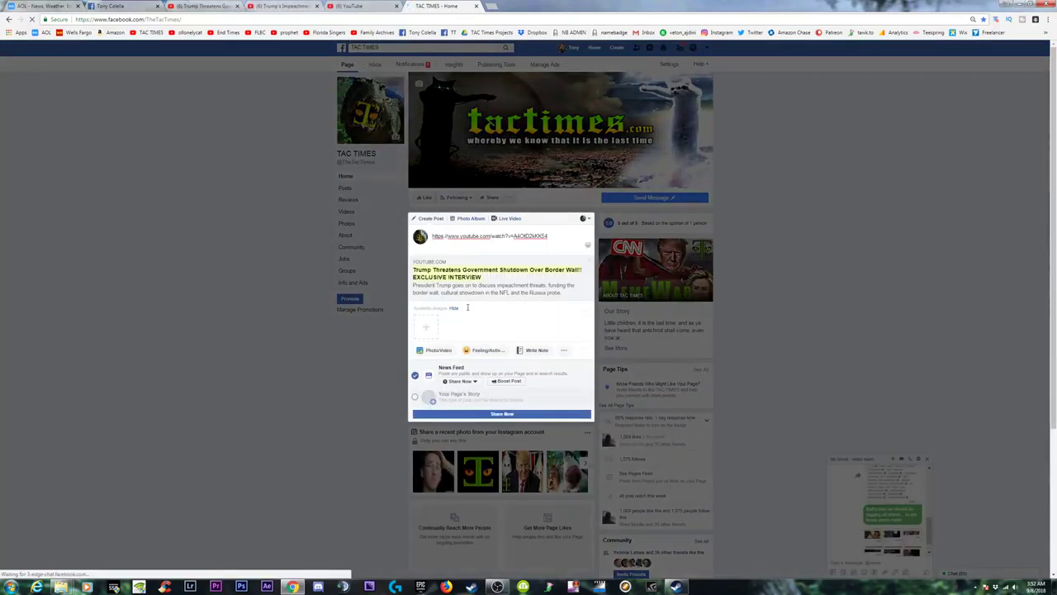
click(494, 414)
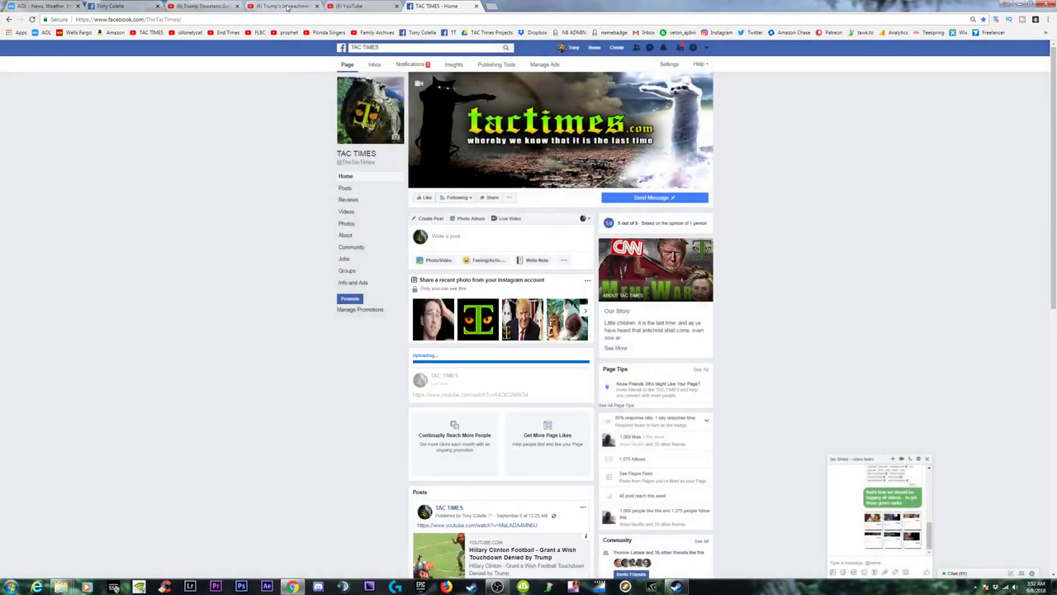
Copy the Trump's Impeachment video URL and share it as another TAC TIMES post
click(281, 6)
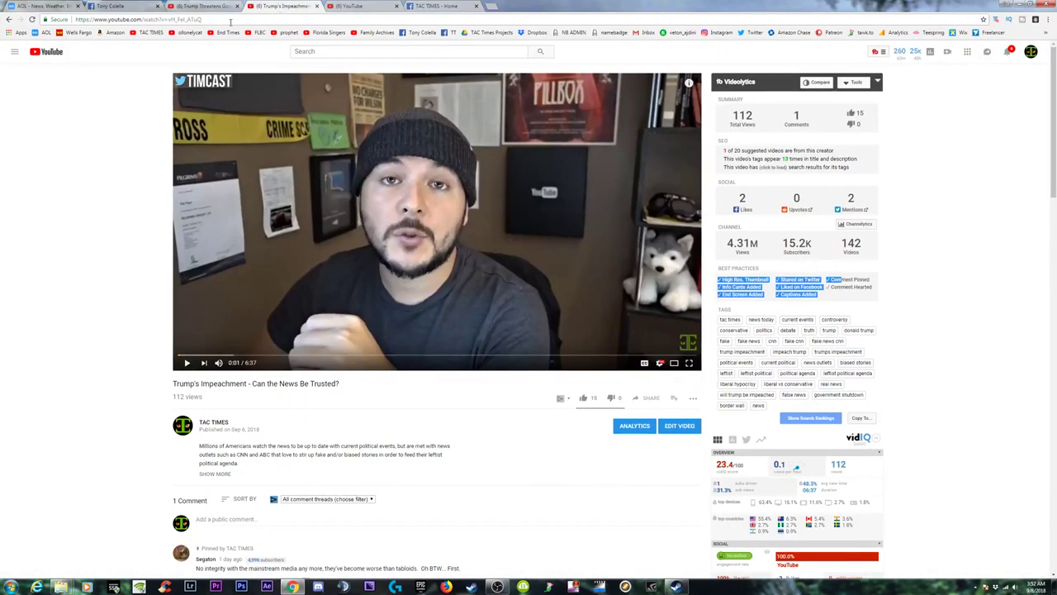
click(207, 19)
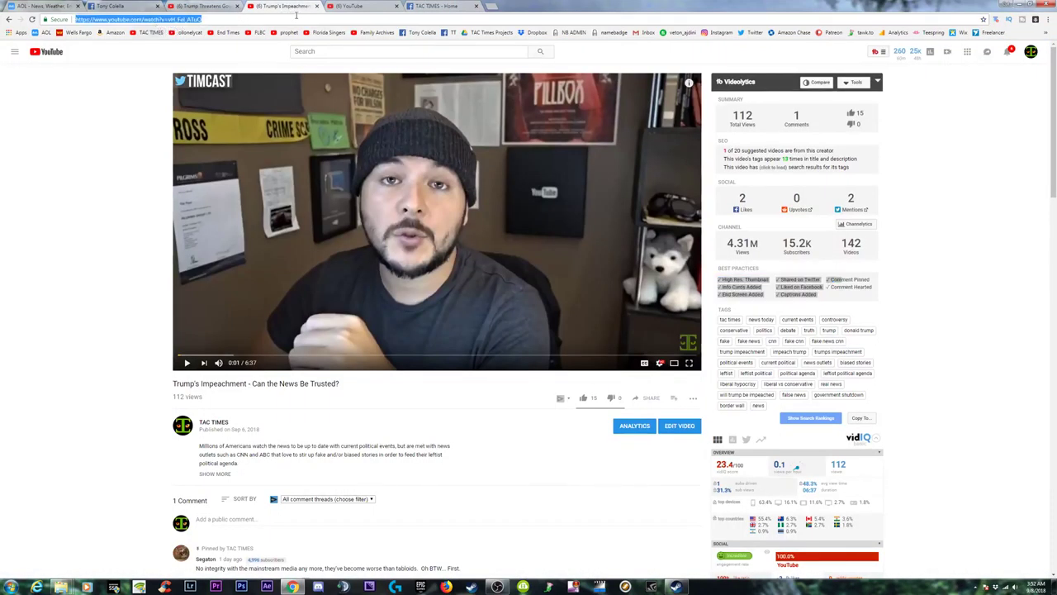
click(355, 6)
click(436, 6)
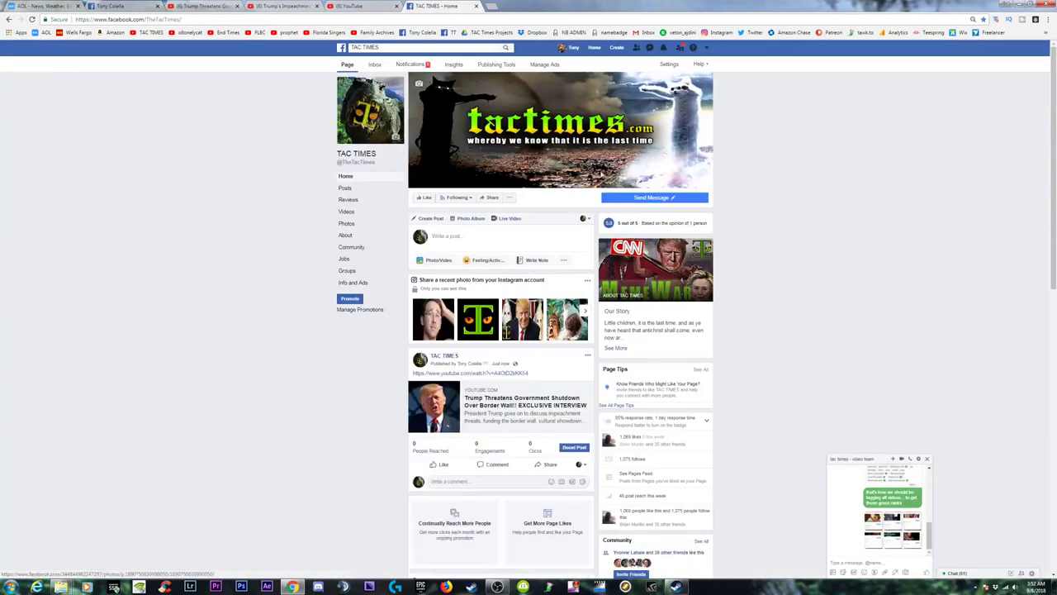
click(469, 238)
key(ctrl+v)
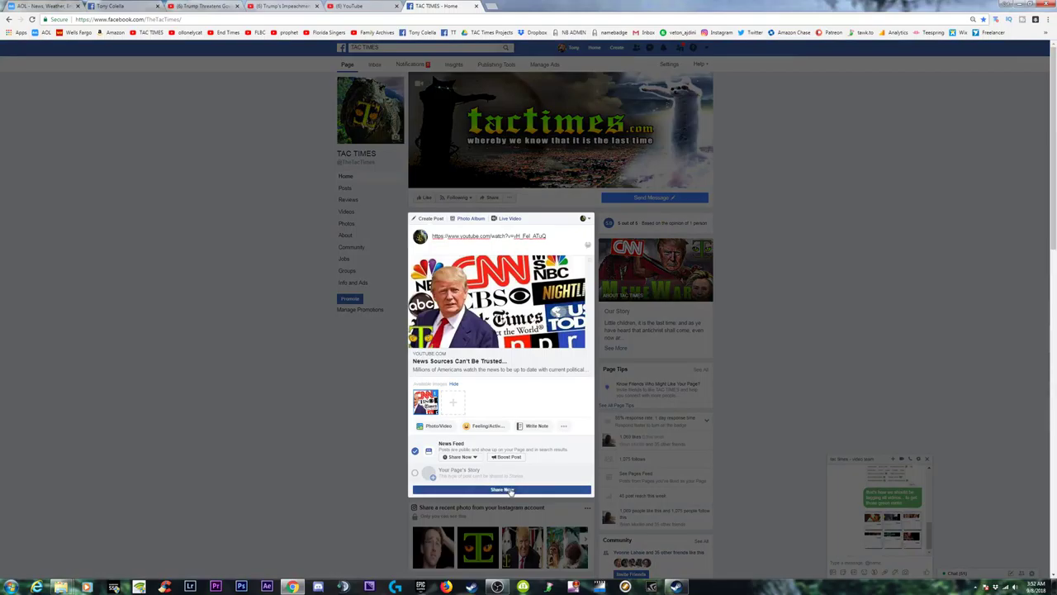
click(510, 491)
Clear the address-bar selections on both Trump video tabs
click(202, 6)
click(277, 5)
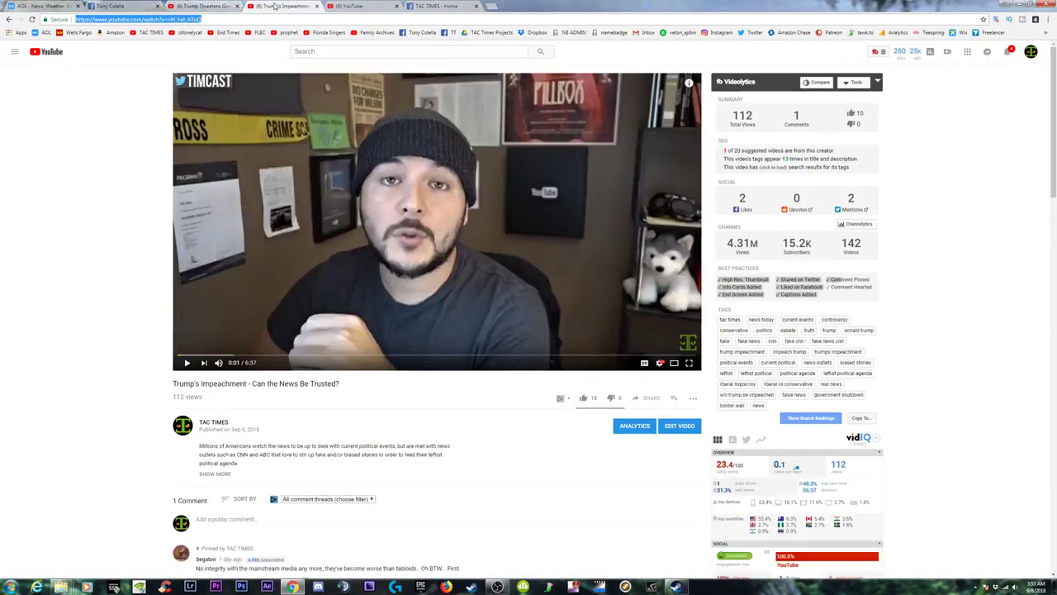
click(778, 287)
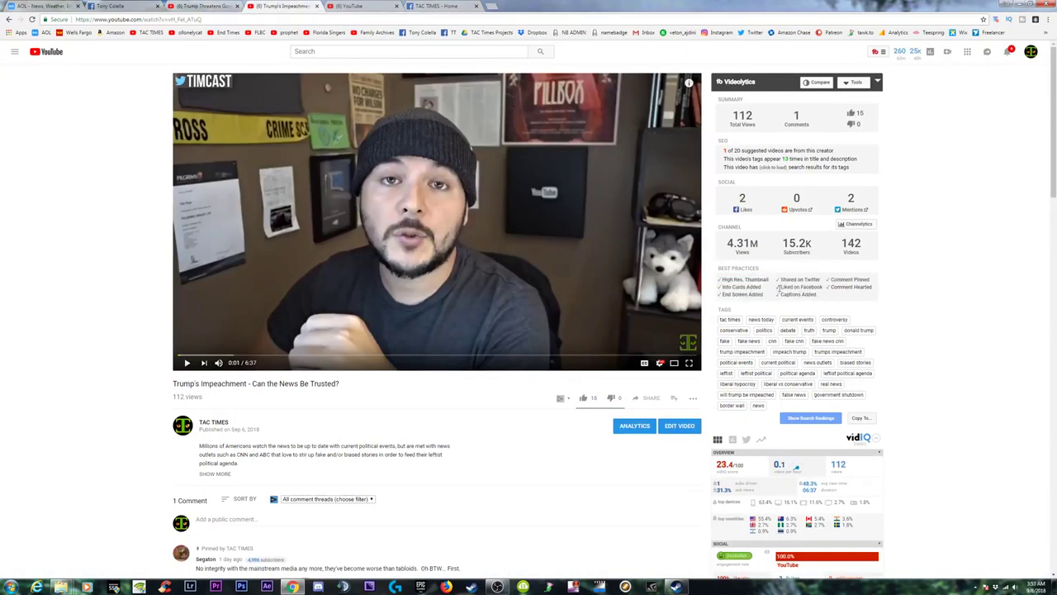
click(195, 6)
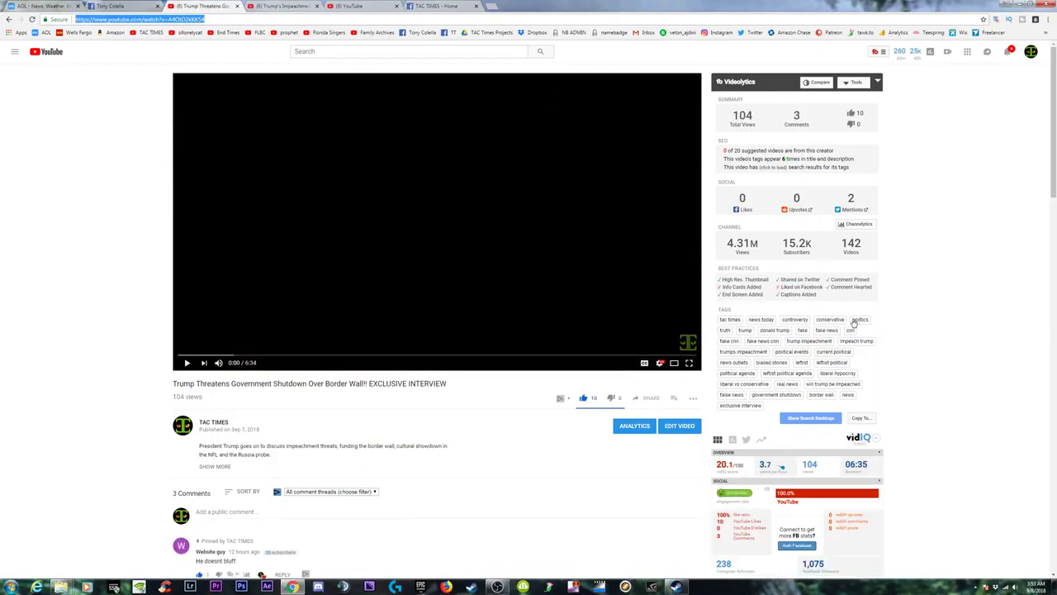
click(778, 287)
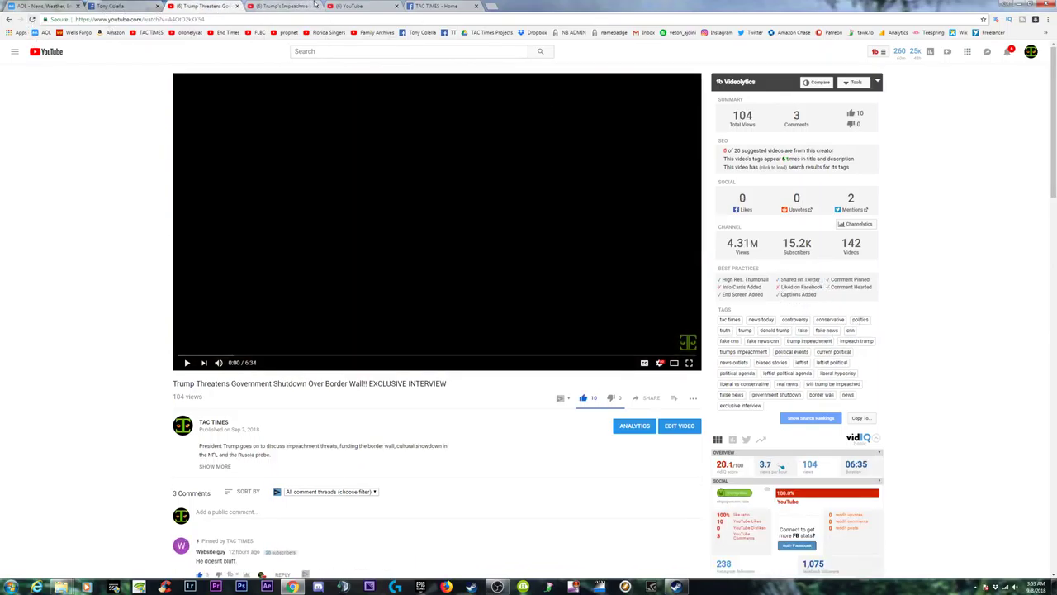
Check the two new posts on the TAC TIMES feed, then reload the shutdown video page
click(350, 6)
click(299, 6)
click(437, 6)
scroll(446, 400, down, 5)
scroll(446, 400, down, 1)
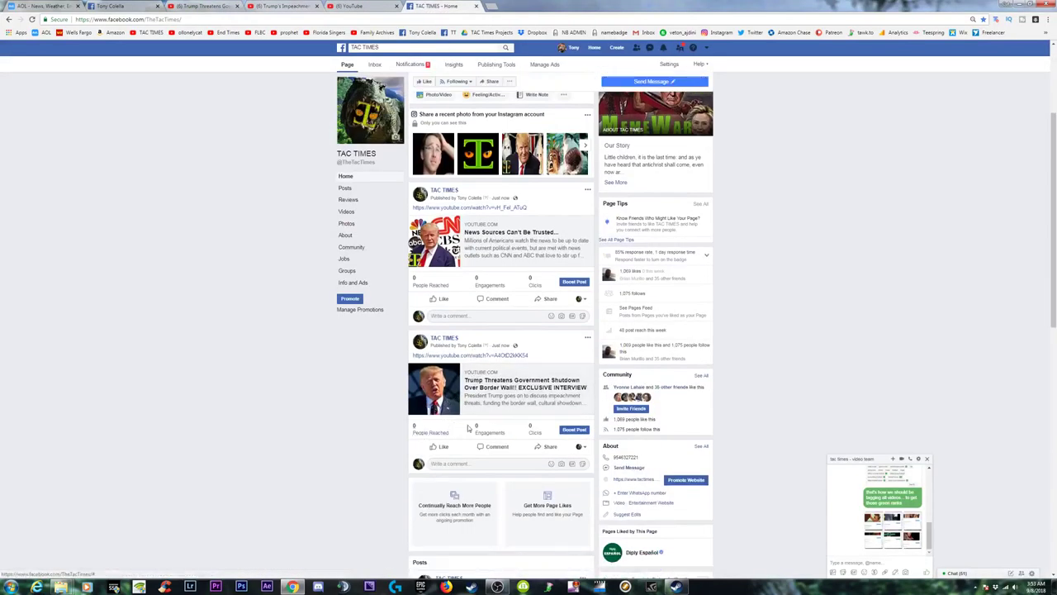
scroll(462, 396, down, 1)
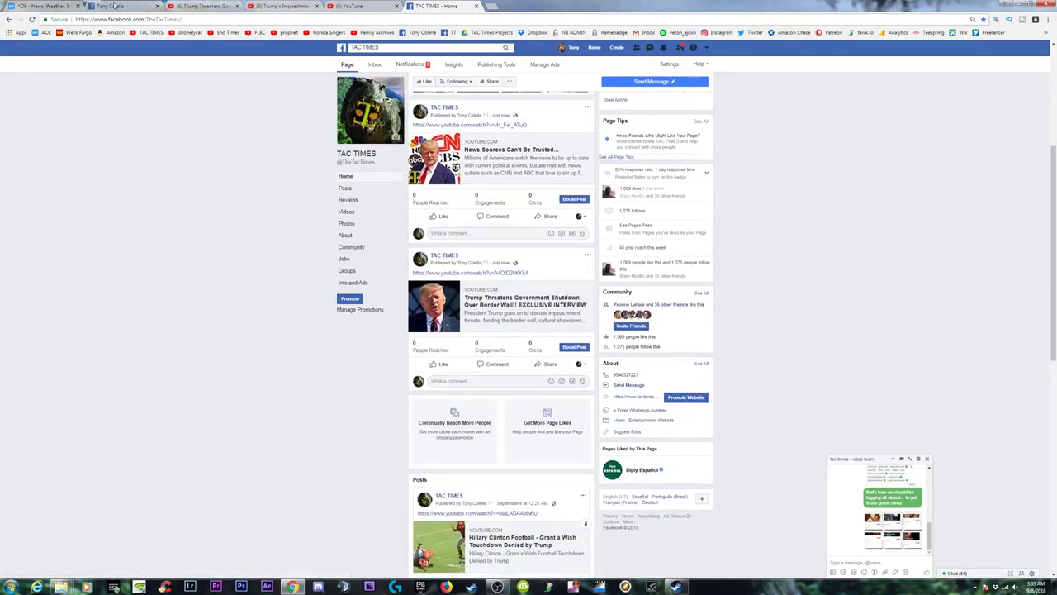
click(114, 6)
click(221, 6)
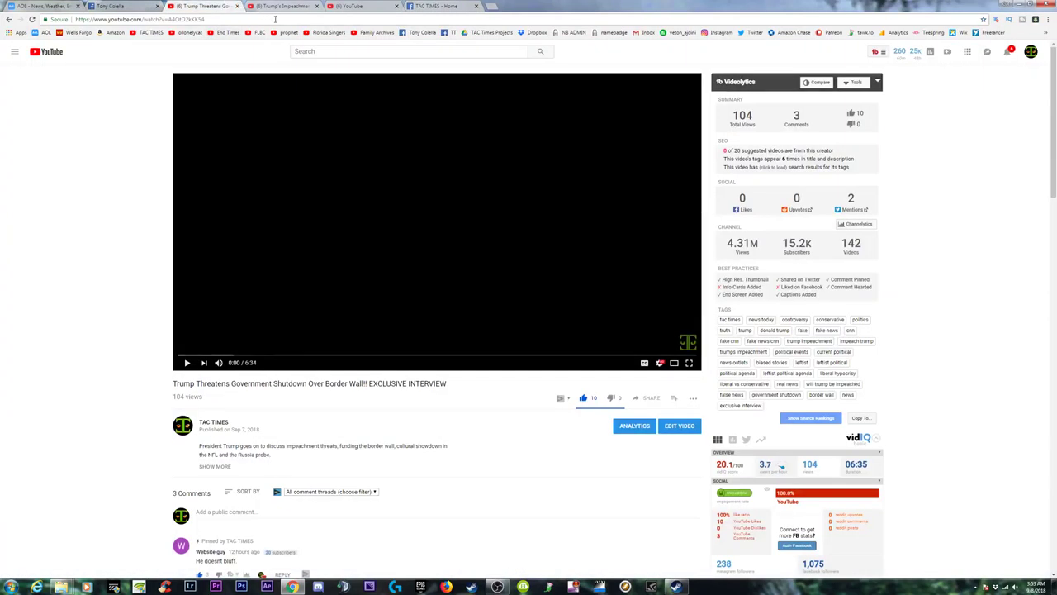
click(32, 19)
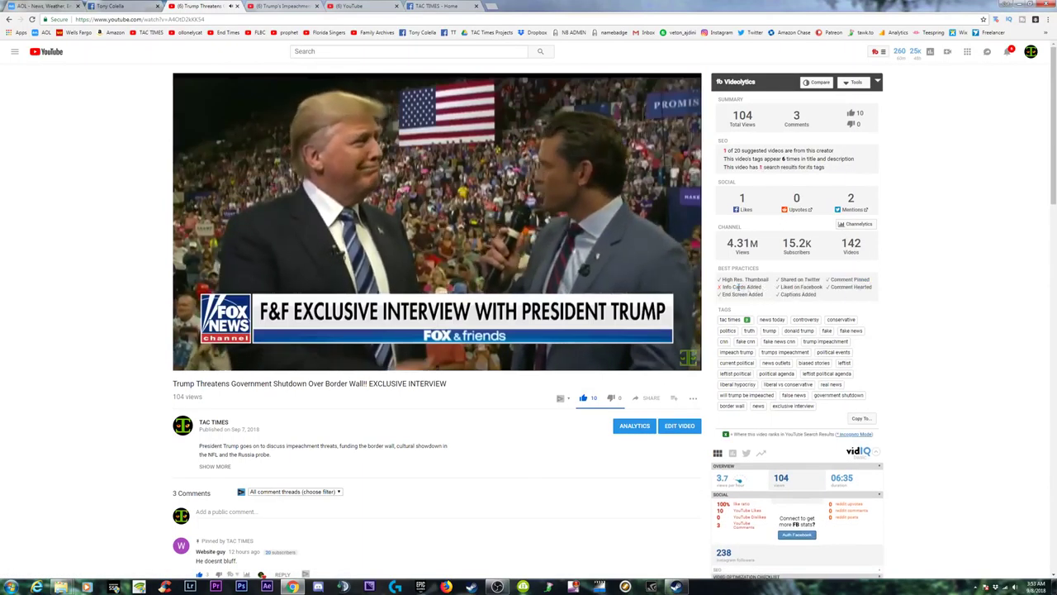
Look over the Info Cards Added item in vidIQ's checklist and close the Trump's Impeachment tab
triple_click(738, 286)
mouse_move(437, 221)
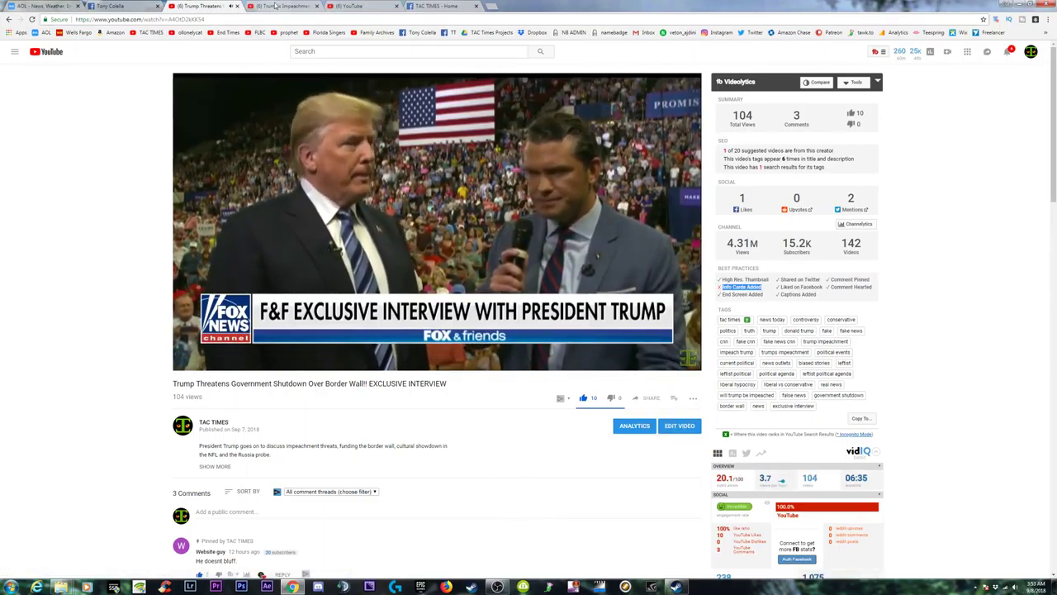
click(275, 6)
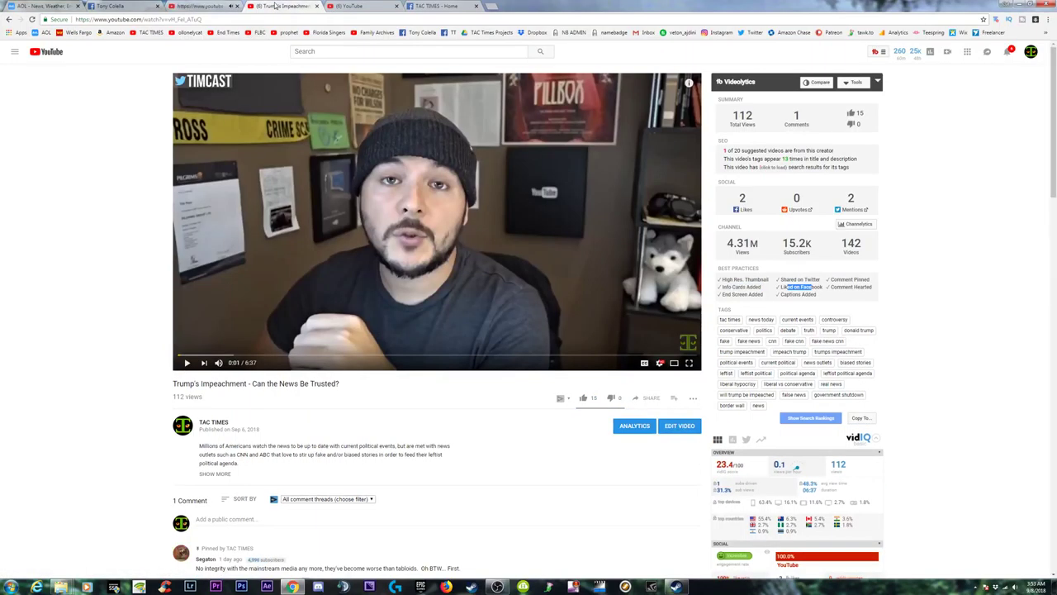
click(316, 6)
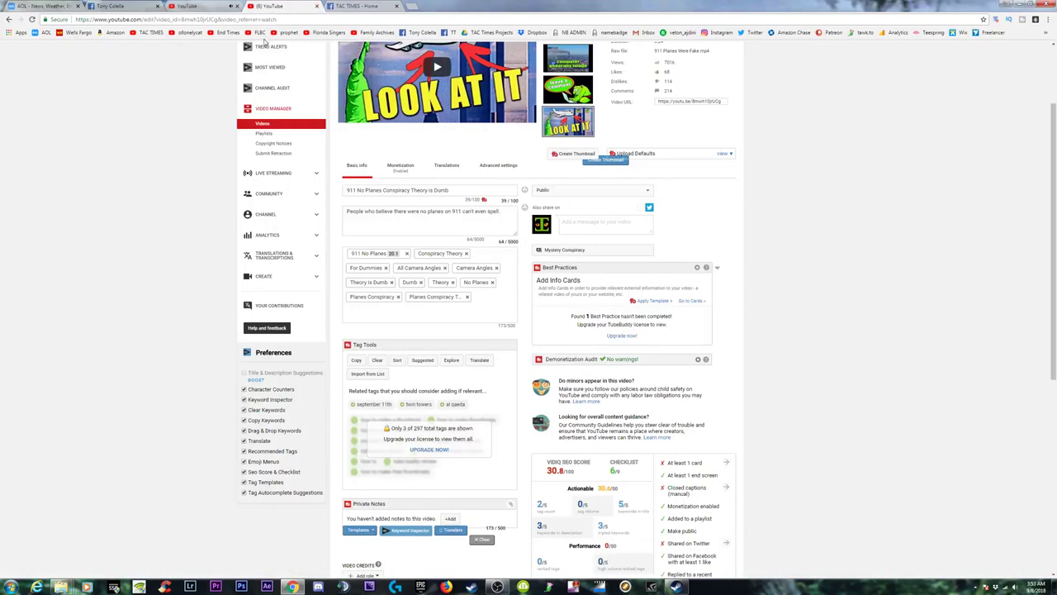
Enter '911 conspiracy' in YouTube search on the TAC TIMES channel page and pause its autoplaying video
scroll(426, 245, up, 2)
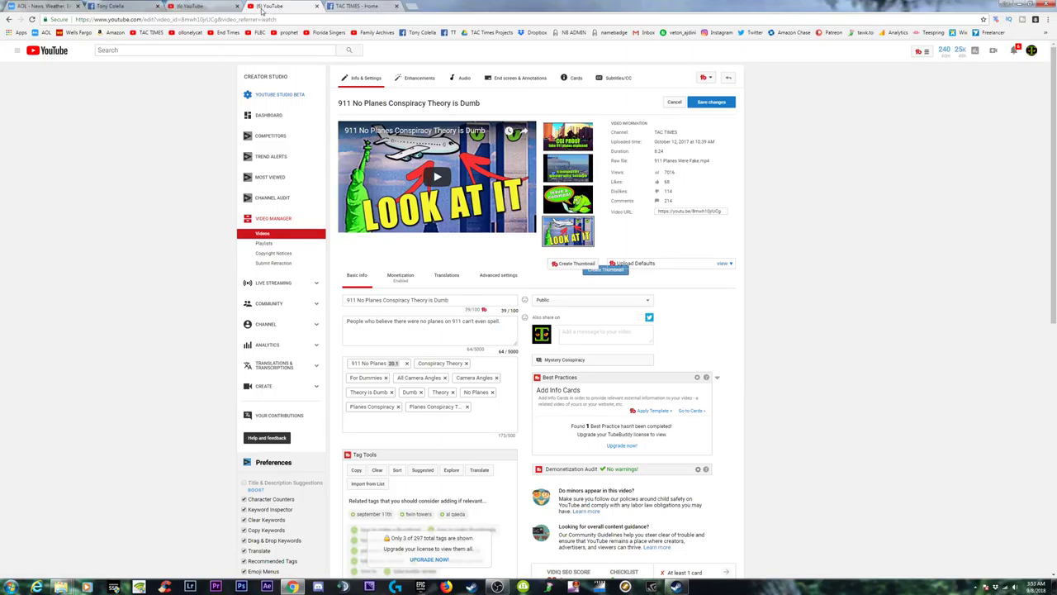
click(347, 6)
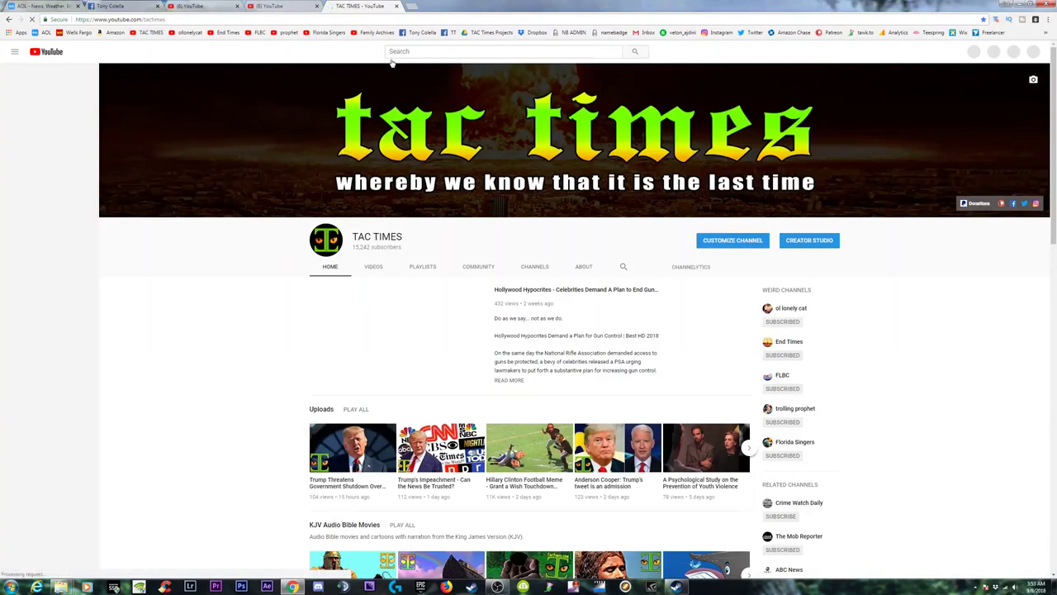
click(397, 53)
text(911 conspiracy)
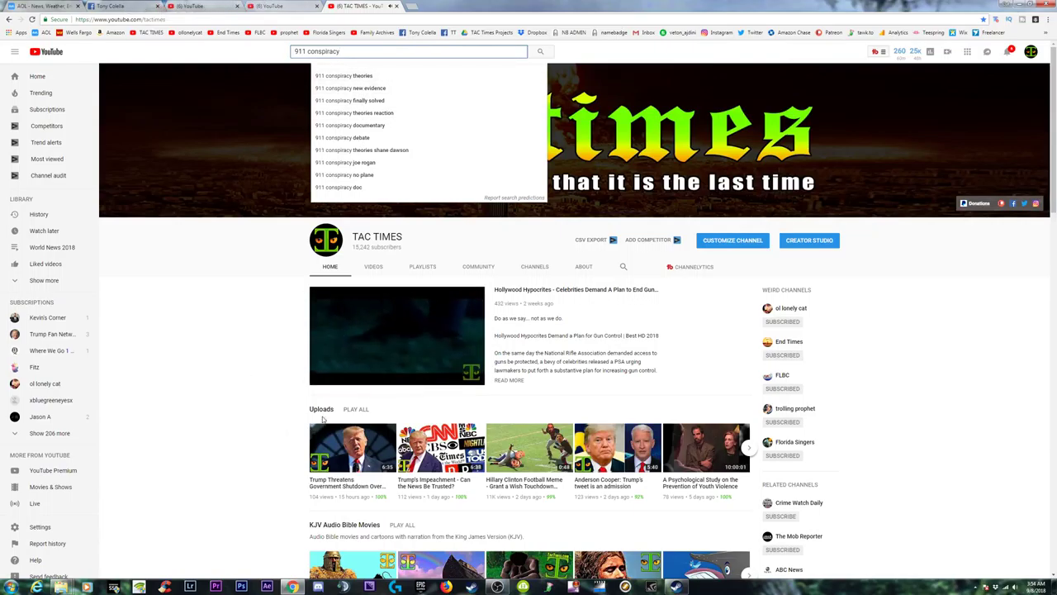
click(355, 339)
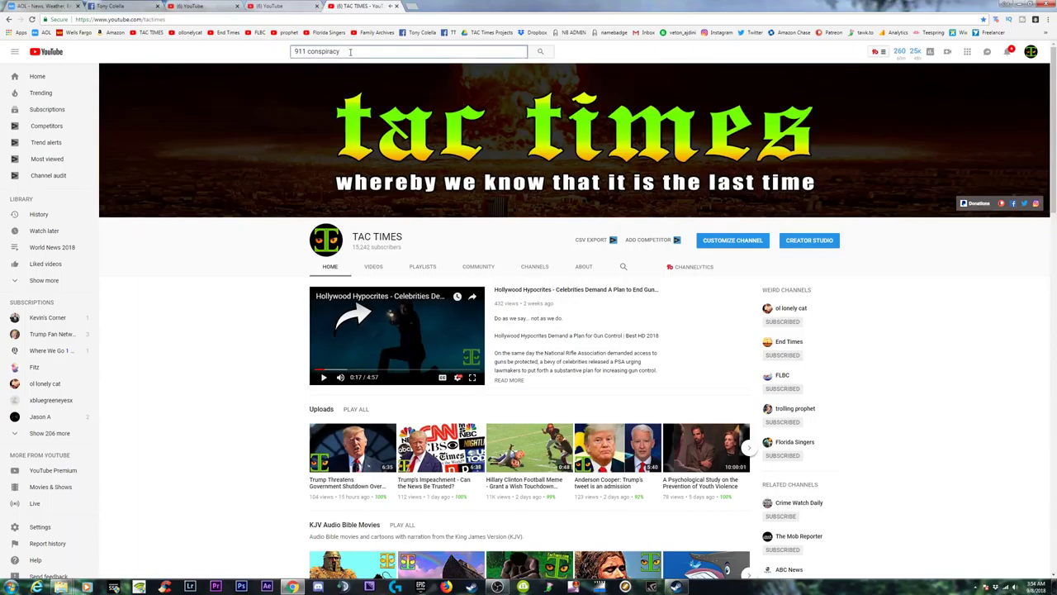
click(350, 51)
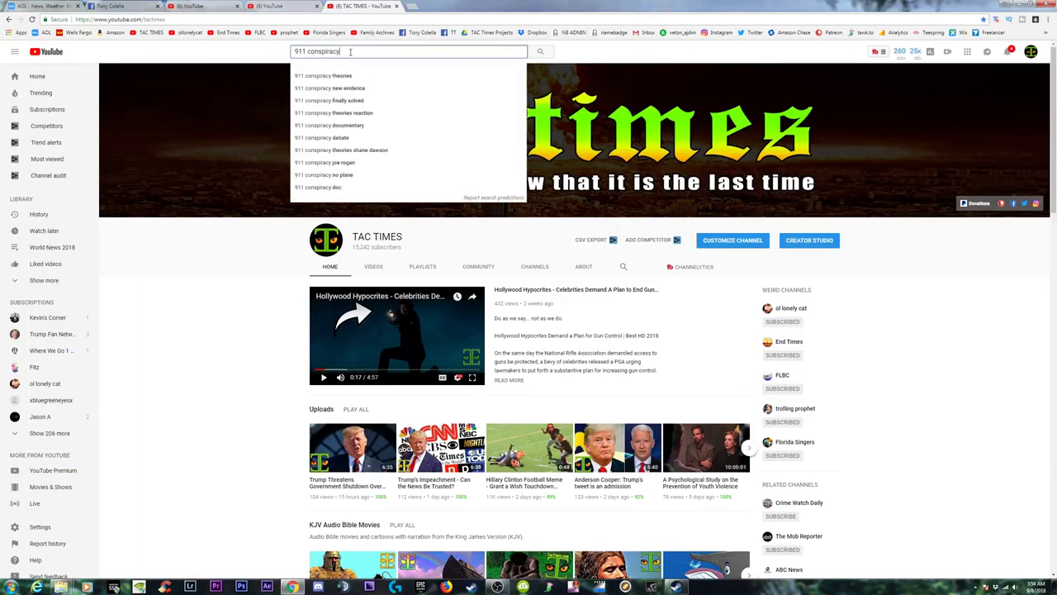
Search '911 conspiracy theories' and paste that phrase into the video's tags
click(339, 76)
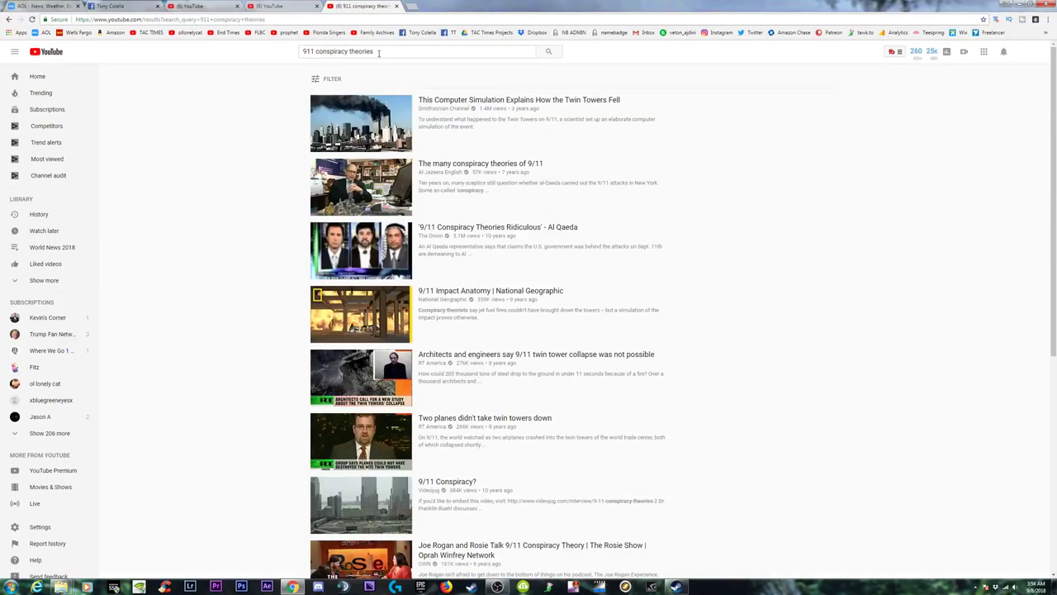
drag(376, 51, 314, 47)
key(ctrl+c)
click(277, 7)
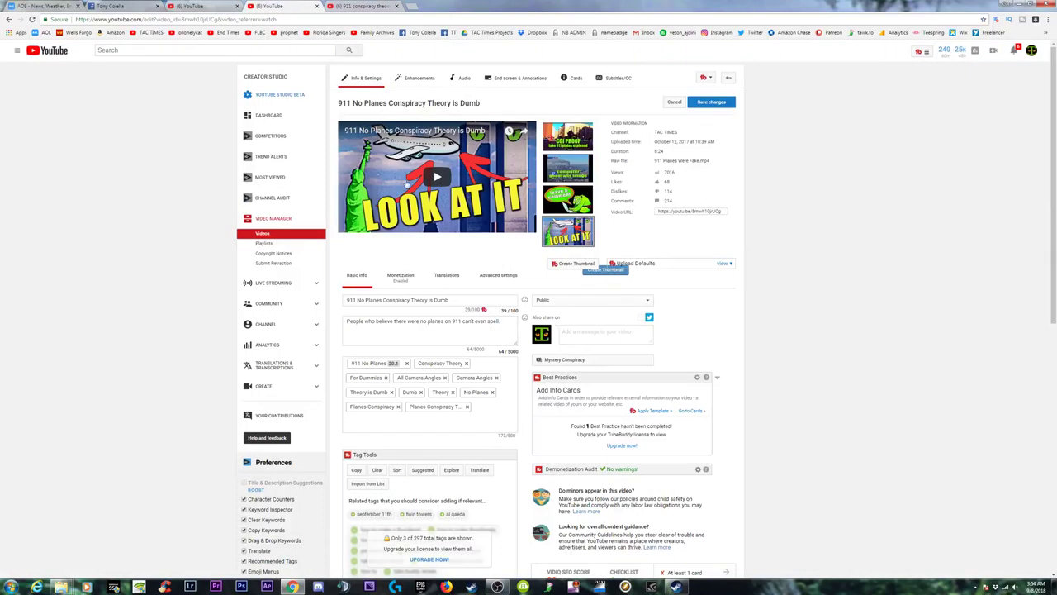
key(ctrl+v)
Search '911 conspiracy theory no planes' and add that phrase as a tag
click(364, 6)
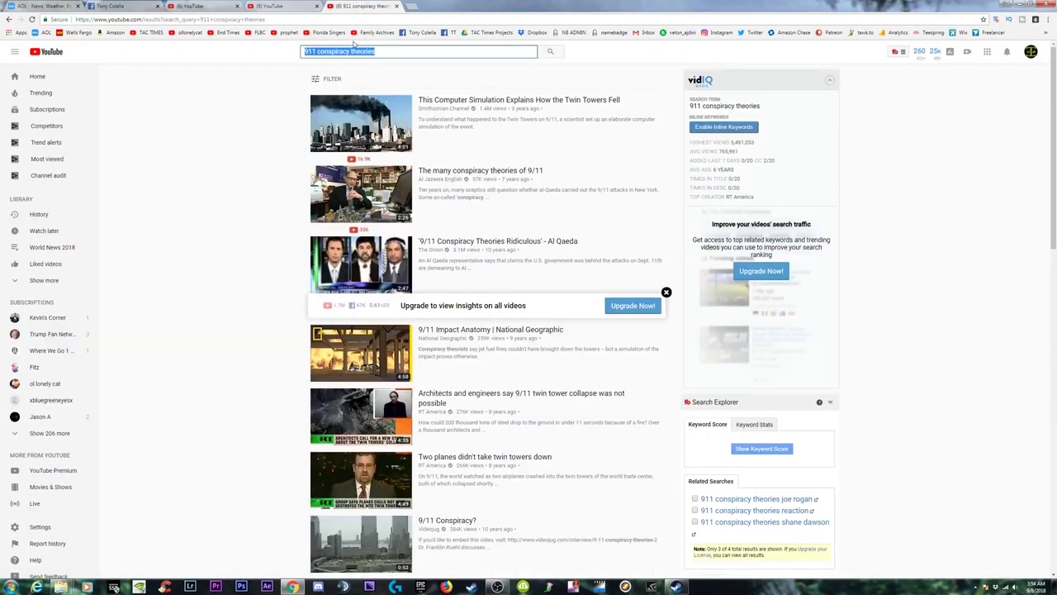
click(388, 52)
key(BackSpace)
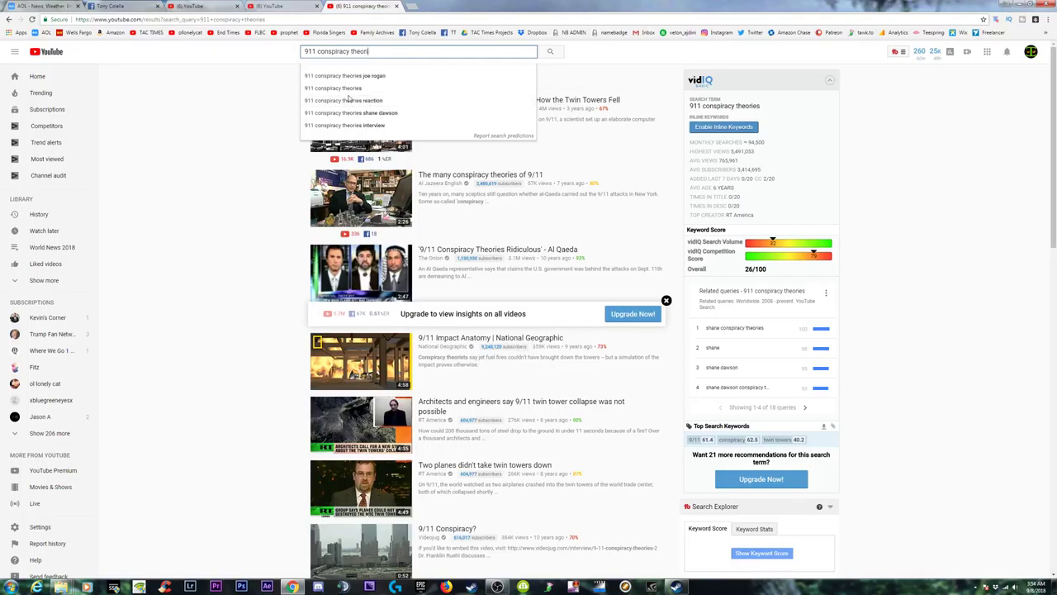
key(BackSpace)
text(y)
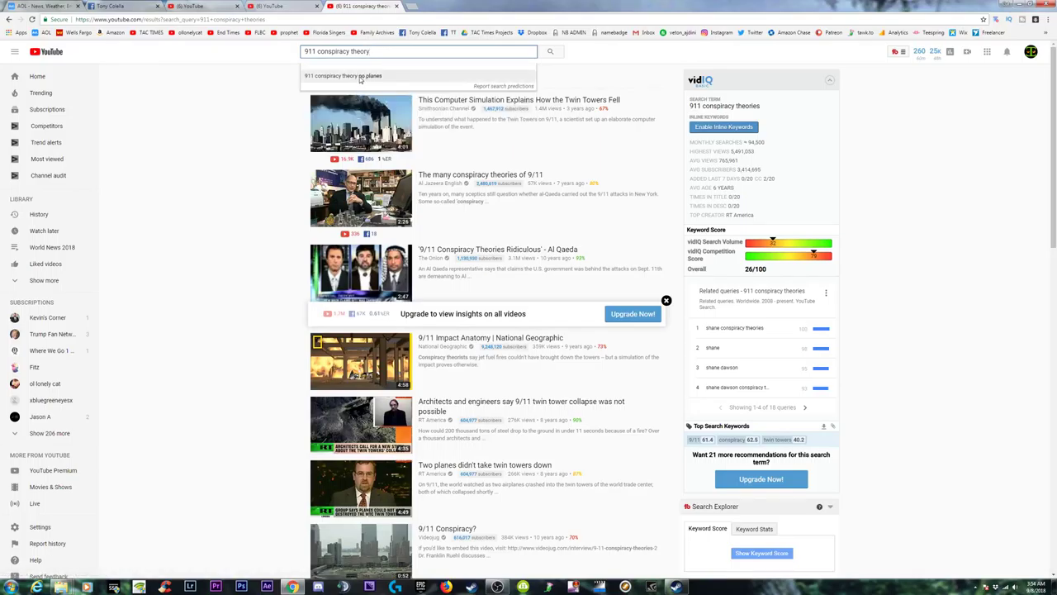
click(359, 76)
drag(415, 52, 297, 54)
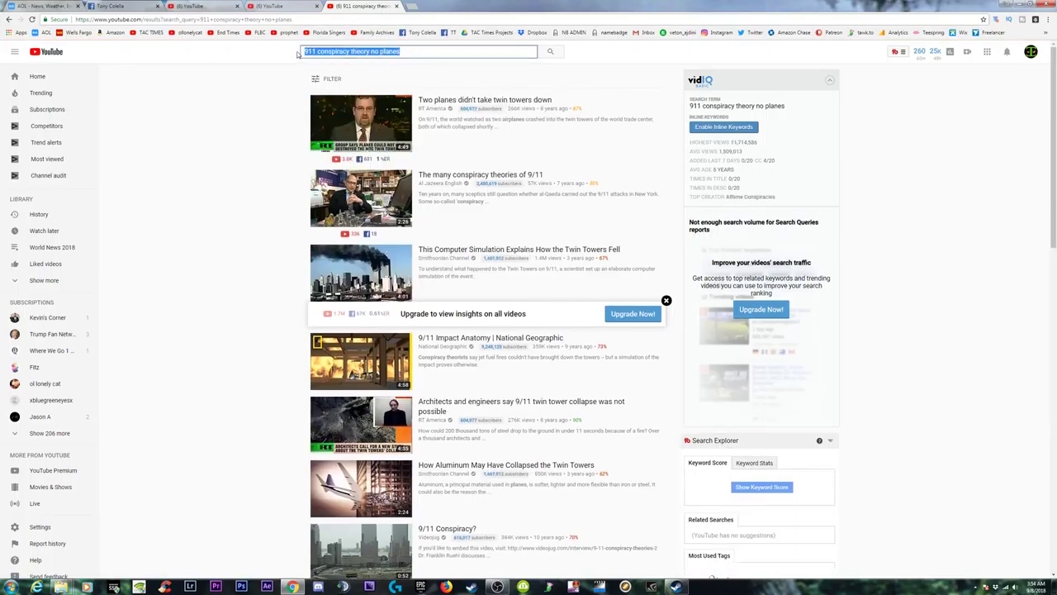
click(275, 7)
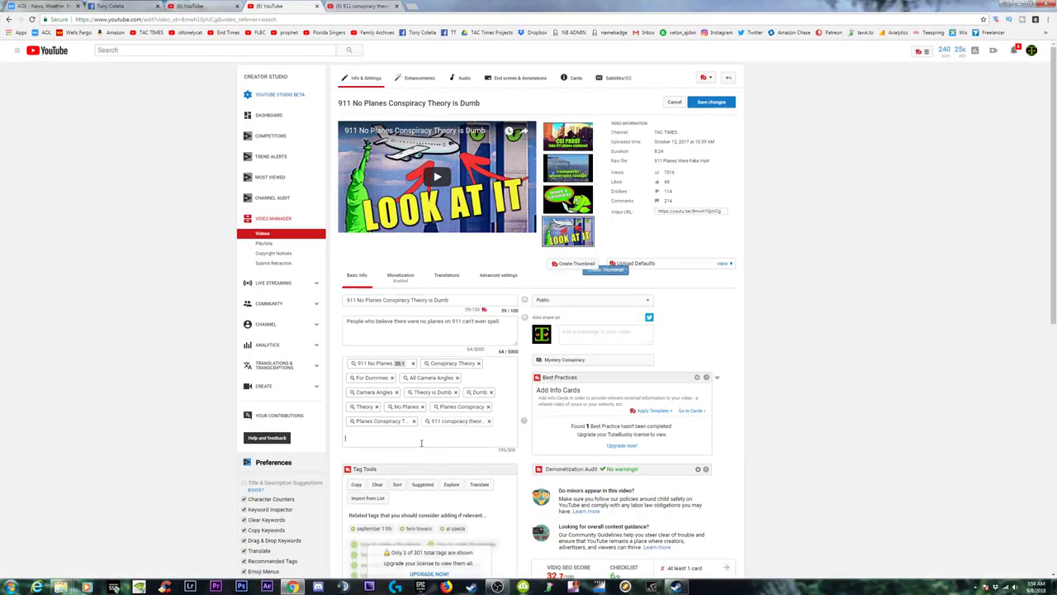
key(ctrl+v)
key(Return)
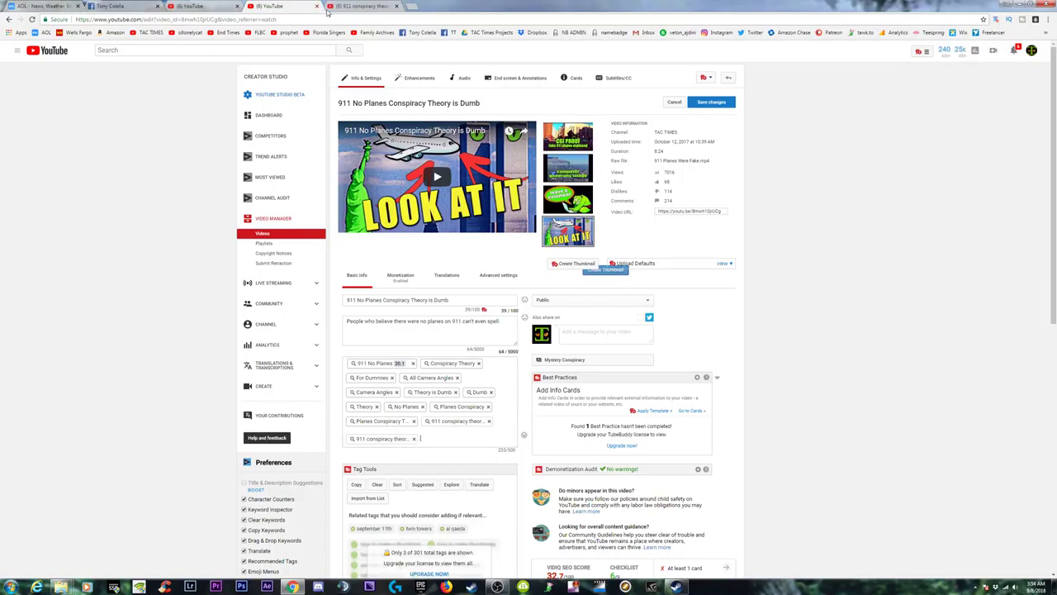
Search the suggestion '911 no planes watch for proof' and add it as a tag
click(357, 7)
drag(421, 53, 332, 60)
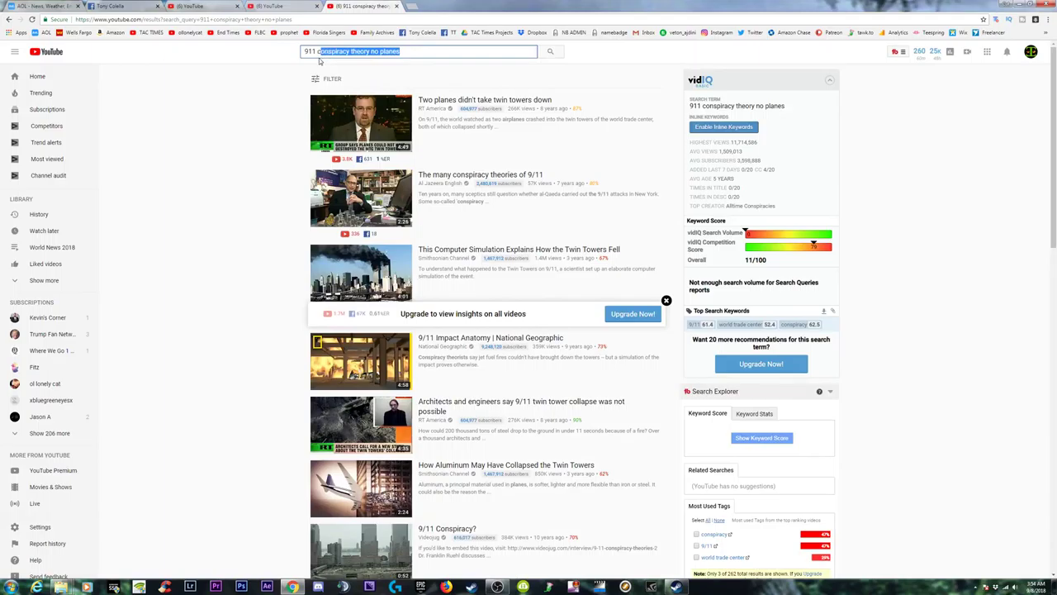
text(no pl)
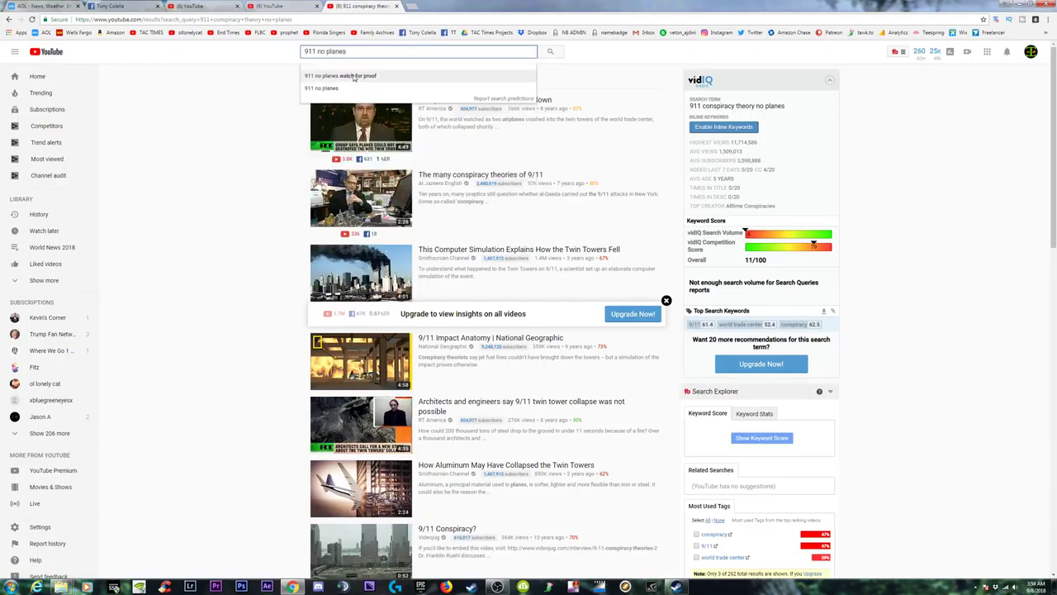
click(353, 76)
drag(396, 51, 302, 52)
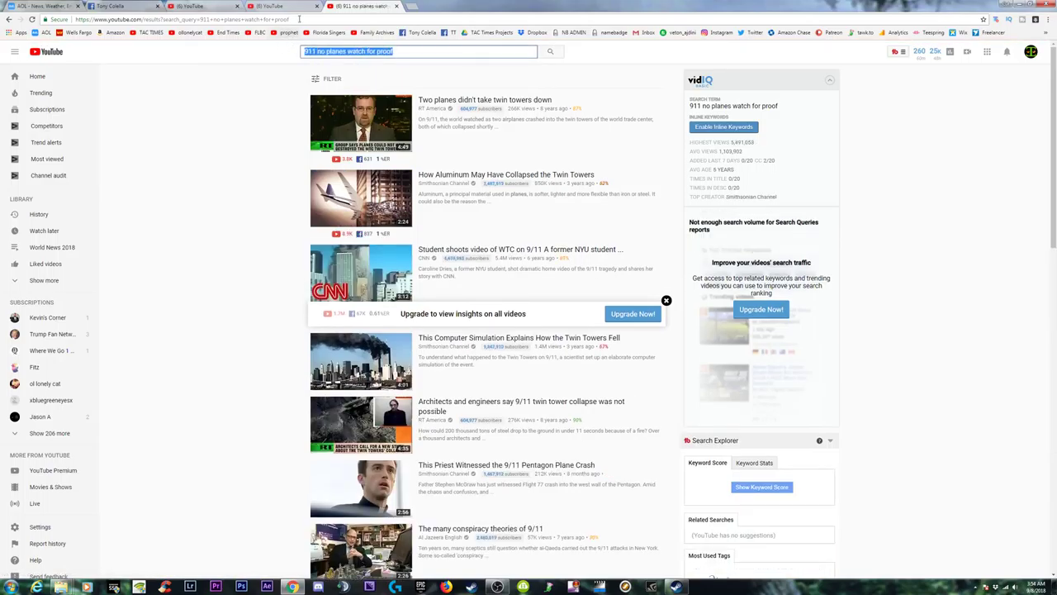
click(273, 7)
click(445, 449)
key(ctrl+v)
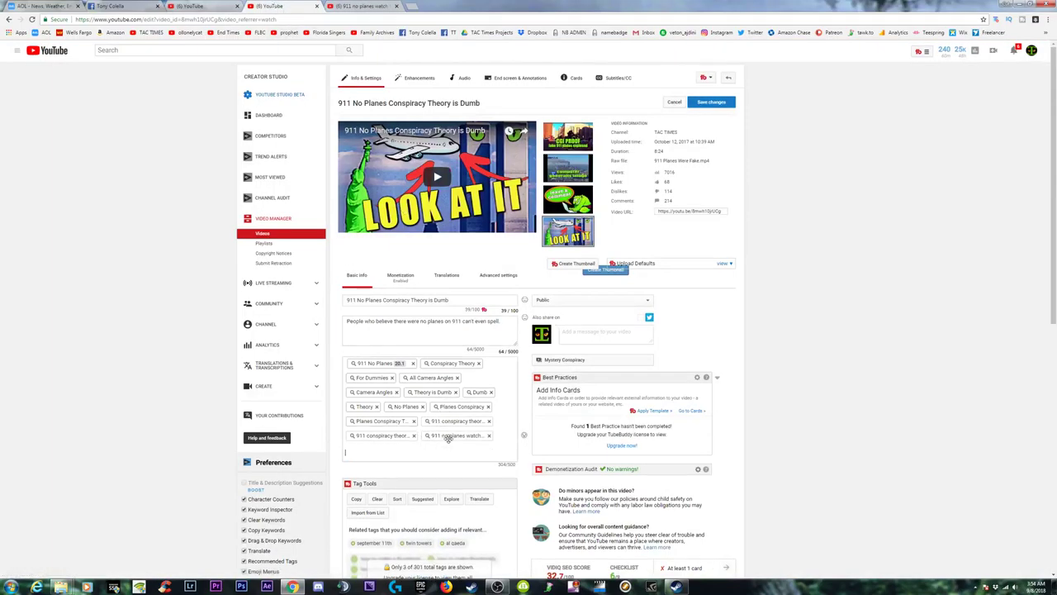
click(379, 8)
click(412, 7)
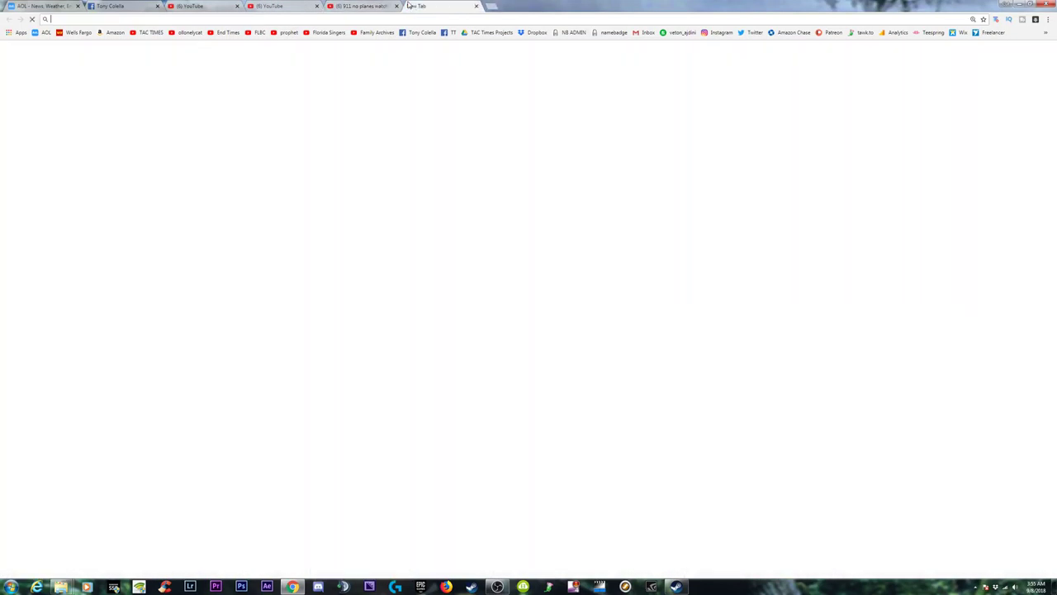
Google '911 no planes' in a new private browsing window
click(441, 177)
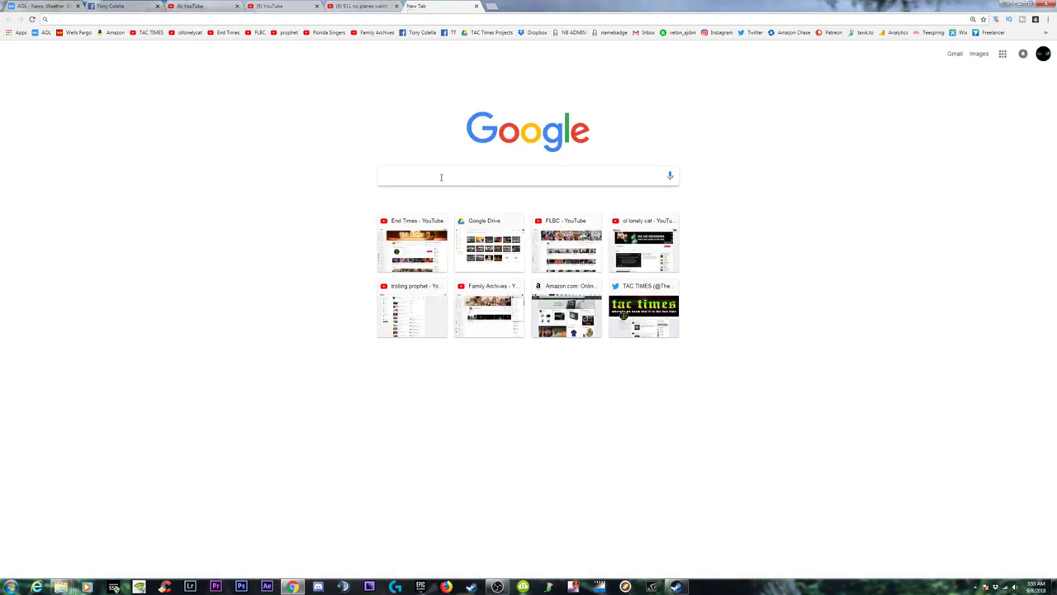
text(911 no planes)
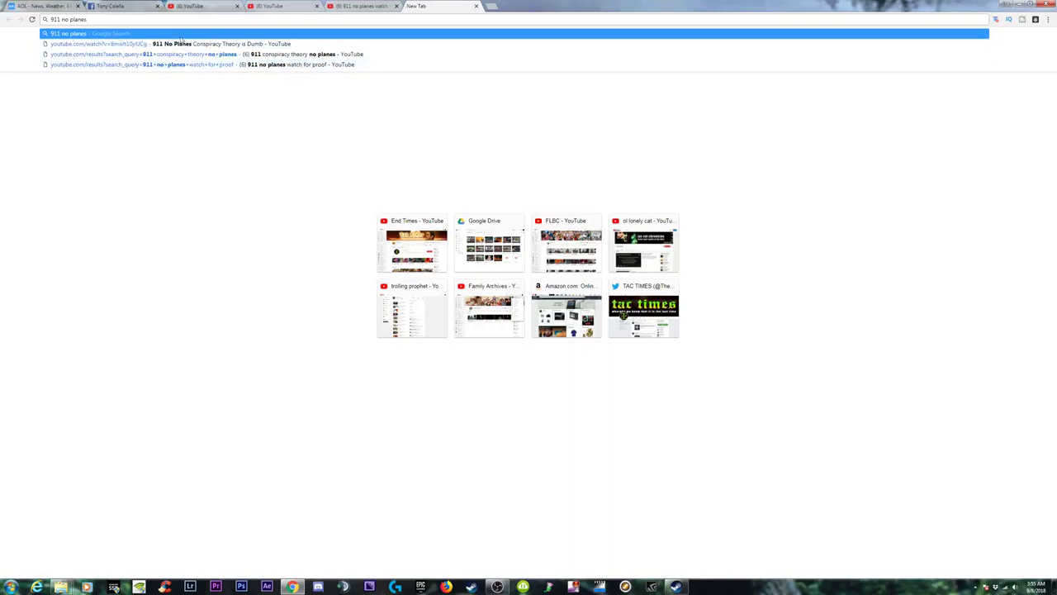
click(1047, 19)
click(990, 51)
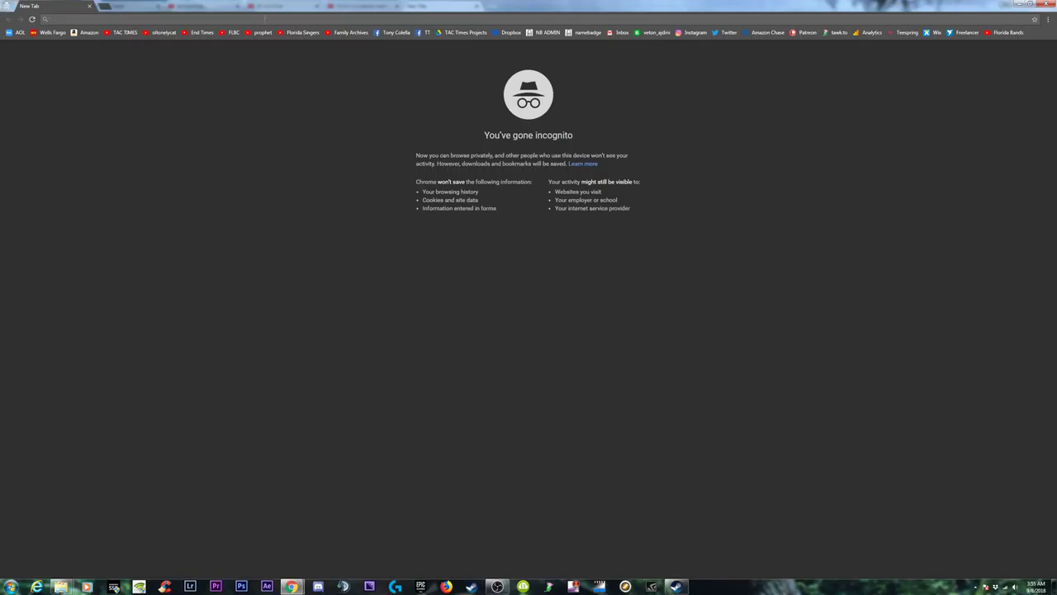
text(911)
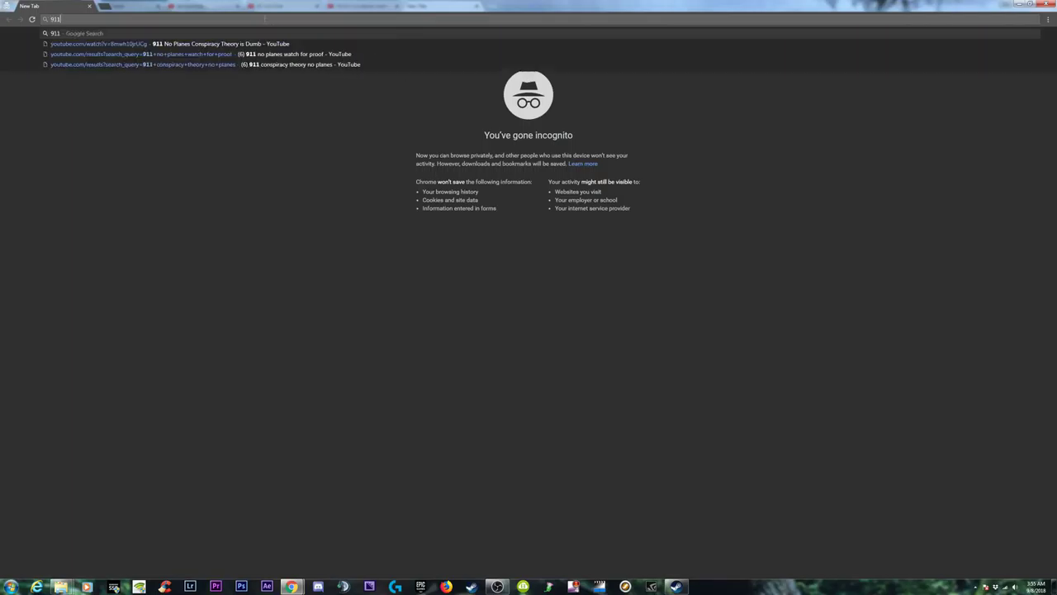
text( no pol)
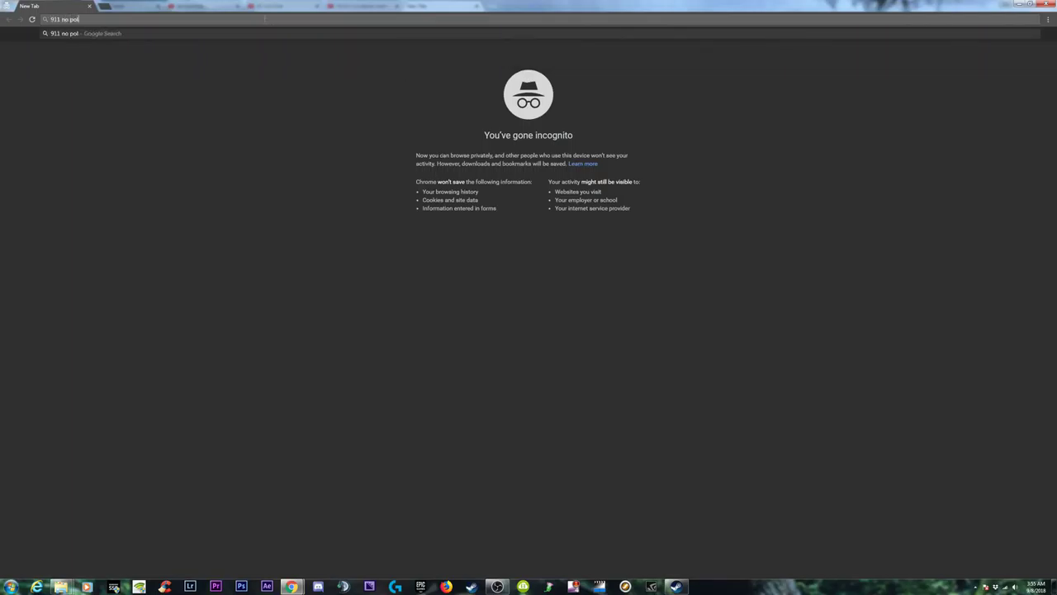
text(anes)
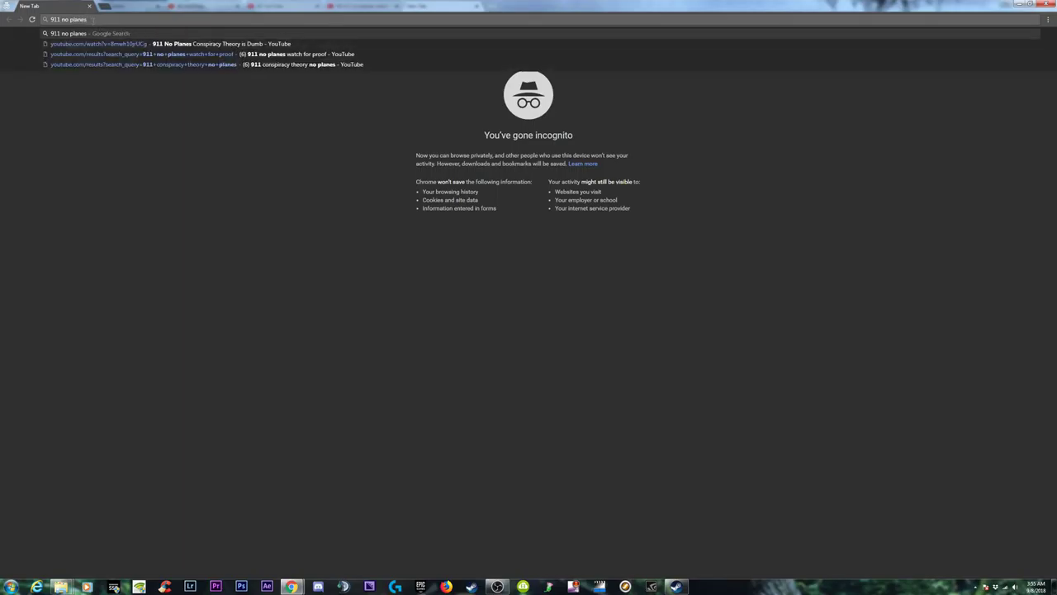
key(Return)
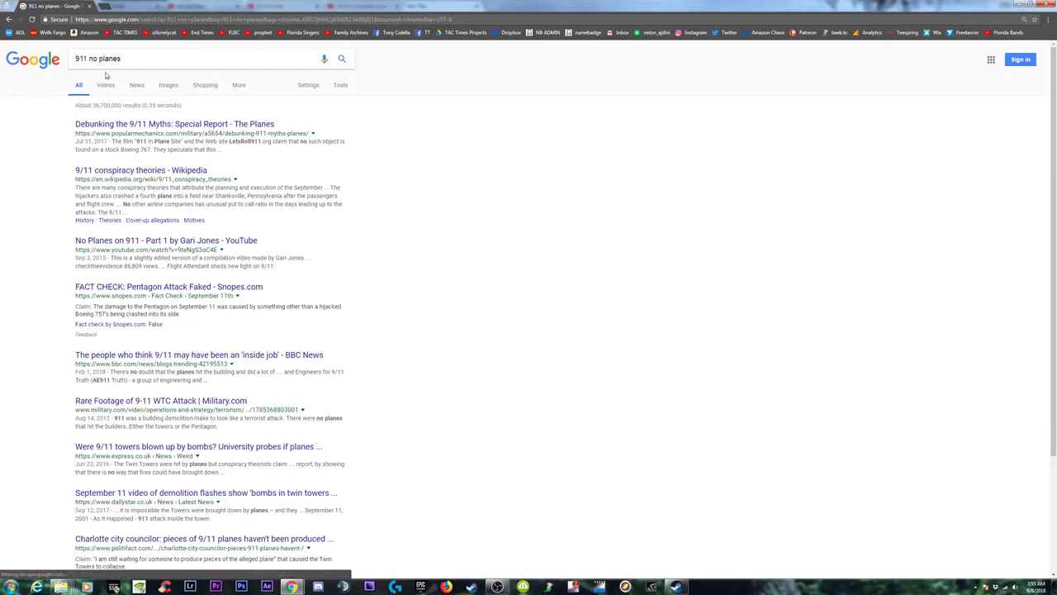
Copy the top result title 'Debunking the 9/11 Myths' and add it as a video tag
drag(74, 124, 173, 125)
key(ctrl+c)
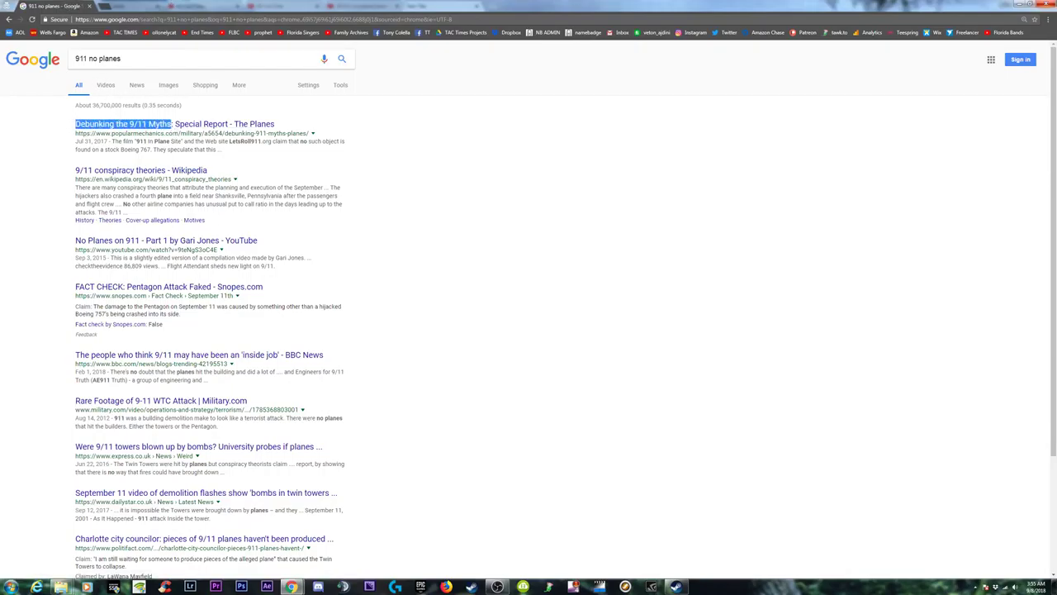
click(1030, 4)
drag(376, 42, 727, 41)
click(361, 6)
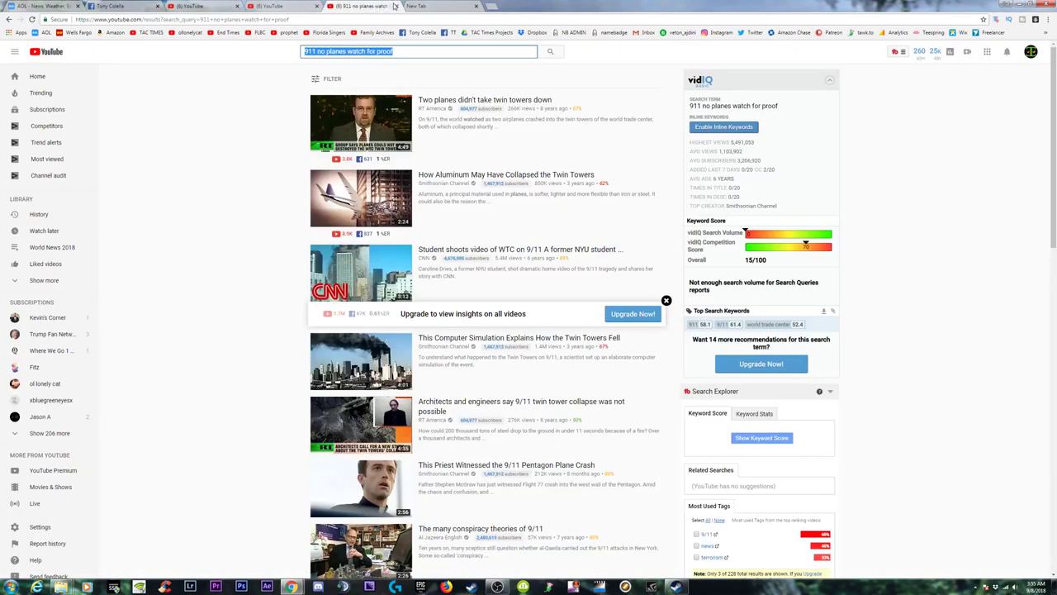
click(397, 5)
text(911 no planes)
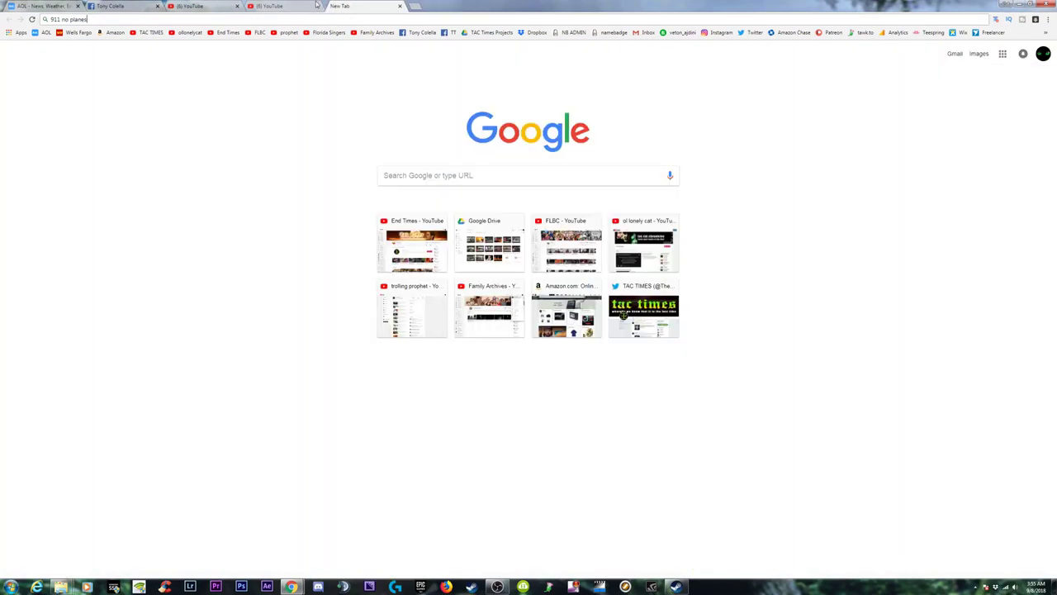
click(300, 8)
key(ctrl+v)
key(Return)
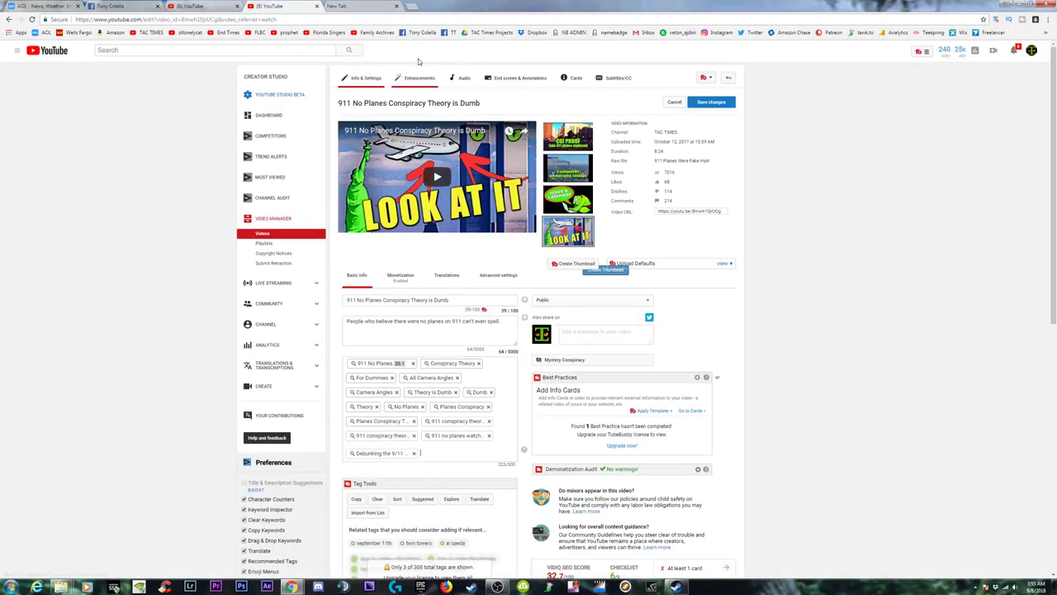
click(364, 6)
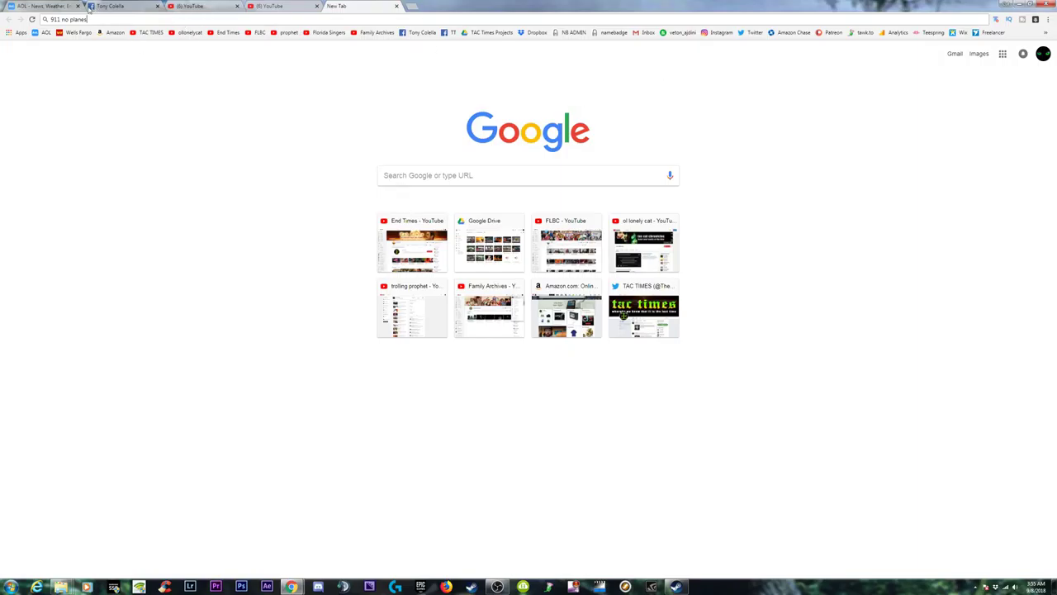
Google 'trends' and open the Google Trends site from the results
key(BackSpace)
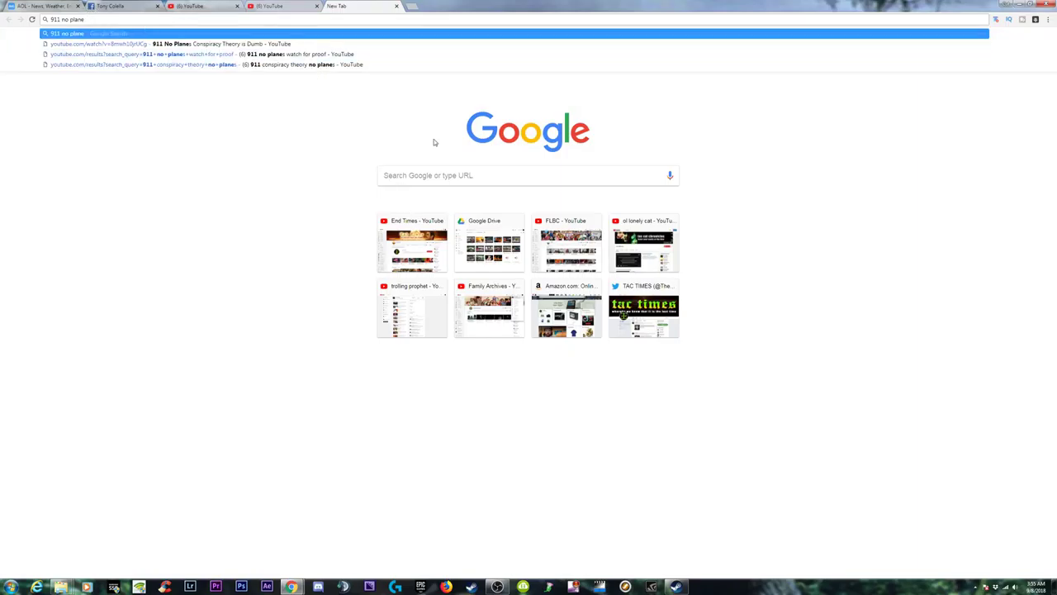
click(471, 175)
text(trends)
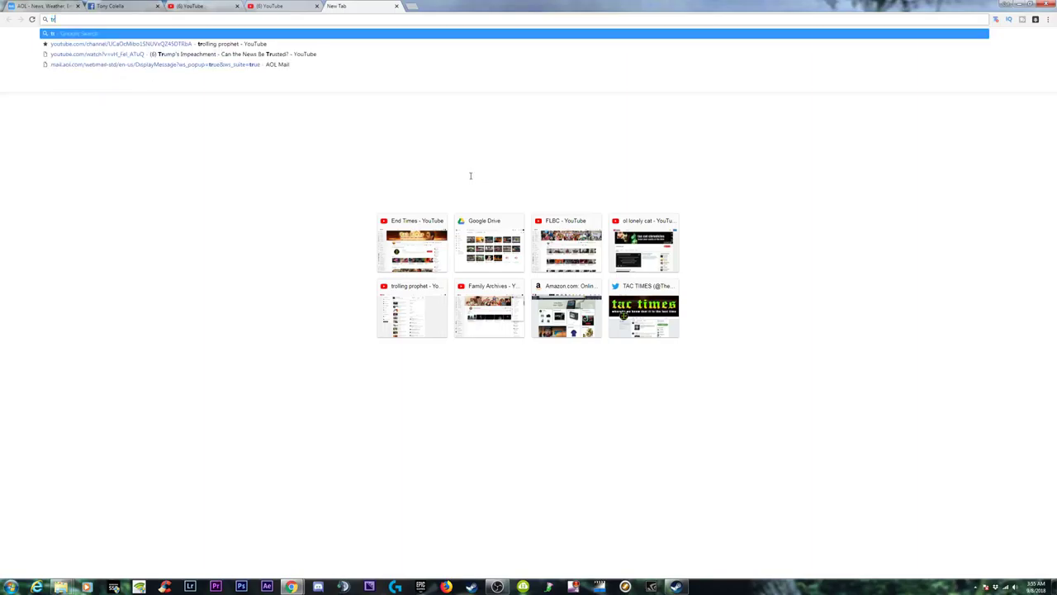
key(Return)
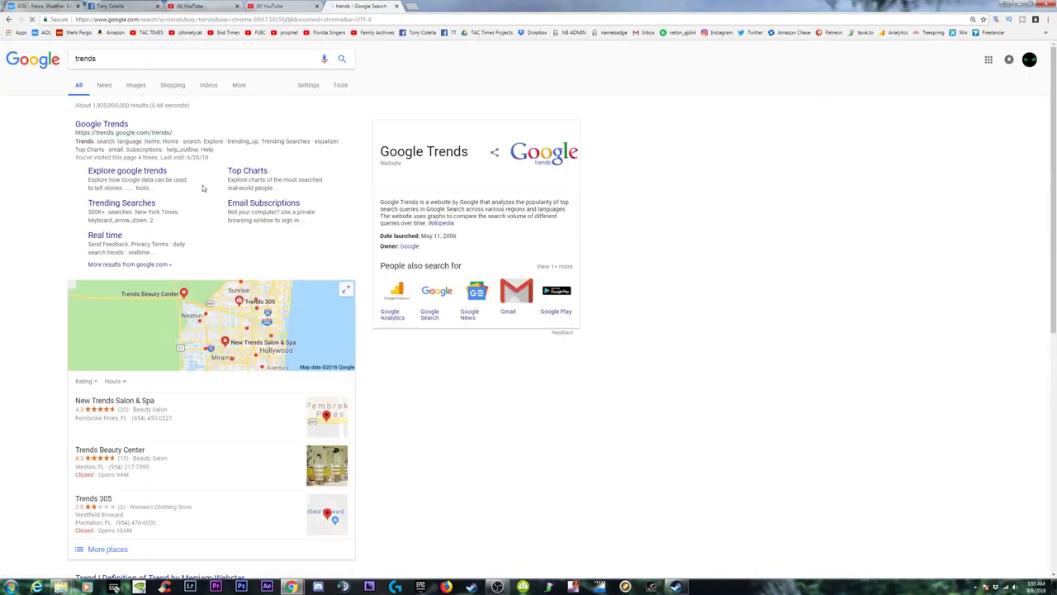
click(111, 125)
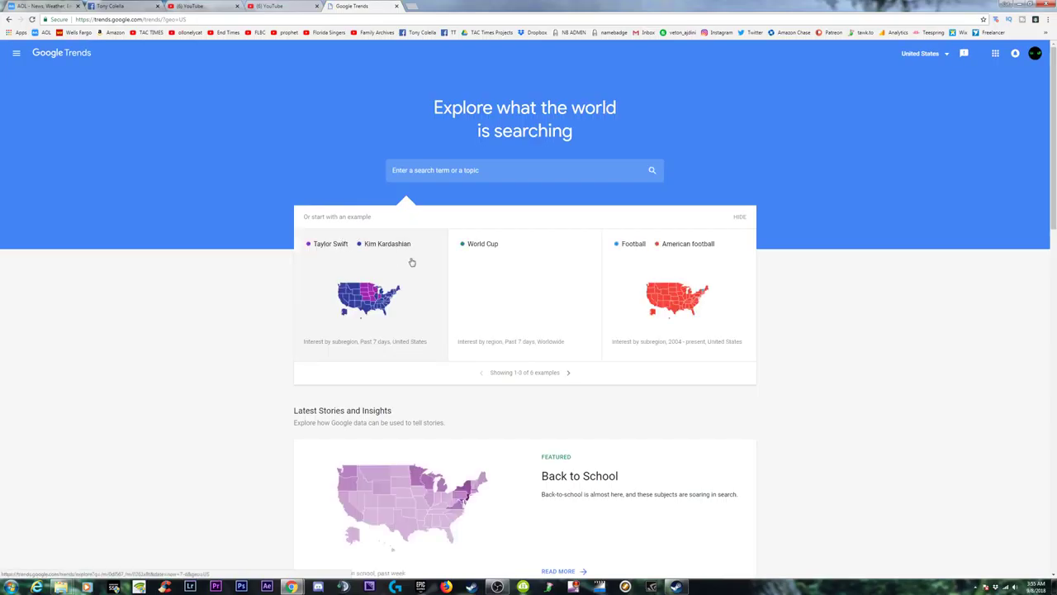
Explore search interest for '911 conspiracy' in Google Trends
scroll(568, 325, down, 3)
scroll(568, 331, up, 3)
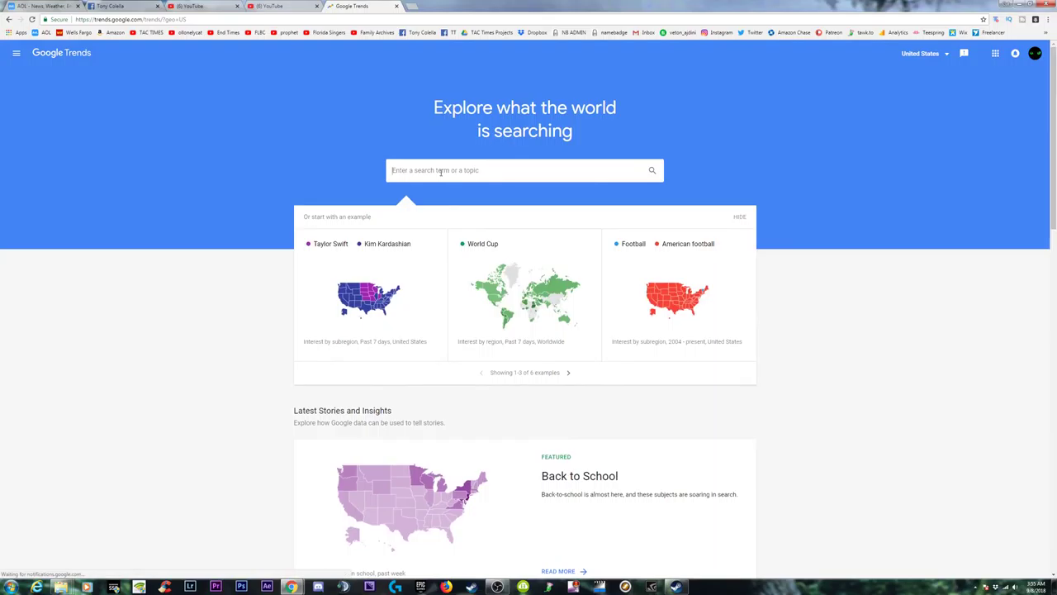
text(g)
text(conspiracy)
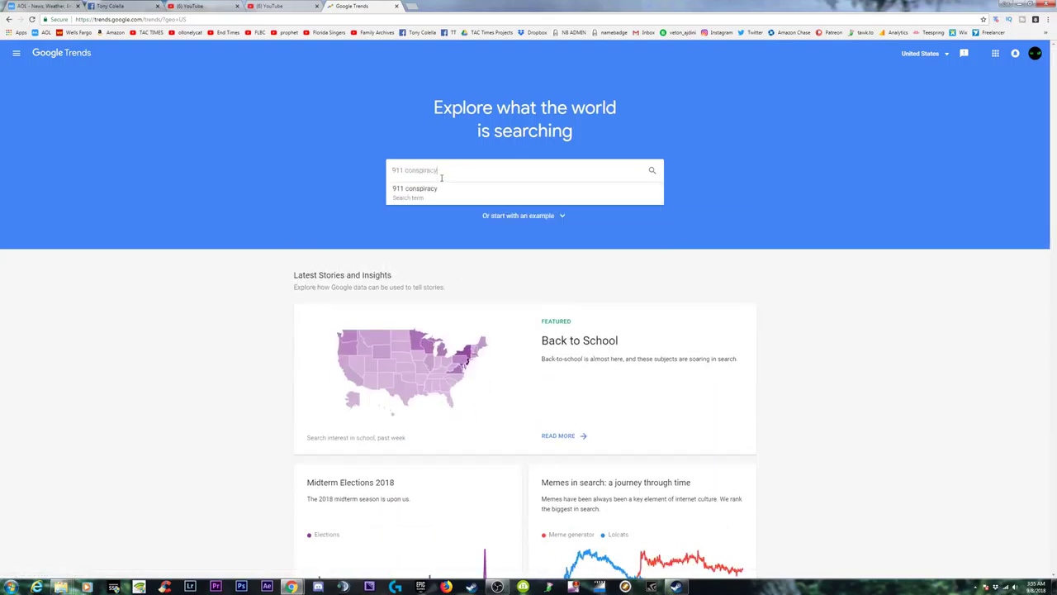
click(441, 190)
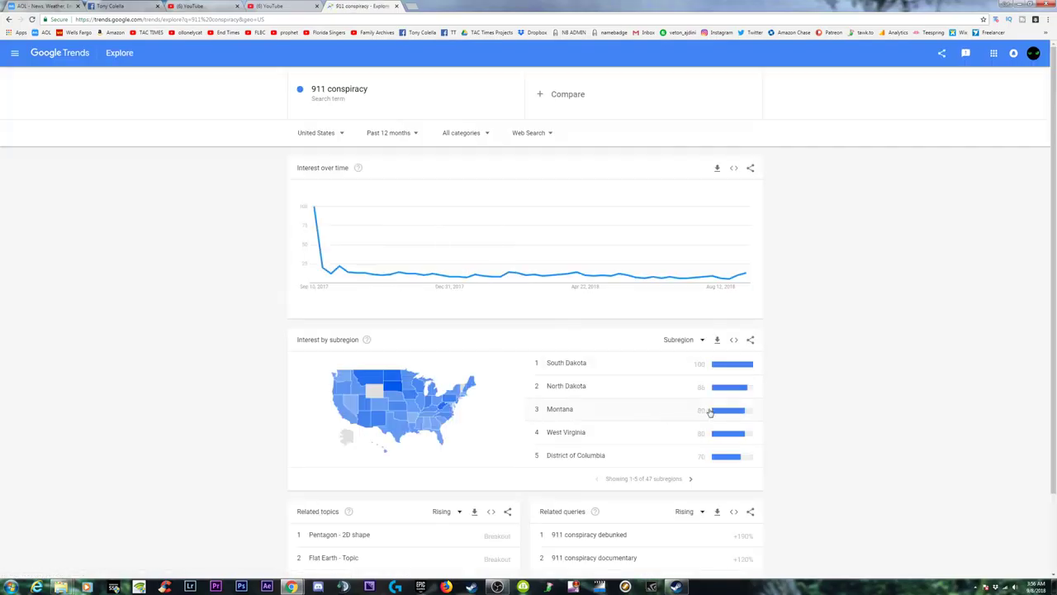
scroll(793, 423, down, 1)
scroll(793, 423, up, 1)
Compare '911 no planes', 'no planes conspiracy' and '911 fake planes' against it in Trends
click(561, 95)
text(911 no planes)
key(Return)
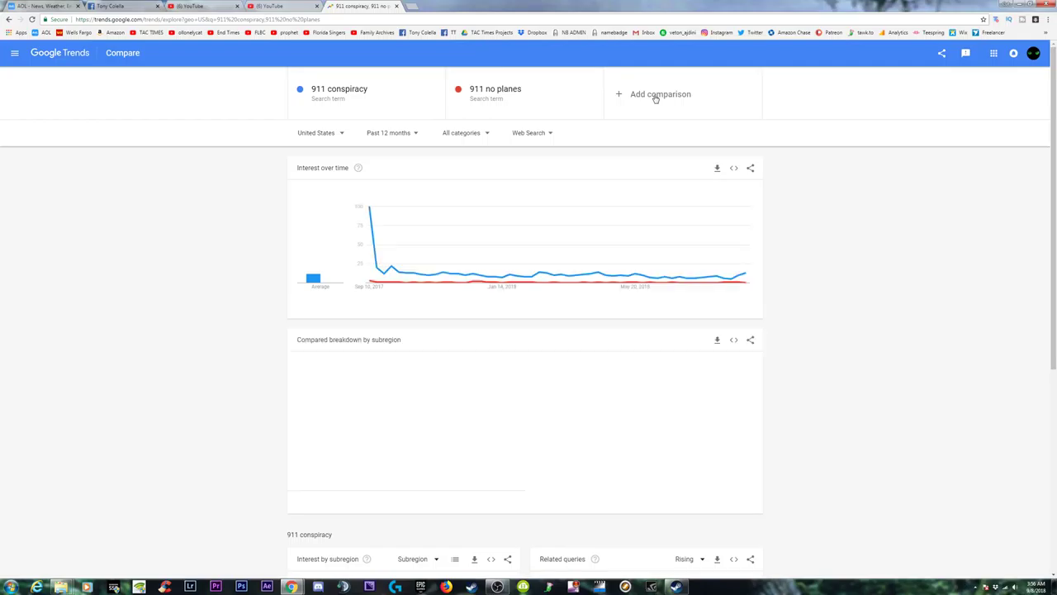
click(655, 98)
text(no planes conspiracy)
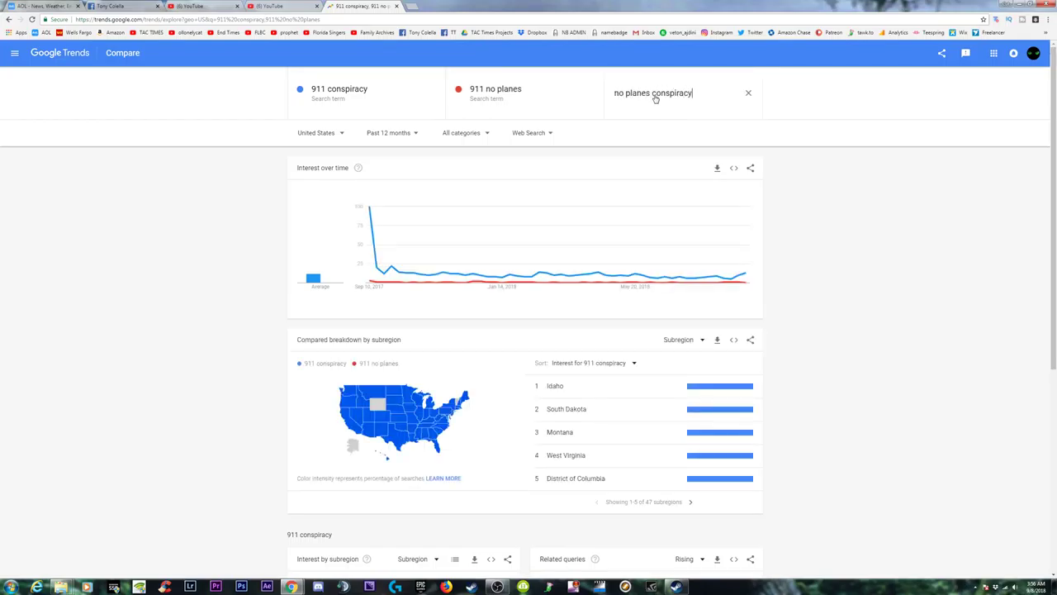
key(Return)
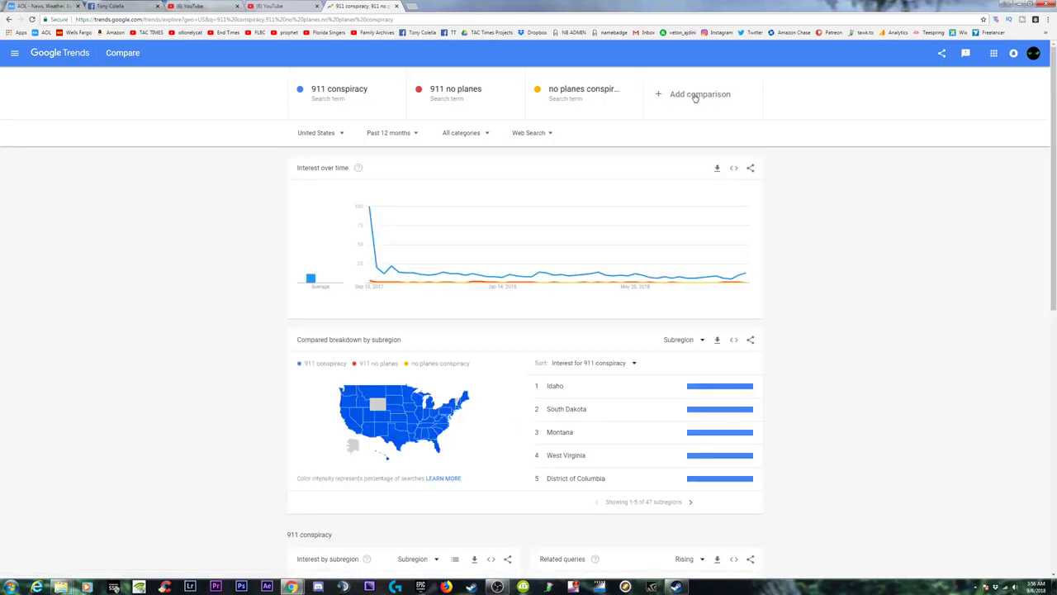
click(695, 97)
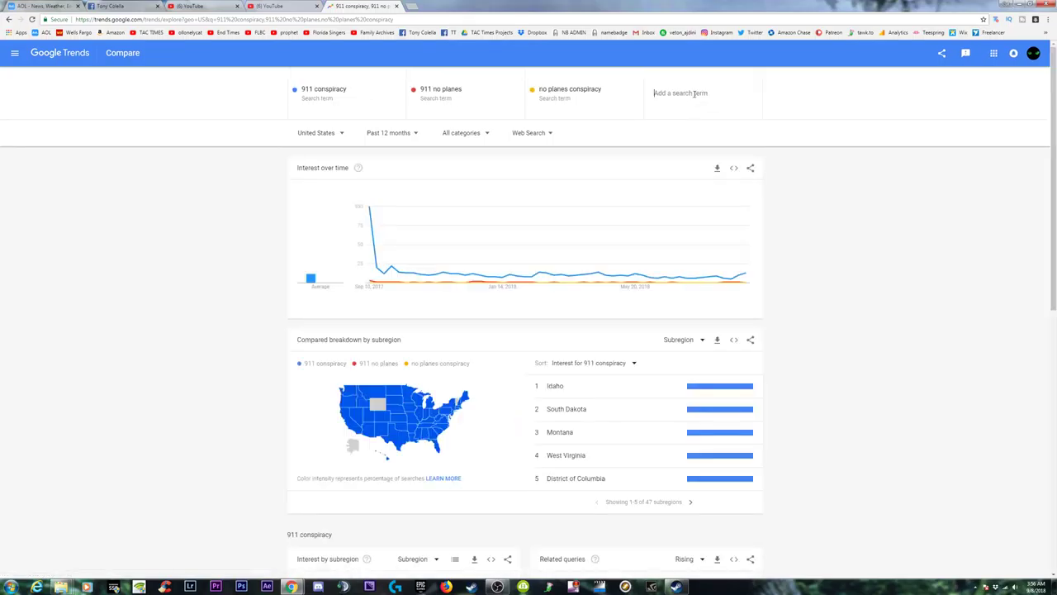
text(911 fake p)
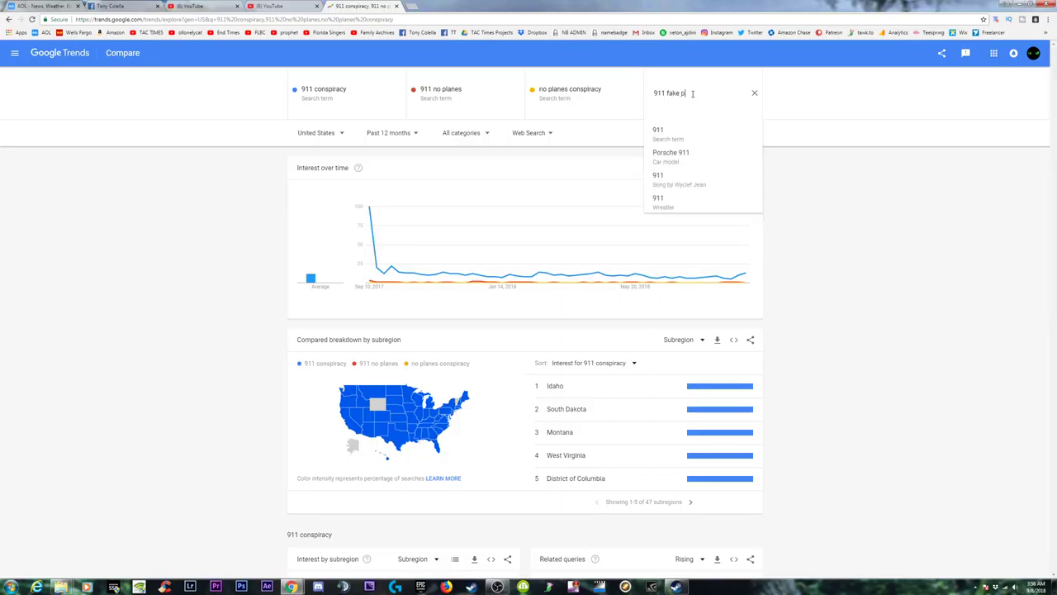
text(lanes)
key(Return)
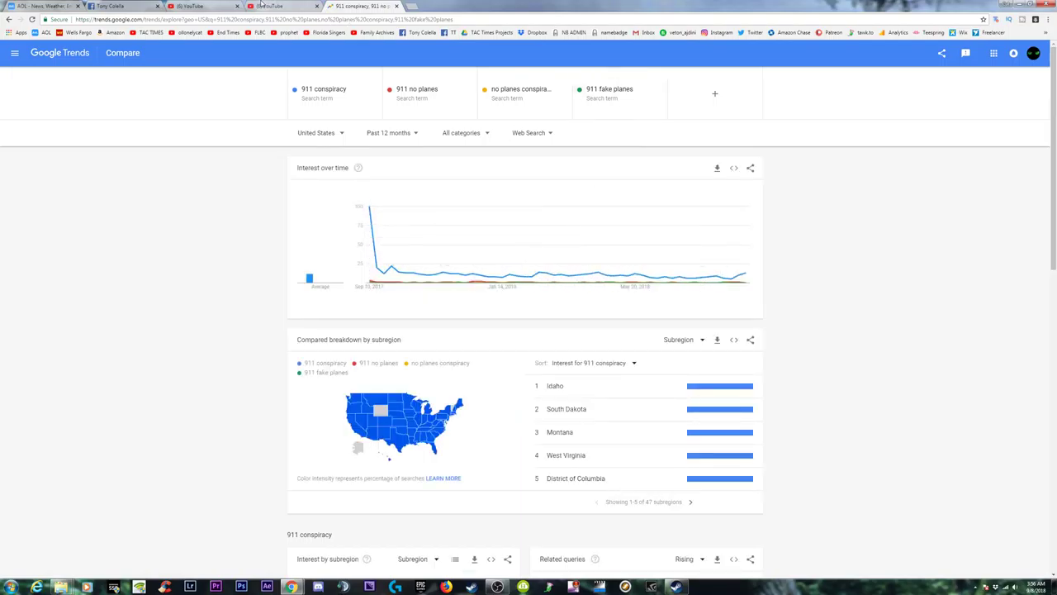
click(281, 7)
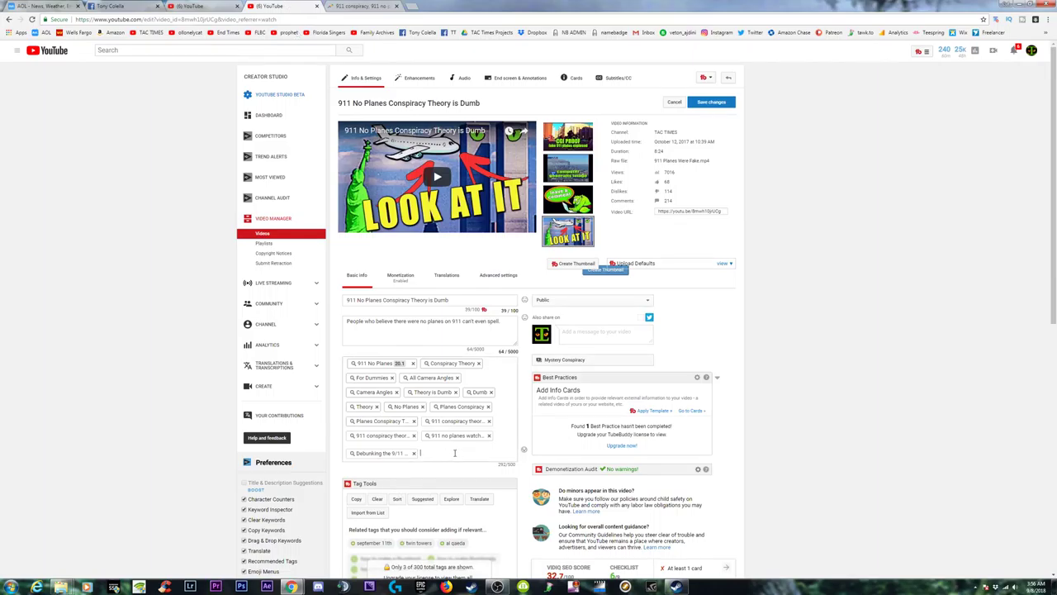
Add the tags 'no planes conspiracy', '9 11 no planes conspiracy theory' and 'fake planes conspiracy'
text(noplanes c)
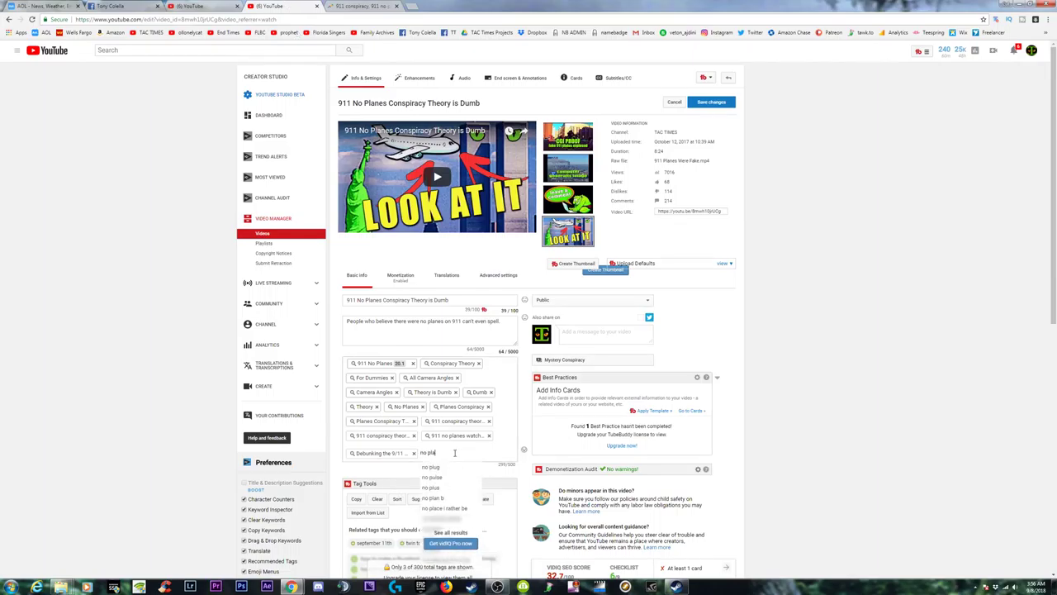
text(onspiracy)
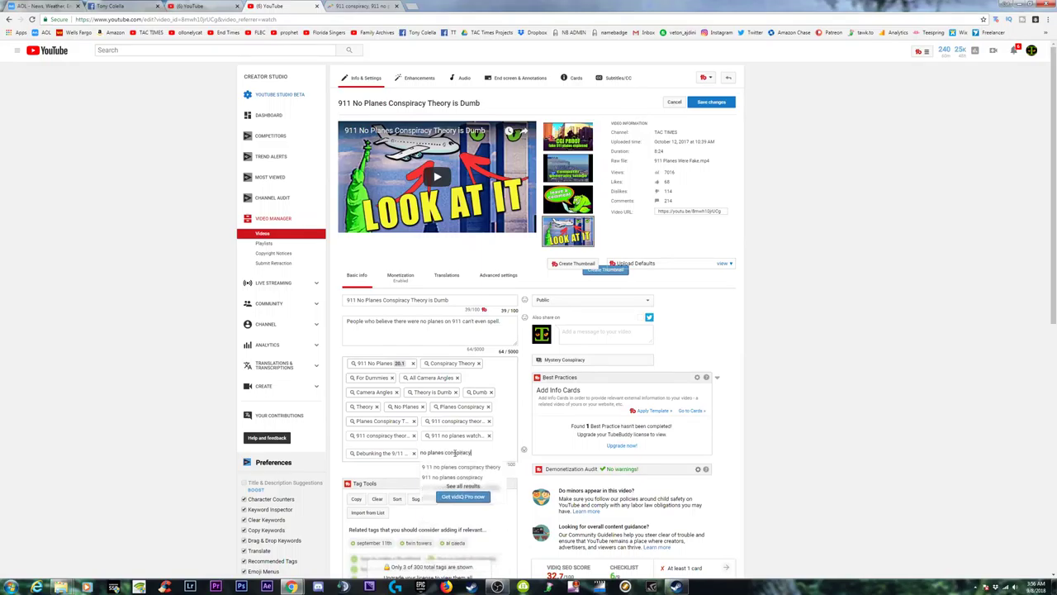
key(Return)
text(no planes)
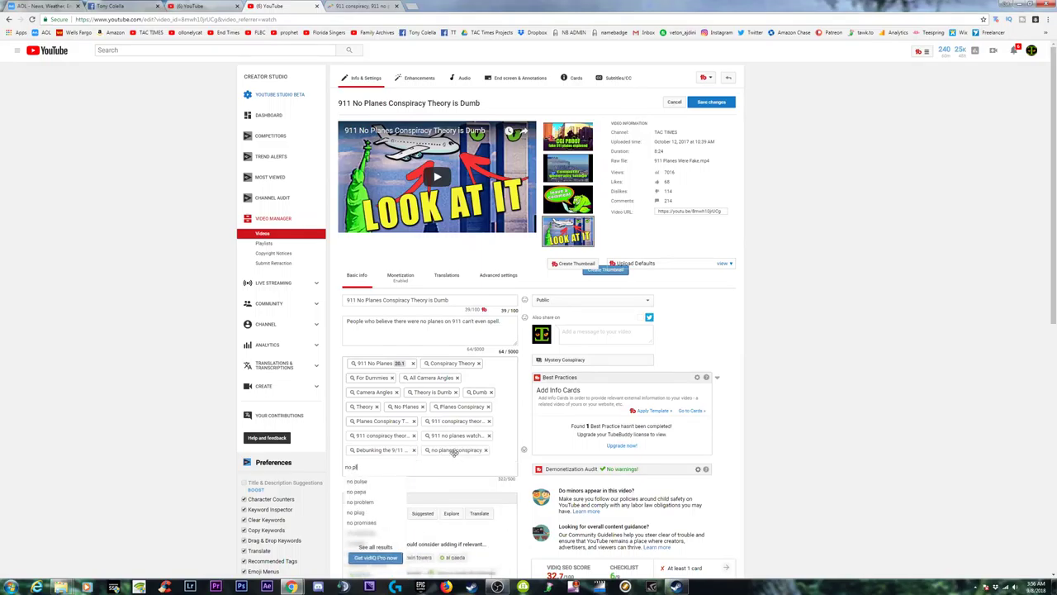
text( con)
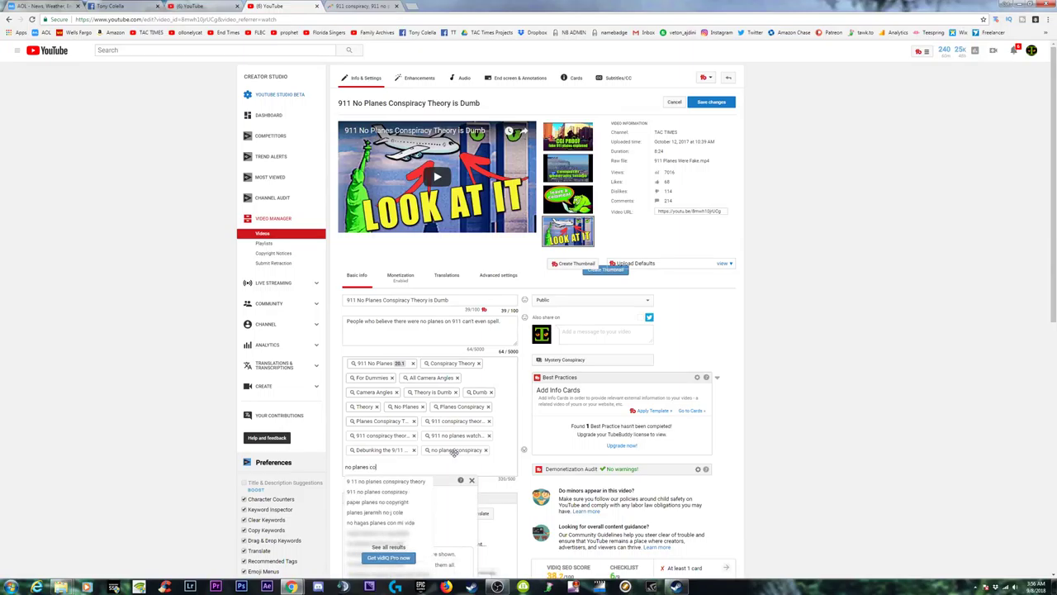
click(394, 482)
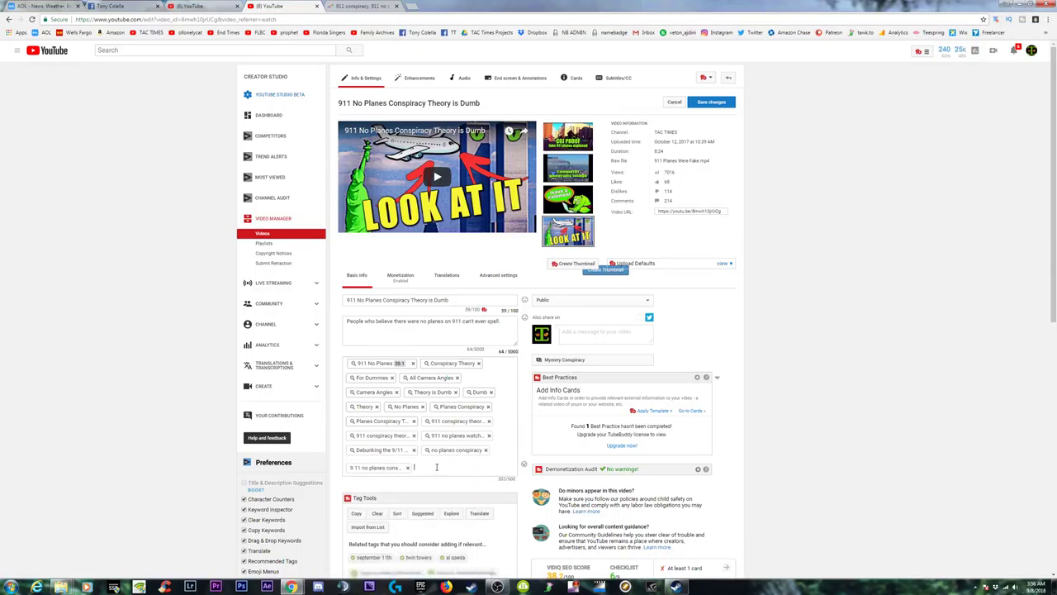
text(fake planes c)
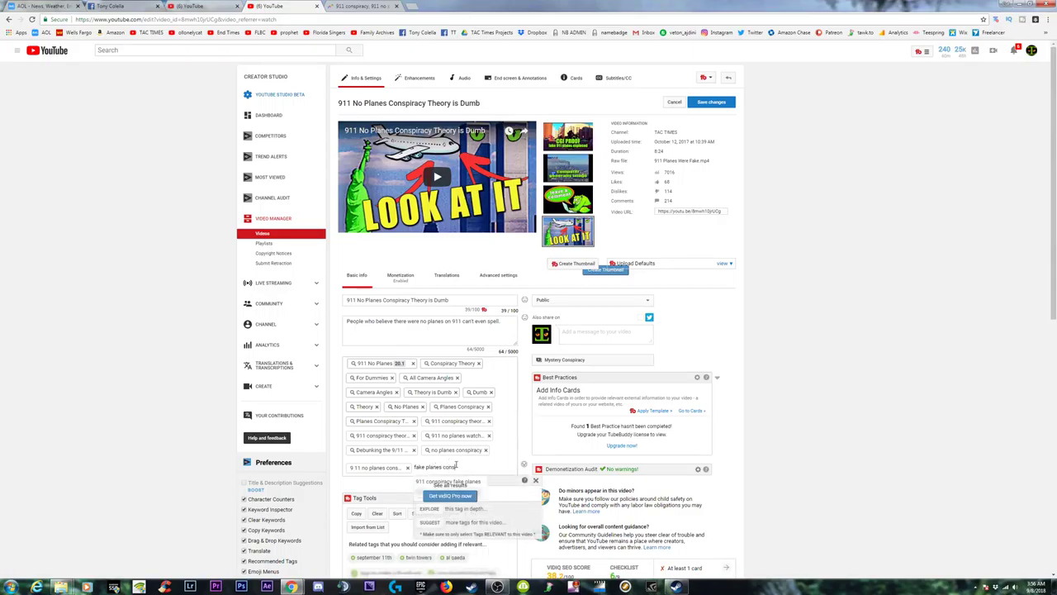
text(ons)
key(Return)
scroll(413, 371, down, 1)
Add the tags '911 fake call', '911 fake call sound' and 'twin towers collapsing cnn'
scroll(372, 314, down, 1)
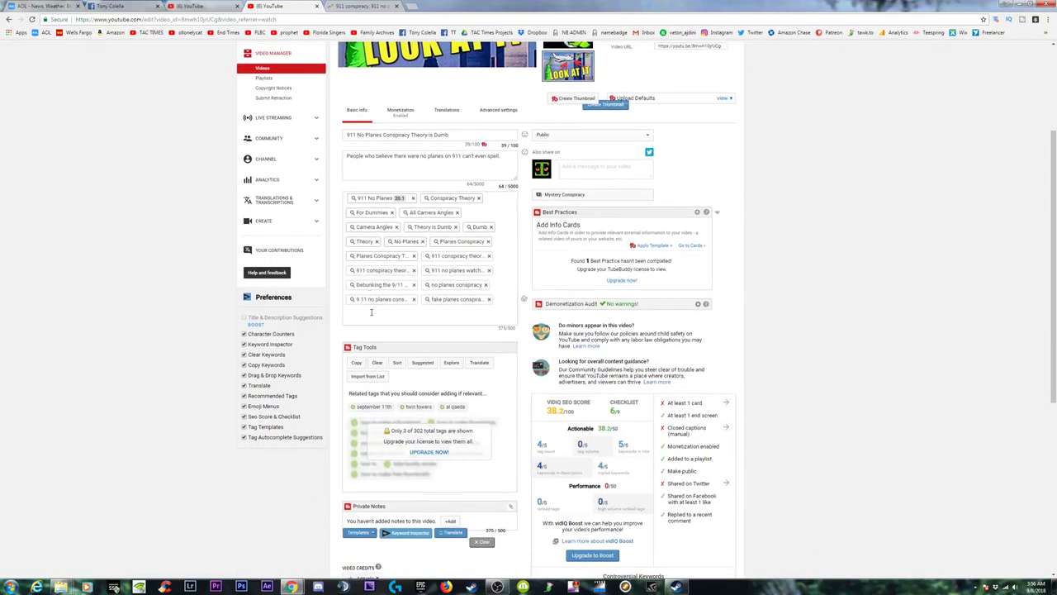
text(911 fake)
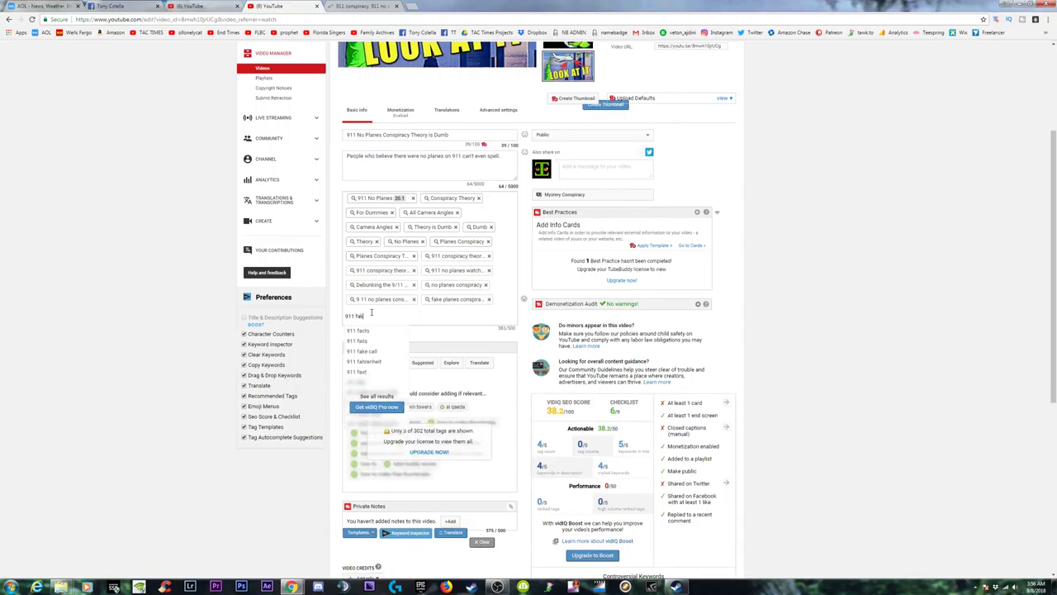
mouse_move(362, 330)
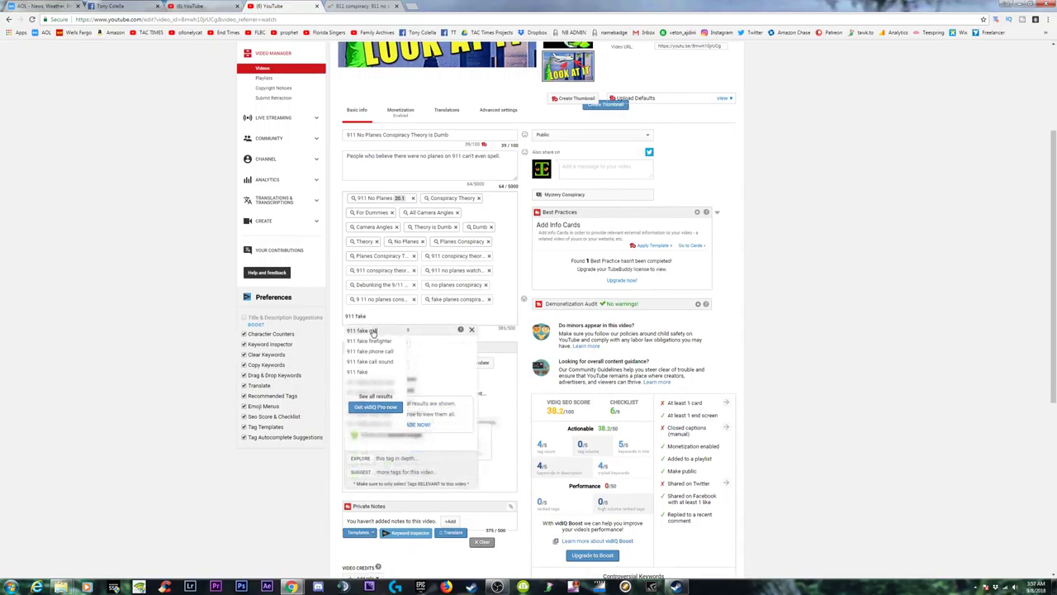
click(374, 331)
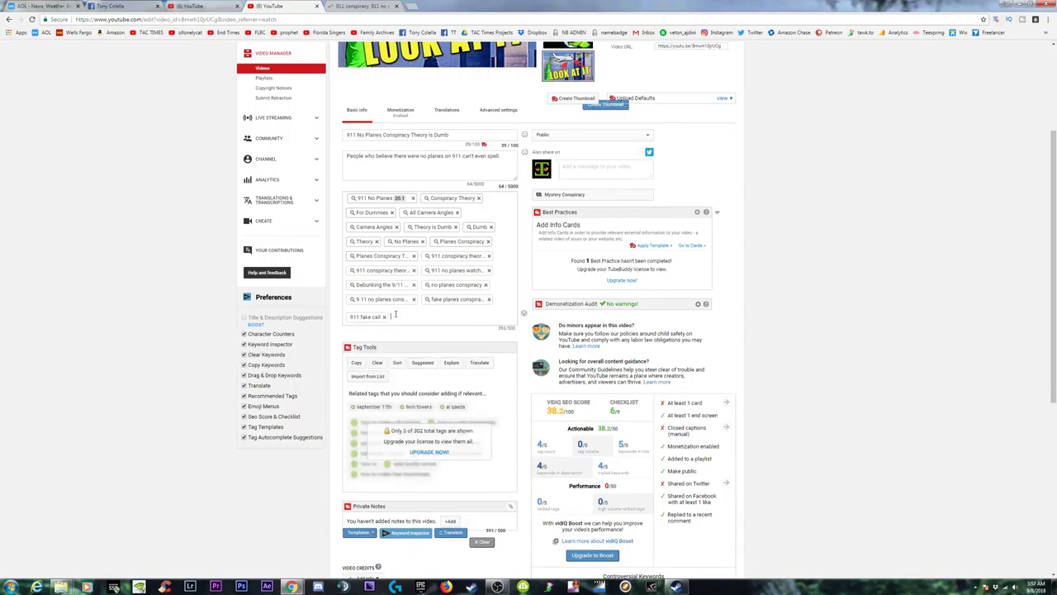
text(911 fake)
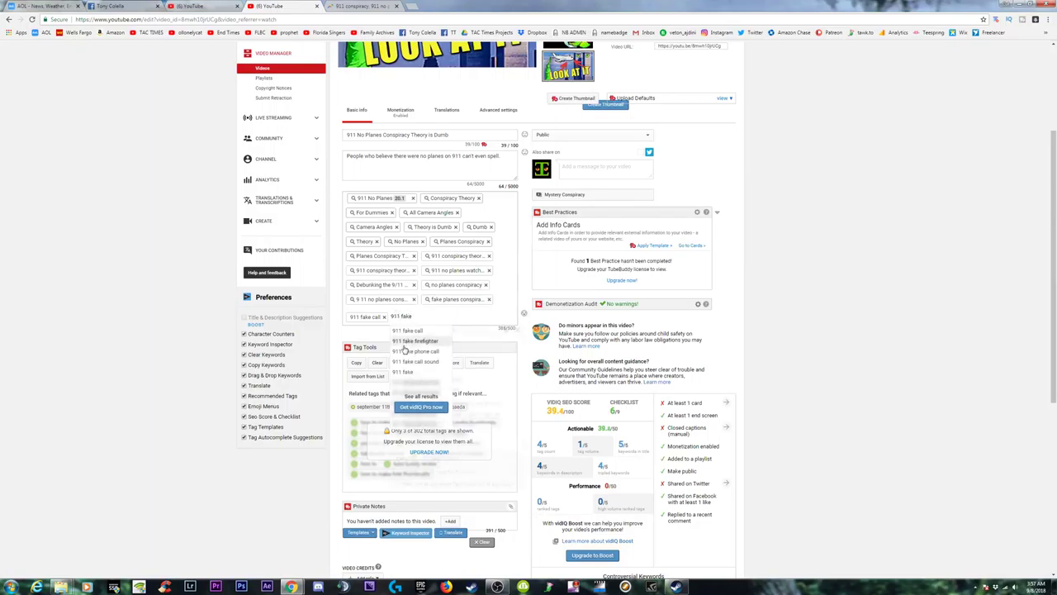
mouse_move(415, 362)
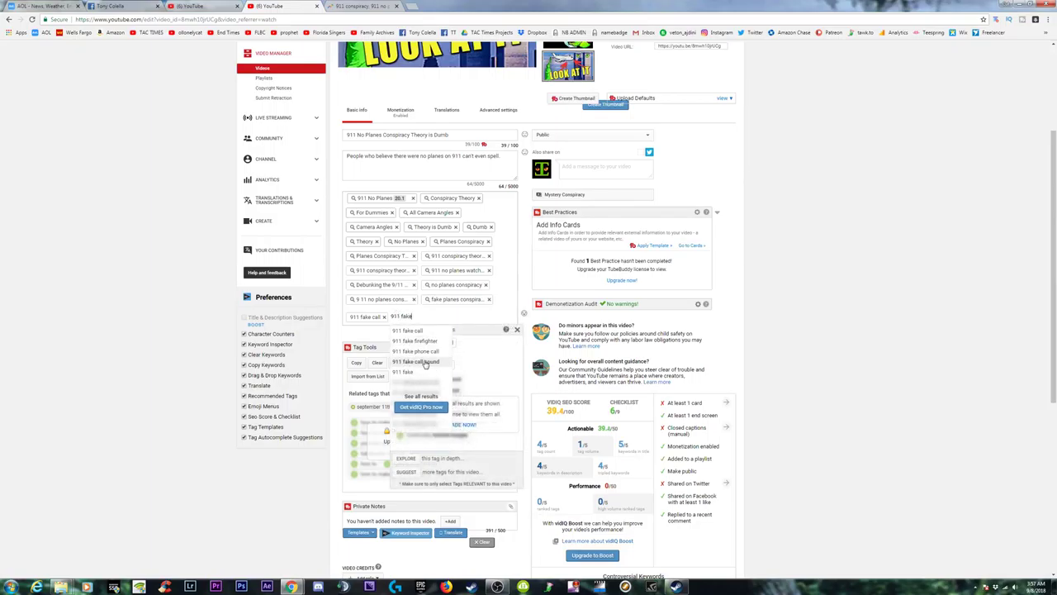
click(426, 365)
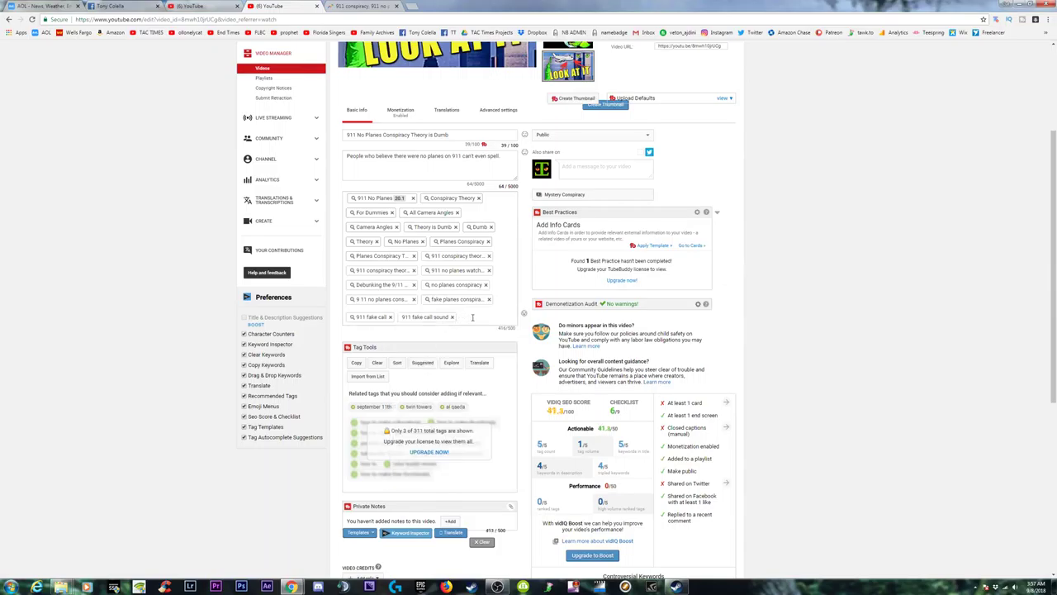
text(twin towers)
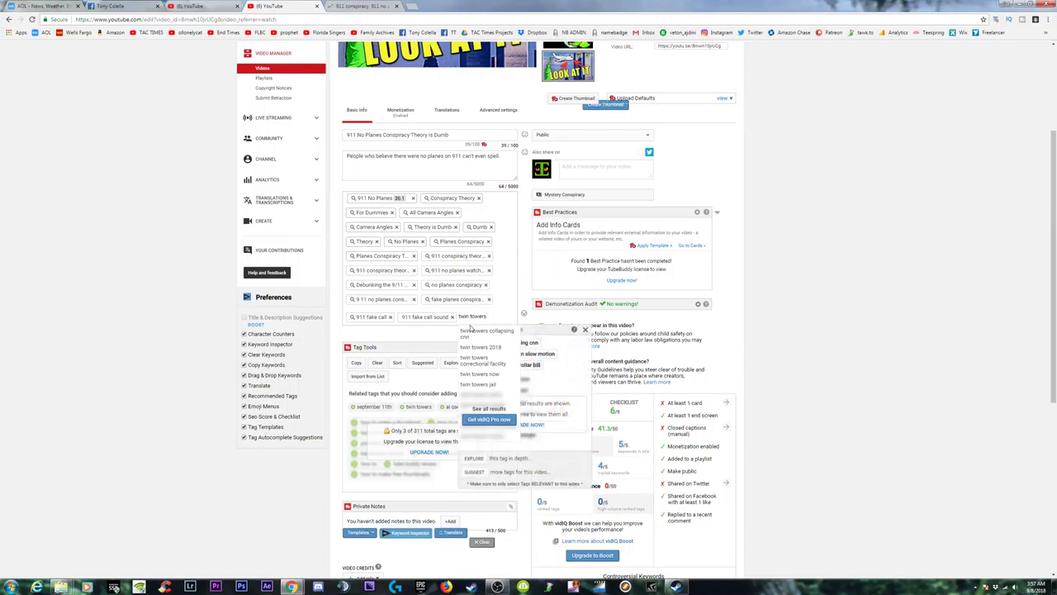
click(487, 331)
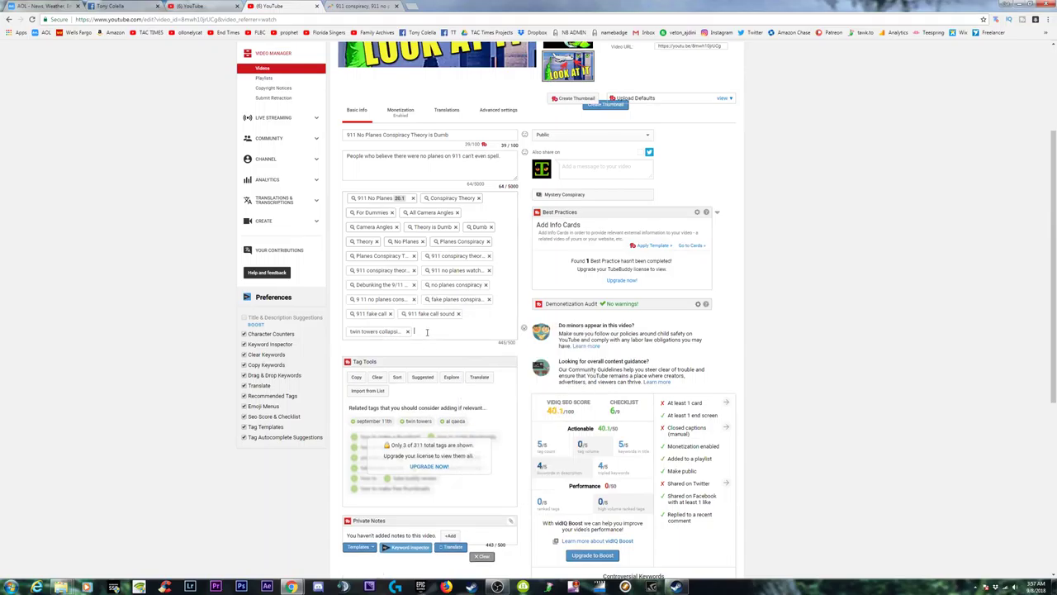
Add 'twin towers 2018', 'twin towers now' and 'world trade center 2001', then remove the Theory tag
text(twin wo)
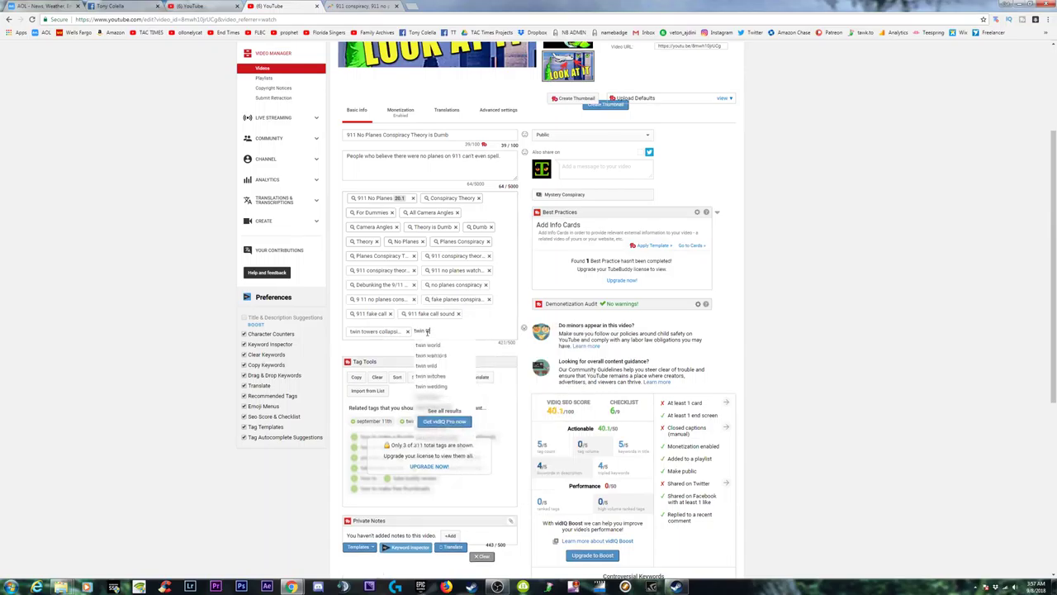
key(BackSpace)
key(BackSpace)
text(towe)
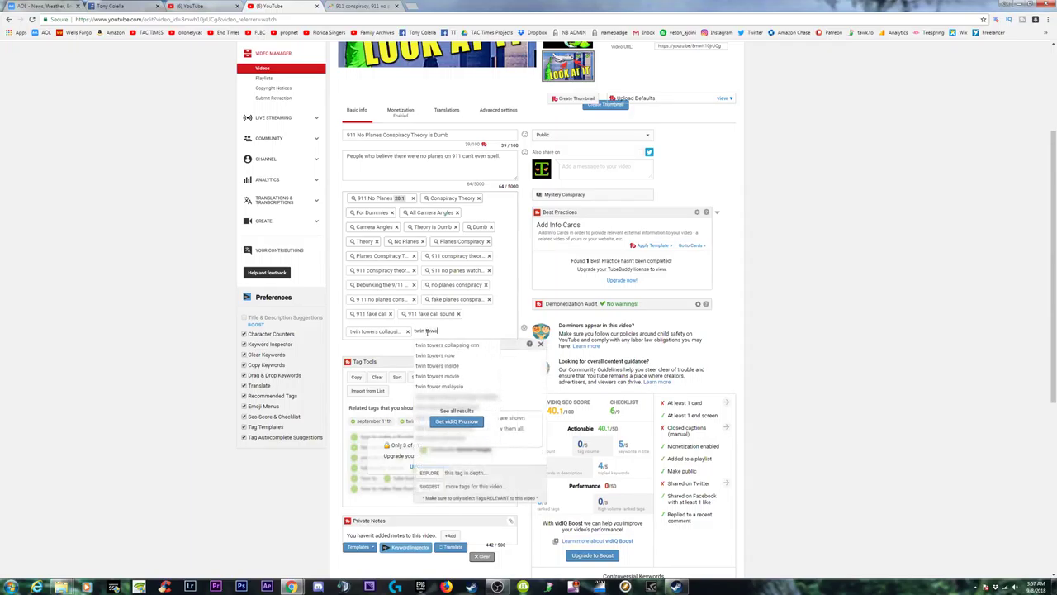
text(rs 2018)
key(Return)
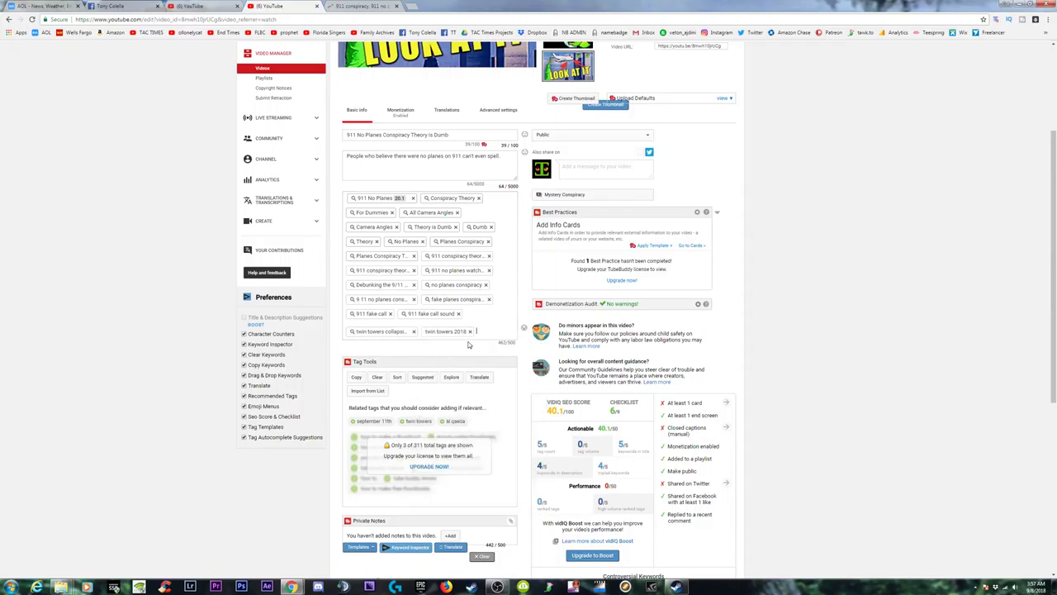
text(twin tower)
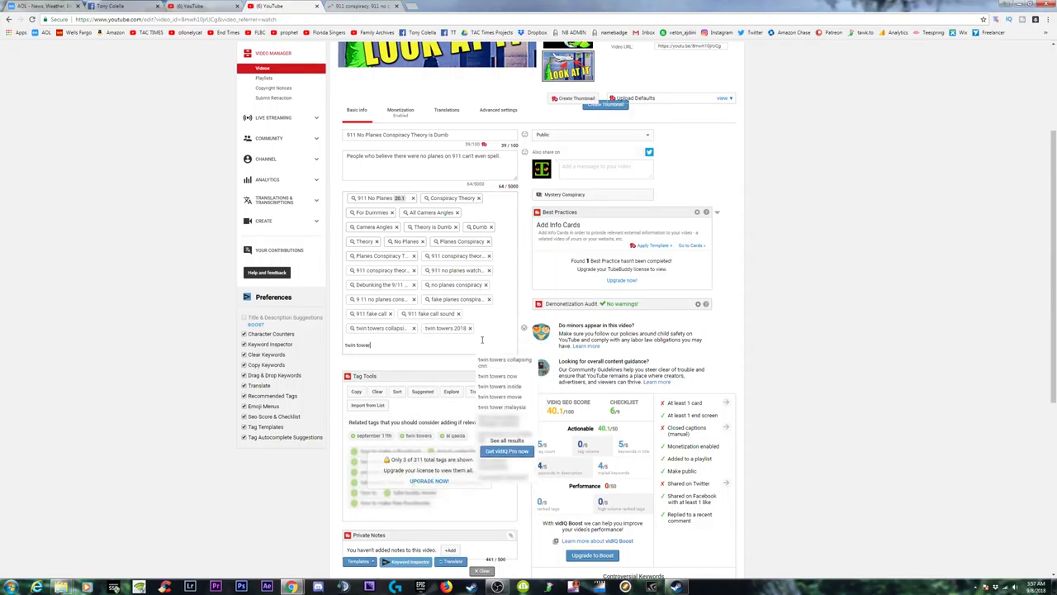
text(s)
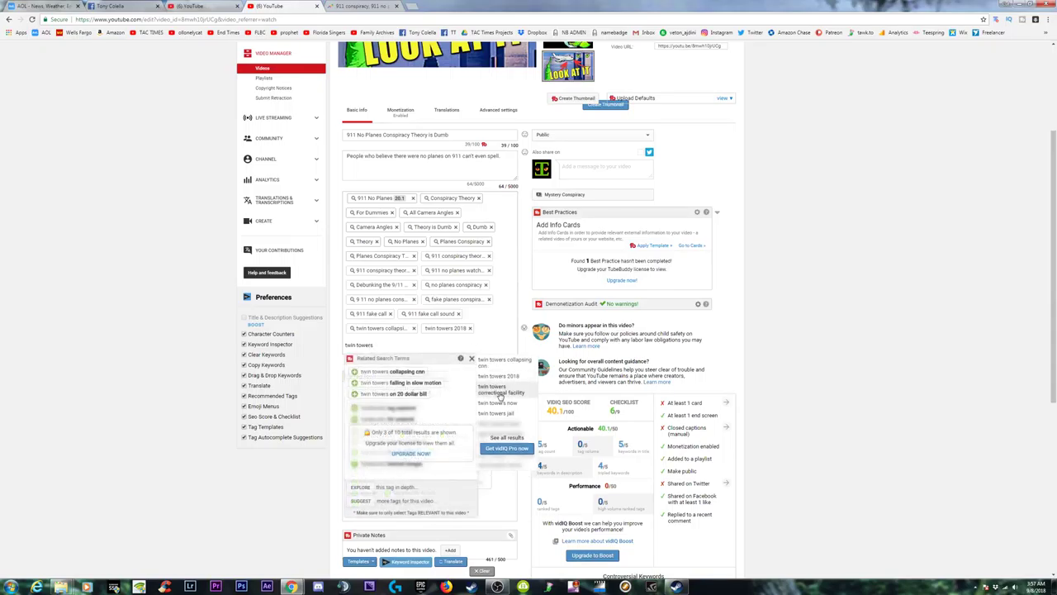
click(495, 403)
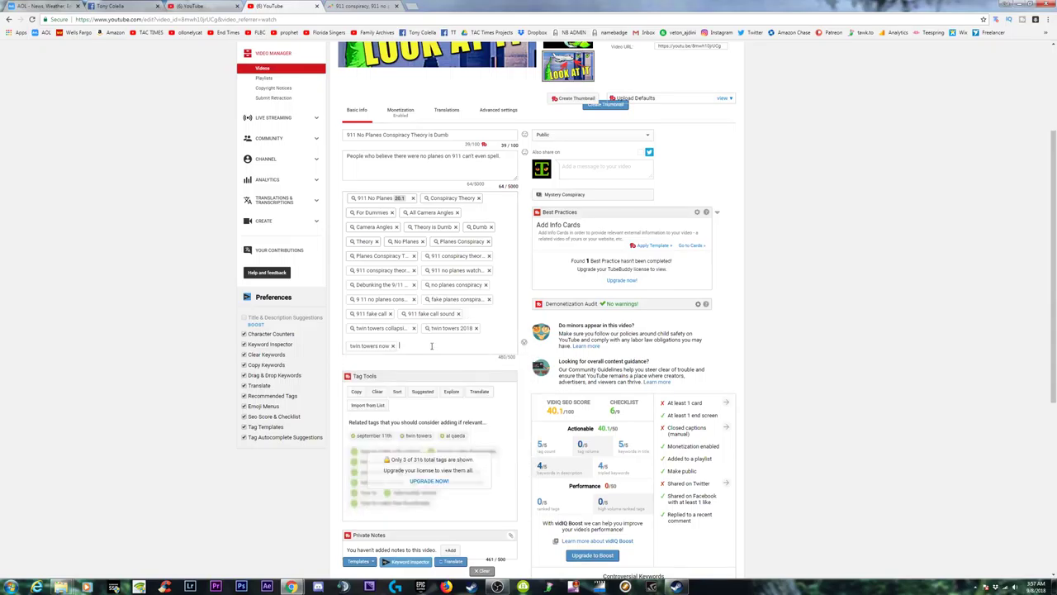
text(world trade center 2001)
key(Return)
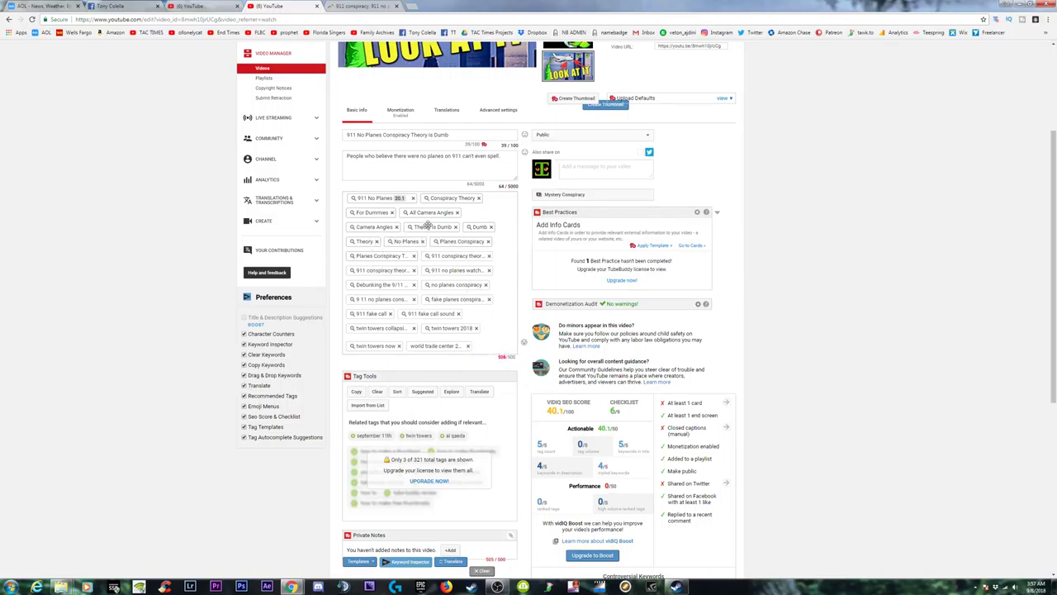
click(377, 241)
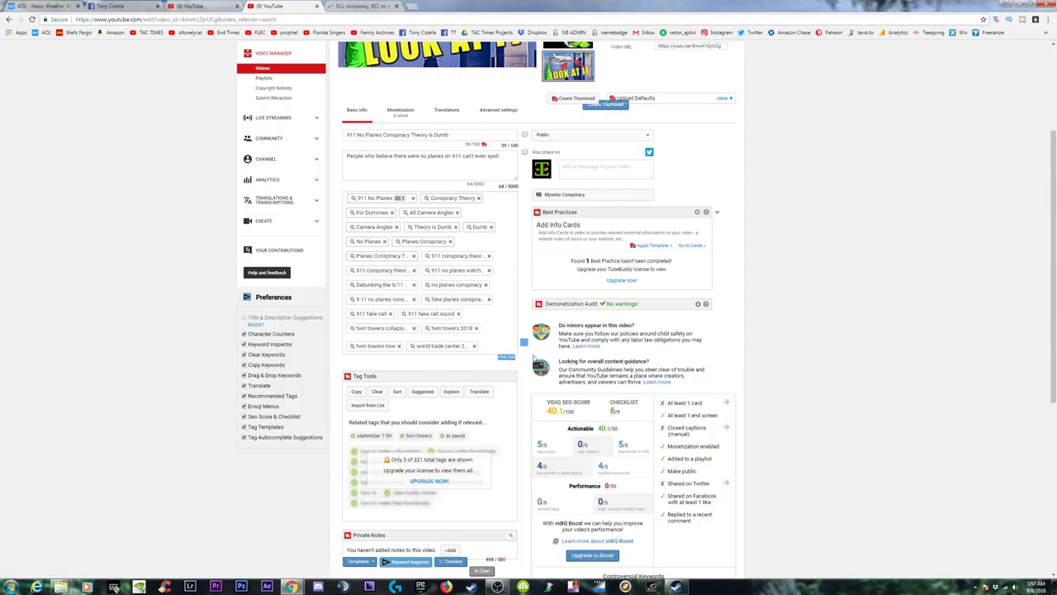
scroll(818, 339, up, 2)
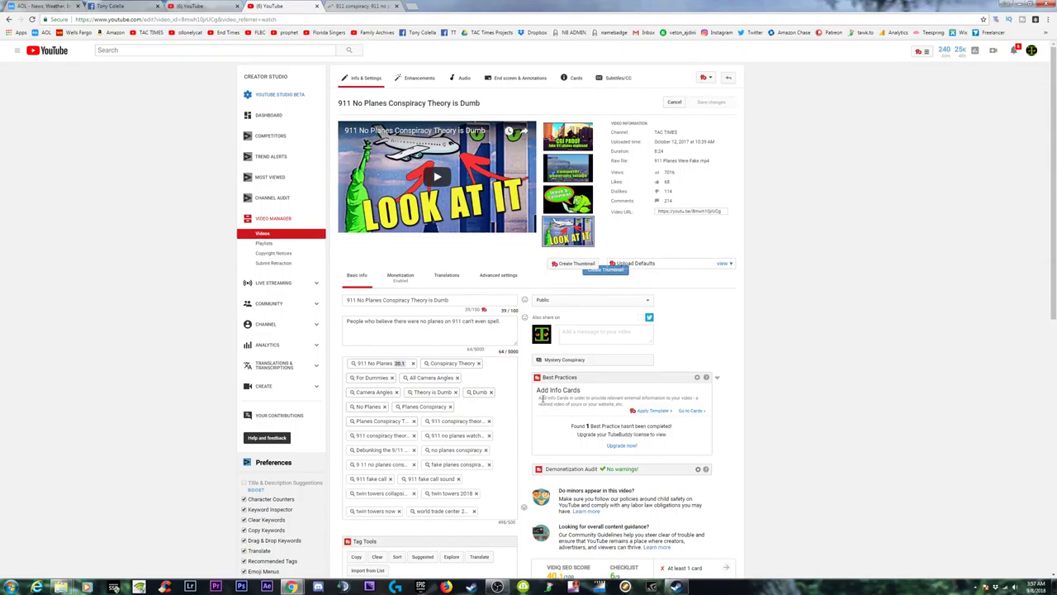
Open the 911 No Planes video's watch page and close the Google Trends tab
scroll(800, 409, down, 3)
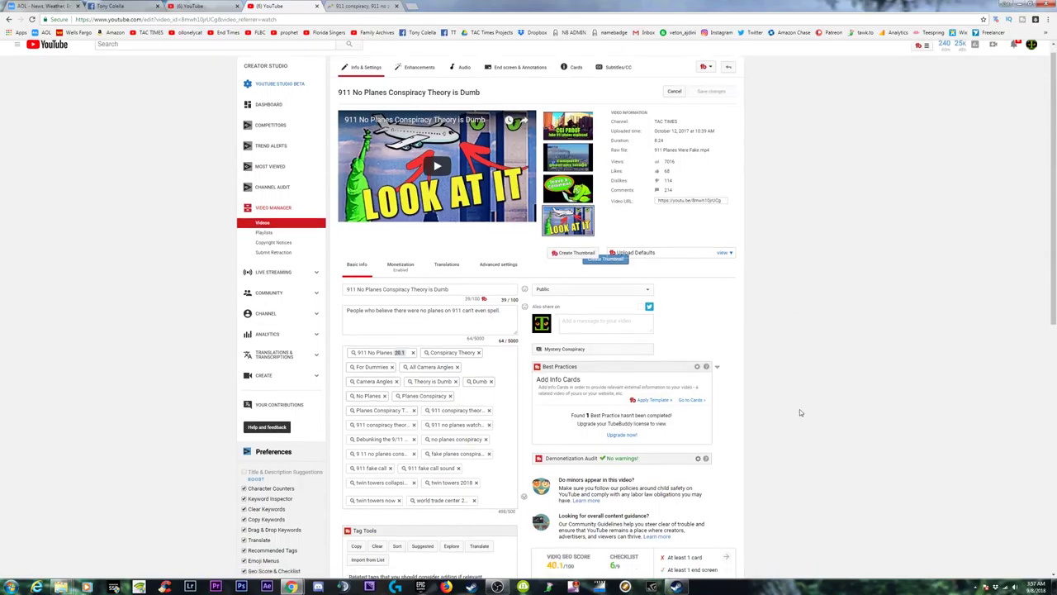
scroll(793, 410, up, 3)
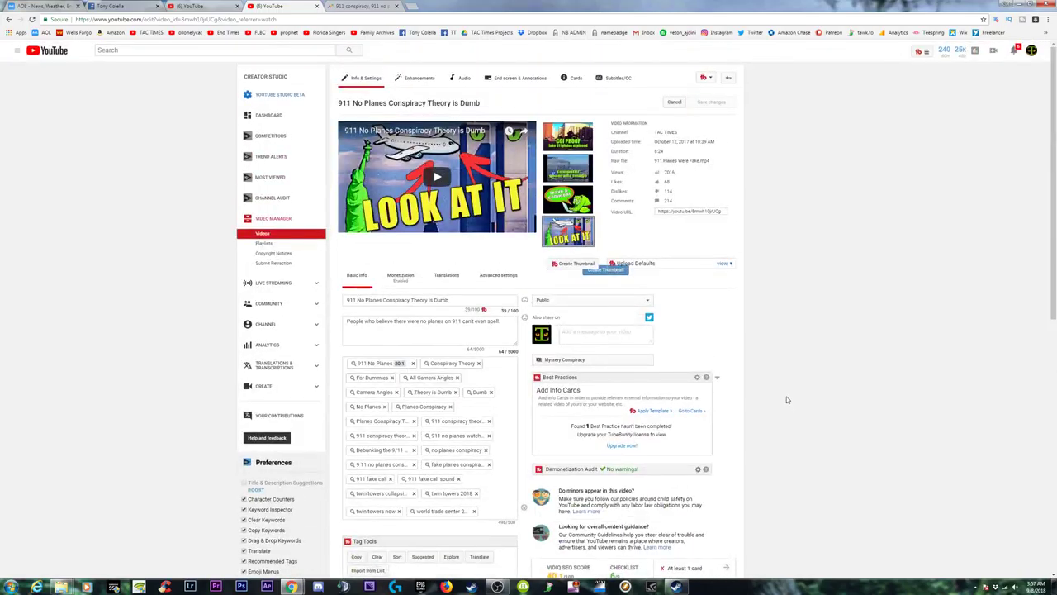
click(405, 103)
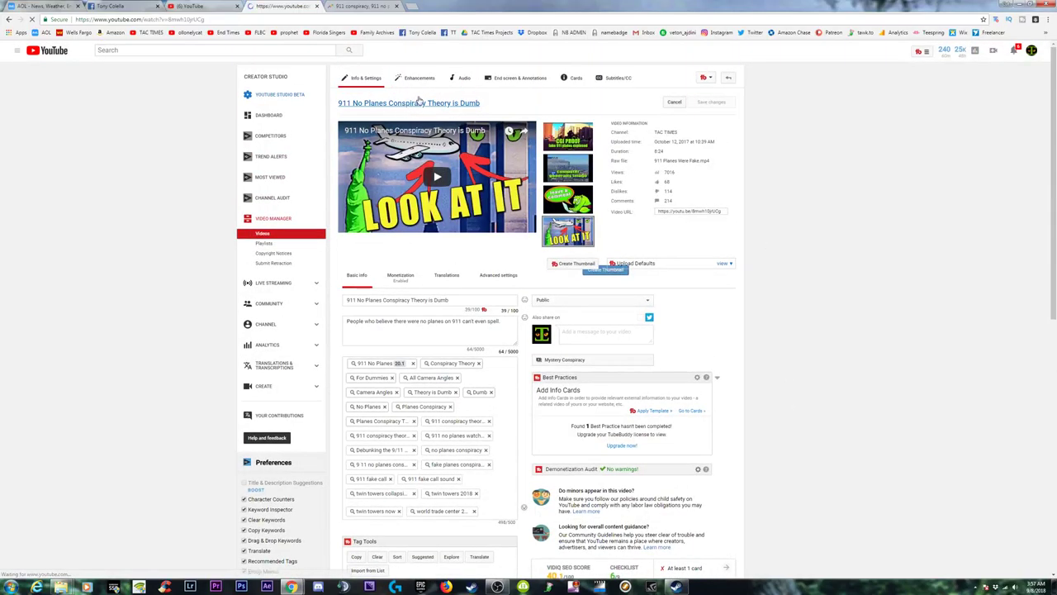
click(363, 6)
key(ctrl+w)
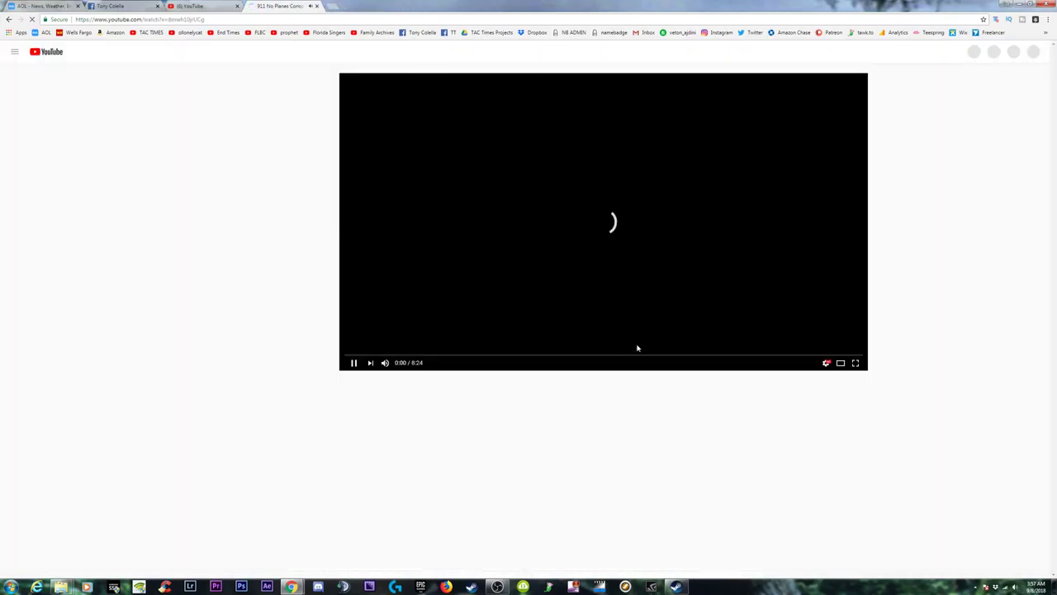
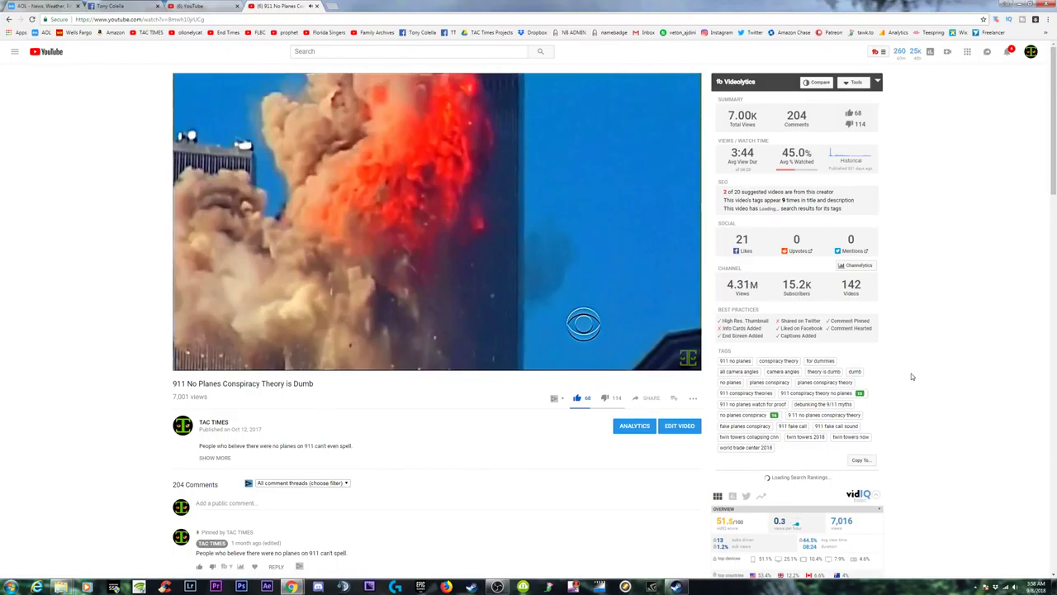
Open a new blank browser tab next to the 911 No Planes video page
scroll(752, 280, down, 1)
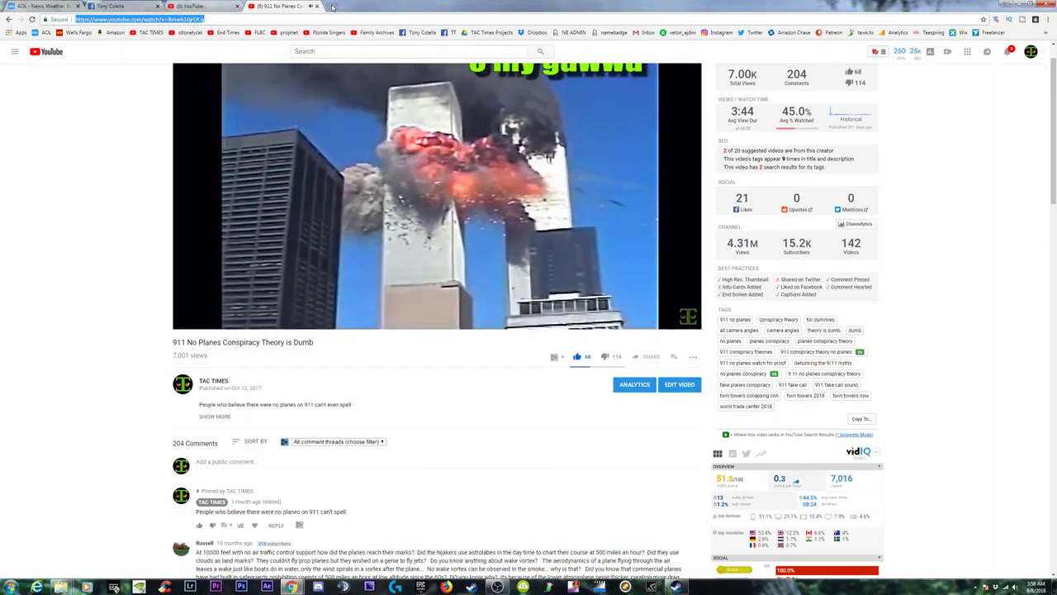
key(ctrl+t)
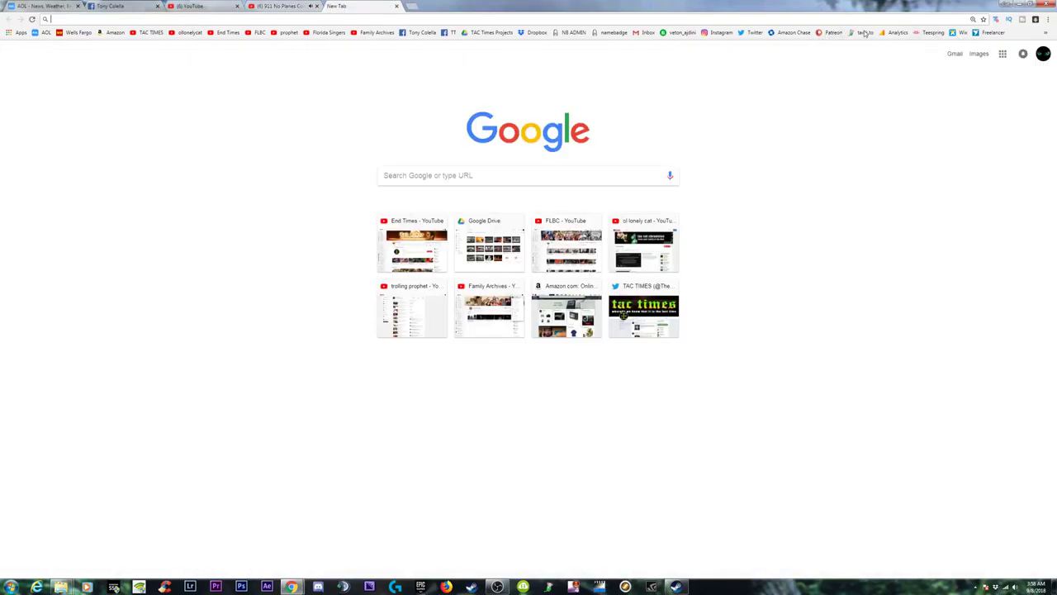
Open the TAC TIMES Twitter profile from the bookmarks bar
click(1046, 33)
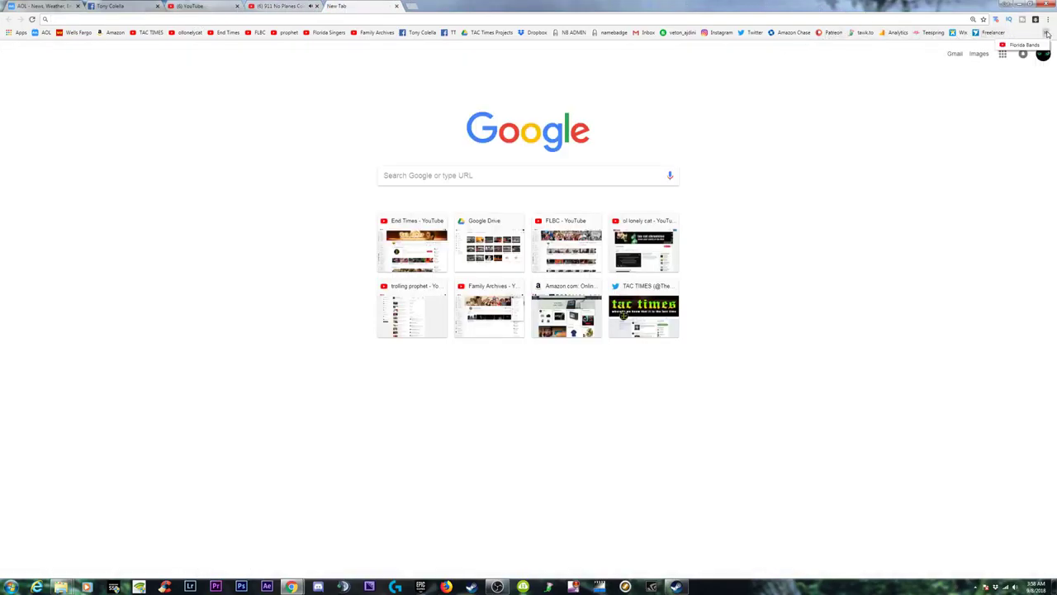
click(722, 82)
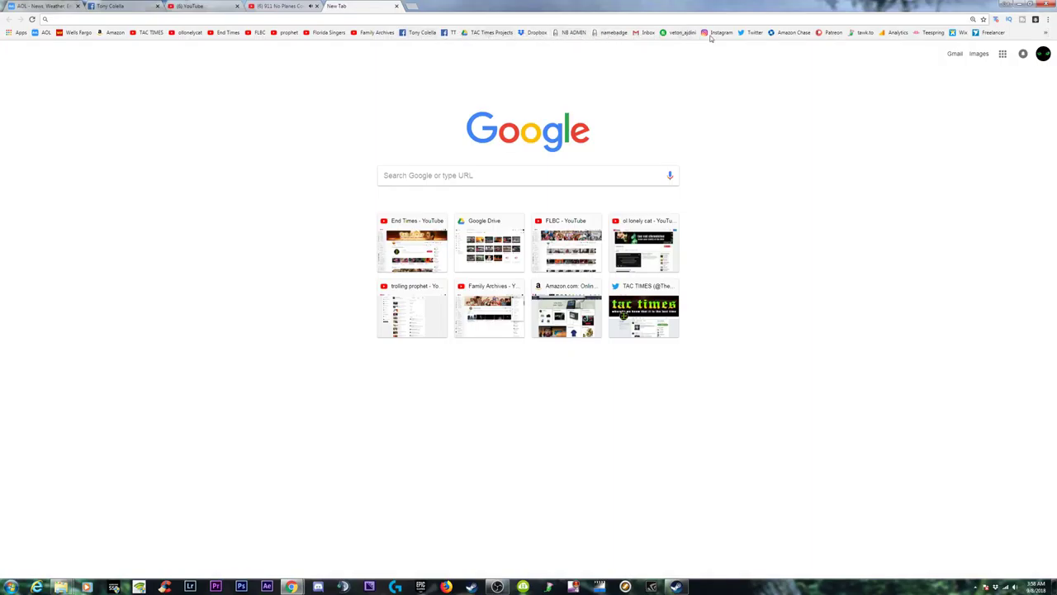
click(750, 33)
click(279, 6)
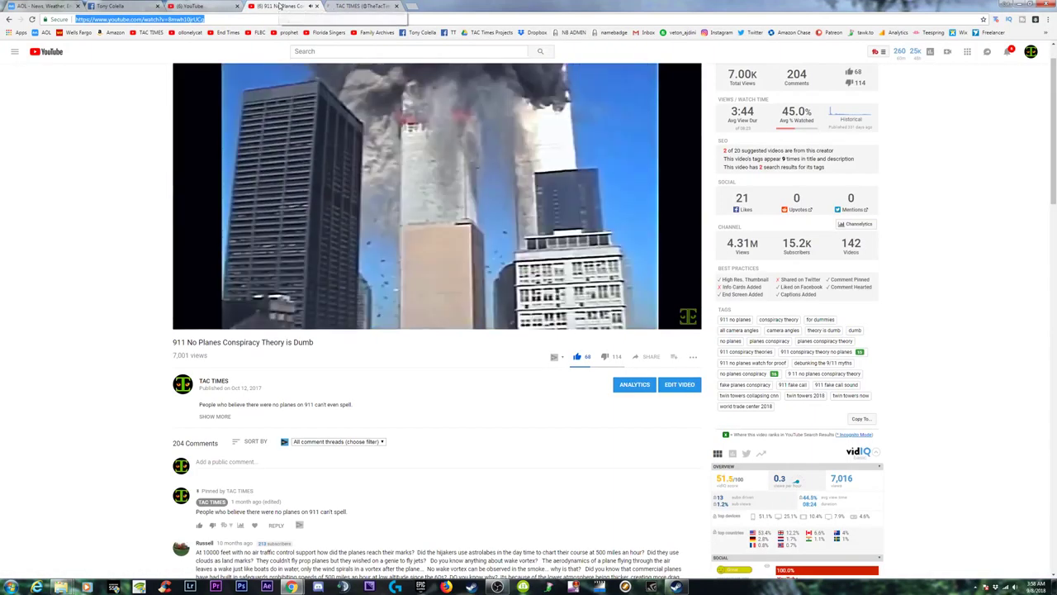
click(363, 6)
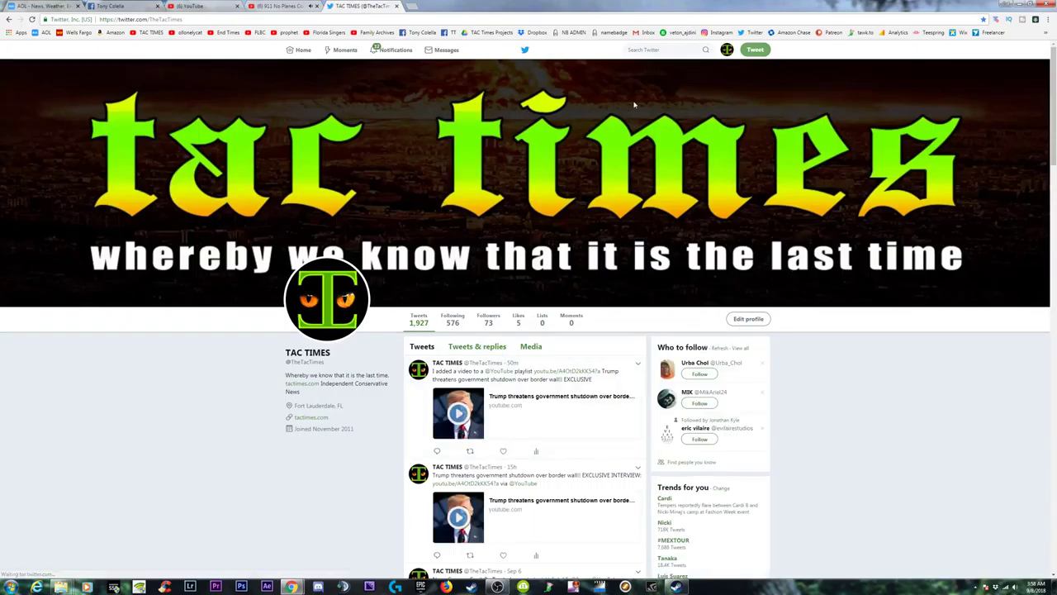
Tweet the pasted 911 video link, then close the Twitter tab
click(755, 50)
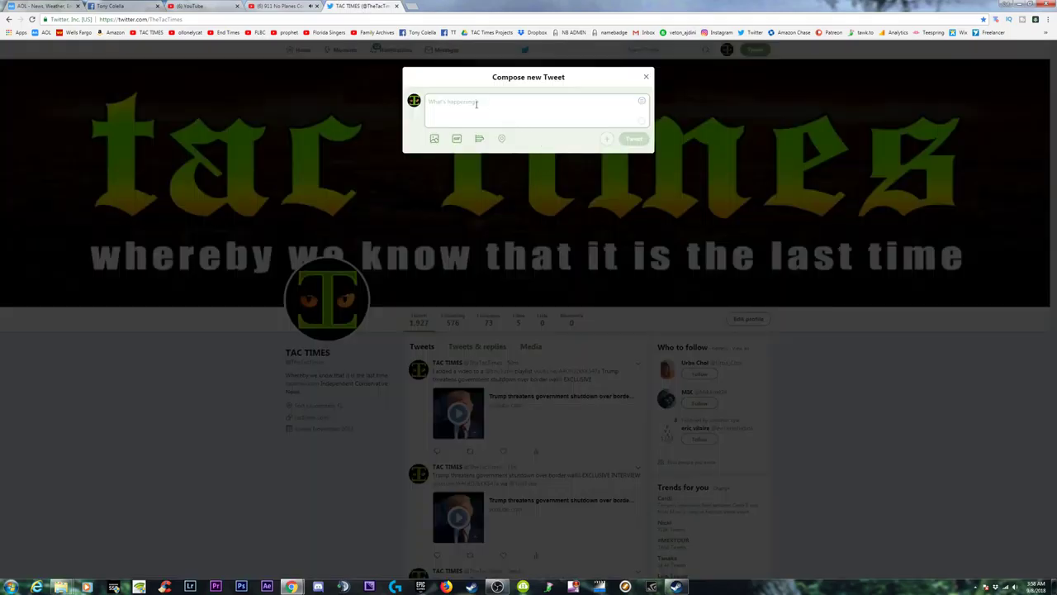
text(https://www.youtube.com/watch?v=8mwh10jrUCg)
key(ctrl+Return)
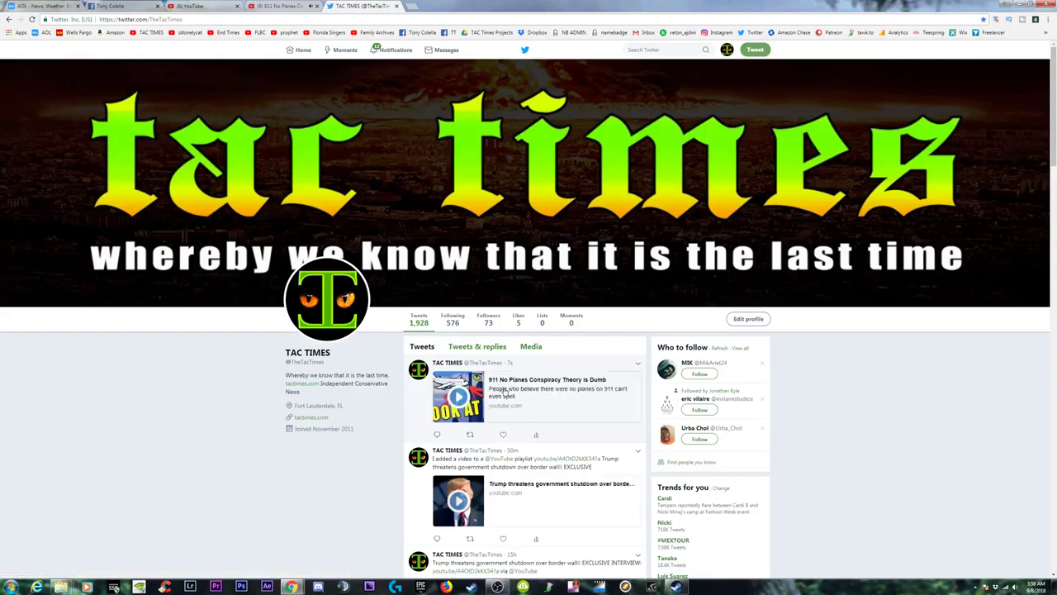
click(397, 5)
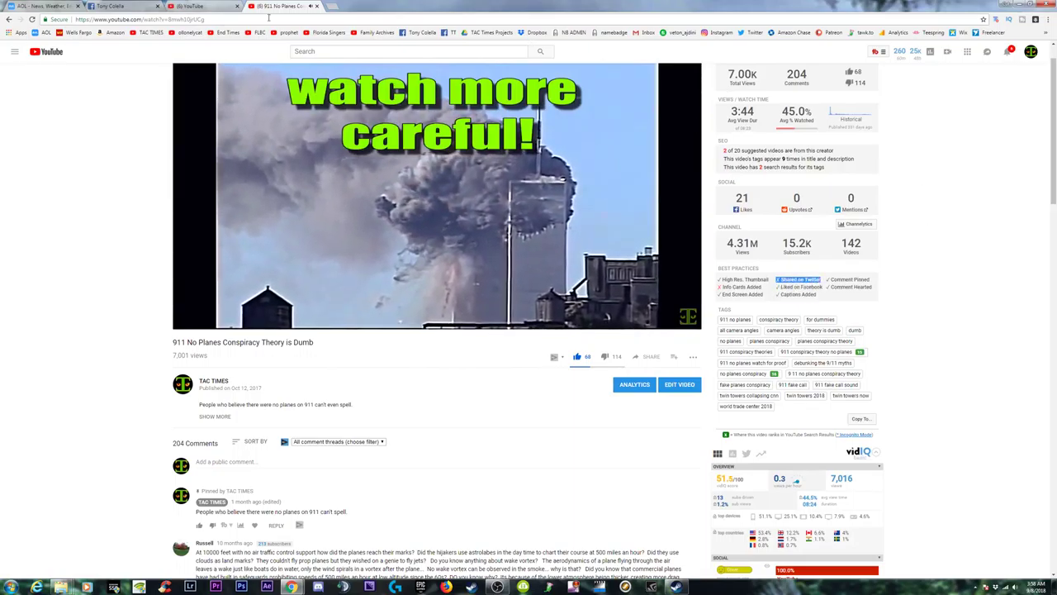
Reload the video page, confirm Shared on Twitter is ticked, and open the video's edit page
key(F5)
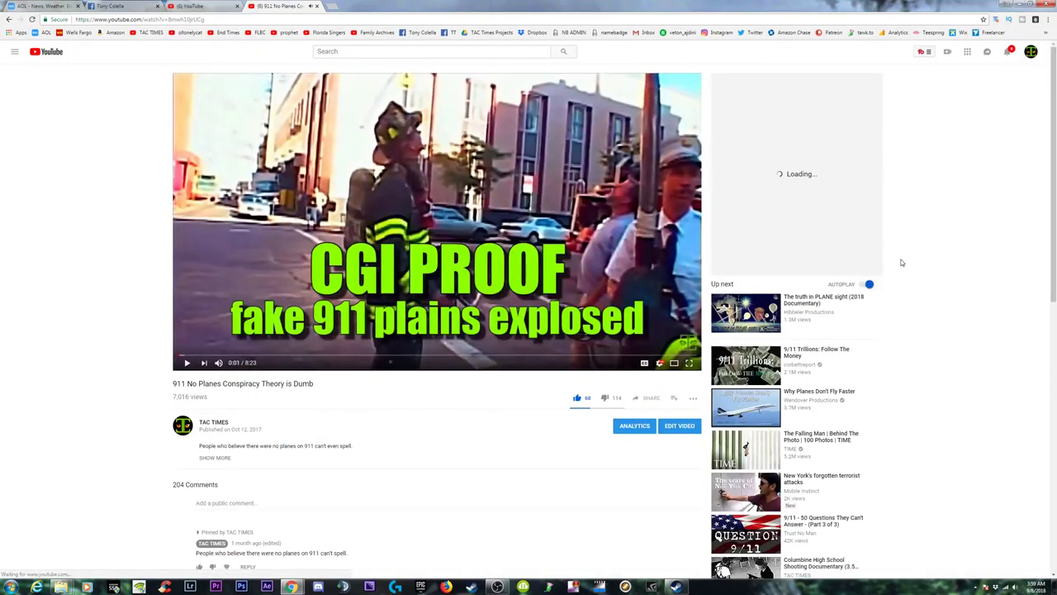
scroll(840, 338, down, 3)
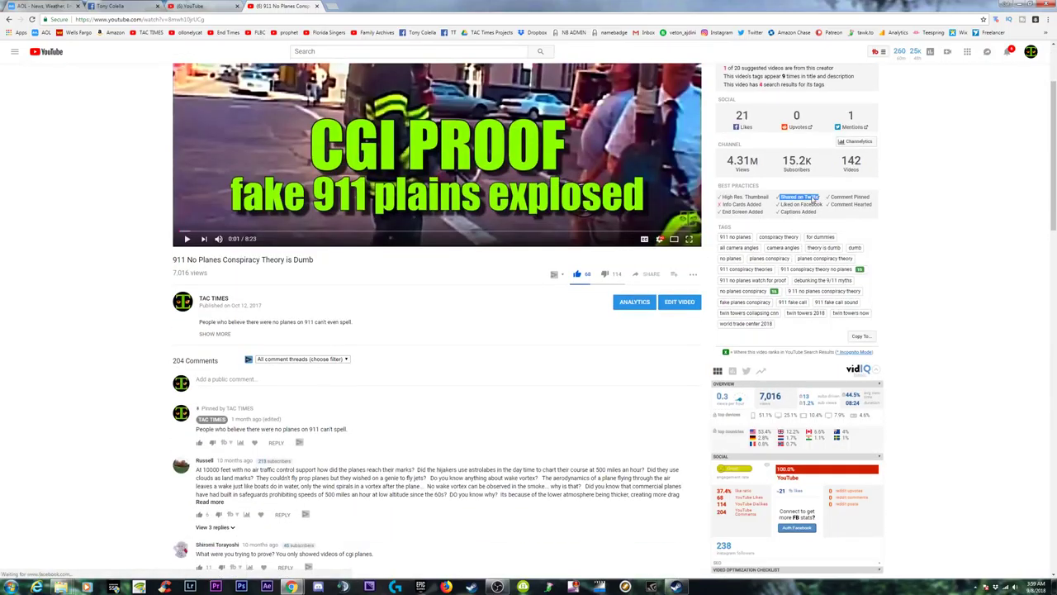
drag(813, 198, 824, 200)
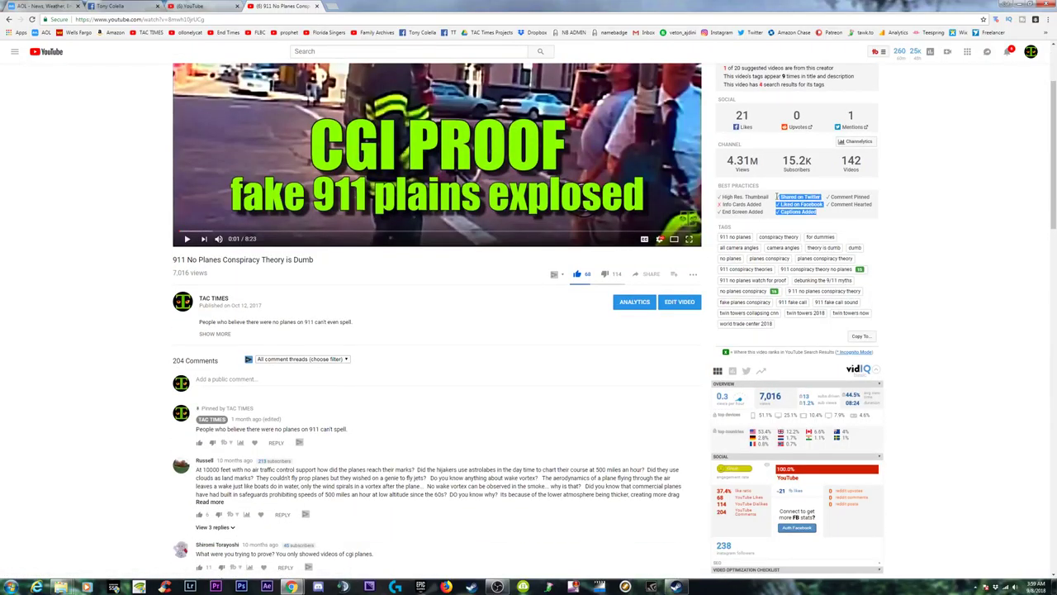
triple_click(777, 196)
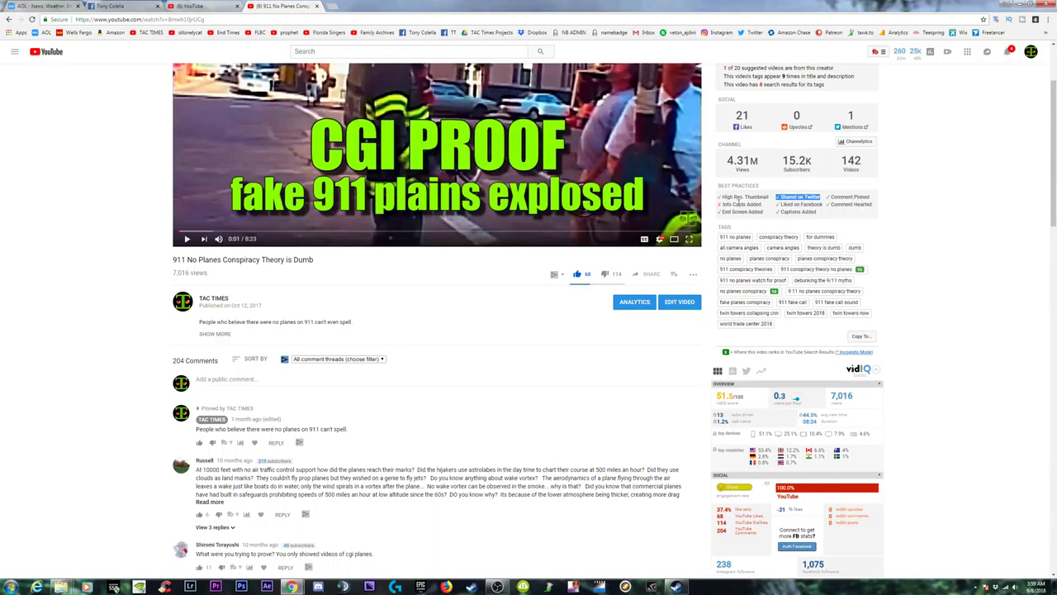
drag(724, 204, 760, 204)
scroll(918, 272, up, 3)
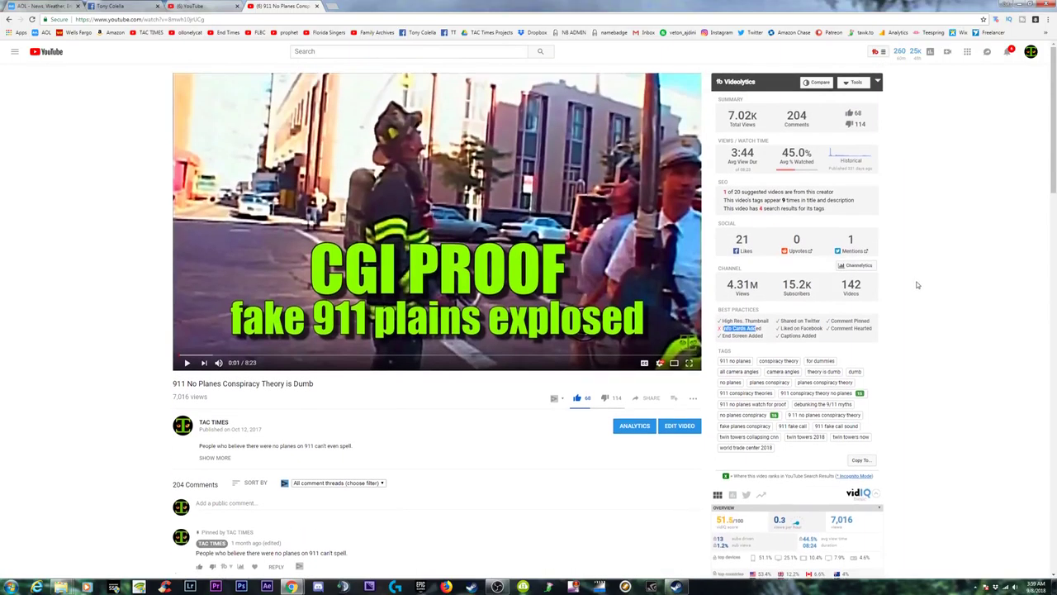
click(676, 427)
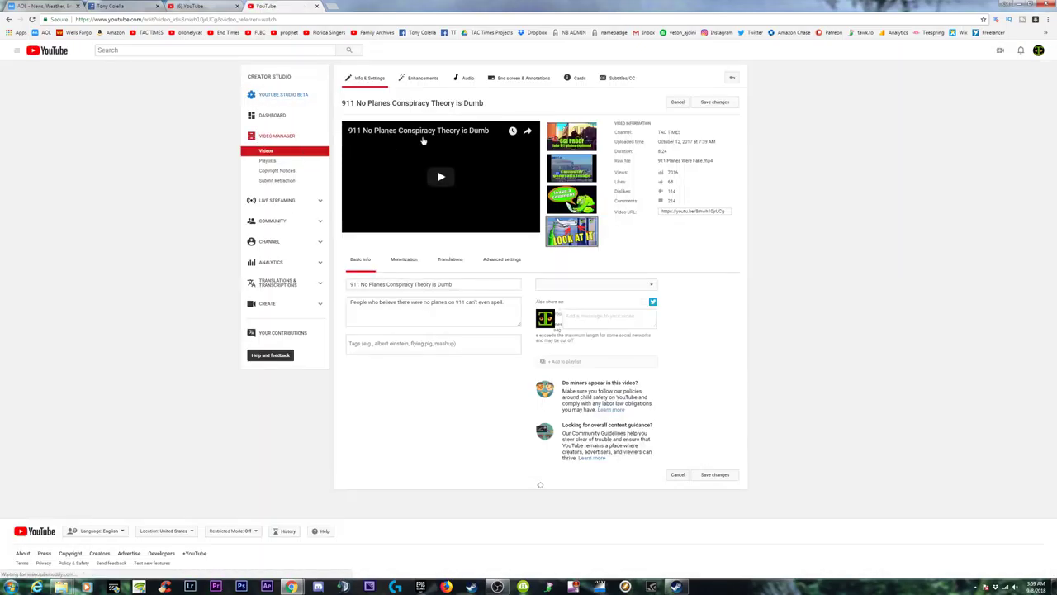
Add a Mystery Conspiracy playlist card and move it to about 1:29
click(575, 79)
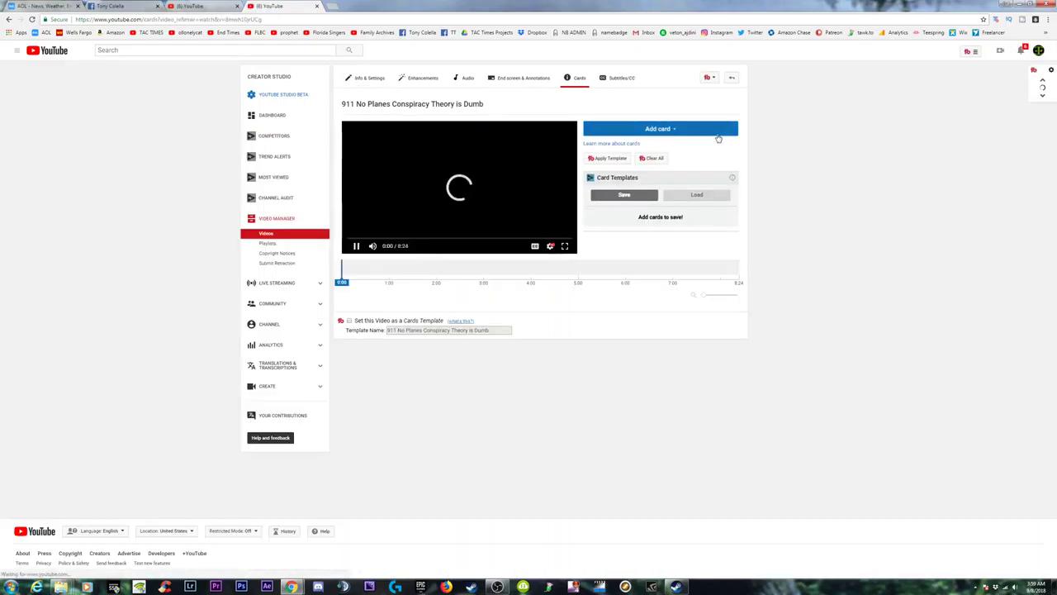
click(715, 130)
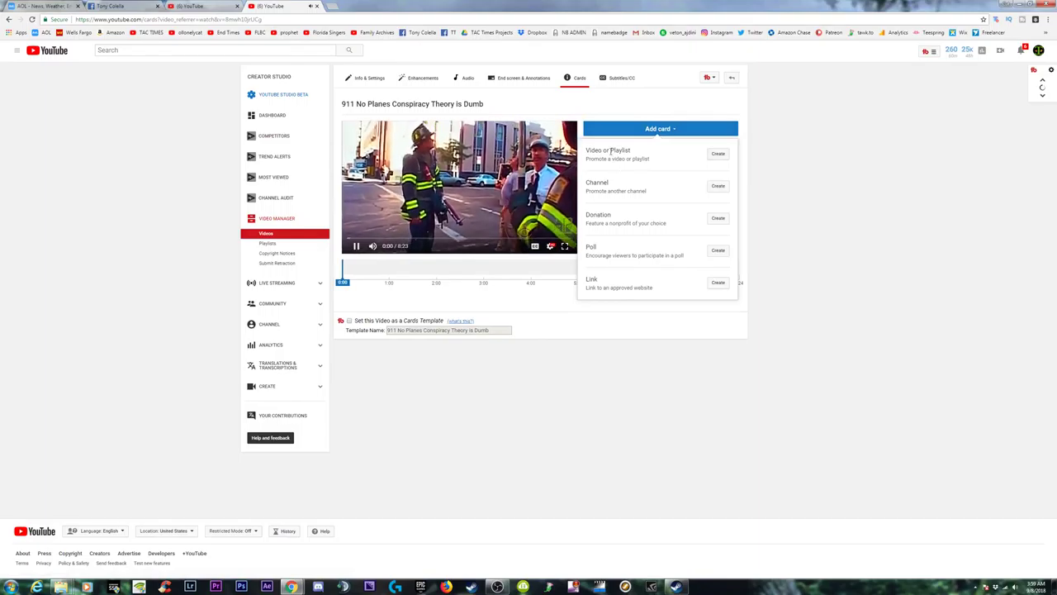
click(720, 156)
click(462, 253)
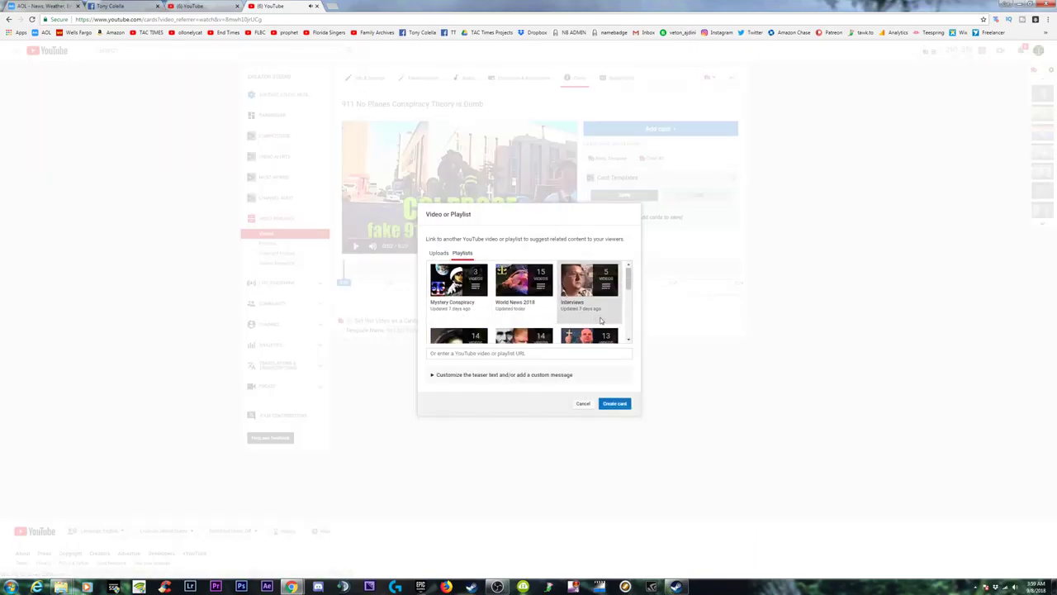
click(458, 283)
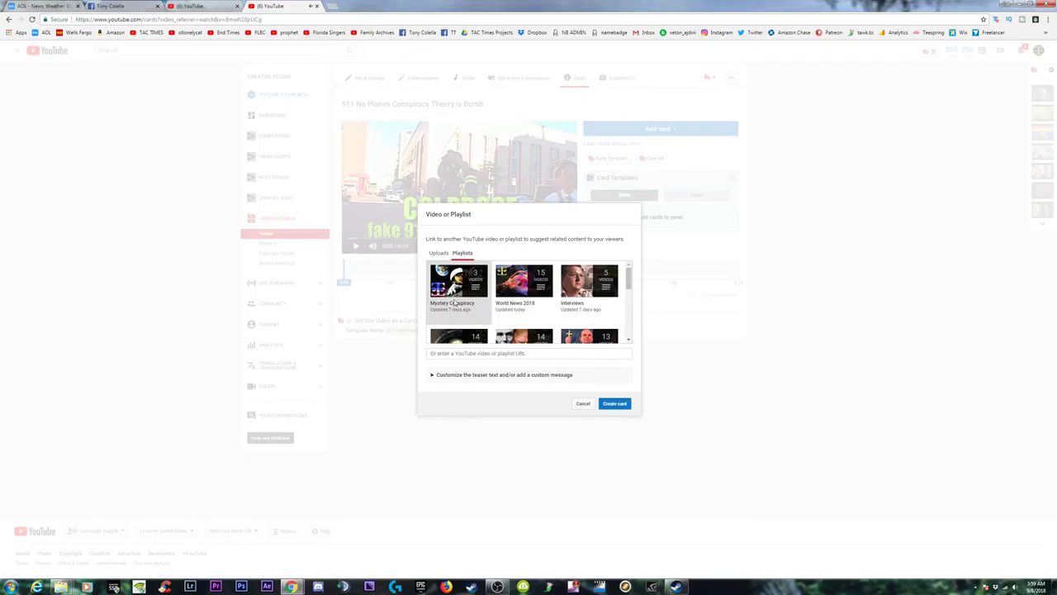
click(610, 403)
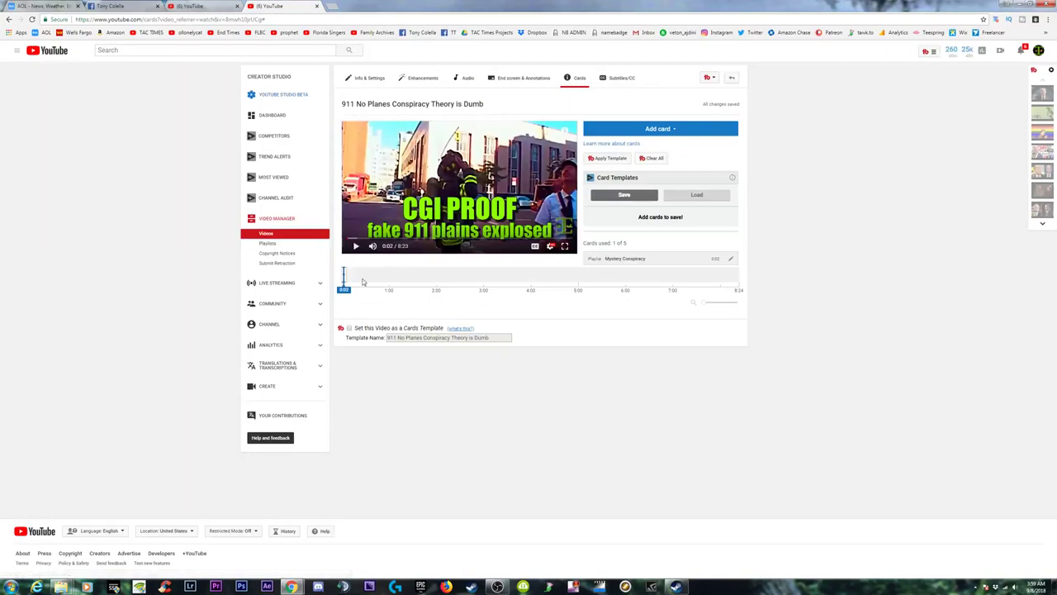
drag(345, 281, 412, 274)
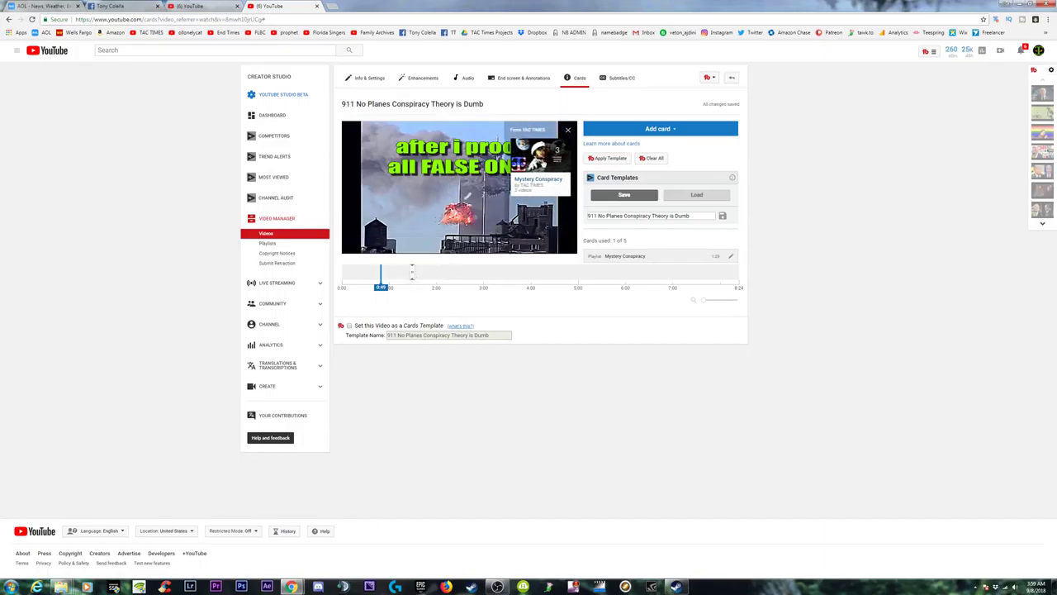
click(659, 130)
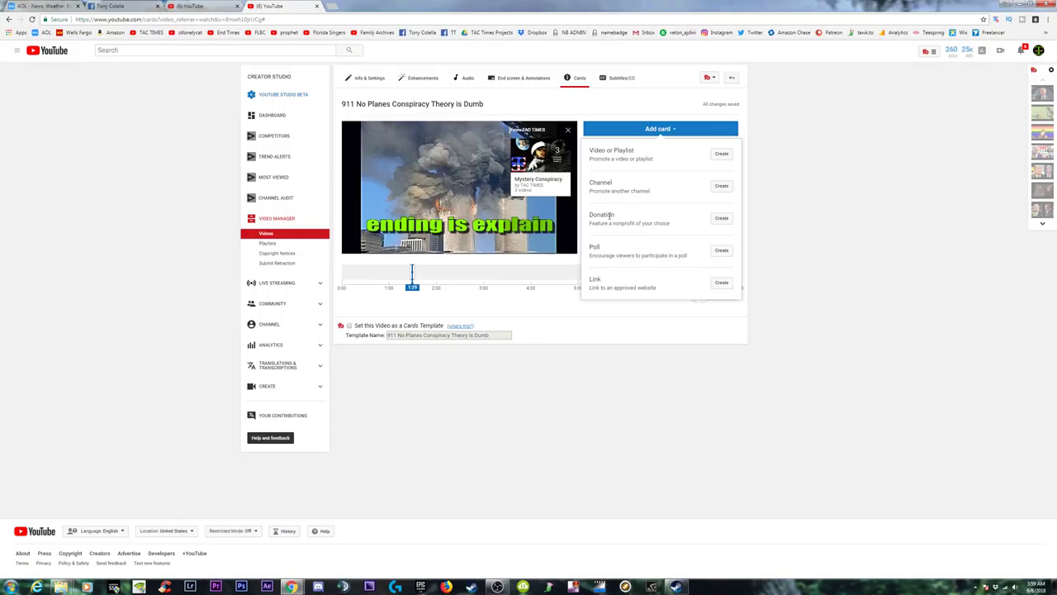
click(722, 285)
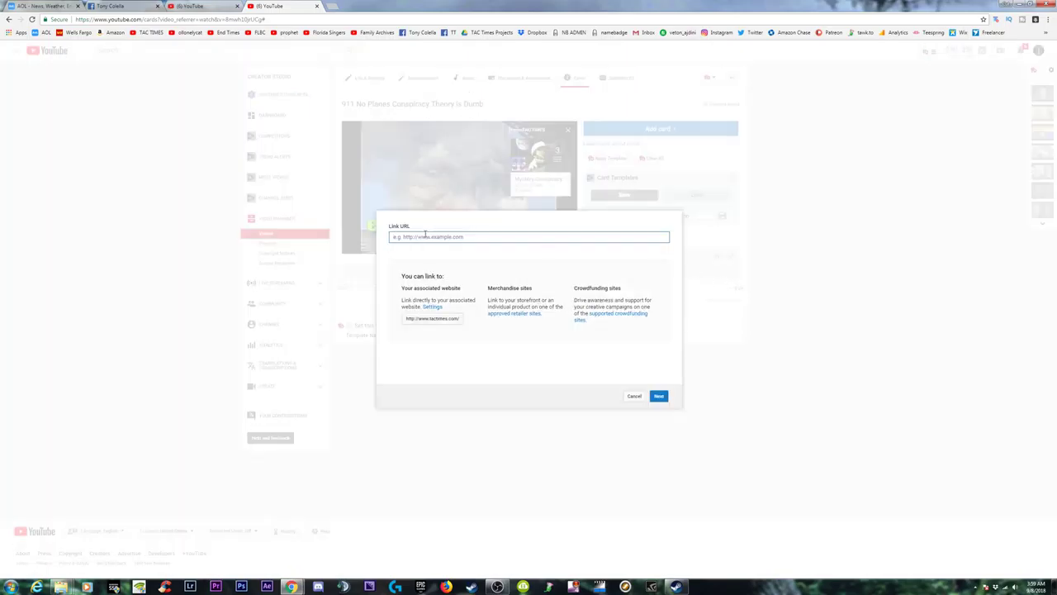
text(www.tactimes)
text(.com)
click(658, 396)
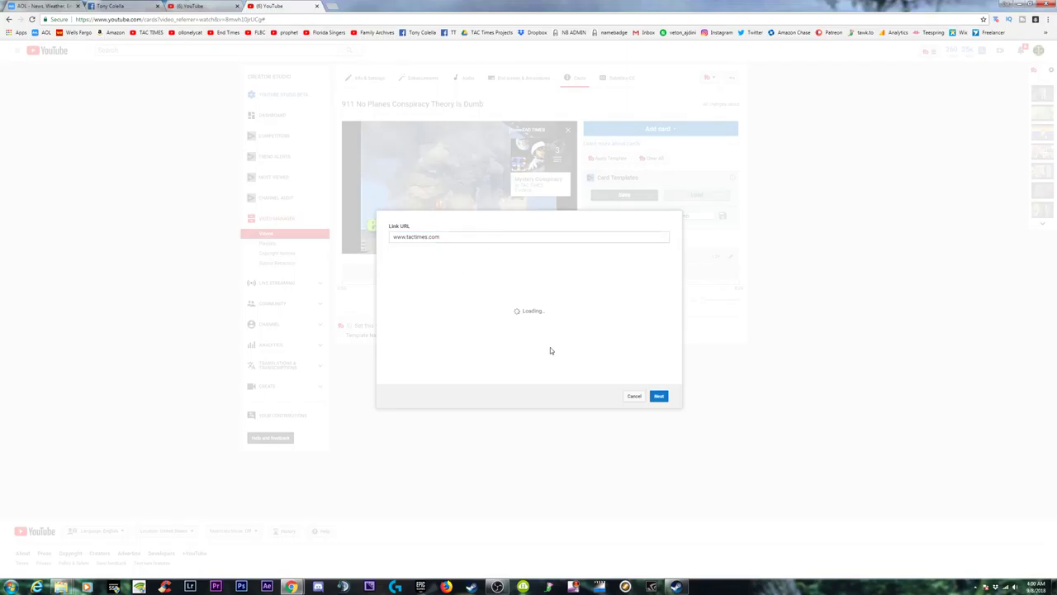
Set call to action and teaser to Subscribe, create the card, and move it to about 3:21
click(430, 328)
text(Subscribe)
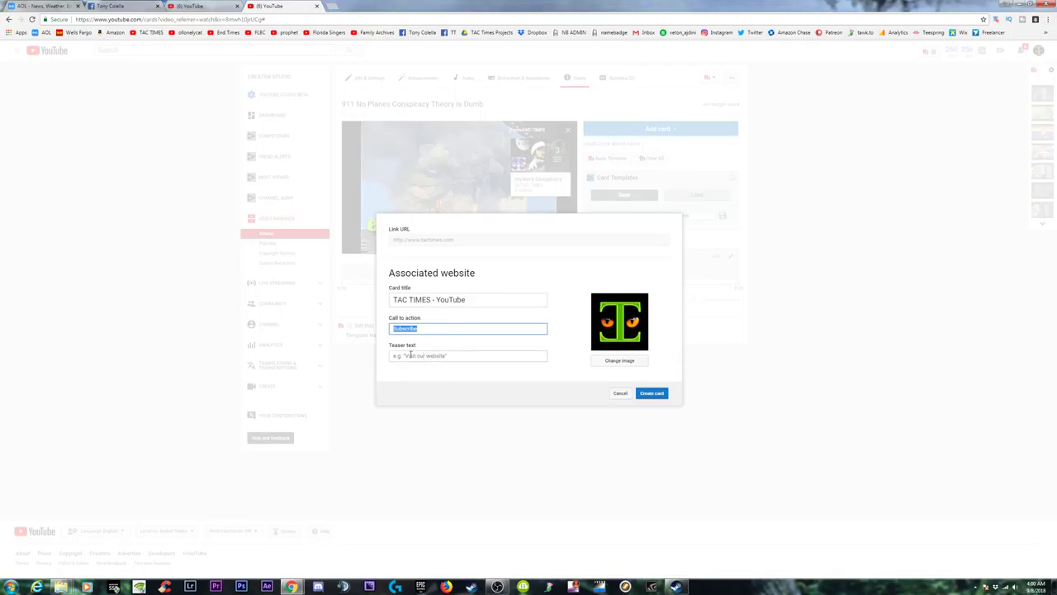
click(407, 356)
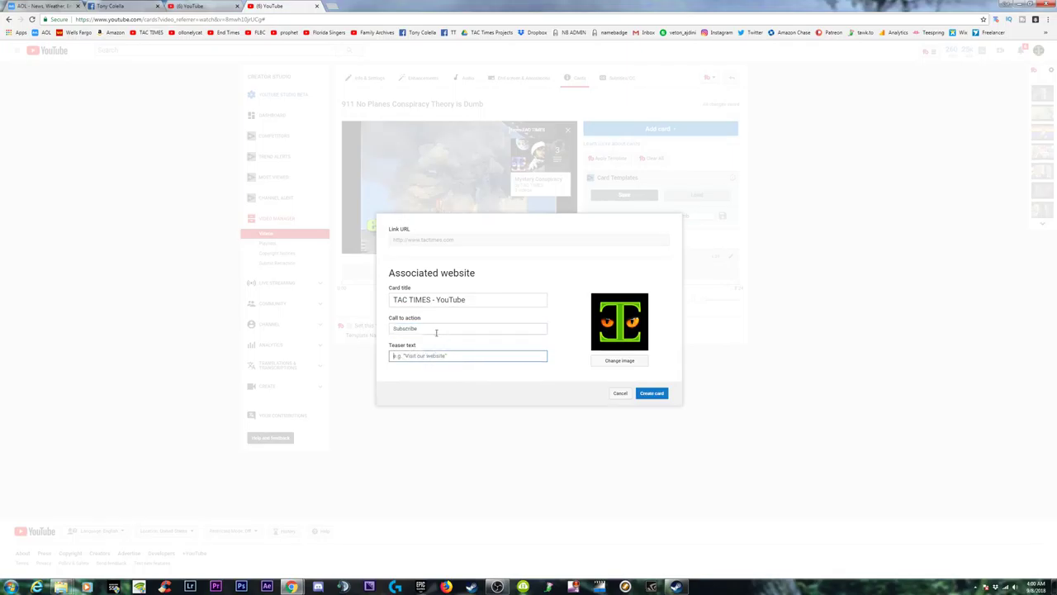
click(436, 331)
double_click(407, 328)
key(ctrl+c)
click(425, 356)
key(ctrl+v)
click(653, 393)
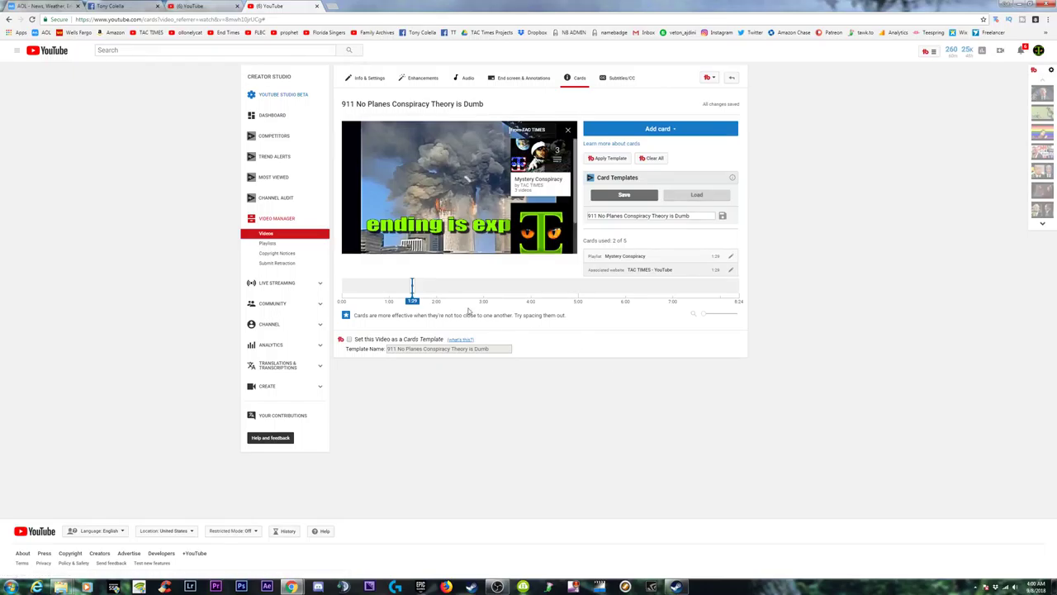
drag(416, 290, 500, 289)
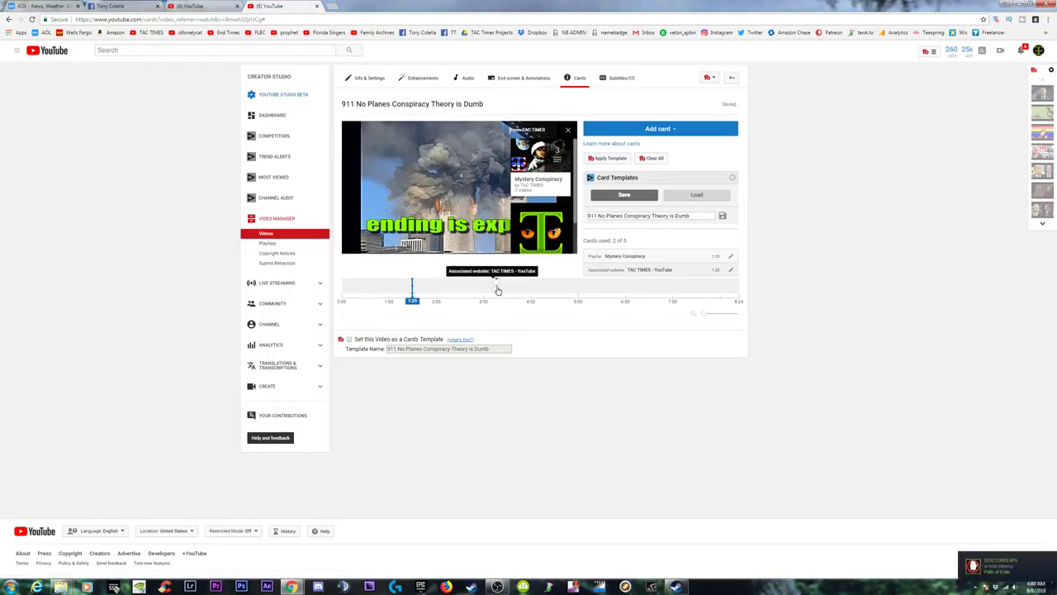
Create a card for the Political Hypocrisy playlist
click(699, 290)
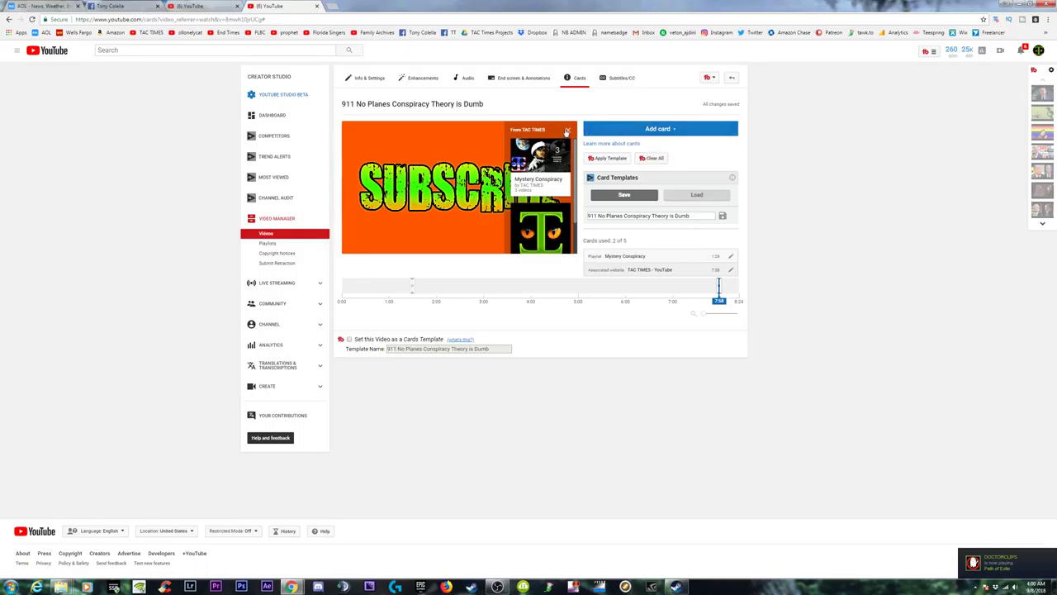
click(569, 132)
click(668, 129)
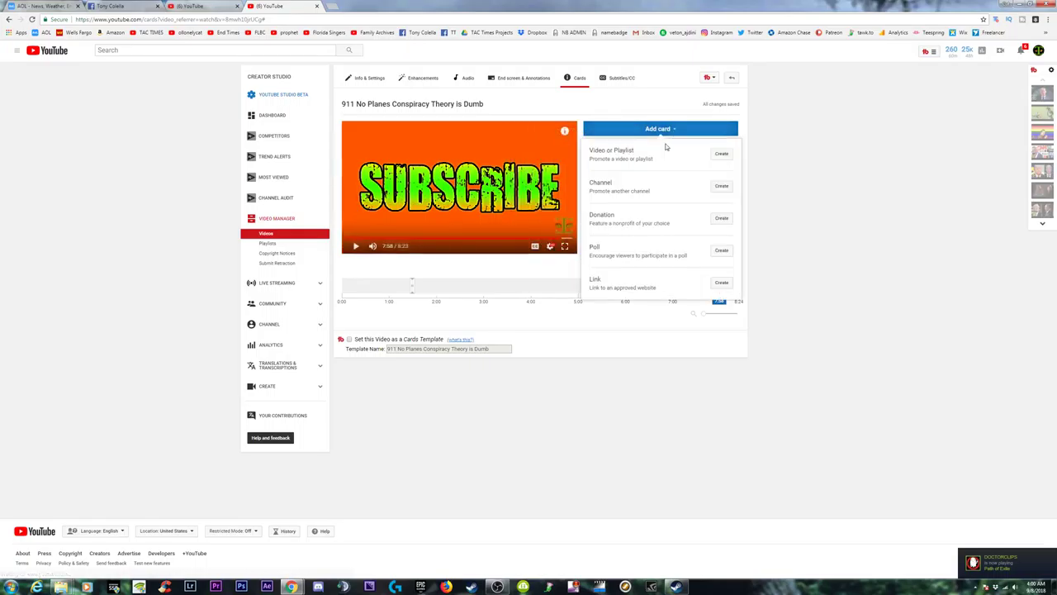
click(720, 155)
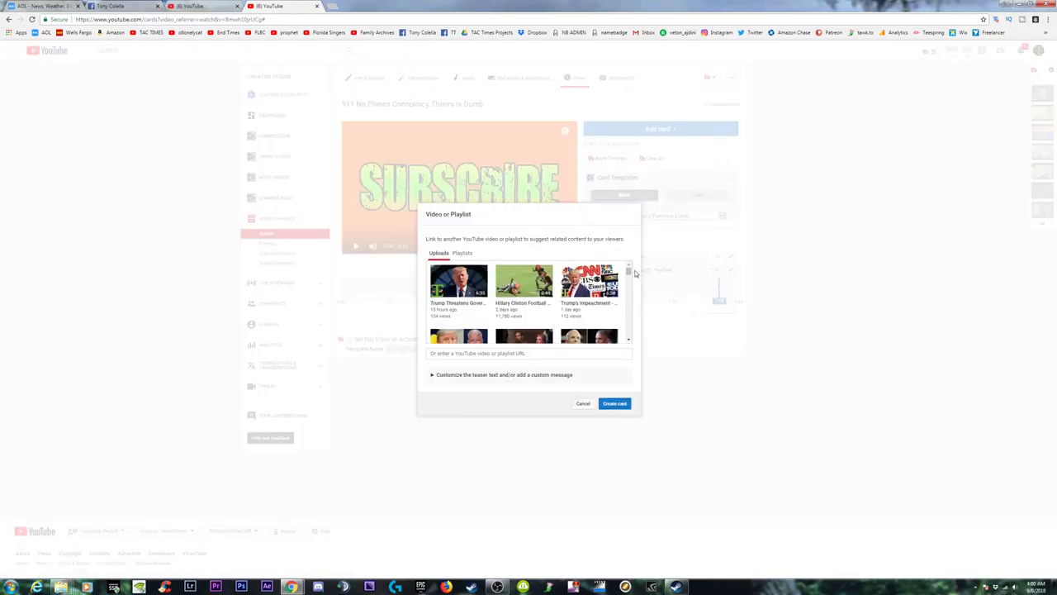
scroll(632, 276, down, 1)
scroll(630, 279, down, 2)
scroll(629, 282, down, 2)
scroll(629, 284, down, 1)
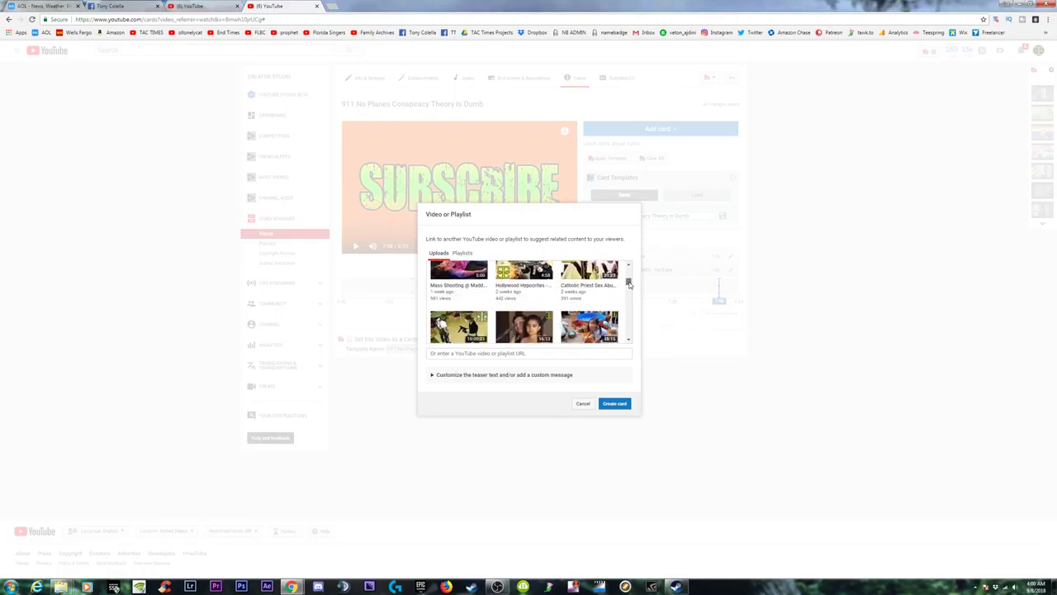
click(462, 253)
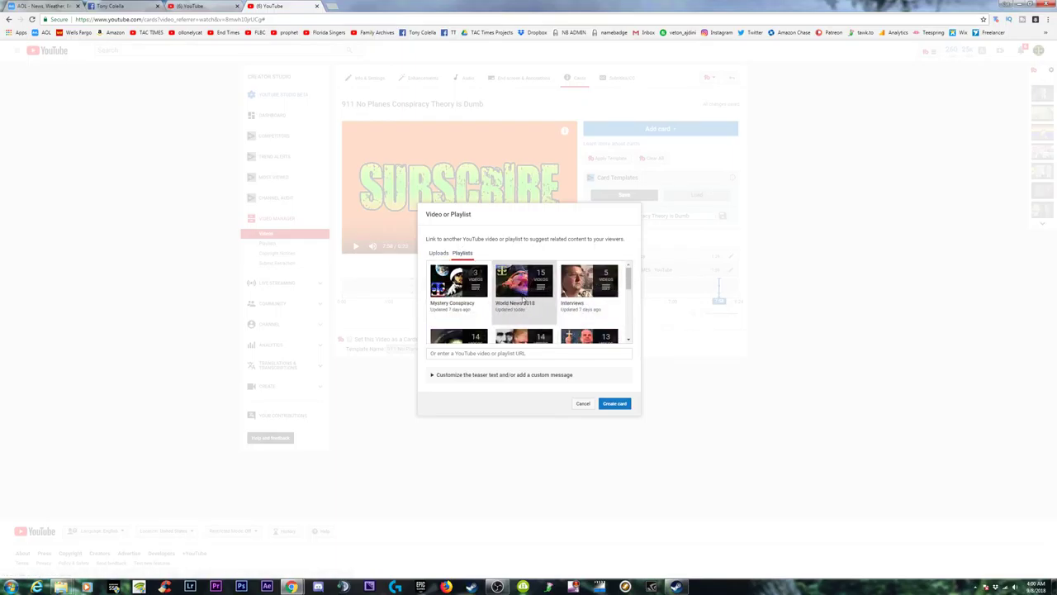
scroll(524, 300, down, 1)
scroll(525, 285, down, 1)
double_click(519, 275)
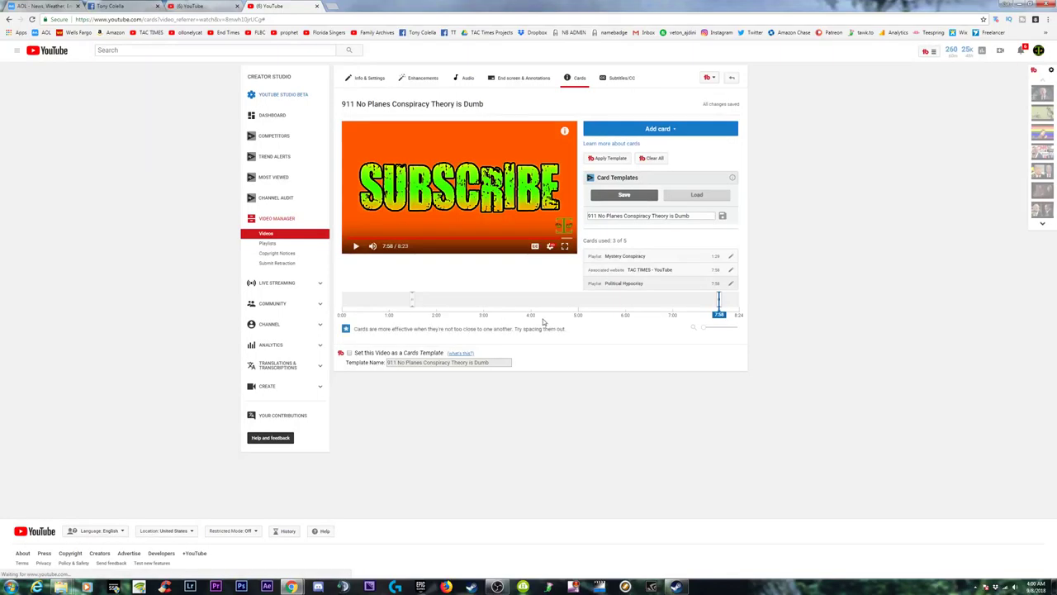
Move the Political Hypocrisy card from 7:58 to earlier in the timeline
click(416, 303)
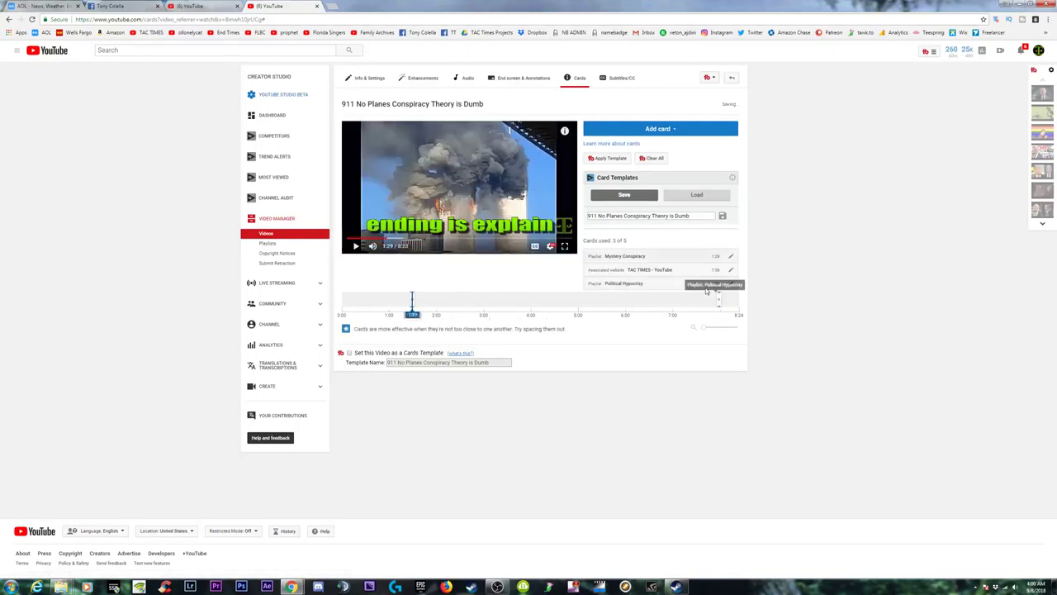
click(720, 300)
drag(494, 302, 496, 302)
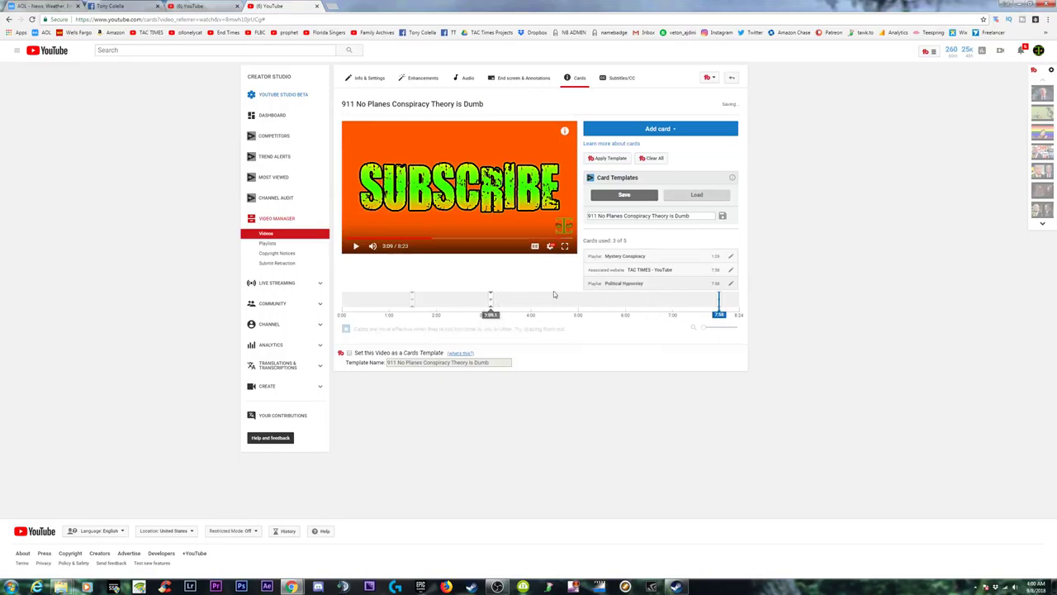
click(579, 302)
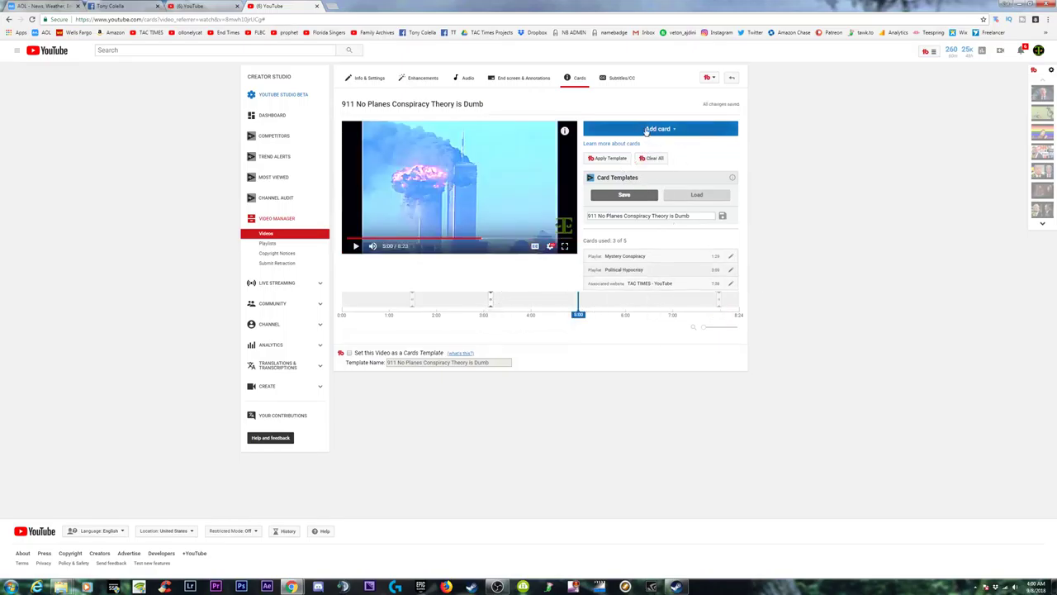
click(669, 130)
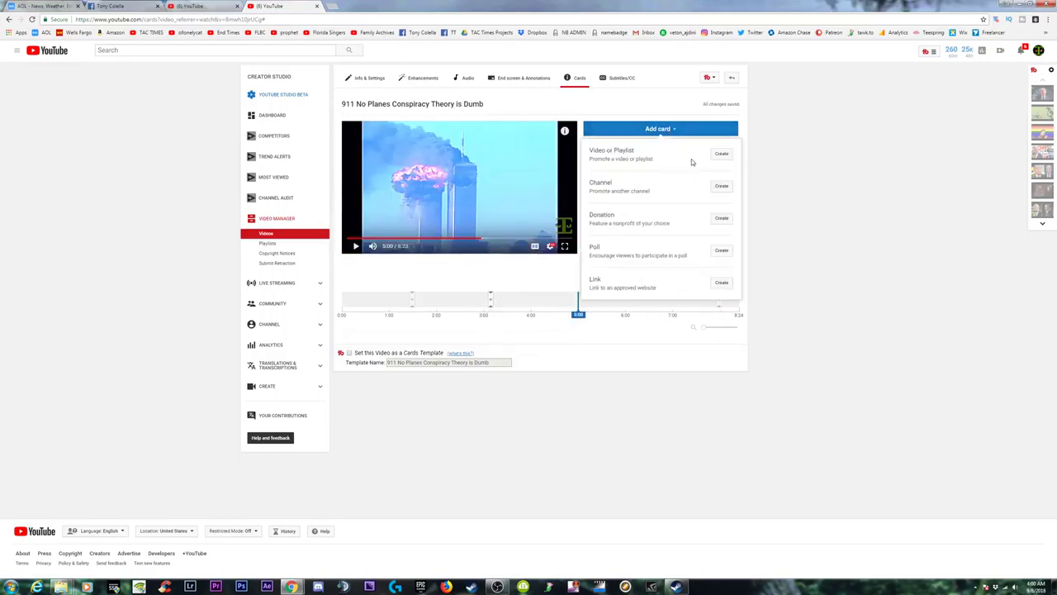
Add a Twisted Humor playlist card and drag its marker earlier, to about 1:57
click(722, 155)
click(463, 253)
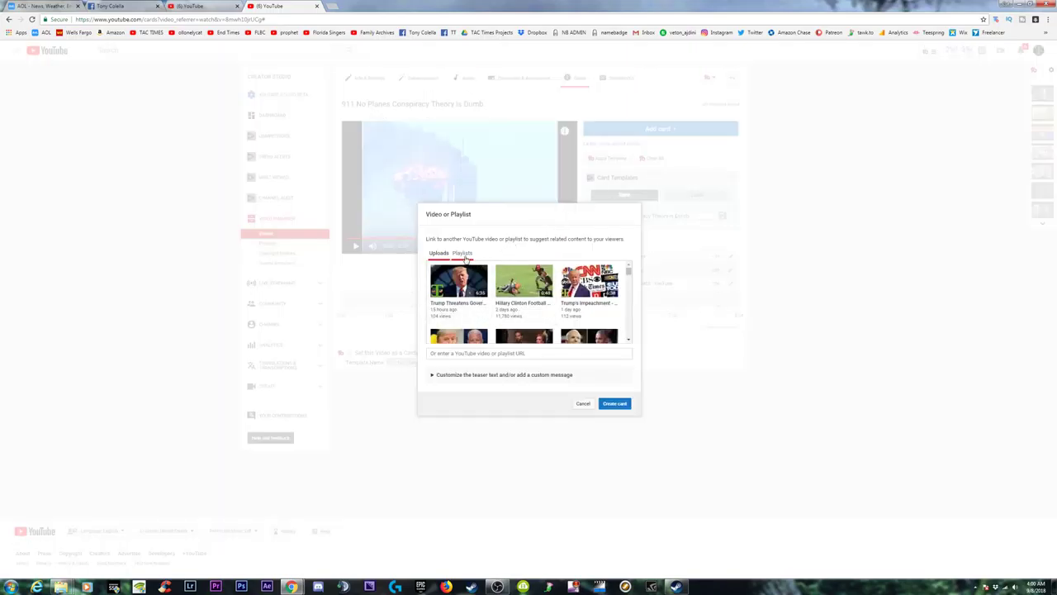
scroll(545, 283, down, 3)
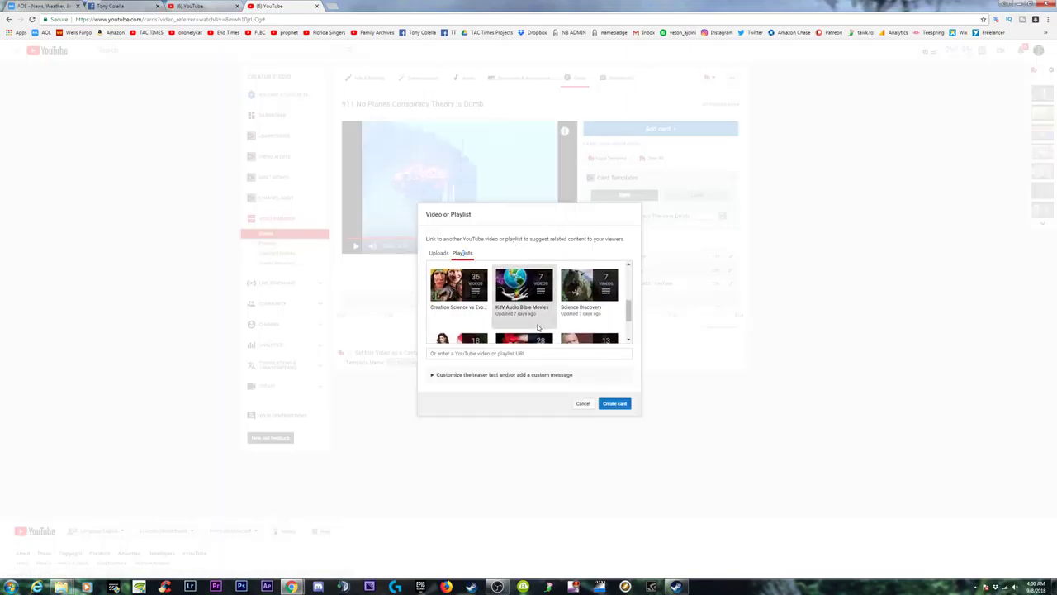
scroll(512, 314, down, 2)
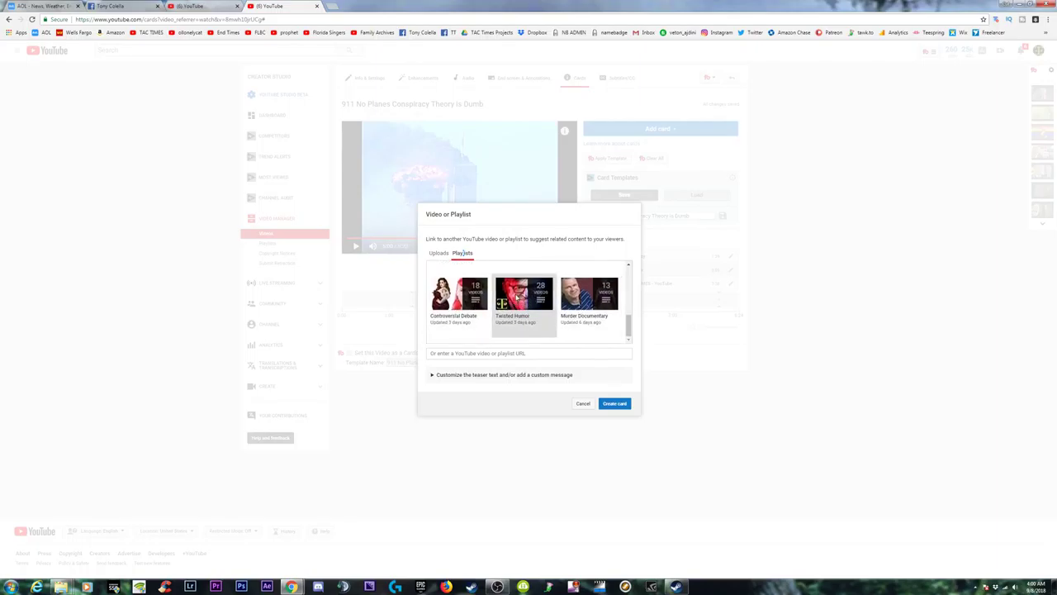
click(517, 298)
click(612, 403)
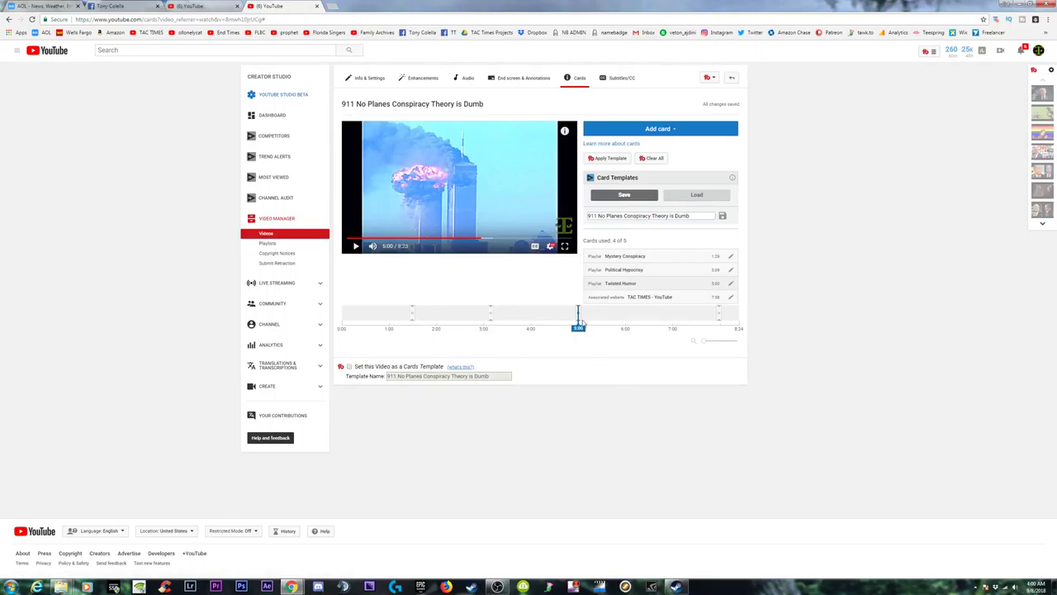
drag(581, 323, 577, 323)
mouse_move(441, 318)
mouse_down()
mouse_move(433, 323)
mouse_move(583, 315)
mouse_move(565, 315)
mouse_up()
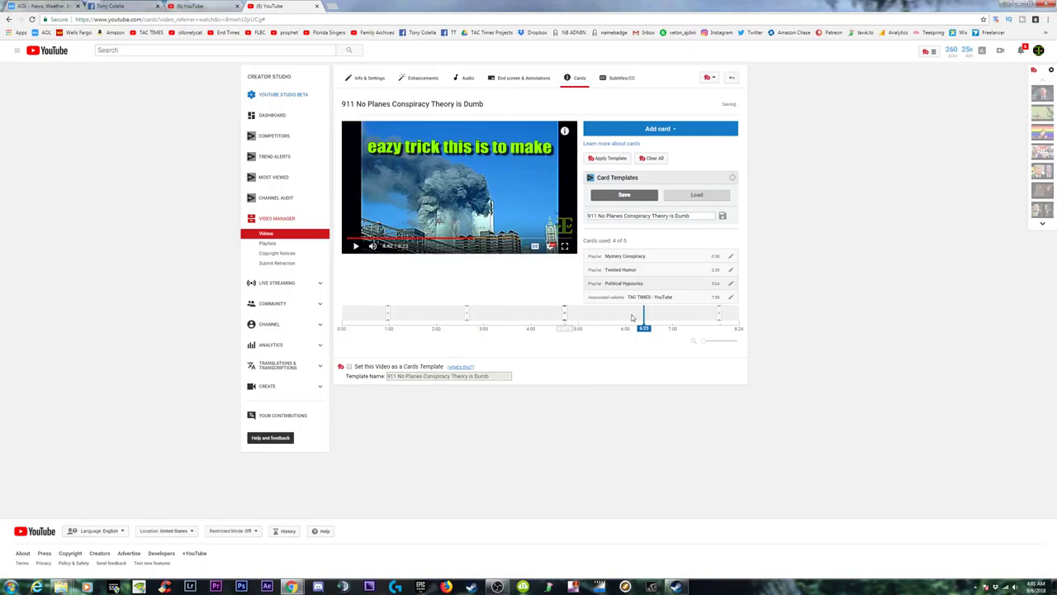
Create a Prophetic Revelation playlist card at 6:24 as the fifth card
click(661, 129)
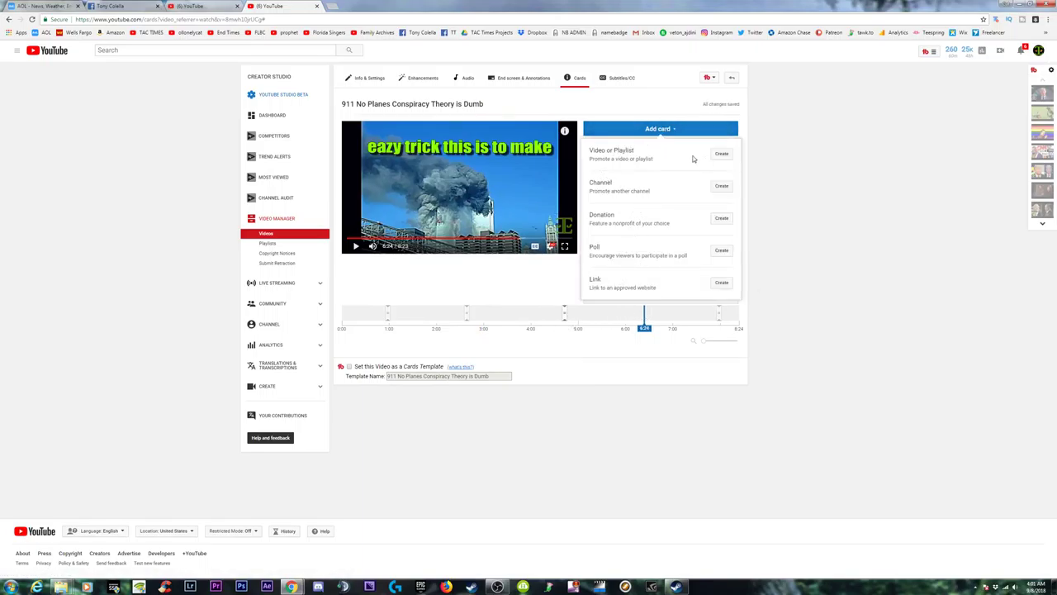
click(722, 154)
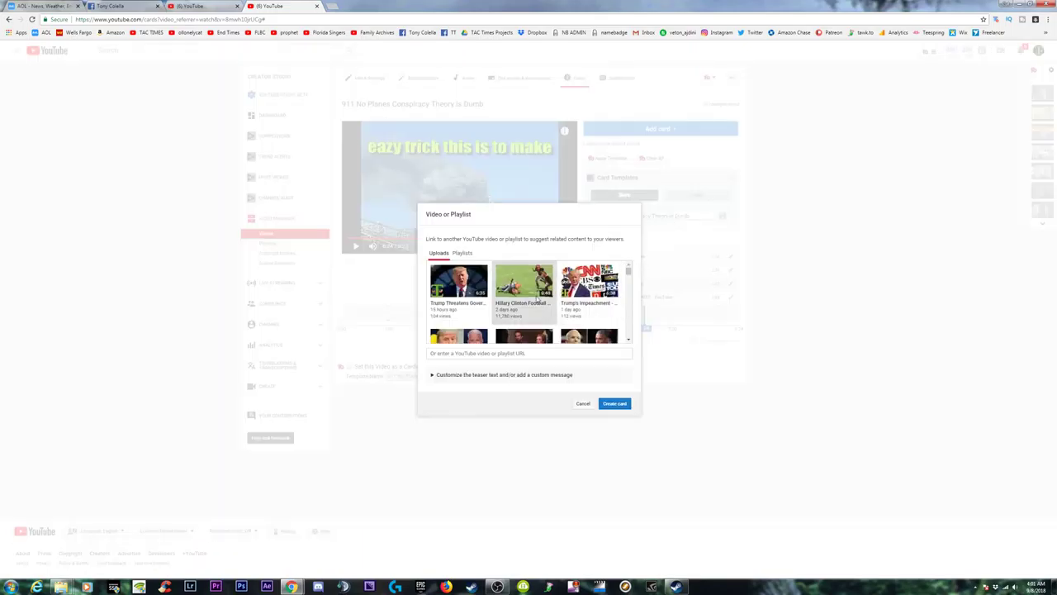
click(463, 253)
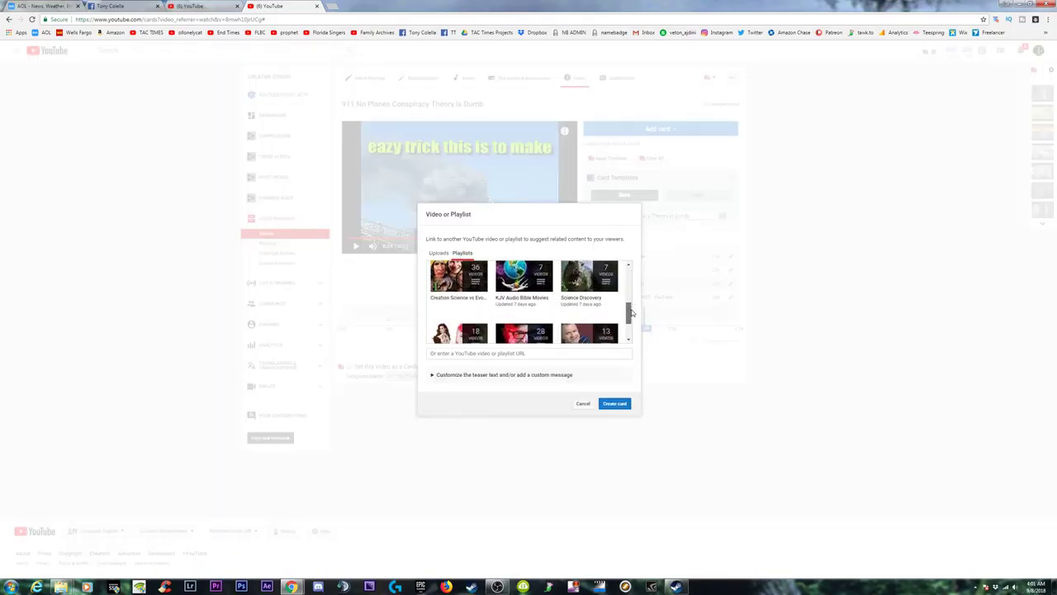
mouse_move(629, 281)
mouse_down()
mouse_move(632, 327)
mouse_move(639, 276)
mouse_up()
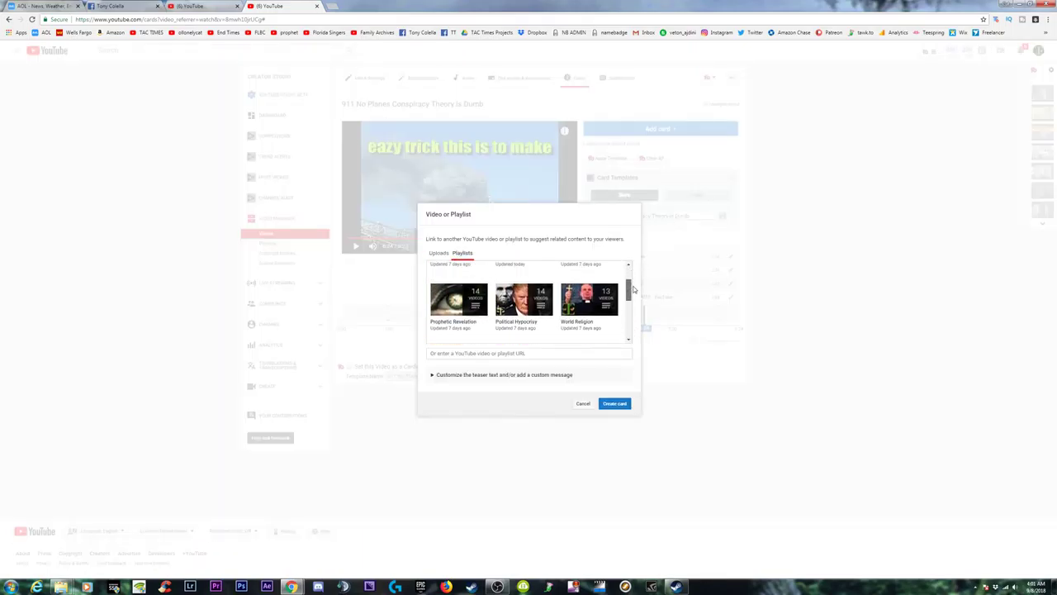
scroll(528, 302, down, 1)
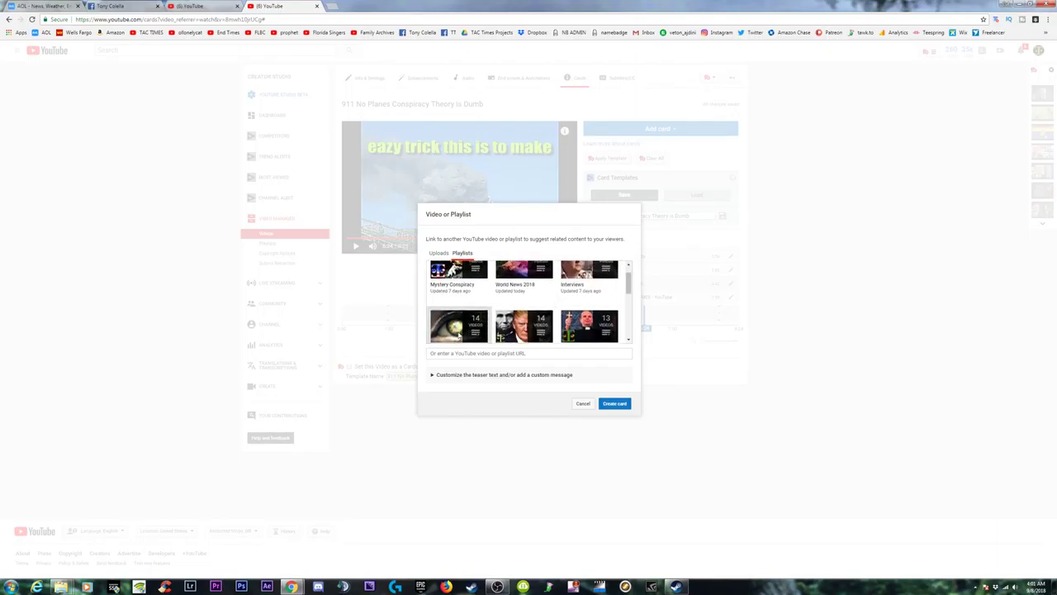
scroll(446, 327, down, 1)
click(612, 404)
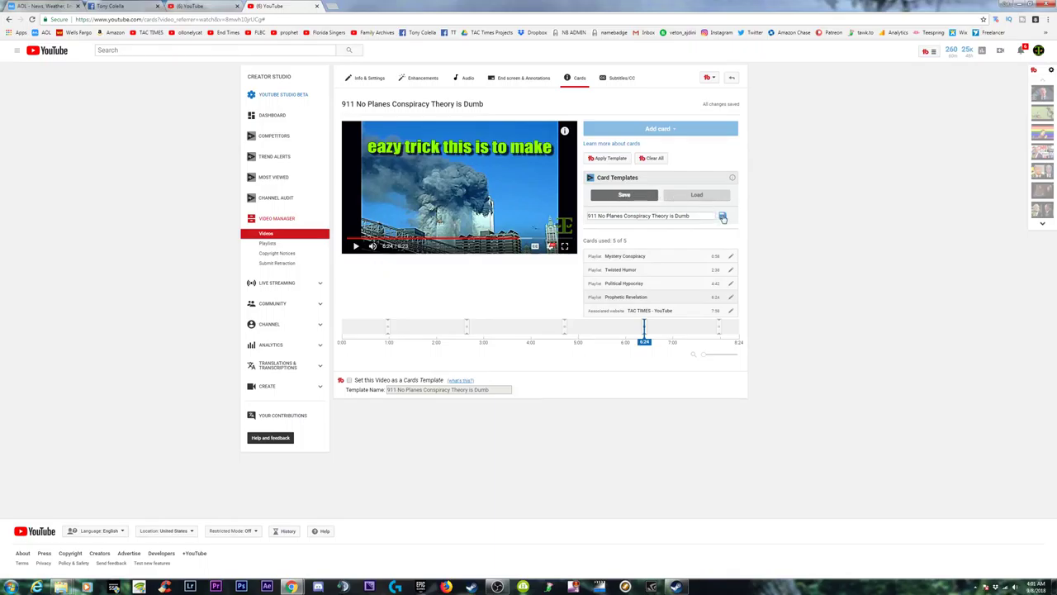
Save the five cards as the '911 No Planes Conspiracy Theory is Dumb' template and reopen the edit page
click(723, 218)
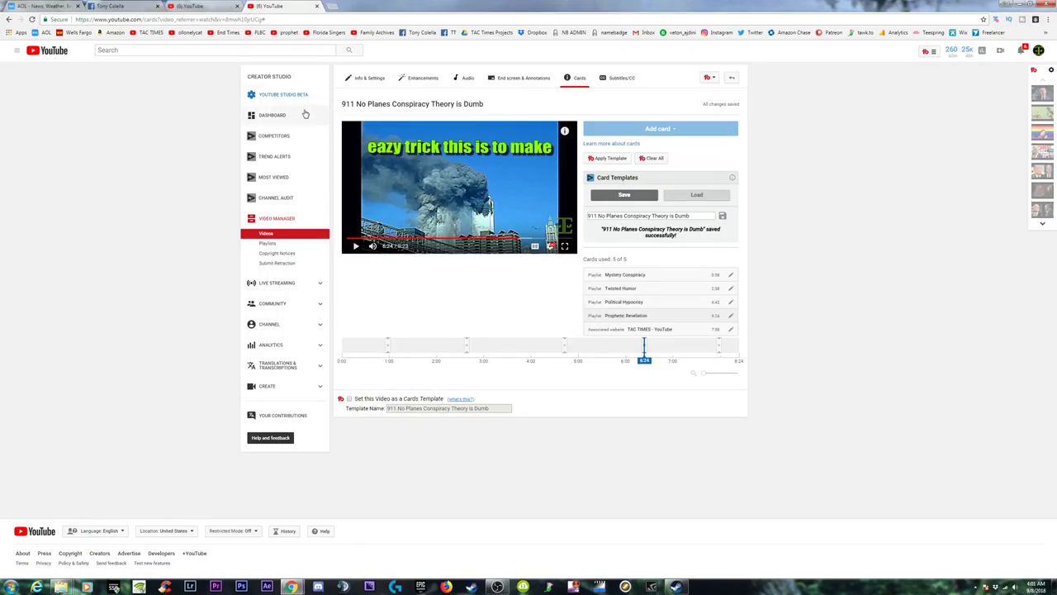
click(416, 105)
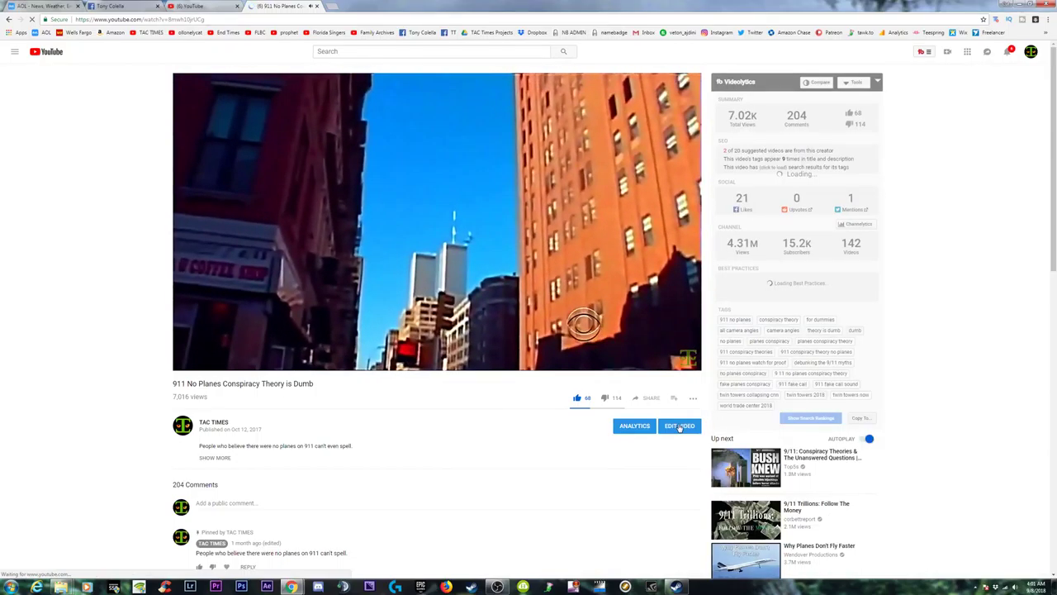
click(679, 427)
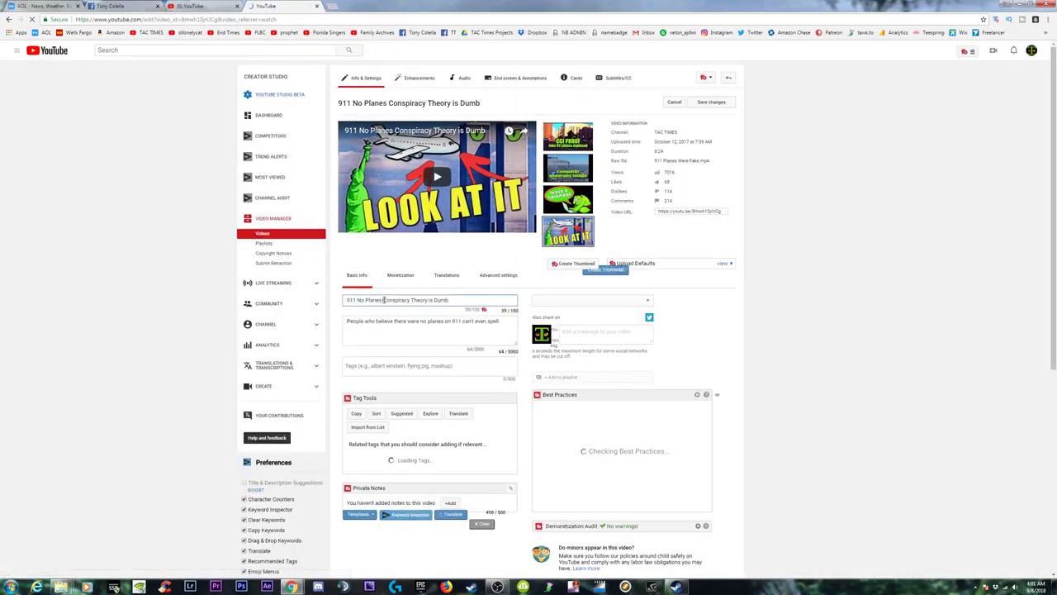
Retitle the video '911 No Planes / Fake Airplanes Conspiracy Theory is Dumb - All Camera Angles Exposed' and save
click(383, 300)
text(/ F)
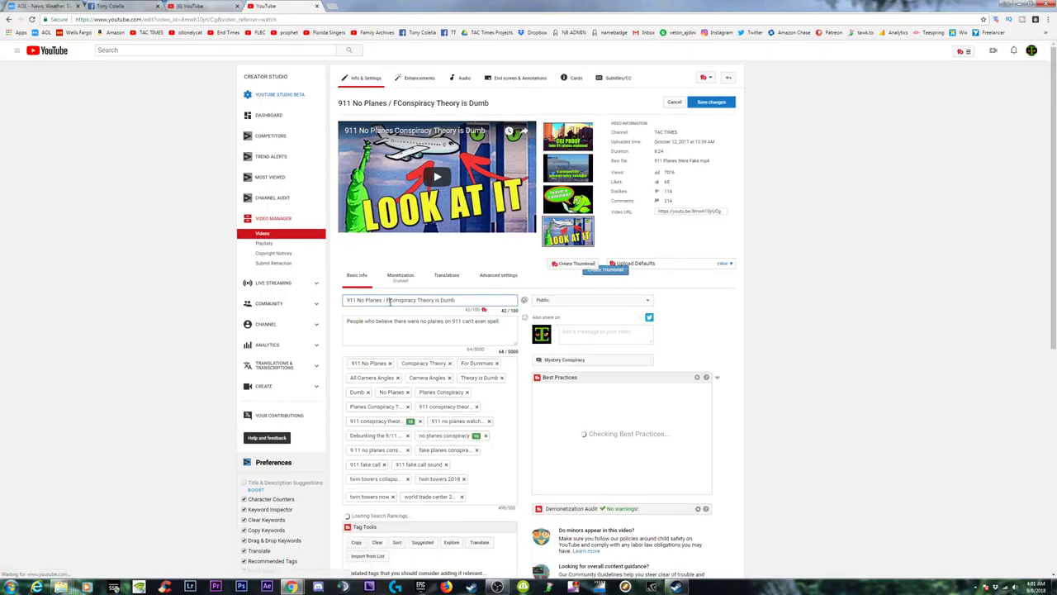
text(ake Air)
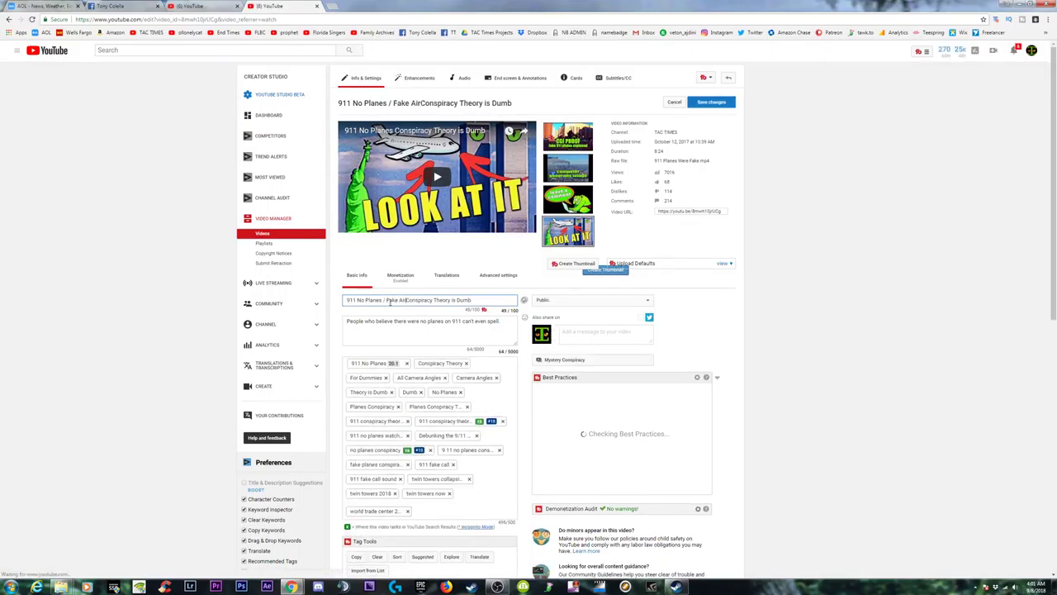
text(planes)
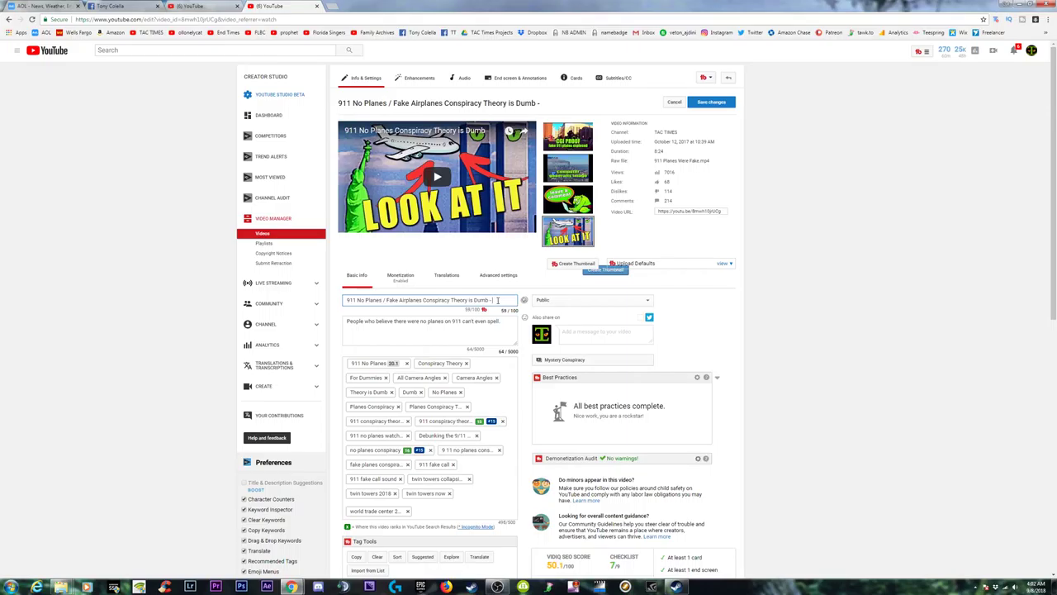
text(r)
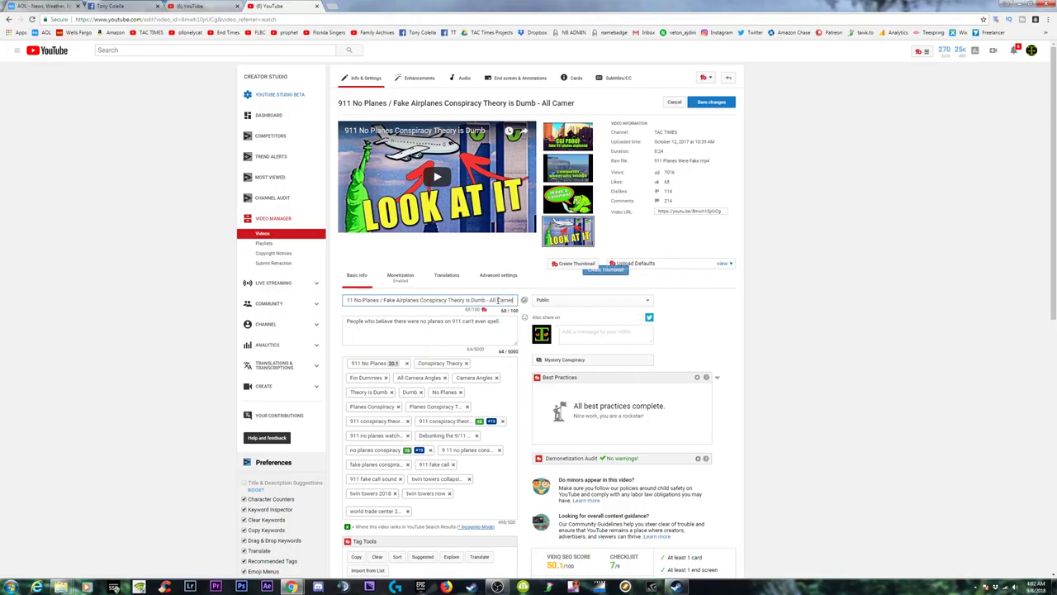
text(a Angles)
text( Exposed)
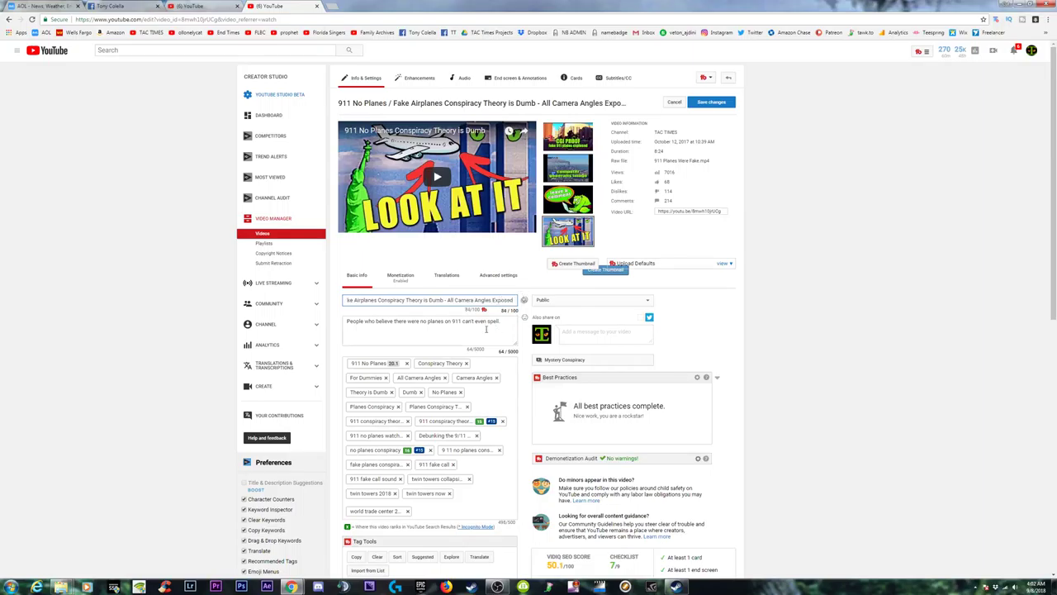
key(shift+Home)
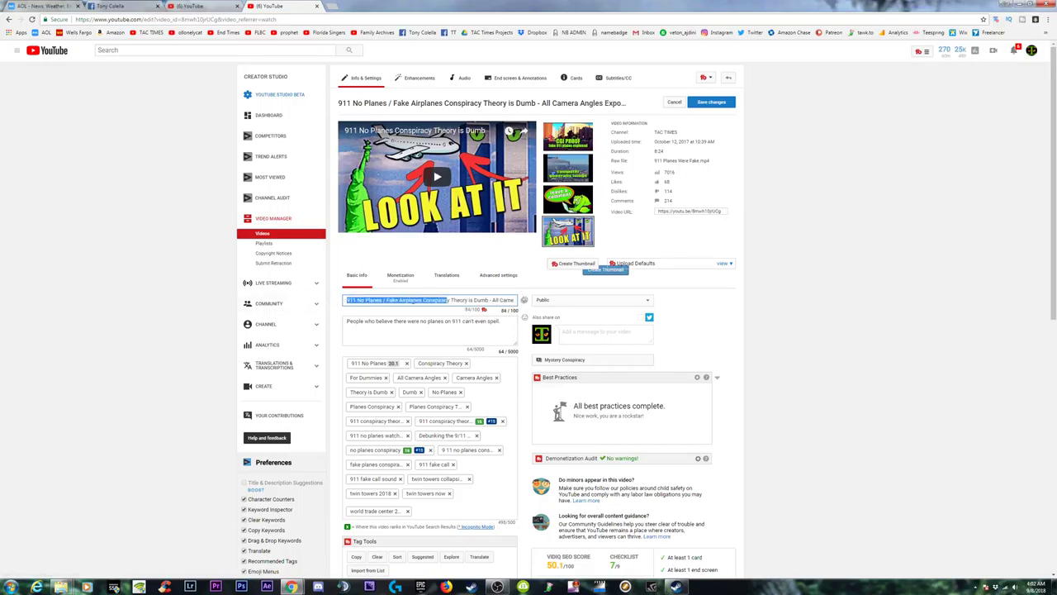
key(Home)
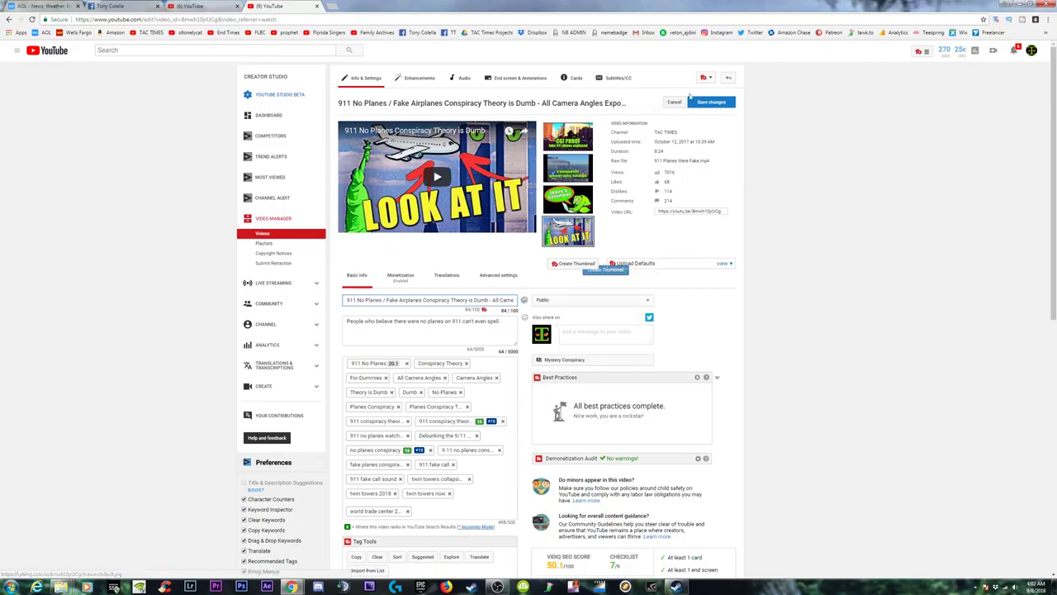
click(704, 102)
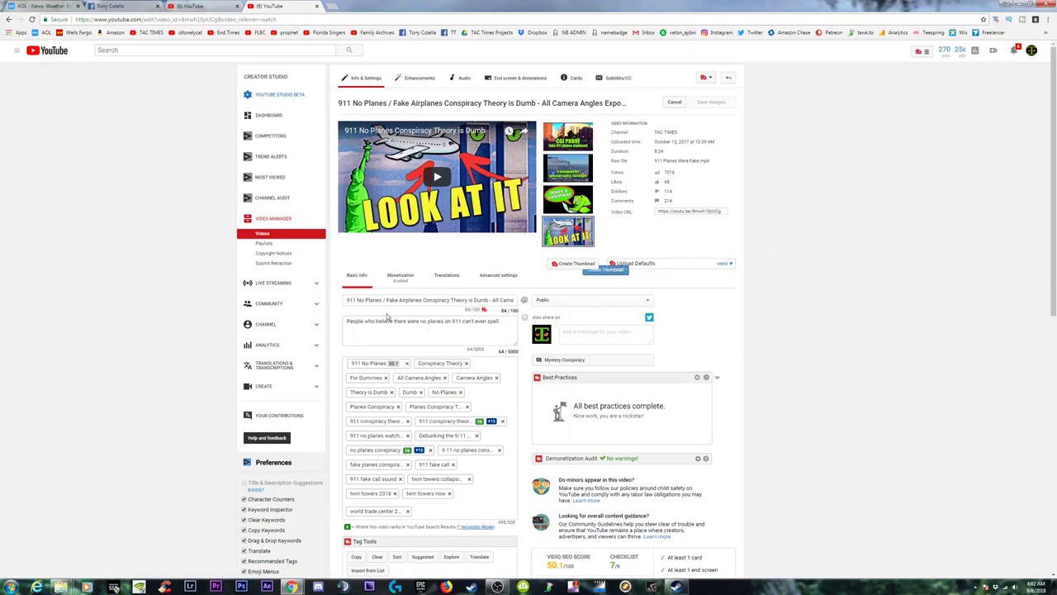
click(430, 300)
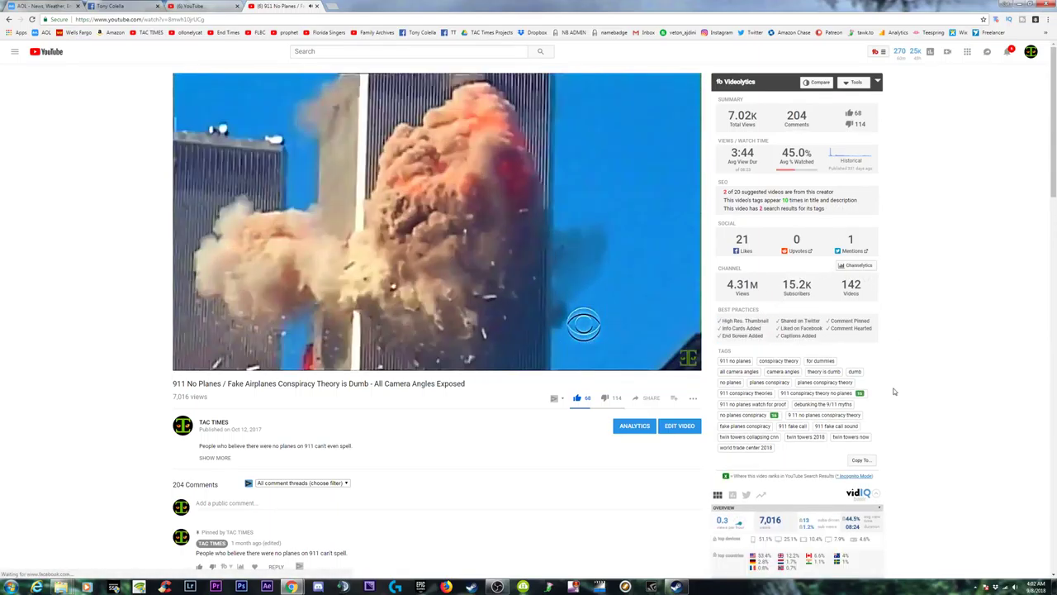
Confirm the watch page title now ends in 'All Camera Angles Exposed', then close the tab
scroll(907, 395, down, 3)
scroll(907, 395, up, 3)
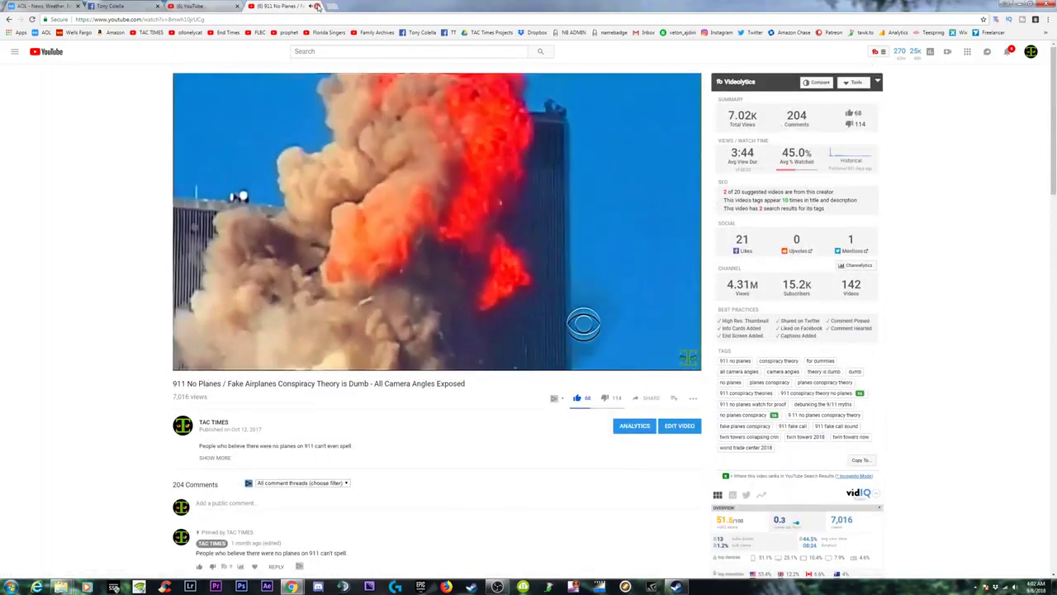
click(253, 12)
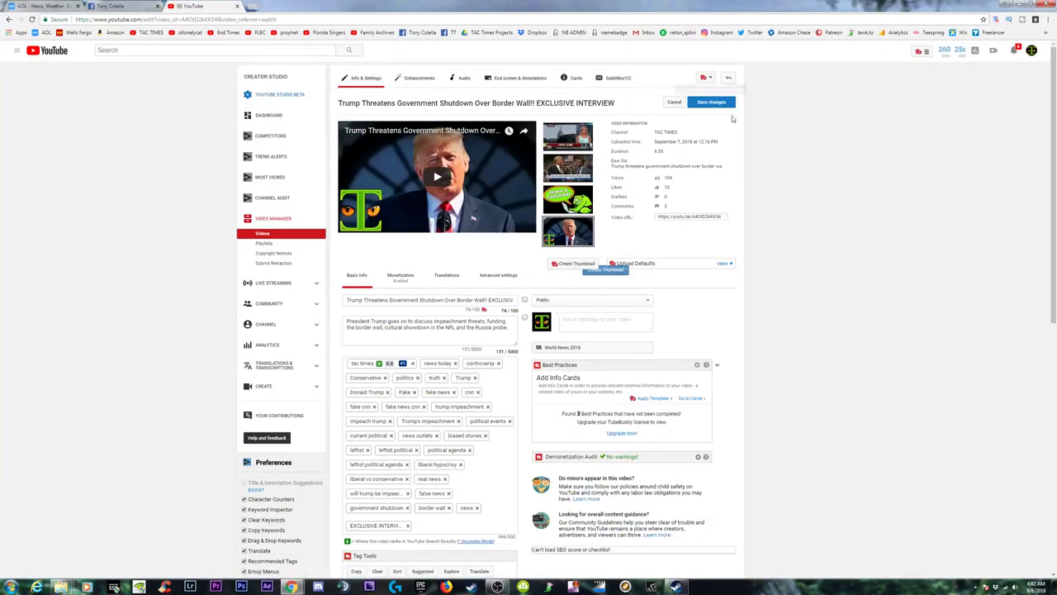
Open the Trump border wall interview's watch page and skip the pre-roll ad
scroll(793, 237, down, 3)
scroll(793, 238, up, 3)
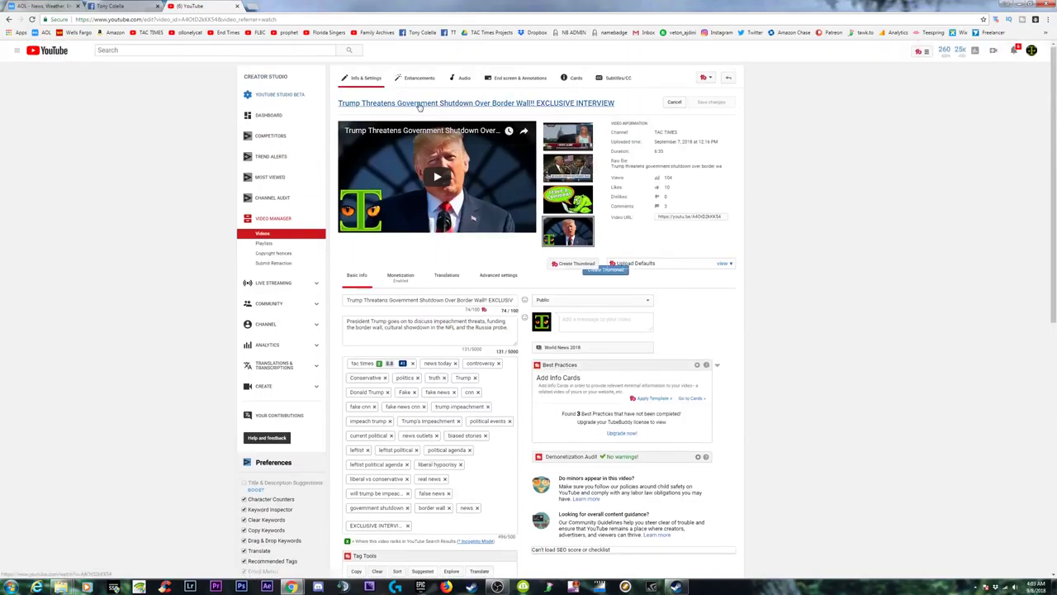
click(419, 103)
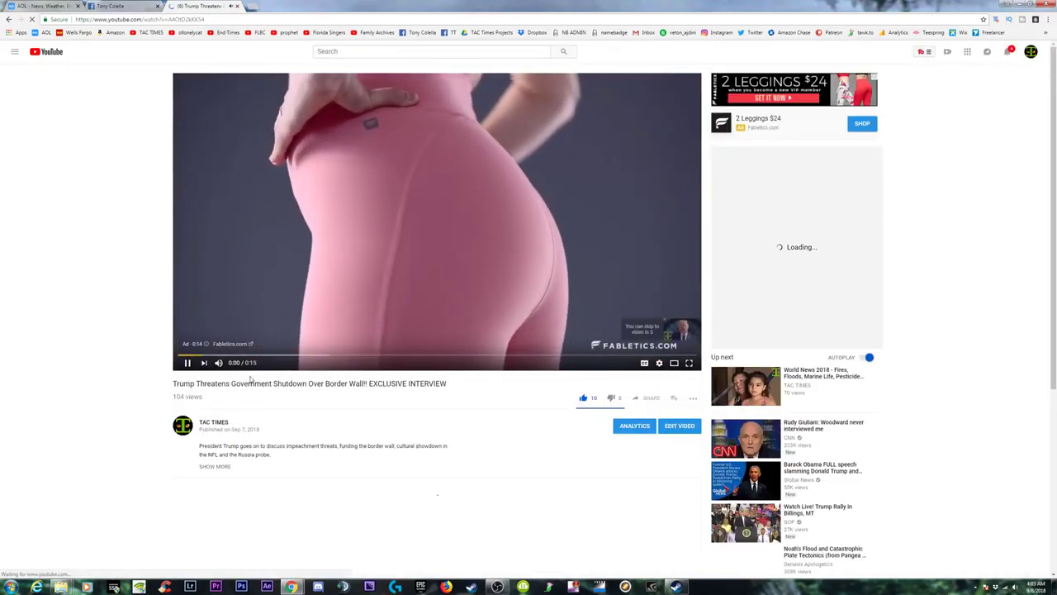
click(187, 364)
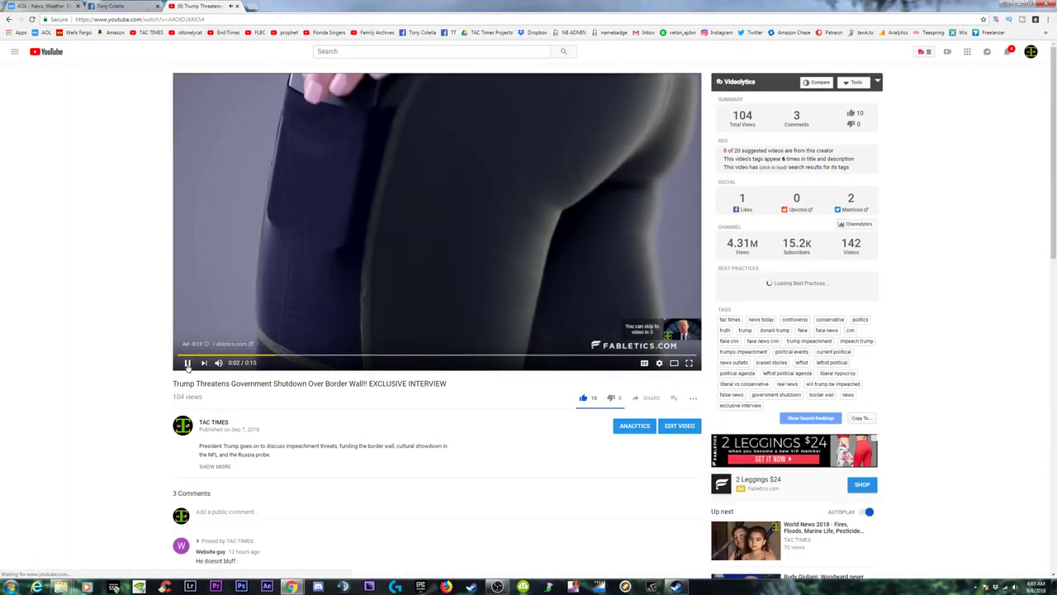
scroll(581, 462, down, 2)
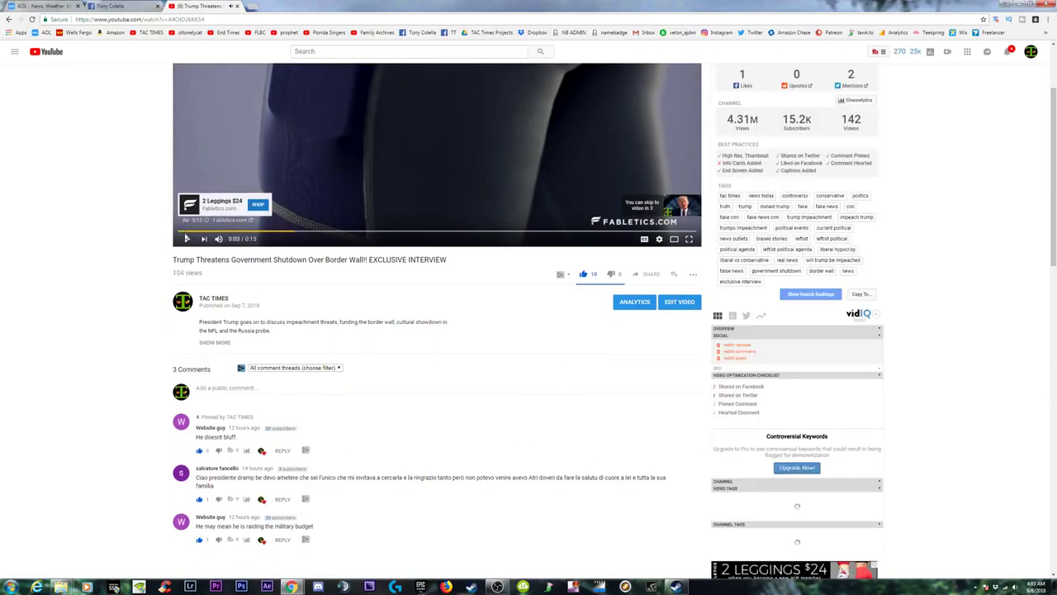
click(187, 239)
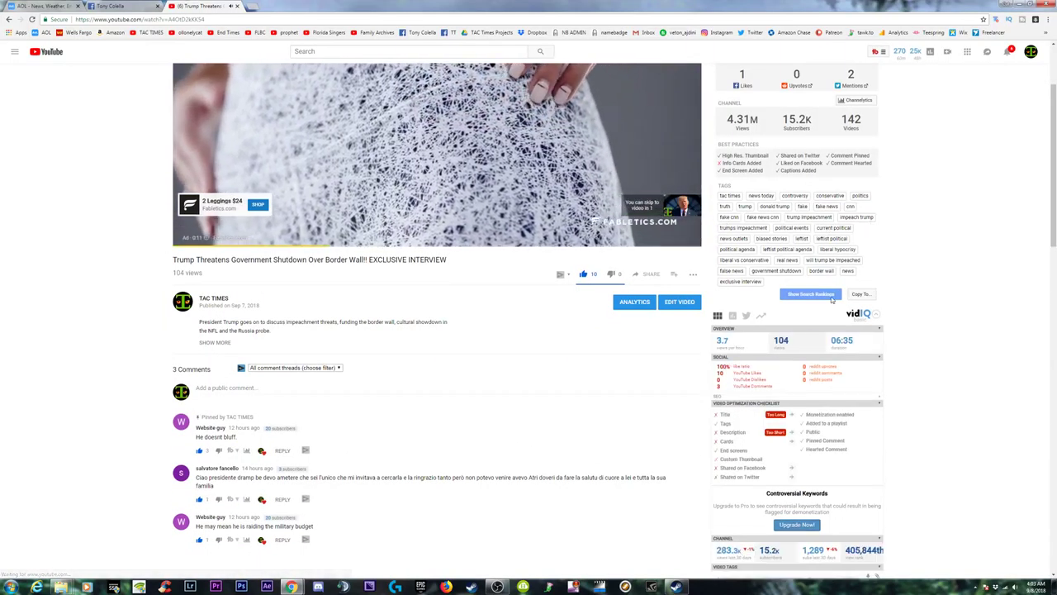
scroll(765, 170, up, 2)
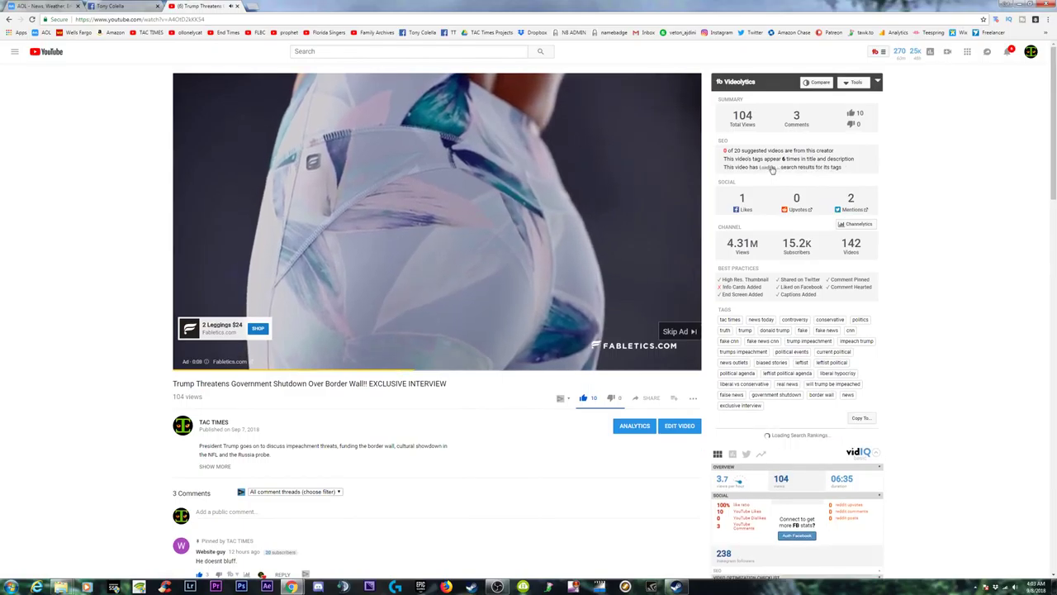
click(680, 330)
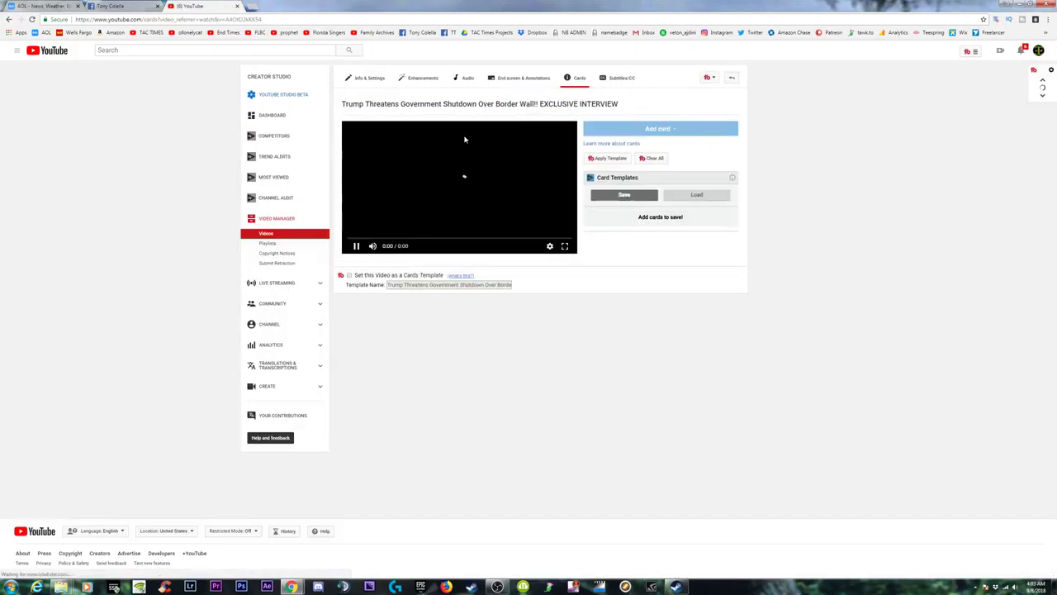
Load the '911 No Planes Conspiracy Theory is Dumb' card template onto the interview
click(697, 196)
click(637, 215)
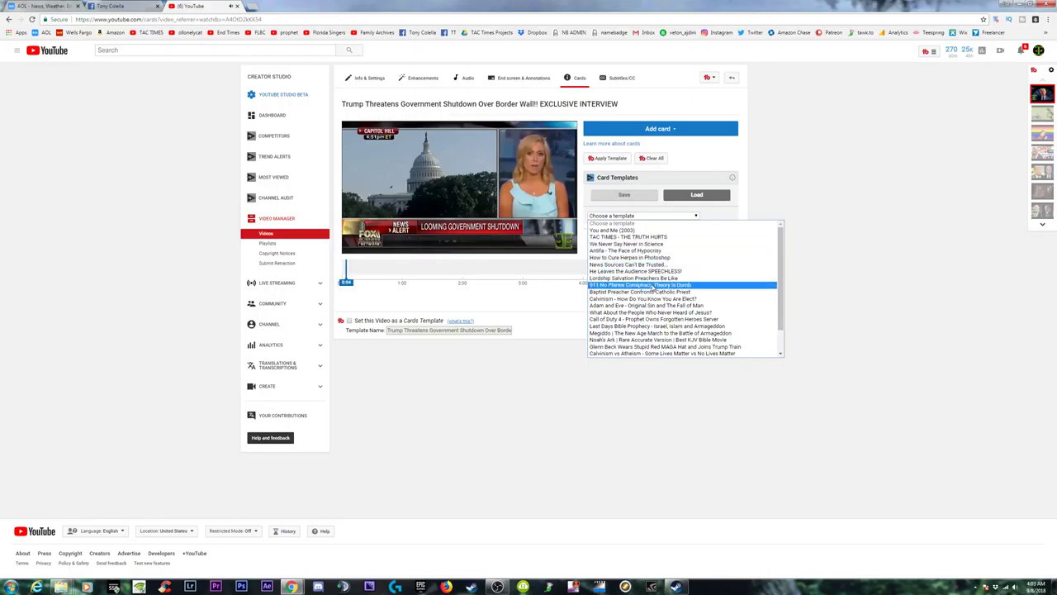
click(646, 286)
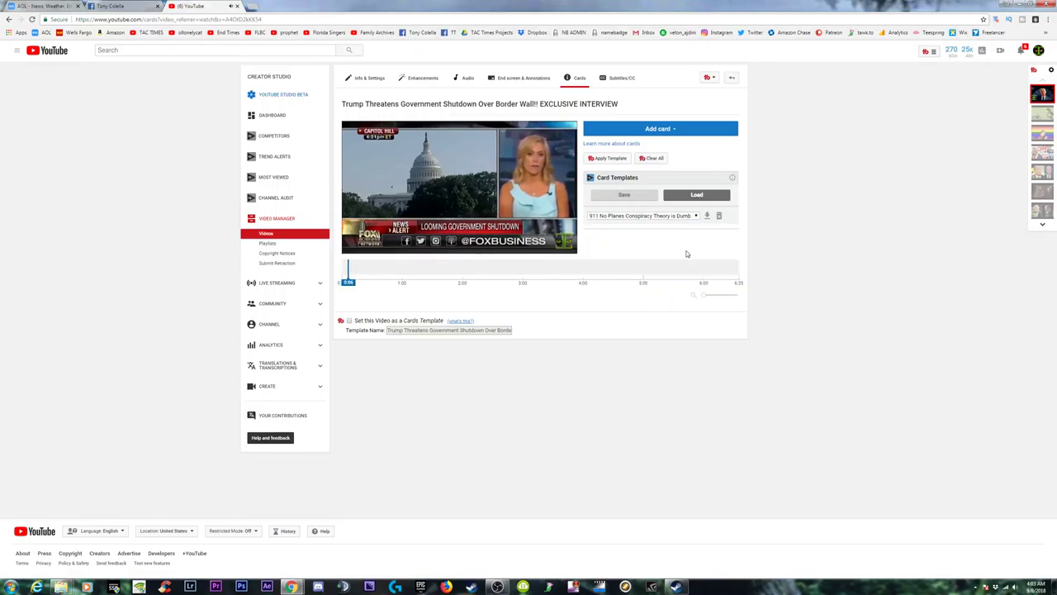
click(707, 216)
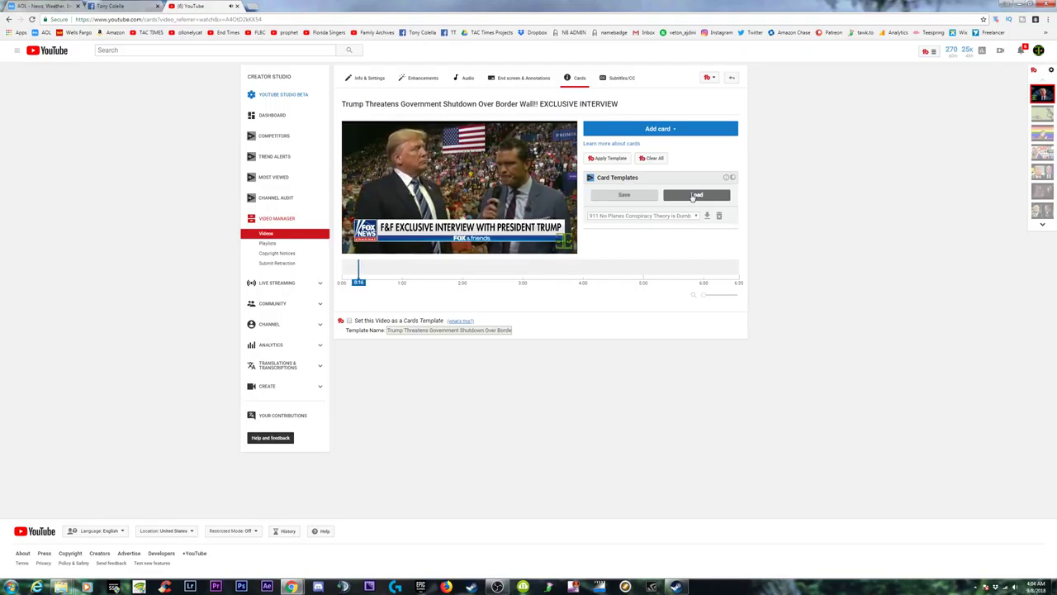
click(707, 217)
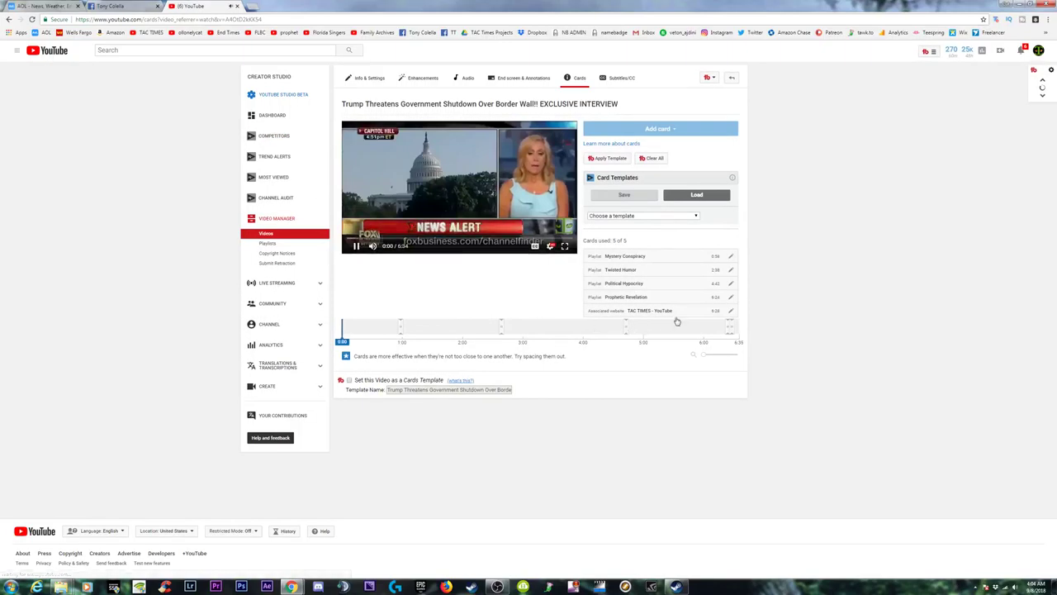
Move the last card earlier from 6:24 and save the five cards as a template named after the video
click(728, 327)
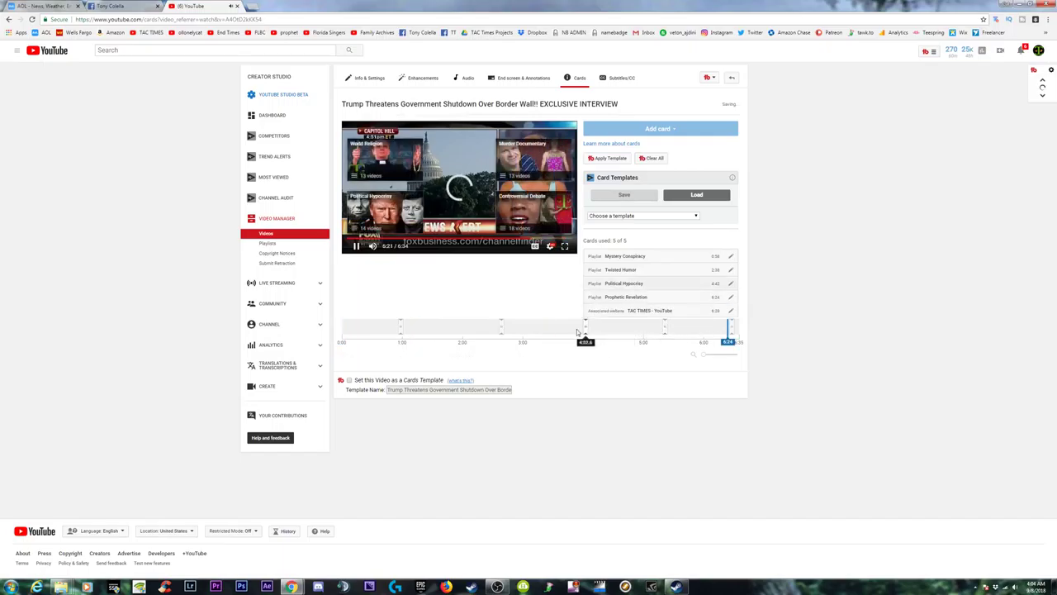
drag(578, 332, 554, 332)
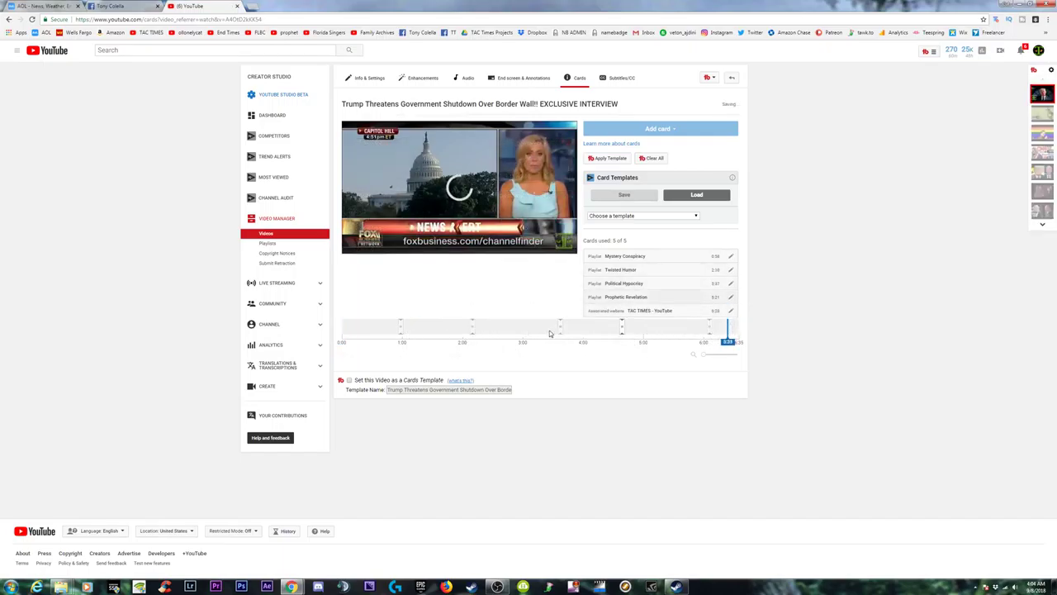
click(487, 330)
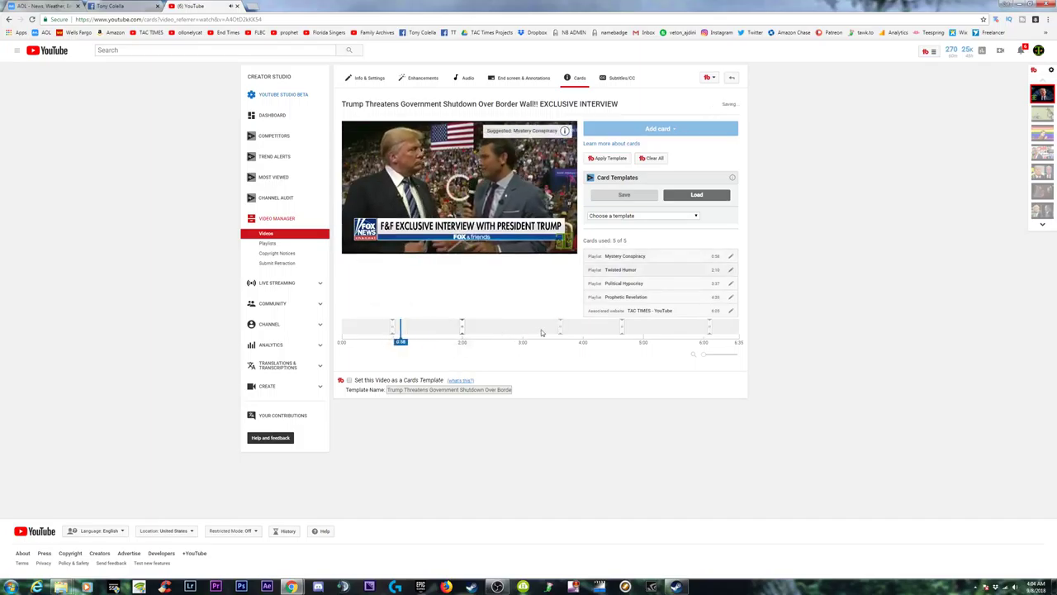
click(644, 283)
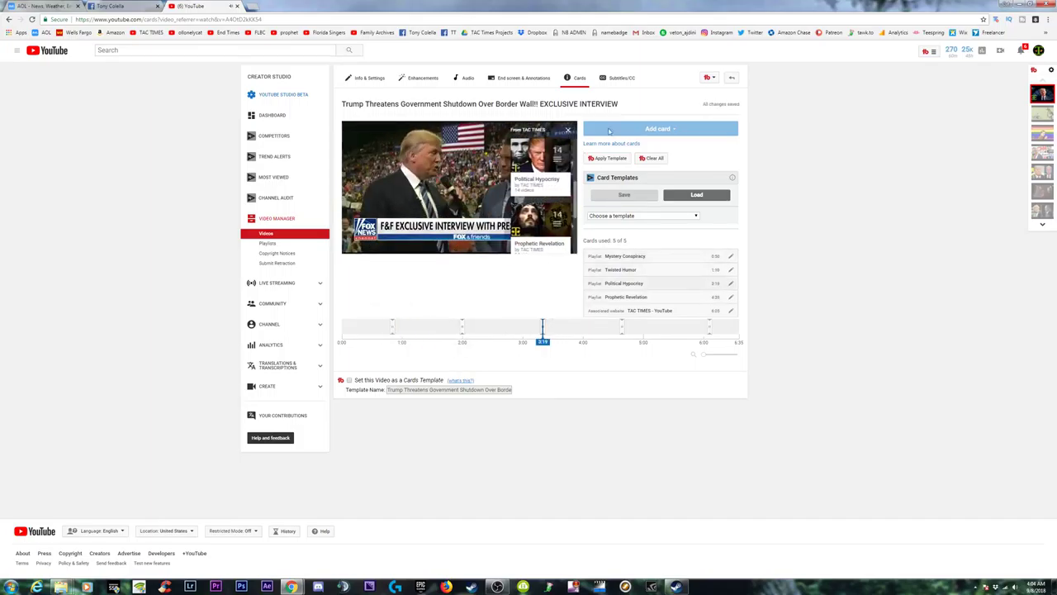
click(658, 196)
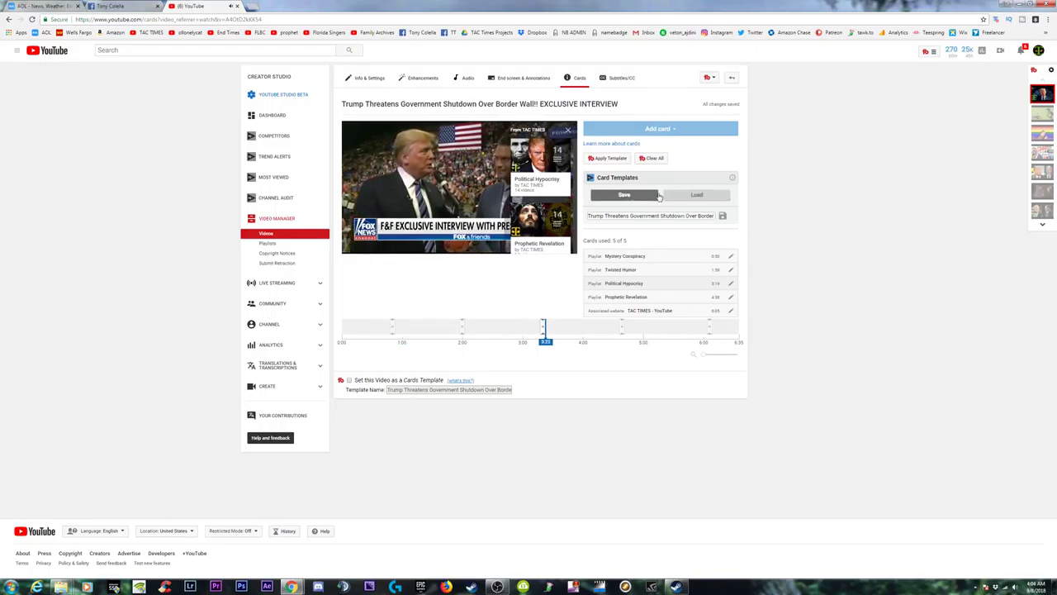
click(723, 217)
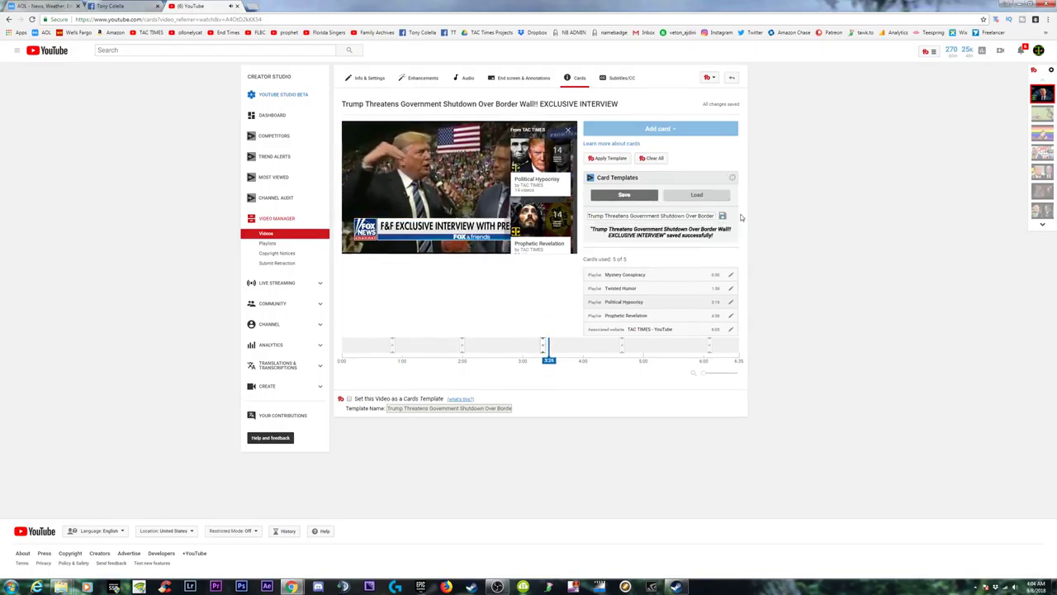
Check the interview's info cards at 1:54, seek toward the end screen, then close the YouTube tab
click(464, 106)
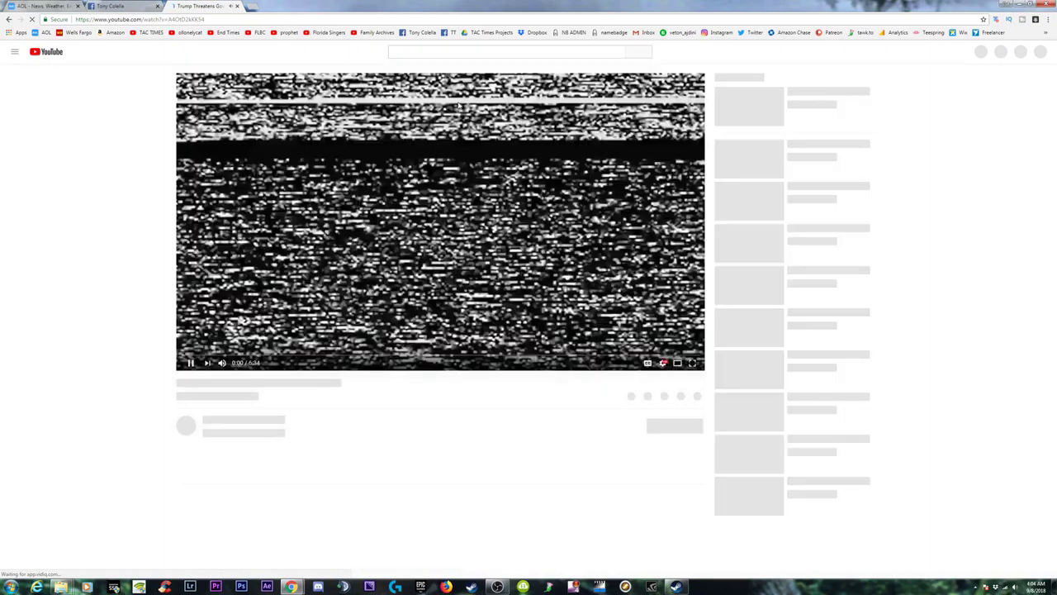
click(333, 358)
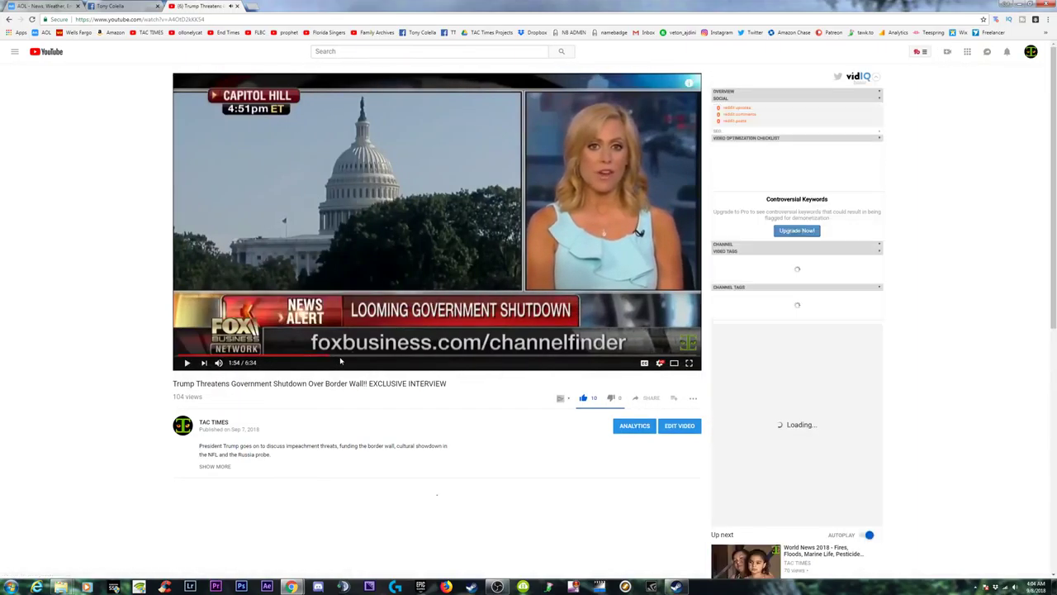
click(690, 85)
scroll(661, 203, down, 3)
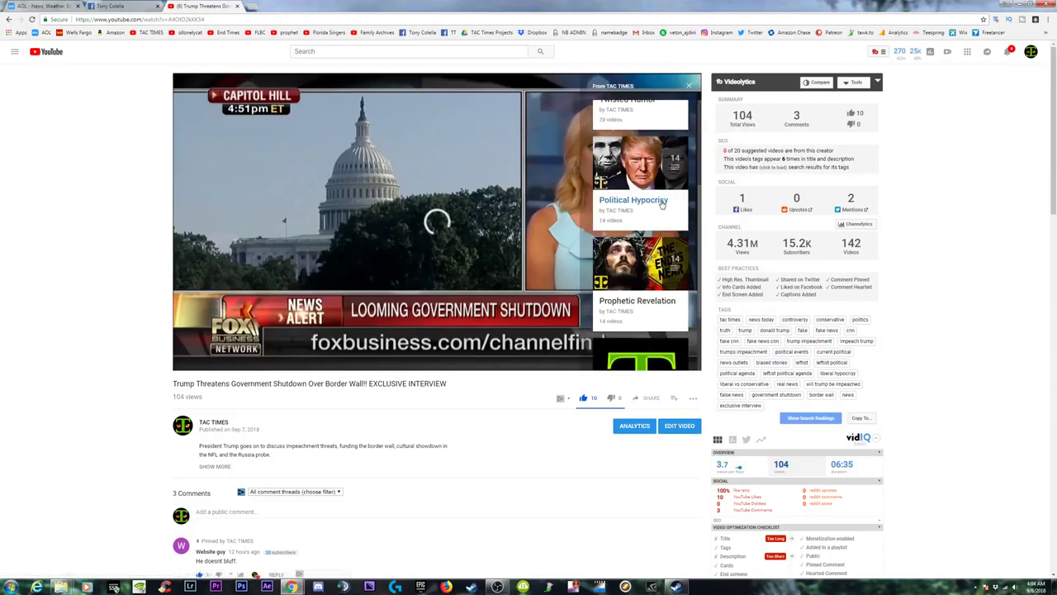
scroll(654, 202, up, 3)
scroll(655, 201, down, 3)
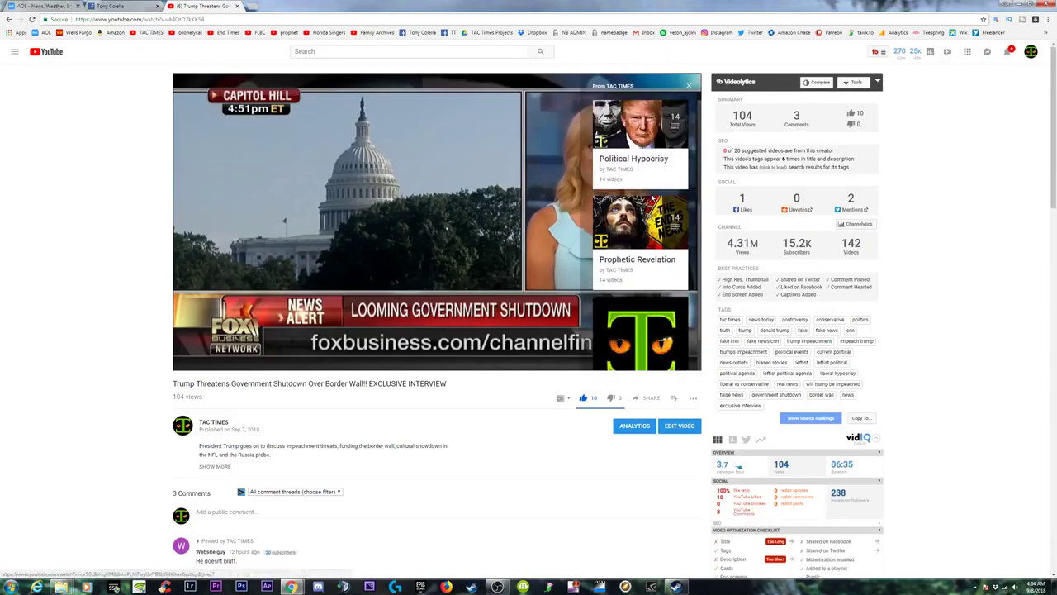
scroll(661, 165, up, 3)
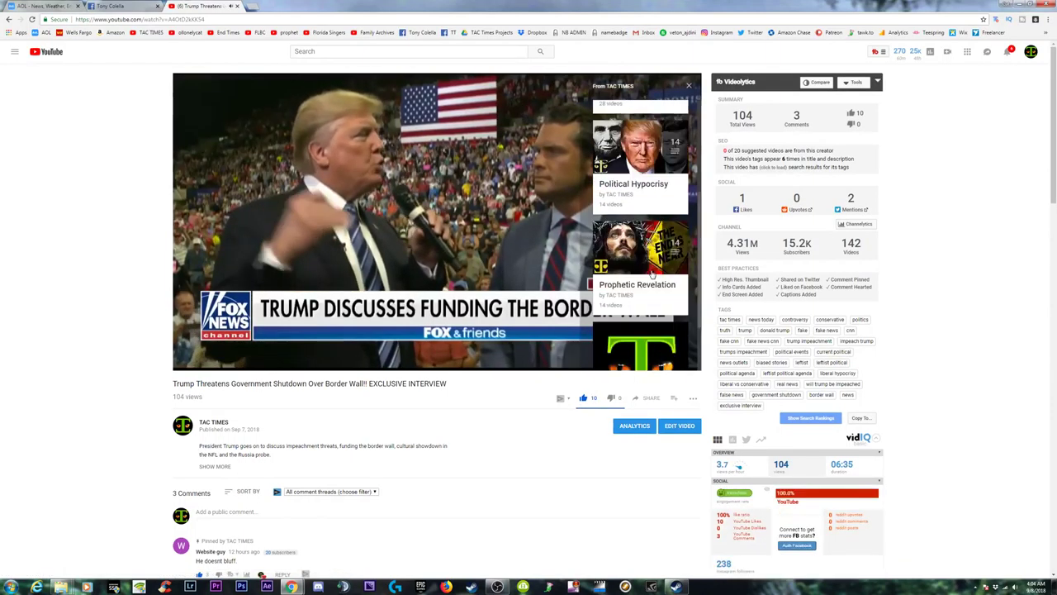
click(689, 86)
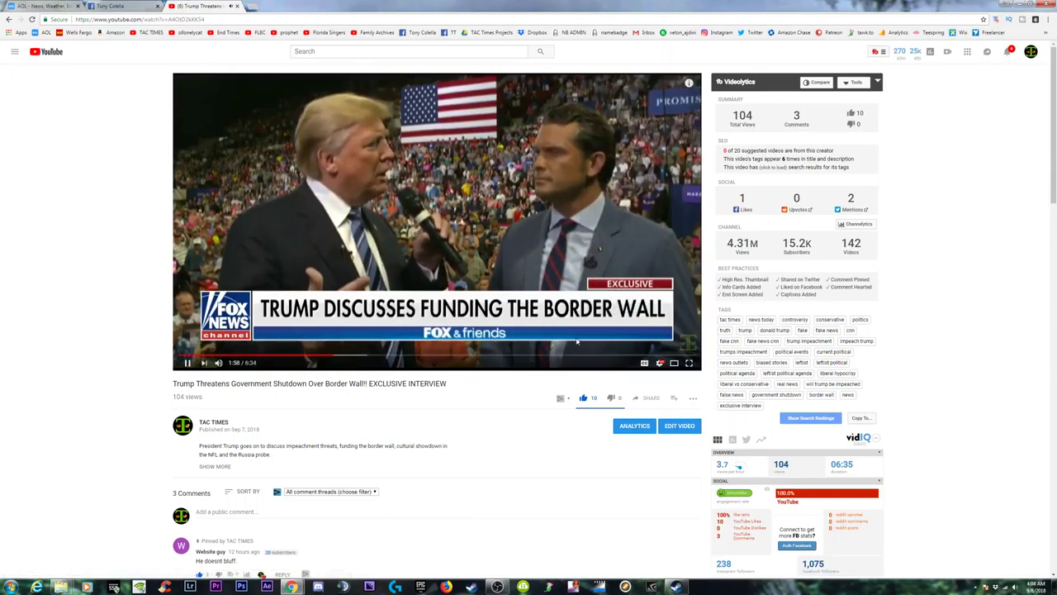
drag(636, 355, 661, 353)
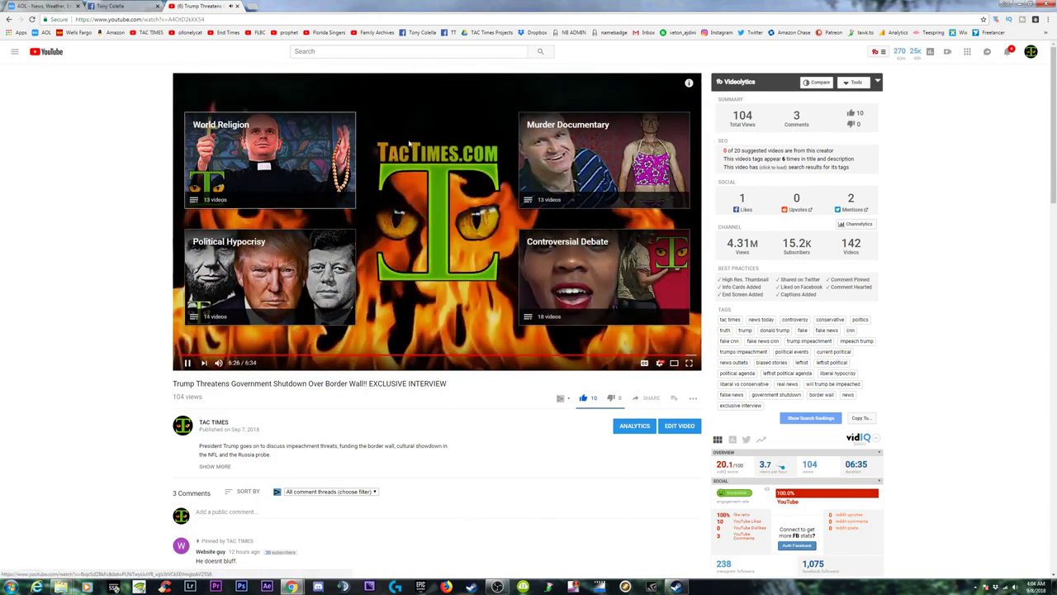
click(236, 6)
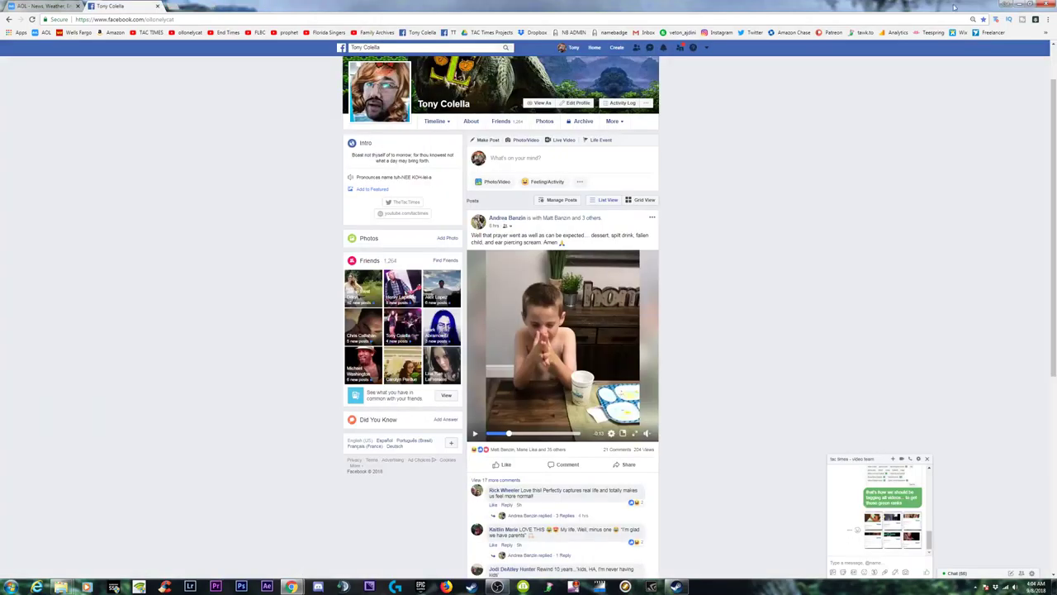
Close the Facebook, Google results, Steam and file explorer windows, then center and maximize OBS Studio
click(1018, 5)
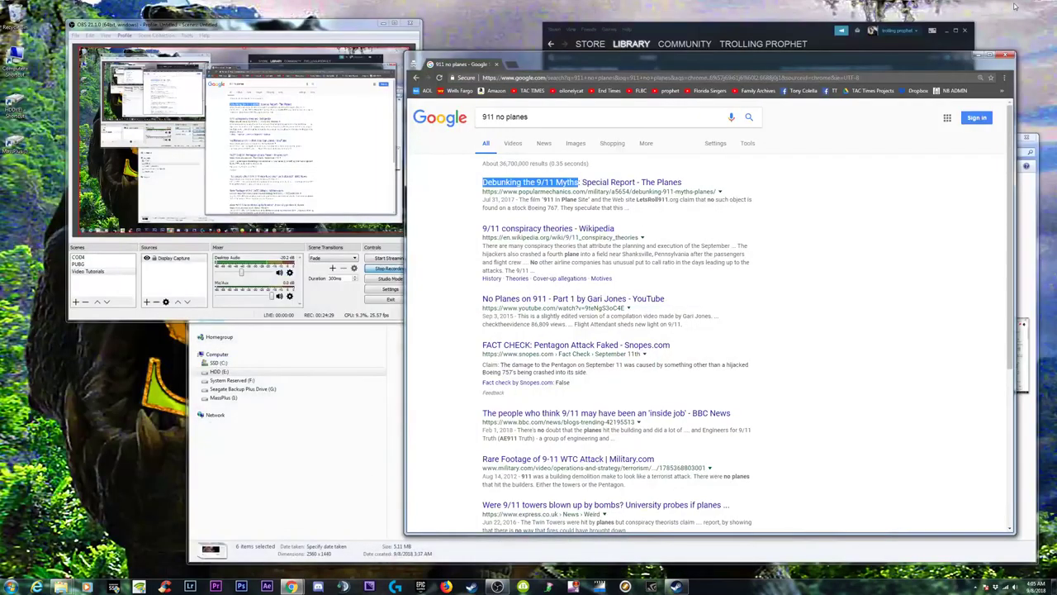
click(1009, 54)
click(964, 30)
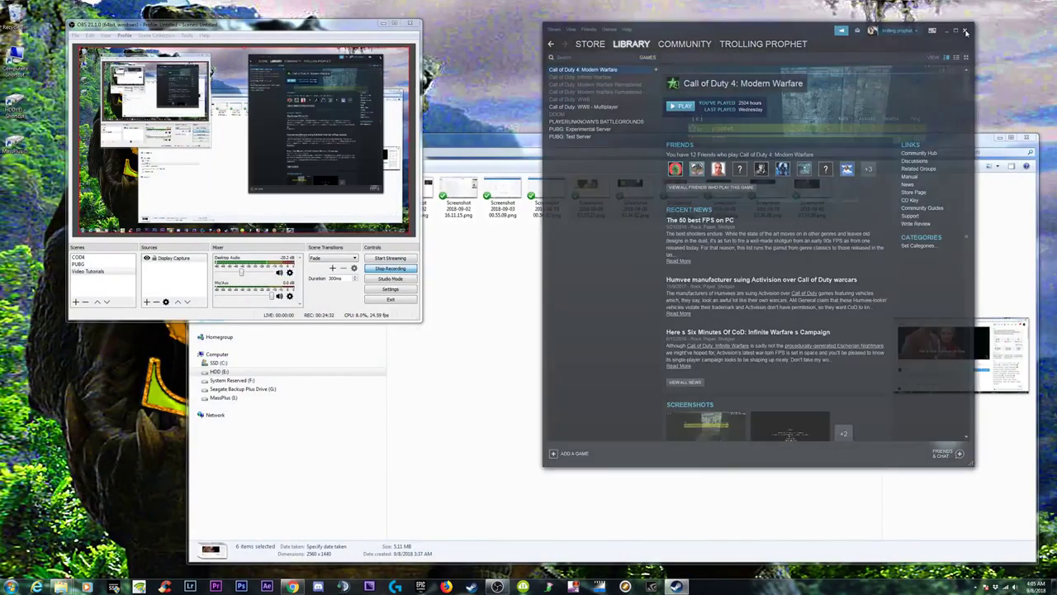
click(1027, 137)
drag(294, 28, 570, 86)
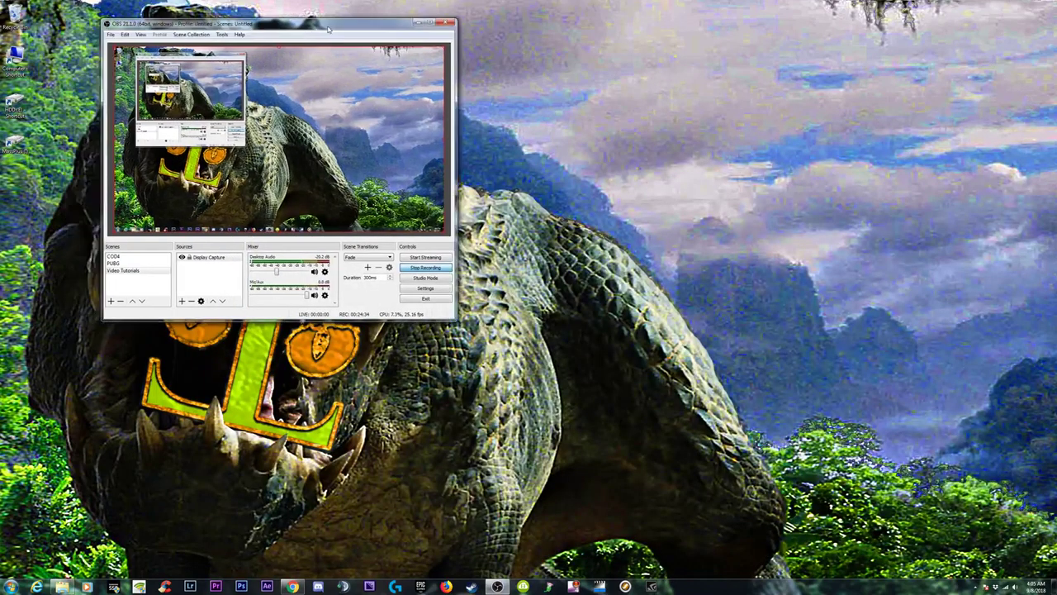
click(673, 79)
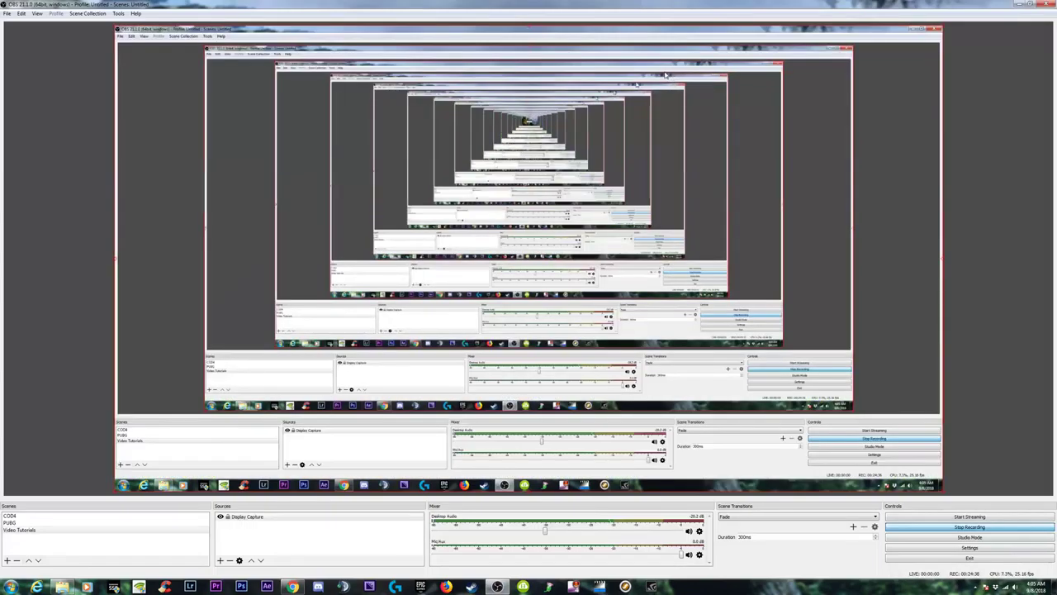